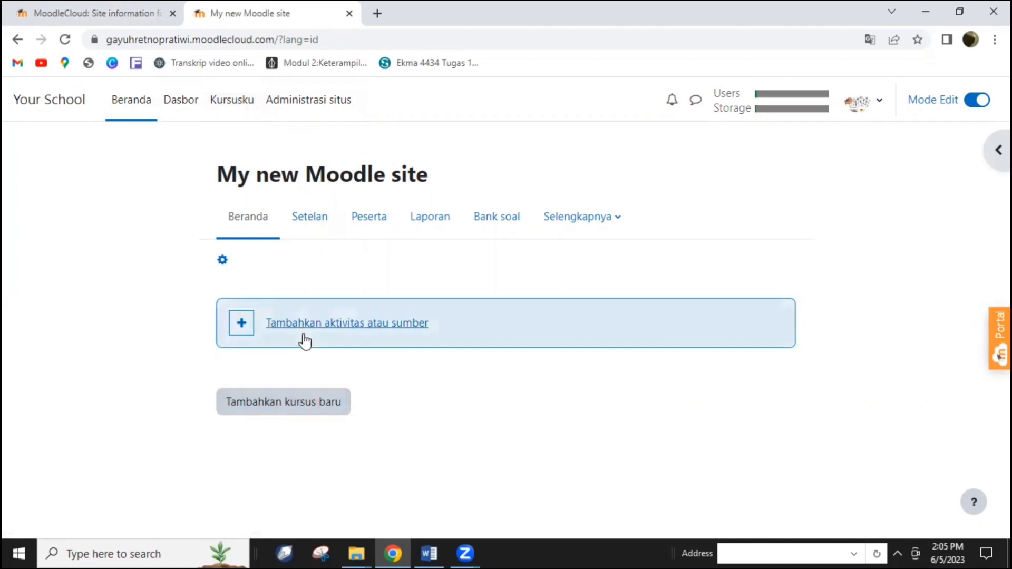
Step: Create a new course from the Kursusku page with the full name Matematika Seru and the short name MTK
{"action": "left_click", "coordinate": [235, 103]}
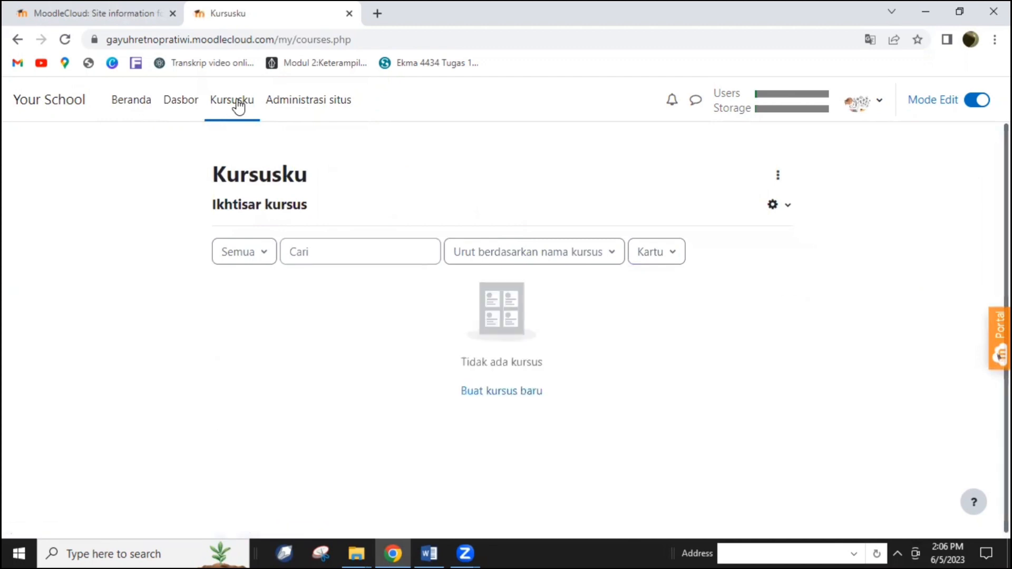
{"action": "left_click", "coordinate": [502, 393]}
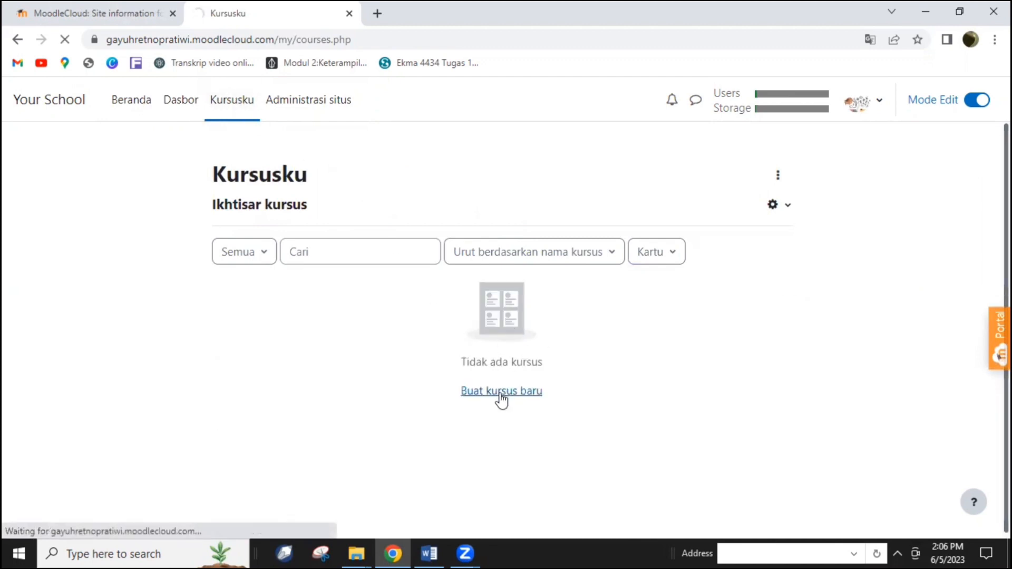
{"action": "scroll", "coordinate": [502, 393], "scroll_direction": "down", "scroll_amount": 3}
{"action": "left_click", "coordinate": [440, 235]}
{"action": "type", "text": "Mat"}
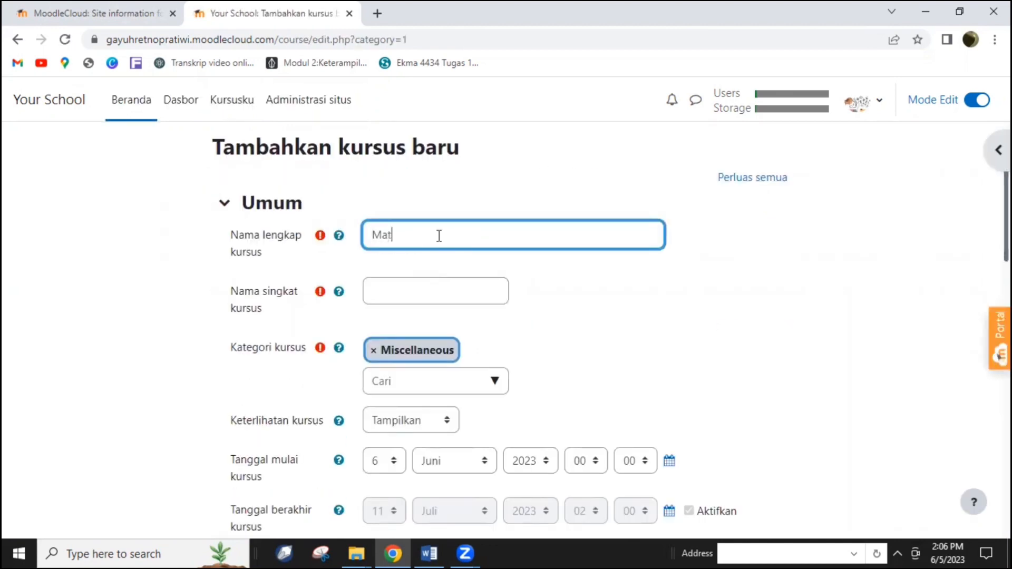
{"action": "type", "text": "ematika Seru"}
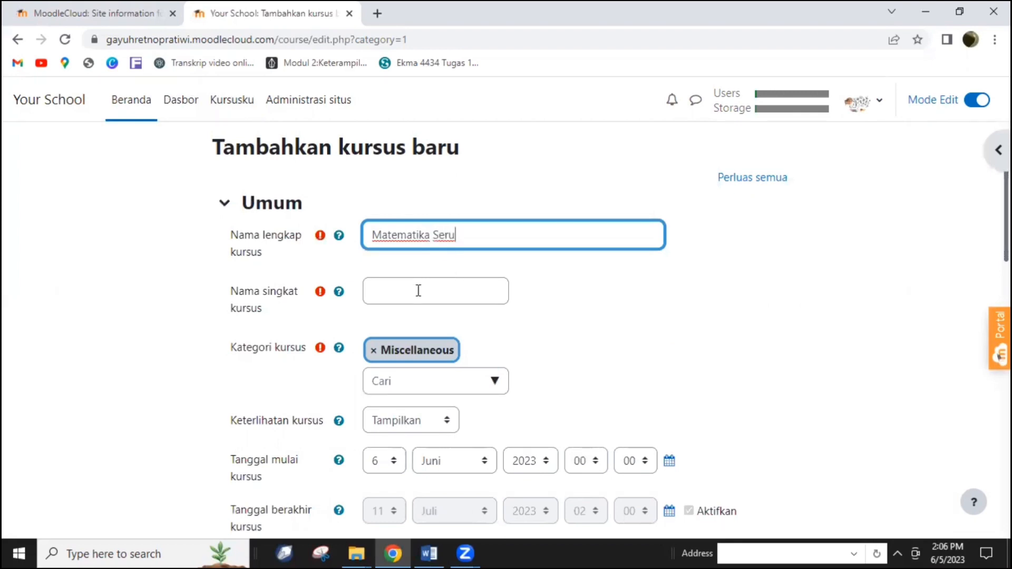
{"action": "left_click", "coordinate": [419, 291]}
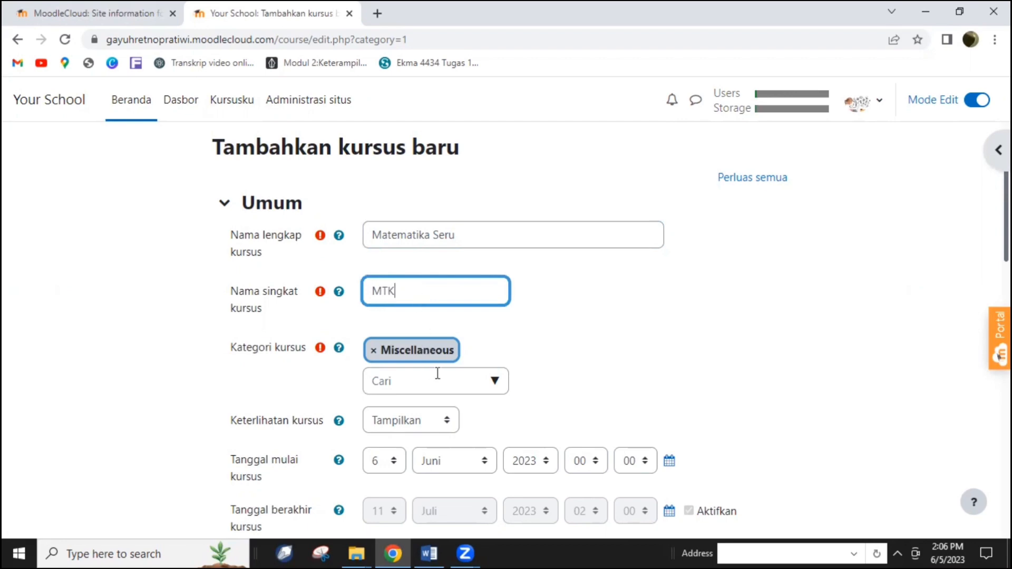
Step: Choose Tampilkan as the course visibility
{"action": "scroll", "coordinate": [448, 406], "scroll_direction": "down", "scroll_amount": 1}
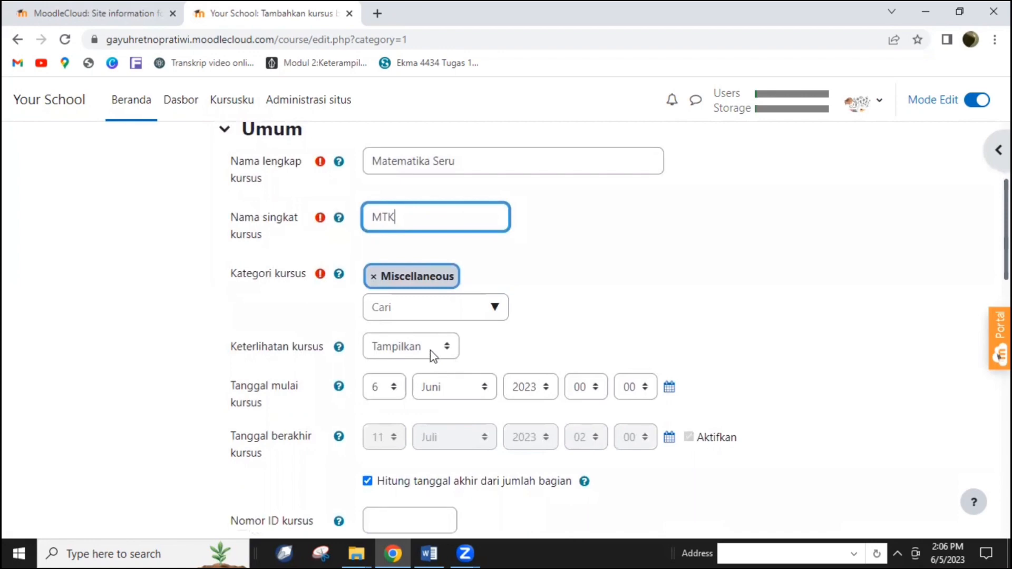
{"action": "left_click", "coordinate": [446, 347]}
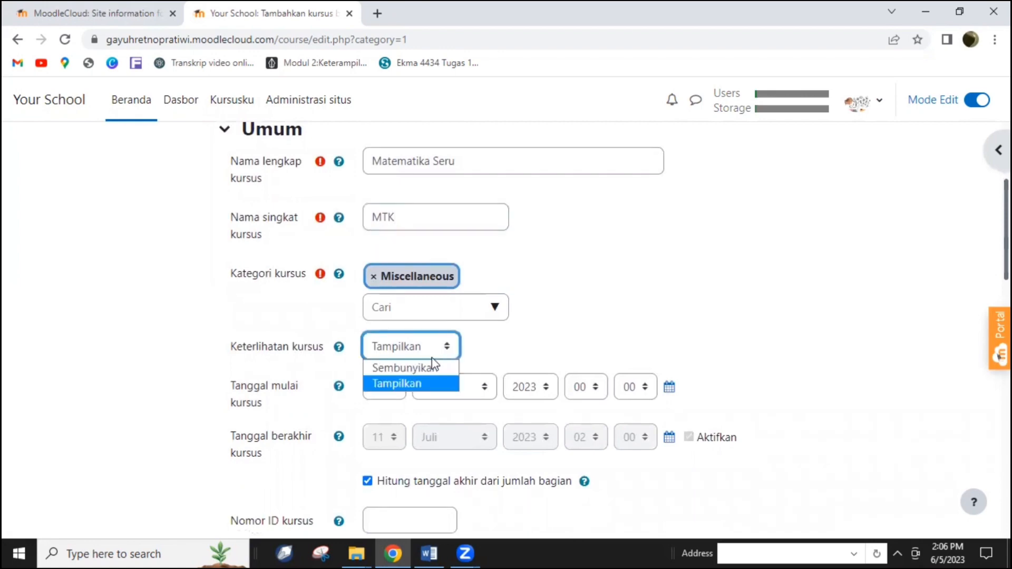
{"action": "left_click", "coordinate": [415, 384]}
Step: Set the course start date to 12 Juni 2023 at 00:00
{"action": "scroll", "coordinate": [404, 350], "scroll_direction": "down", "scroll_amount": 1}
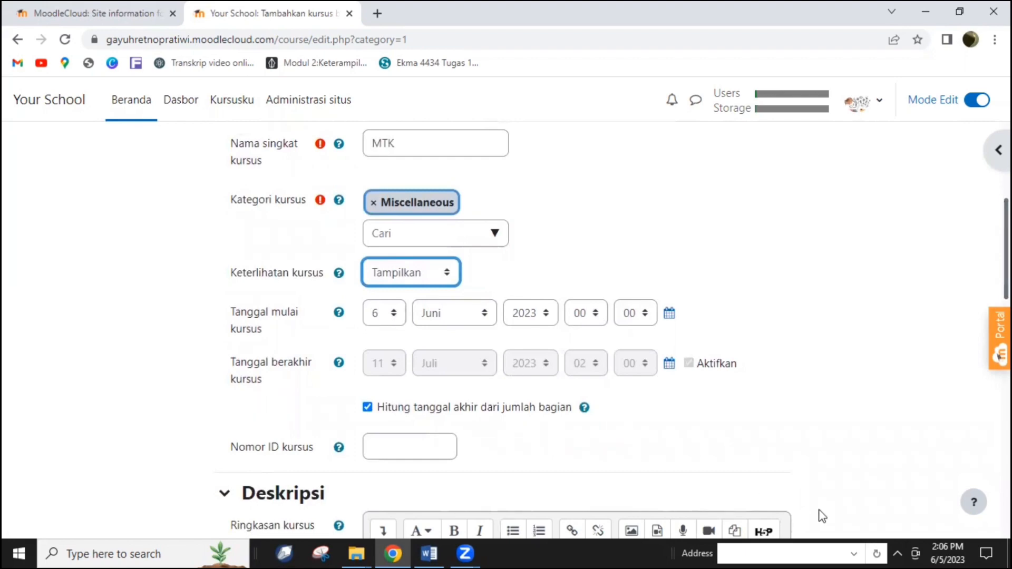
{"action": "left_click", "coordinate": [954, 545]}
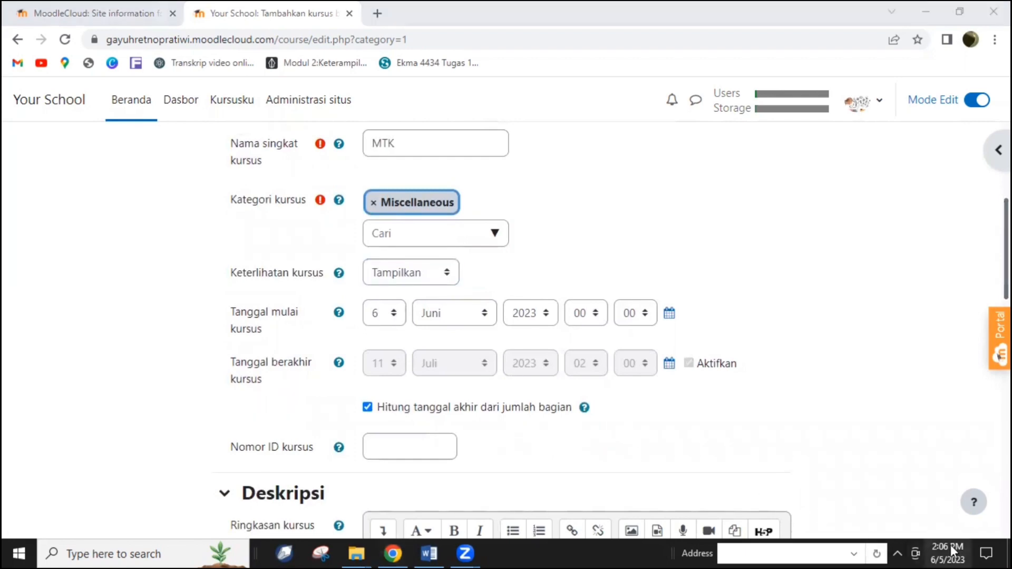
{"action": "left_click", "coordinate": [391, 318]}
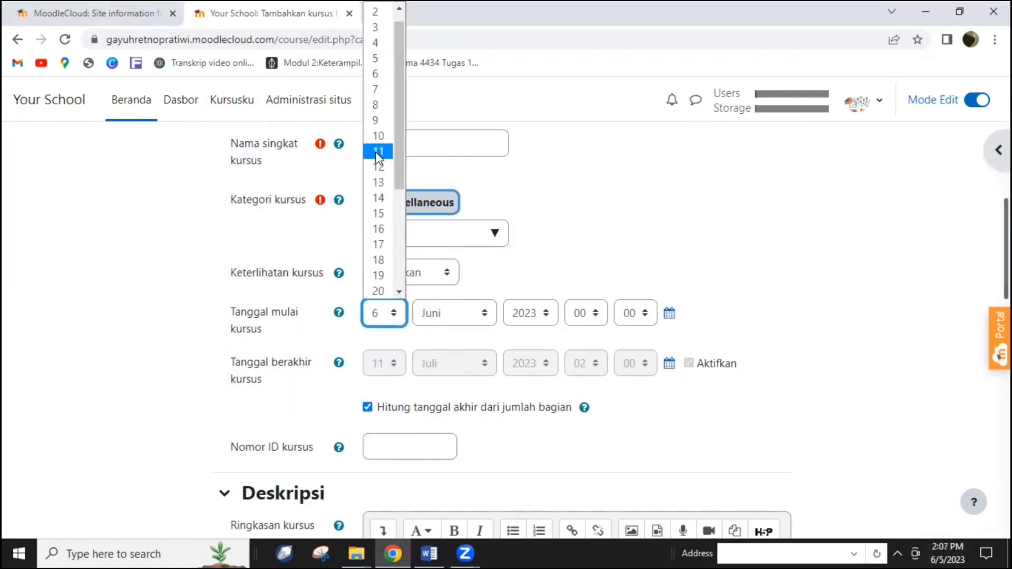
{"action": "left_click", "coordinate": [376, 165]}
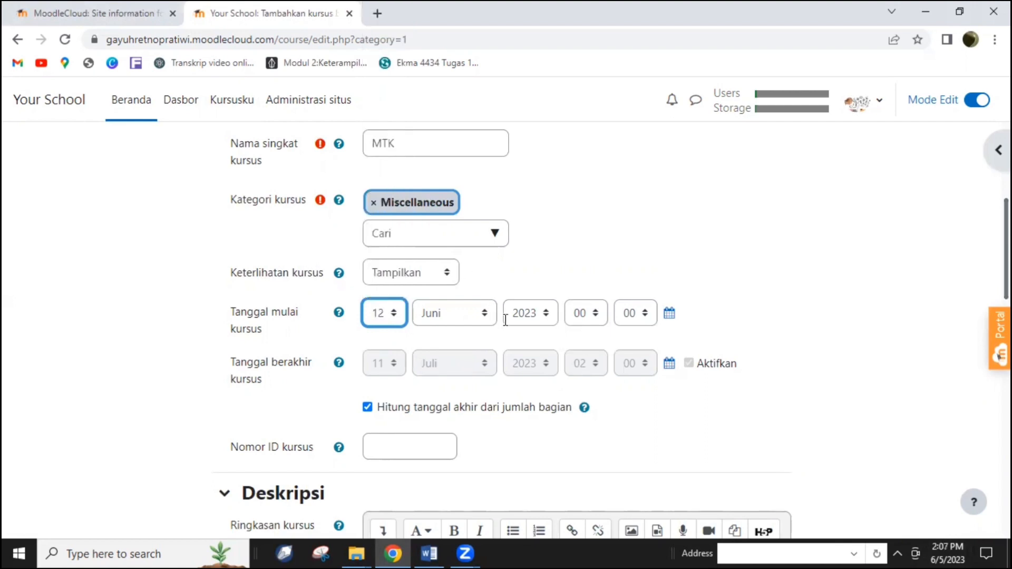
{"action": "left_click", "coordinate": [597, 317]}
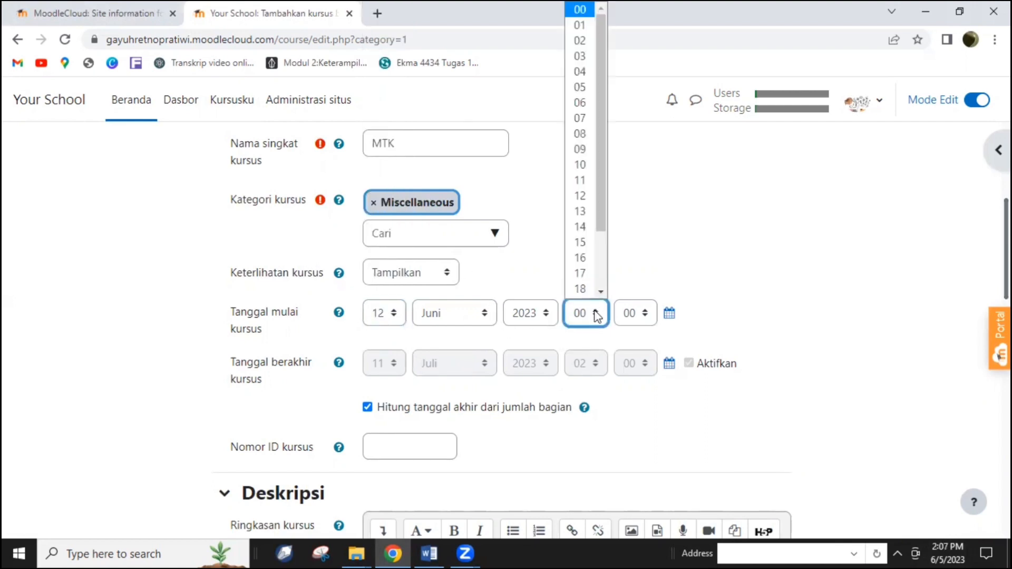
{"action": "left_click", "coordinate": [590, 339]}
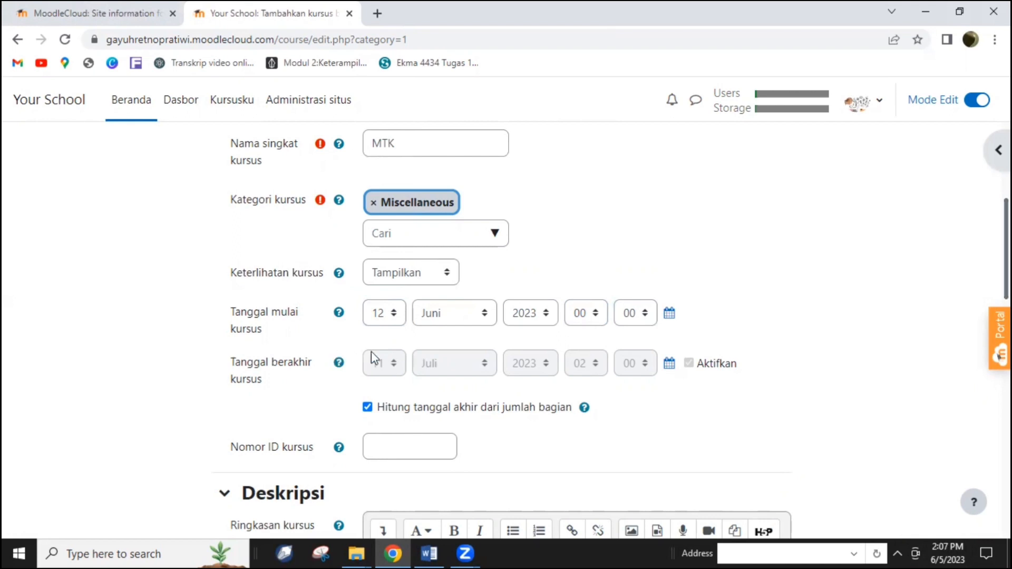
Step: Turn off calculating the end date from the number of sections and set the course end to 18 Juni 2023 at 23:59
{"action": "left_click", "coordinate": [368, 407]}
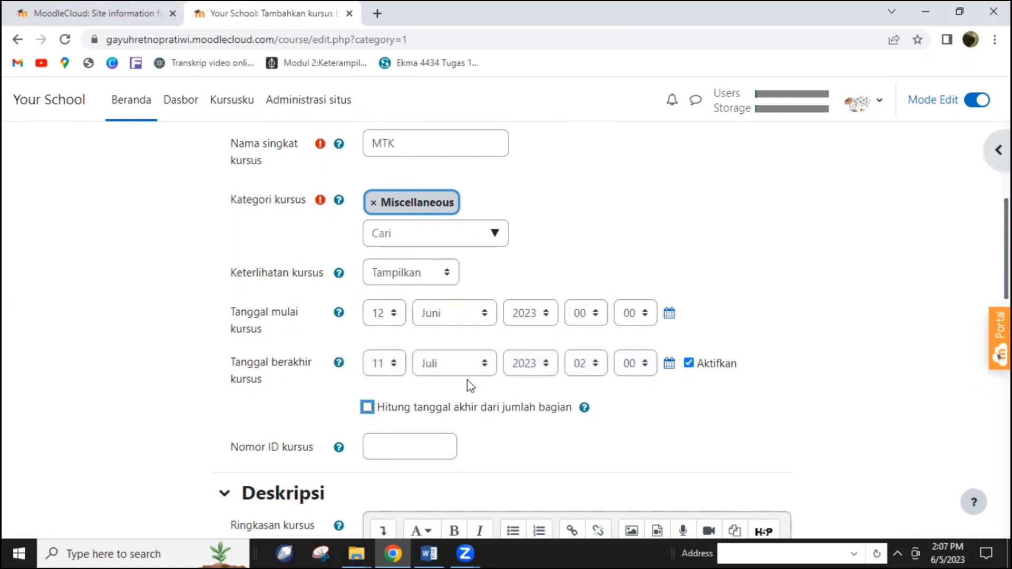
{"action": "left_click", "coordinate": [395, 368]}
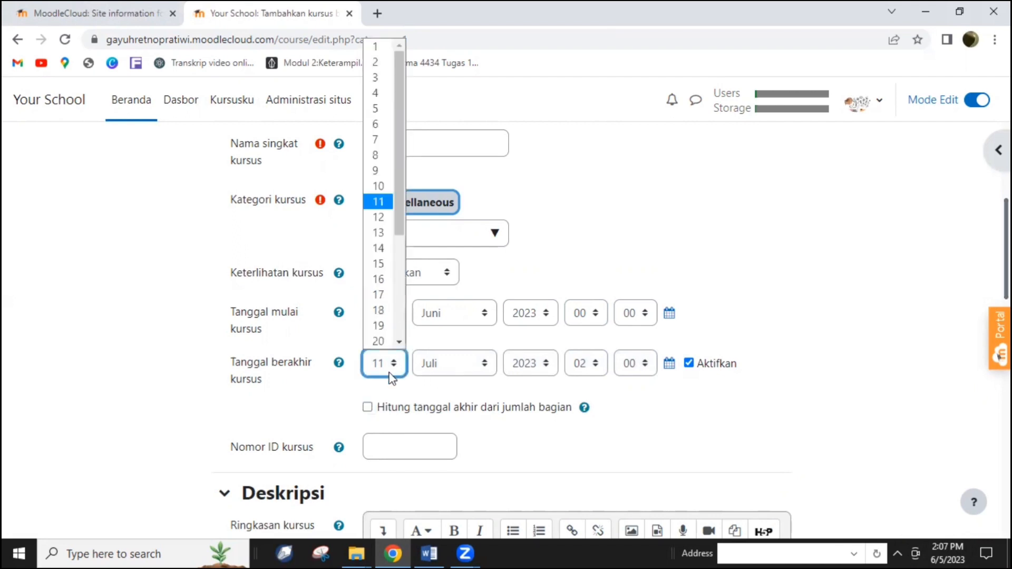
{"action": "left_click", "coordinate": [379, 311]}
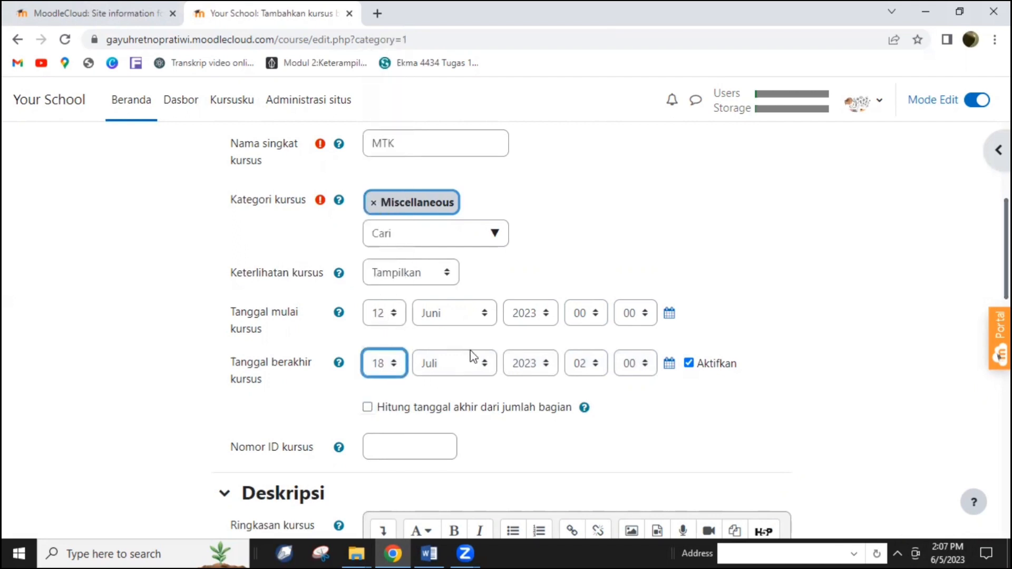
{"action": "left_click", "coordinate": [495, 368]}
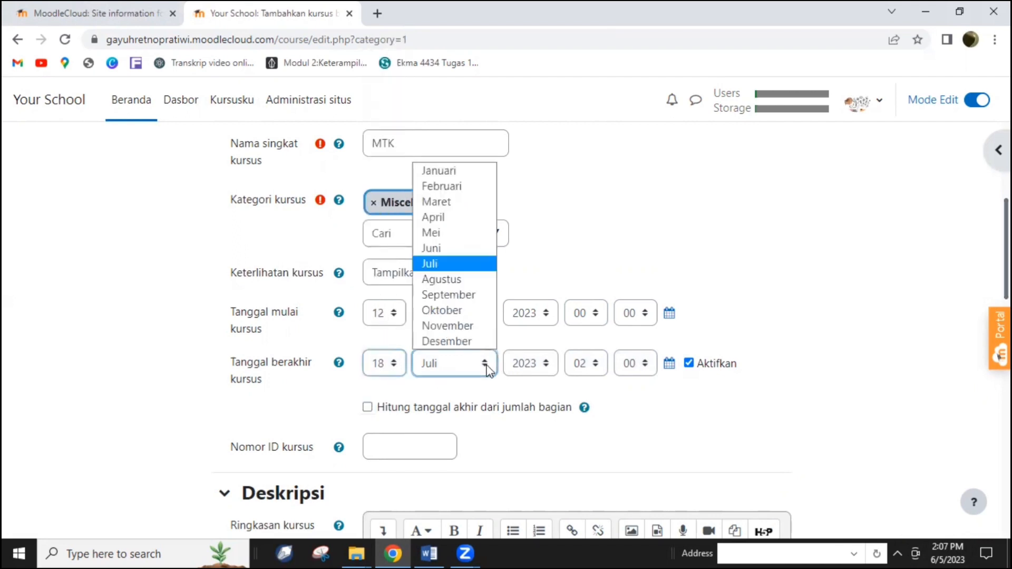
{"action": "left_click", "coordinate": [454, 253]}
{"action": "left_click", "coordinate": [594, 365]}
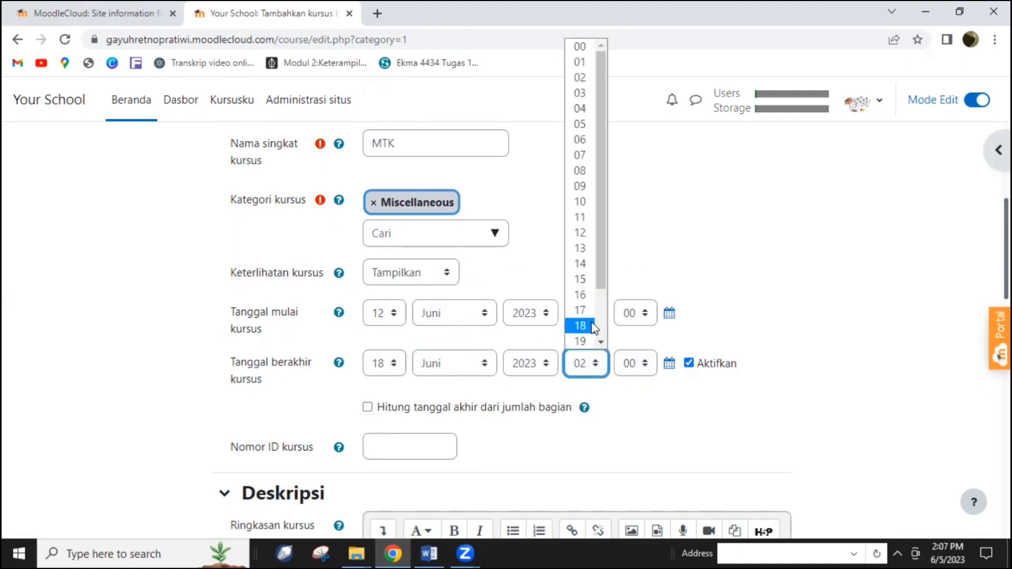
{"action": "left_click_drag", "start_coordinate": [604, 289], "coordinate": [599, 332]}
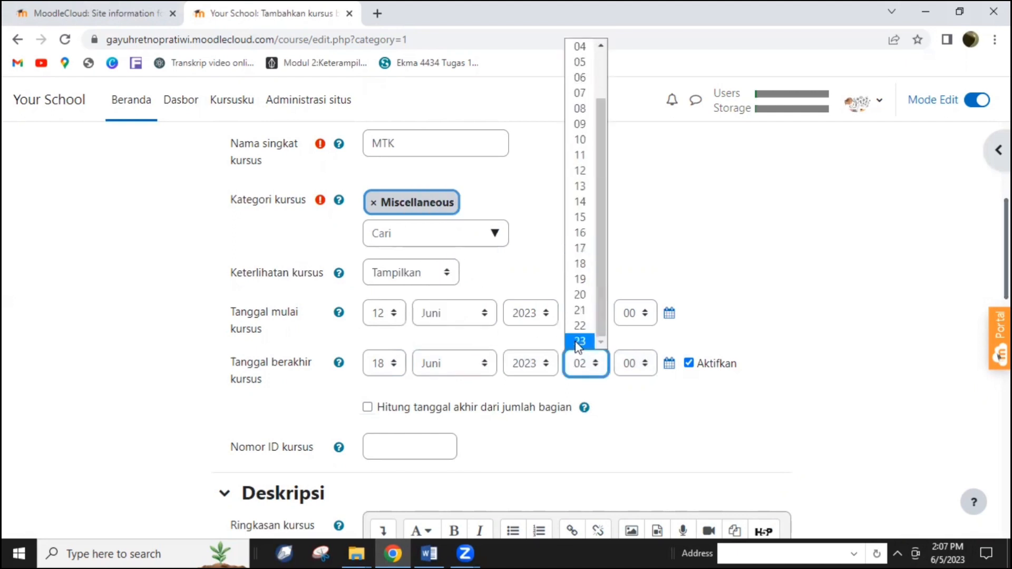
{"action": "left_click", "coordinate": [580, 339]}
{"action": "left_click", "coordinate": [648, 367]}
{"action": "left_click_drag", "start_coordinate": [655, 158], "coordinate": [649, 357]}
{"action": "left_click", "coordinate": [638, 342]}
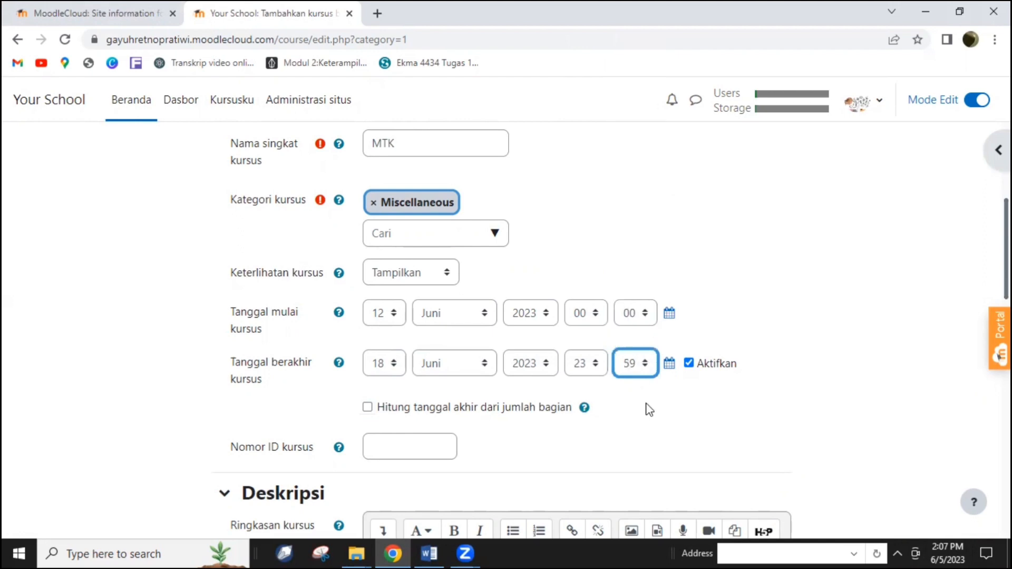
Step: Enter TMK-02 as the course ID number
{"action": "scroll", "coordinate": [647, 403], "scroll_direction": "down", "scroll_amount": 4}
{"action": "left_click", "coordinate": [410, 220]}
{"action": "type", "text": "TMK-02"}
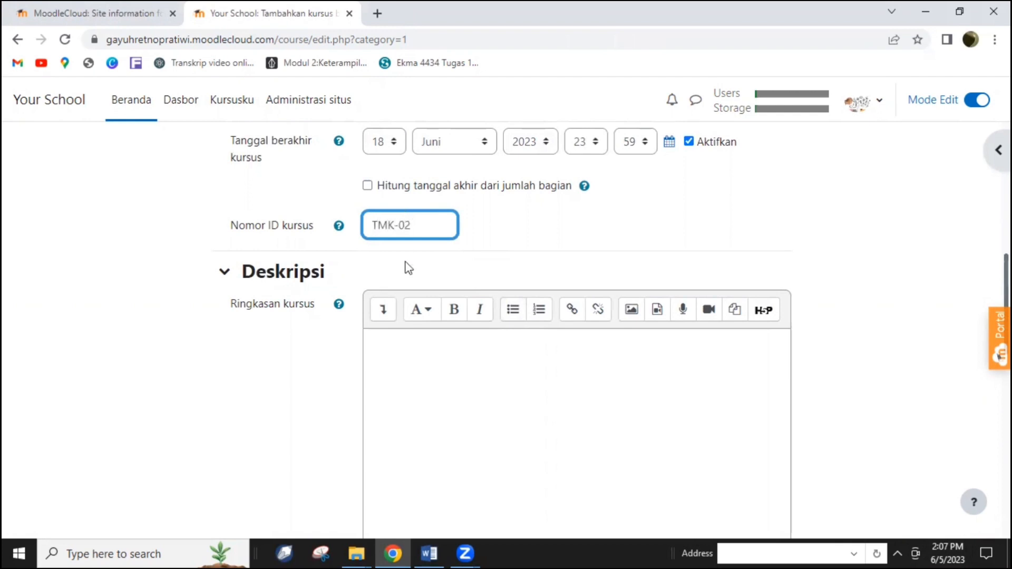
Step: Paste the copied introduction text about the Matematika Seru subject into the course summary
{"action": "left_click", "coordinate": [411, 373]}
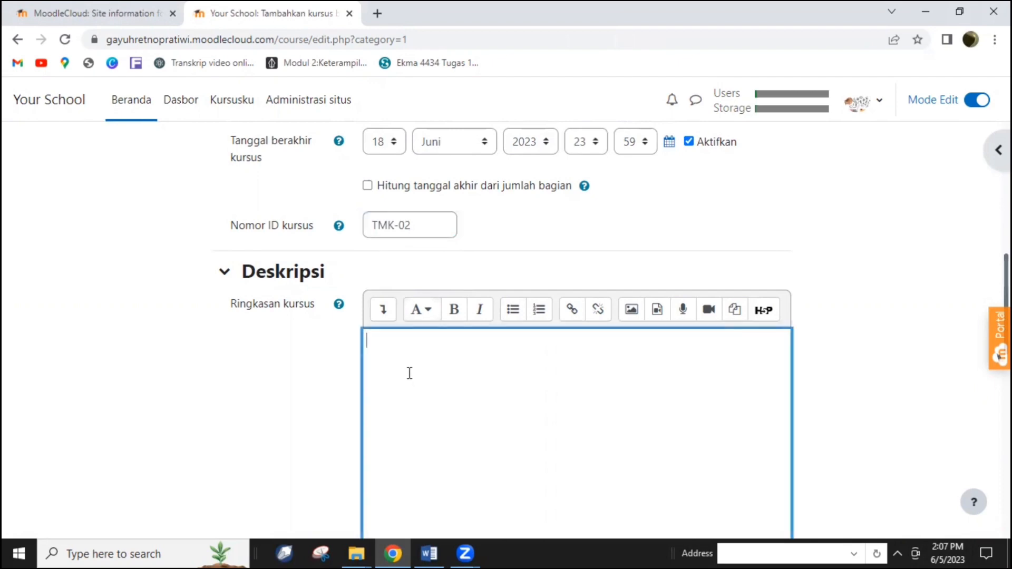
{"action": "right_click", "coordinate": [407, 301]}
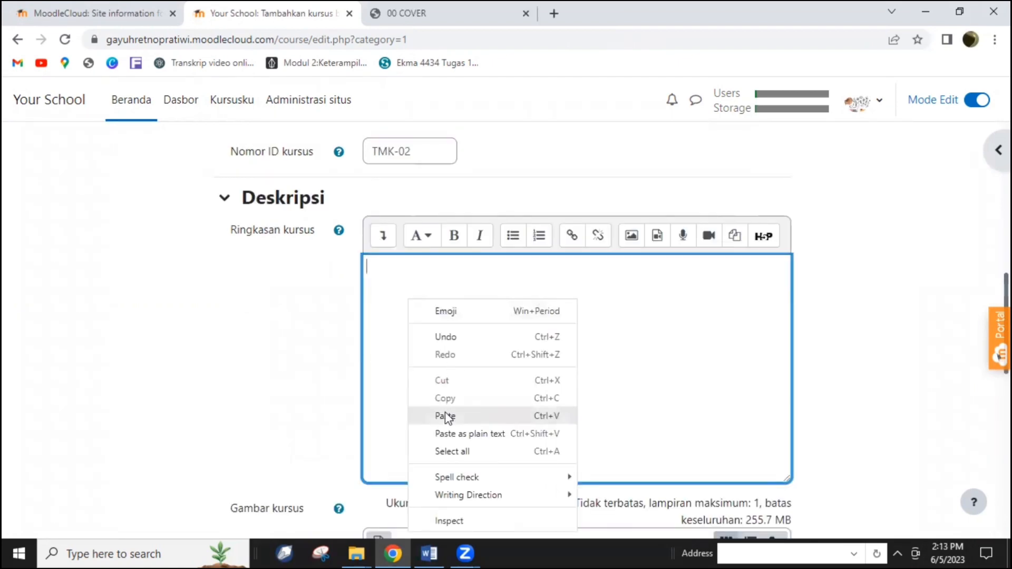
{"action": "left_click", "coordinate": [445, 416]}
{"action": "key", "text": "ctrl+v"}
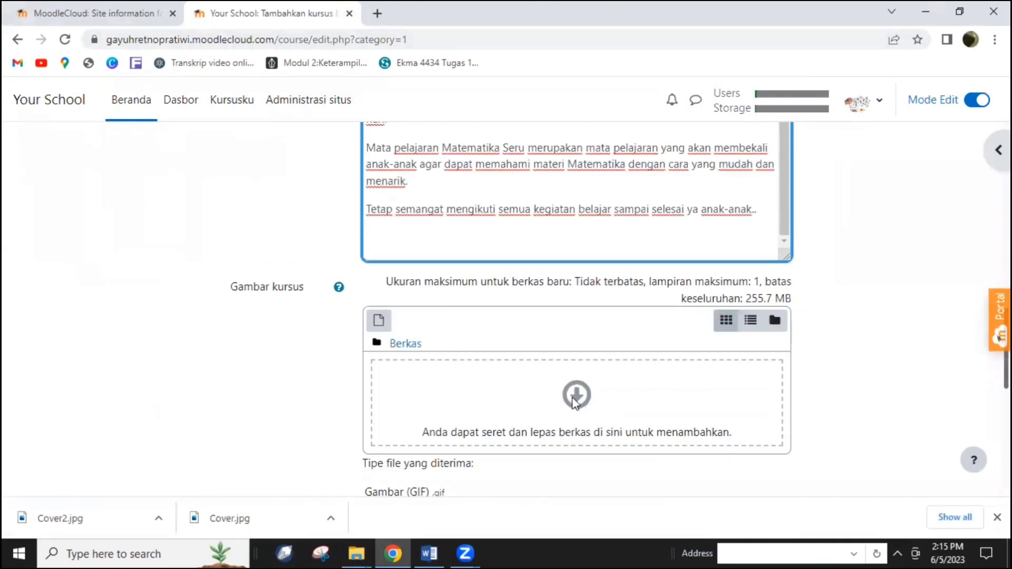
Step: Upload Cover2.jpg from the Materi folder as the course image
{"action": "scroll", "coordinate": [540, 380], "scroll_direction": "down", "scroll_amount": 3}
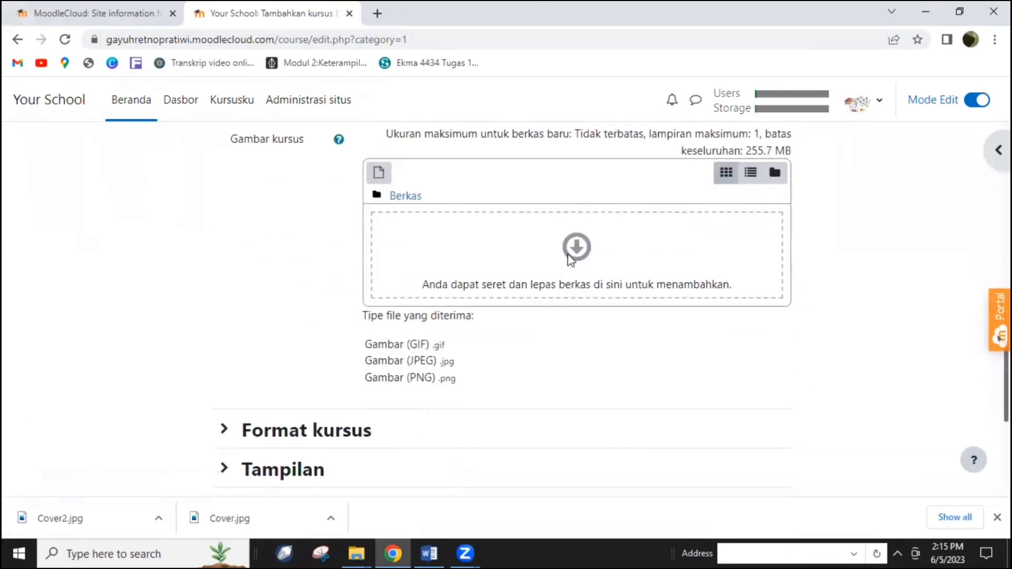
{"action": "left_click", "coordinate": [587, 245]}
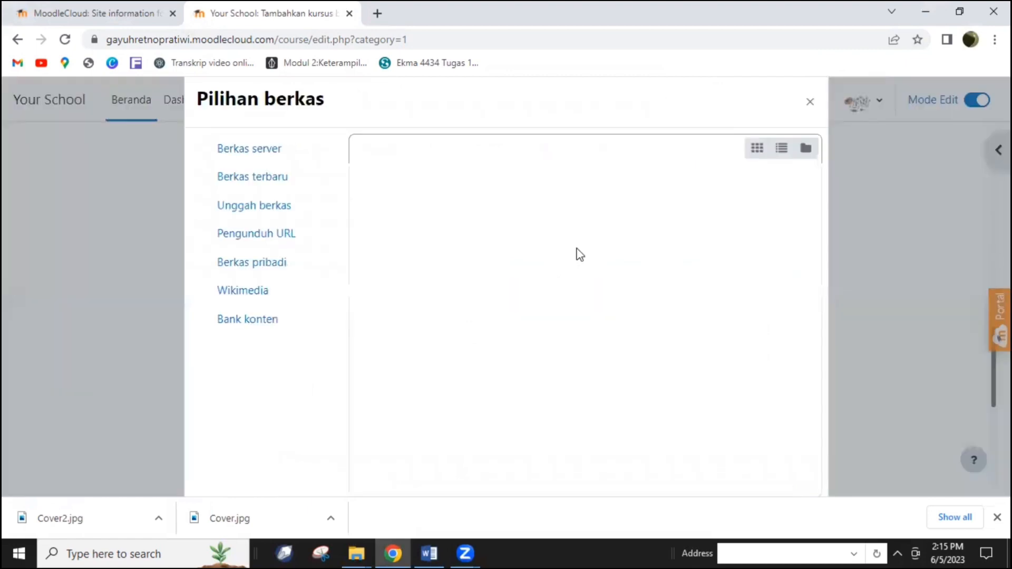
{"action": "left_click", "coordinate": [419, 228]}
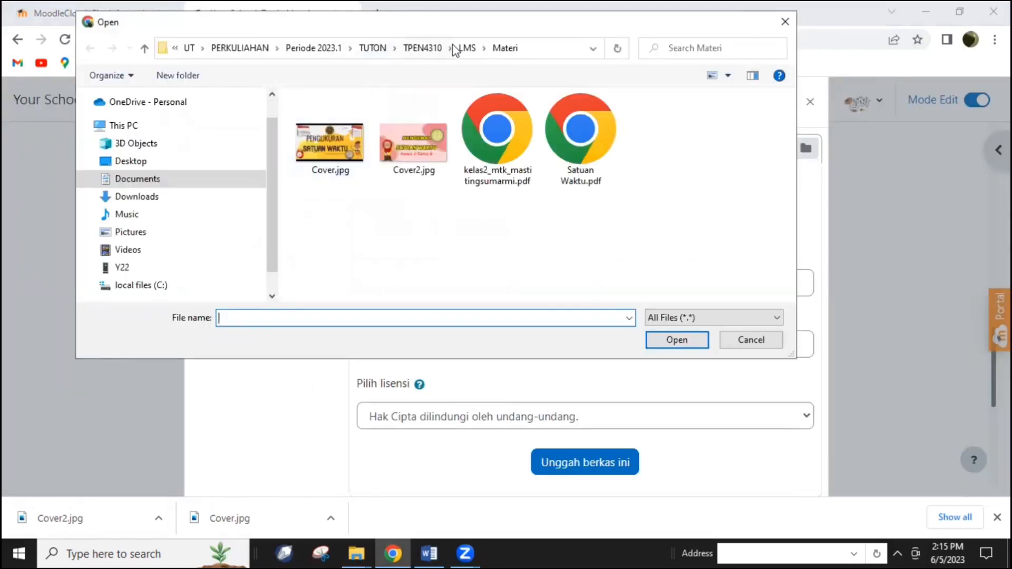
{"action": "double_click", "coordinate": [419, 154]}
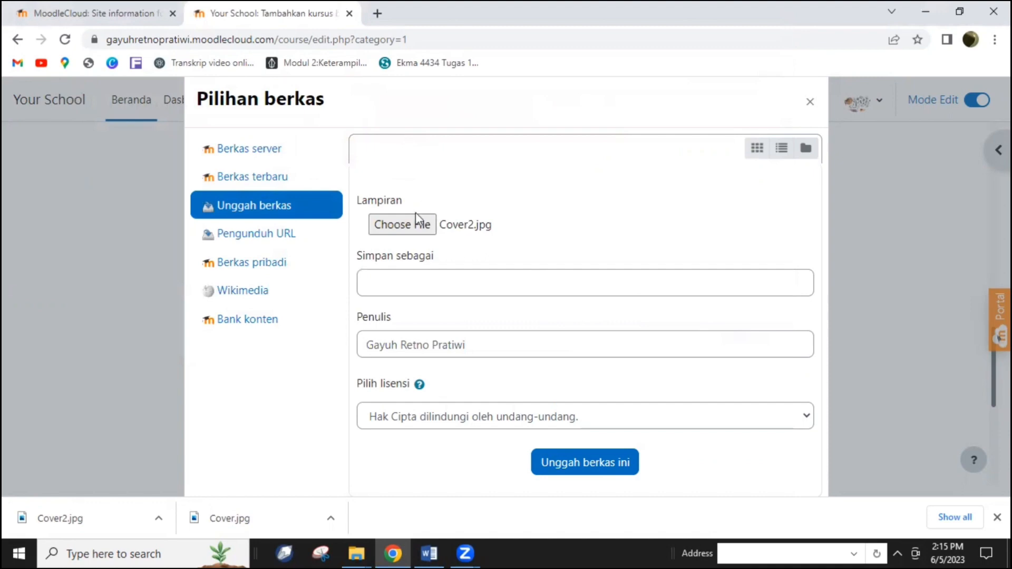
{"action": "left_click", "coordinate": [580, 467]}
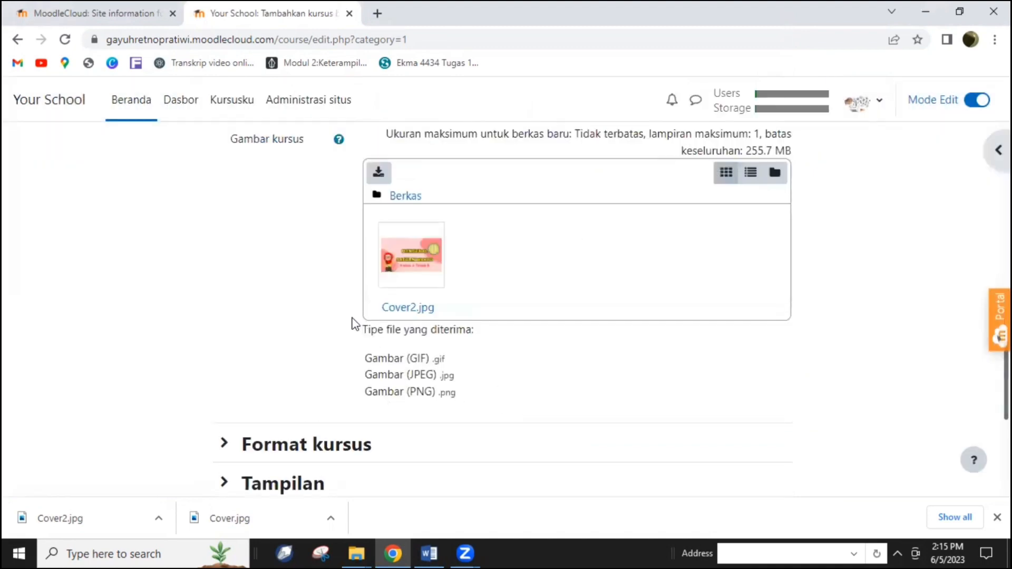
Step: In the course format settings, set the number of sections to 4 and keep hidden sections shown as unavailable
{"action": "scroll", "coordinate": [324, 311], "scroll_direction": "down", "scroll_amount": 3}
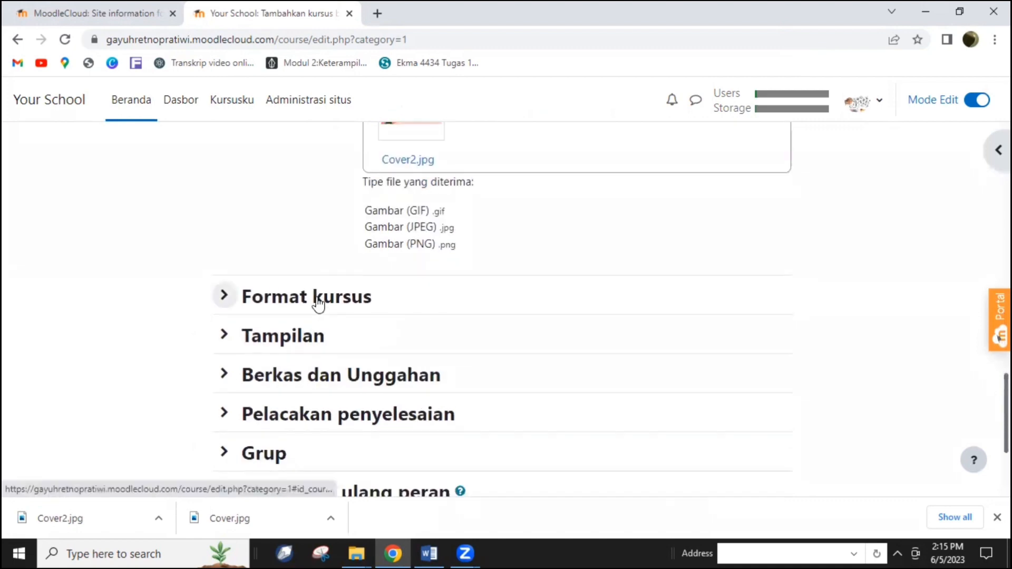
{"action": "left_click", "coordinate": [261, 301]}
{"action": "scroll", "coordinate": [260, 300], "scroll_direction": "down", "scroll_amount": 3}
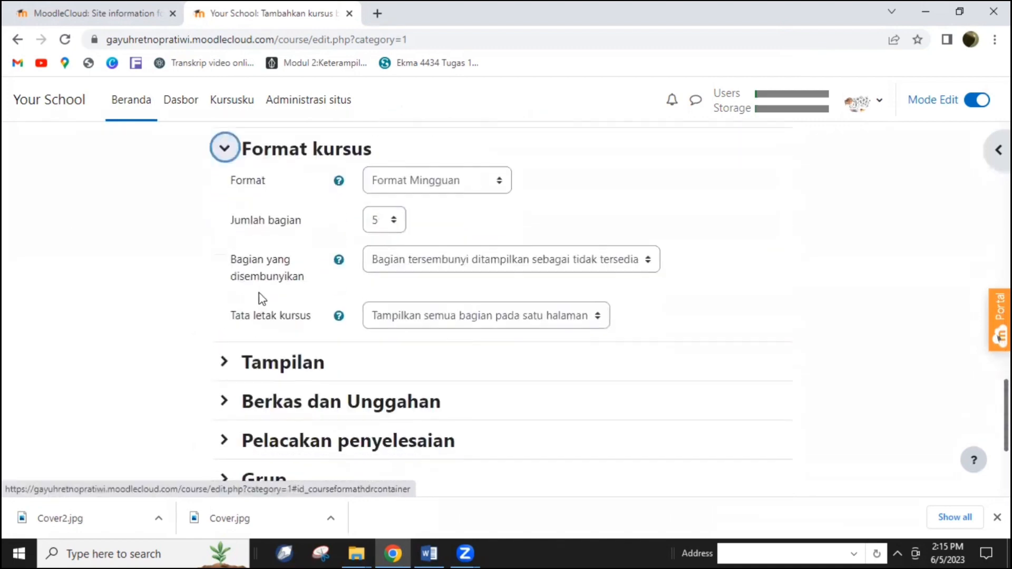
{"action": "left_click", "coordinate": [393, 221]}
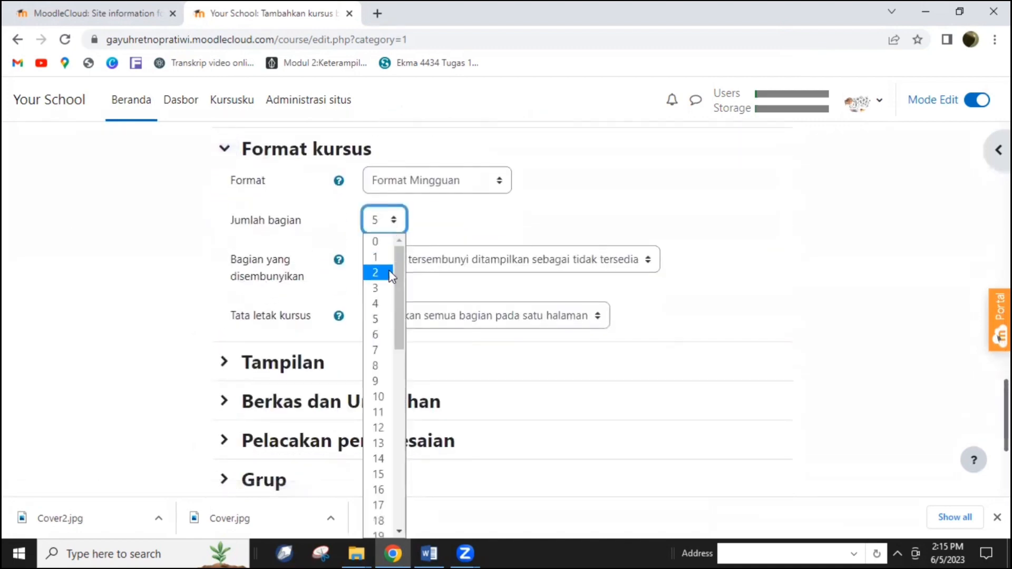
{"action": "left_click", "coordinate": [378, 301]}
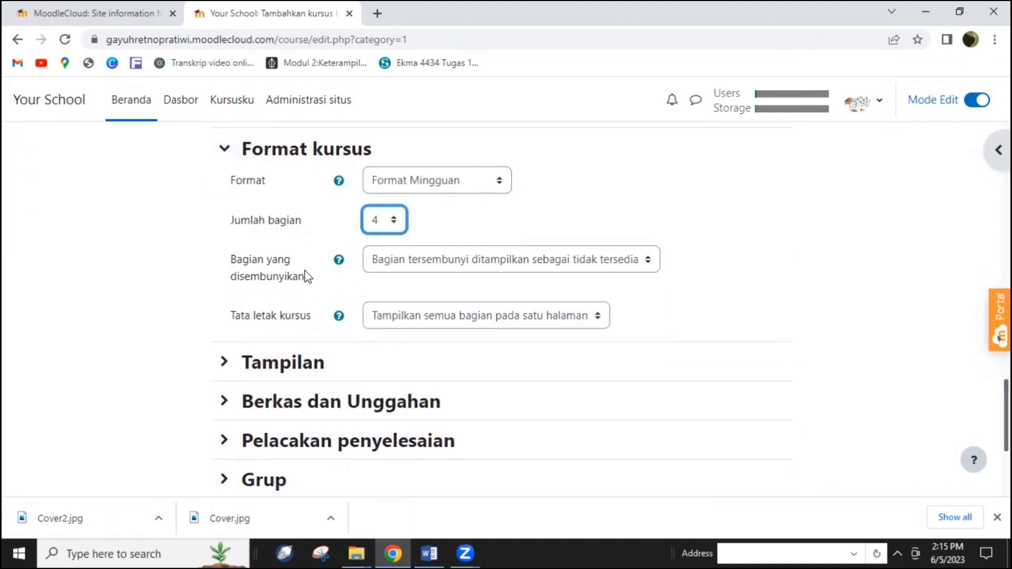
{"action": "left_click", "coordinate": [422, 263]}
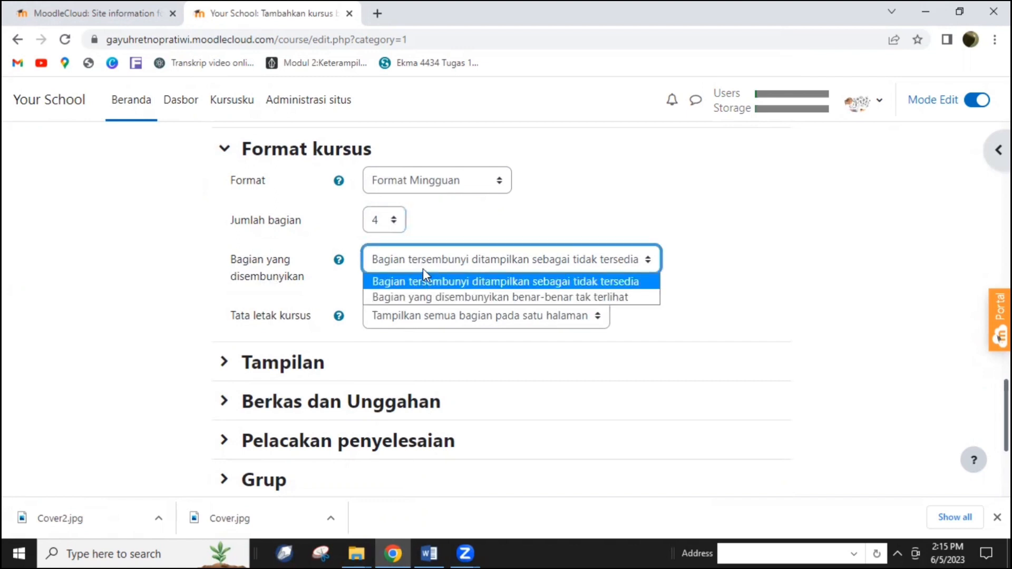
{"action": "left_click", "coordinate": [423, 270]}
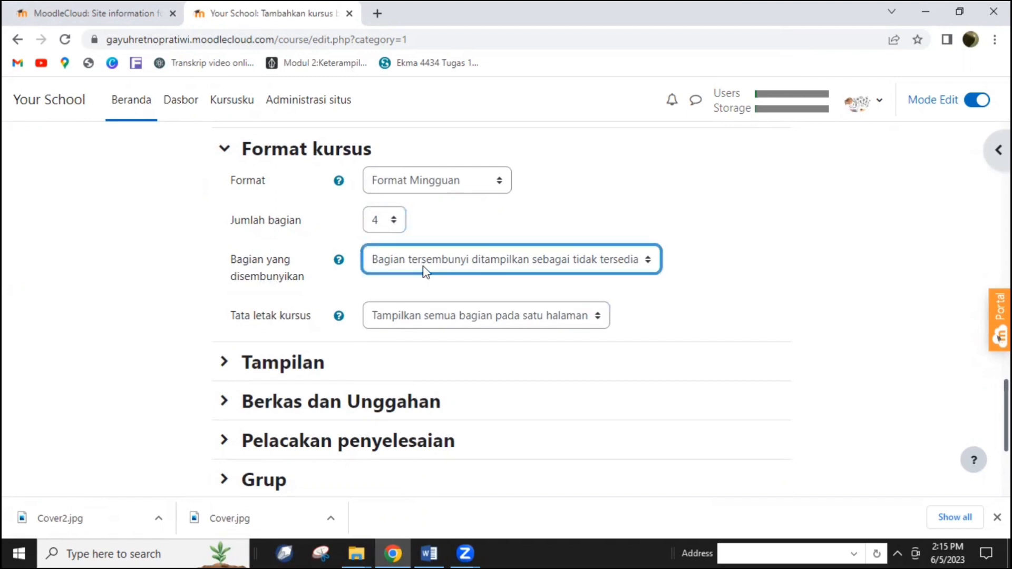
Step: Keep the course layout showing all sections on one page and review the course appearance settings
{"action": "left_click", "coordinate": [424, 319]}
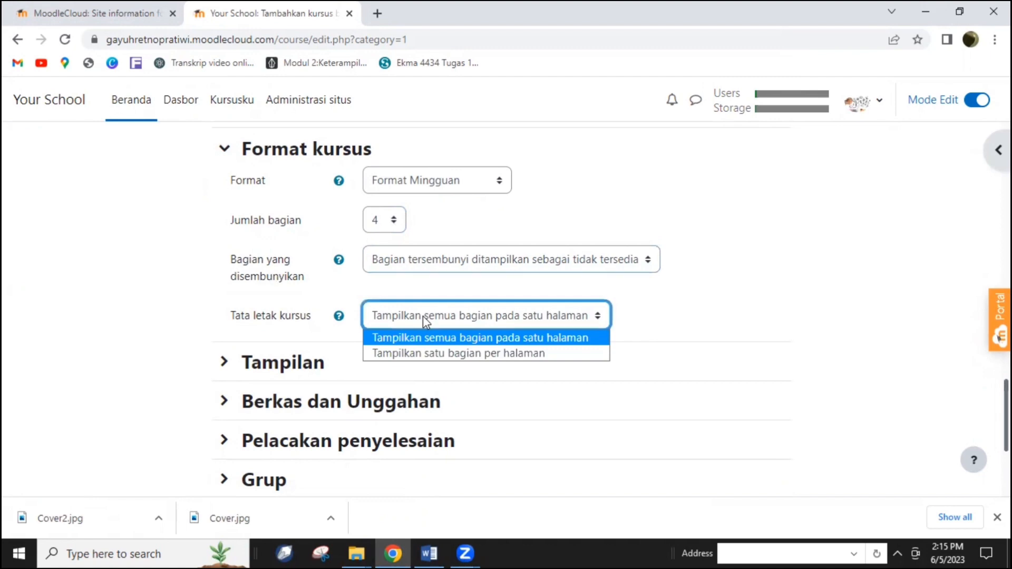
{"action": "left_click", "coordinate": [425, 339]}
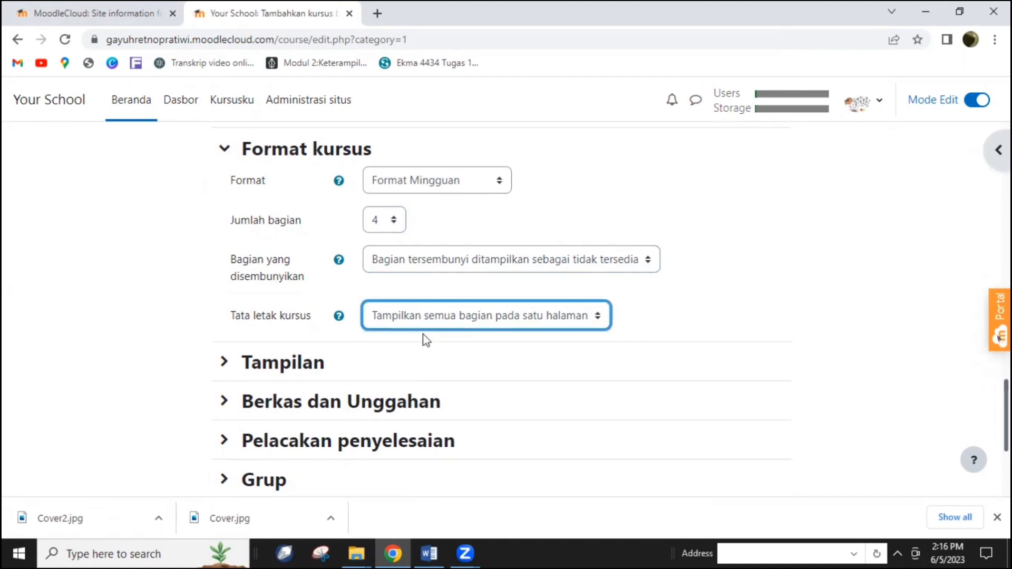
{"action": "scroll", "coordinate": [174, 315], "scroll_direction": "down", "scroll_amount": 2}
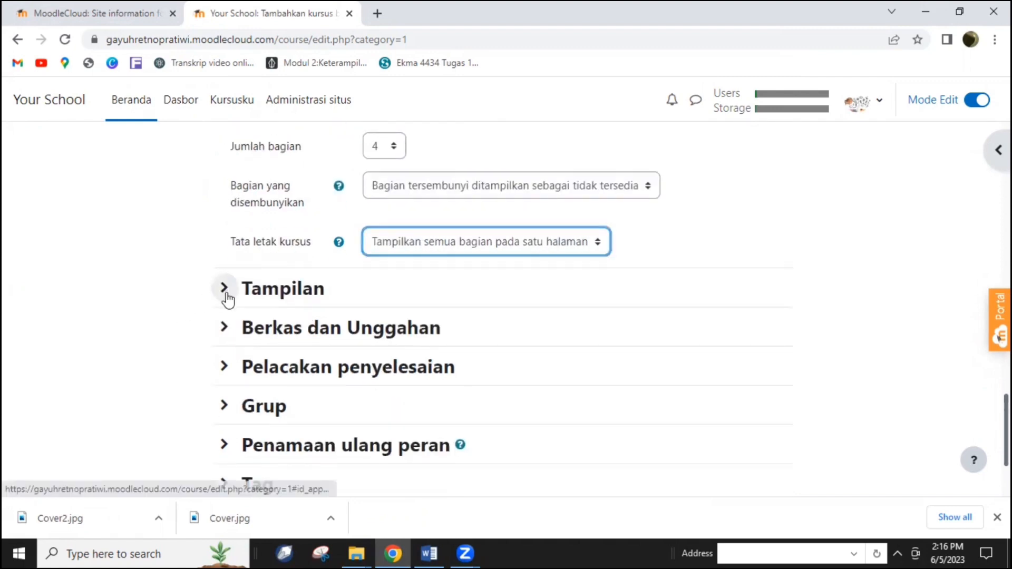
{"action": "left_click", "coordinate": [224, 289]}
{"action": "scroll", "coordinate": [227, 298], "scroll_direction": "down", "scroll_amount": 2}
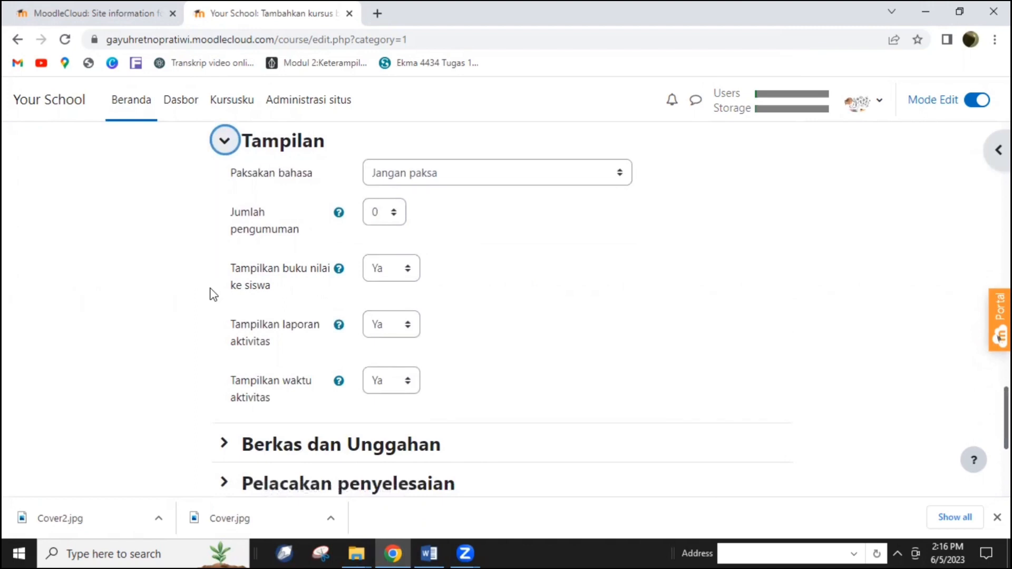
{"action": "scroll", "coordinate": [213, 294], "scroll_direction": "down", "scroll_amount": 1}
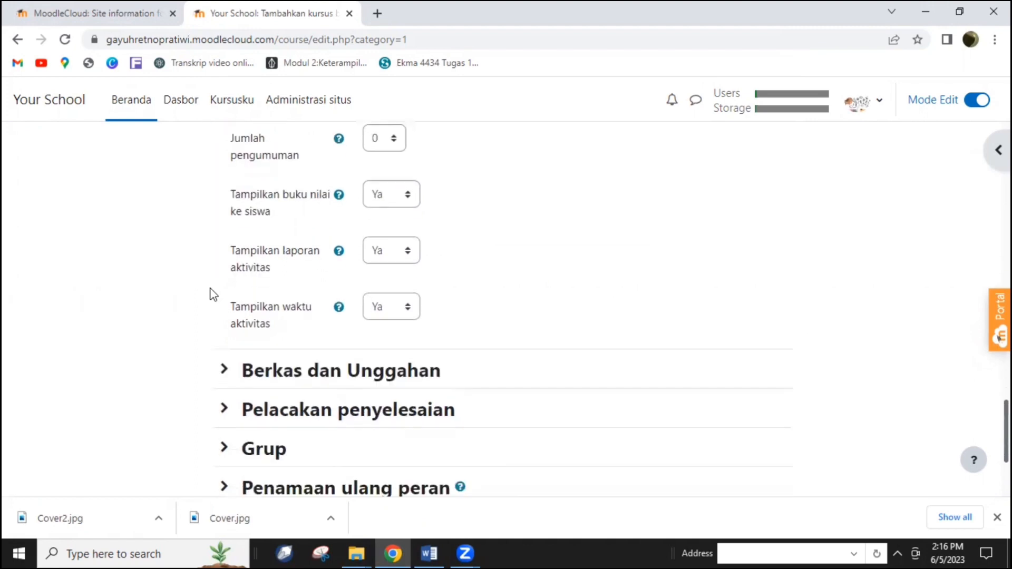
{"action": "scroll", "coordinate": [213, 294], "scroll_direction": "down", "scroll_amount": 1}
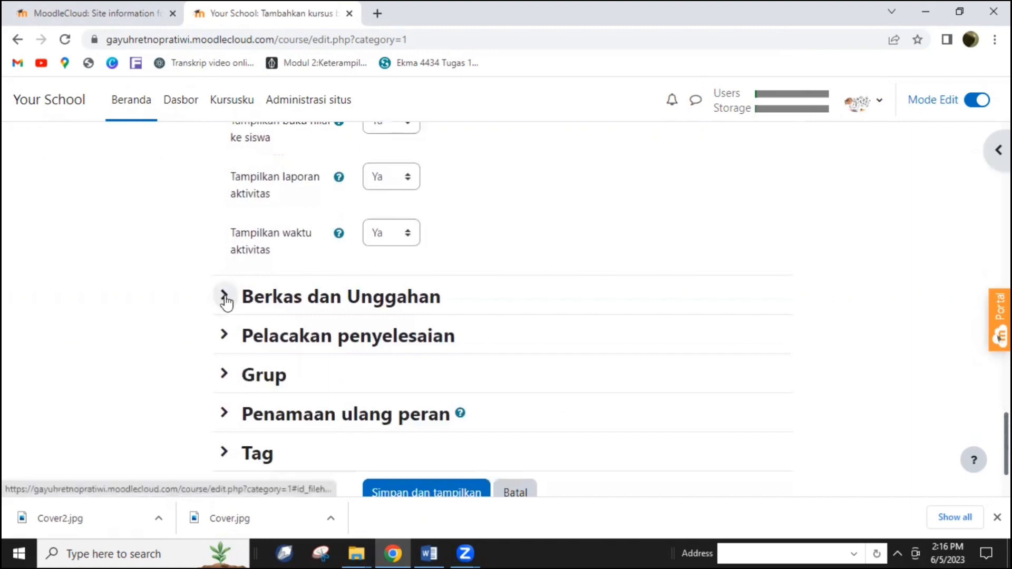
{"action": "left_click", "coordinate": [224, 297]}
{"action": "scroll", "coordinate": [221, 295], "scroll_direction": "down", "scroll_amount": 2}
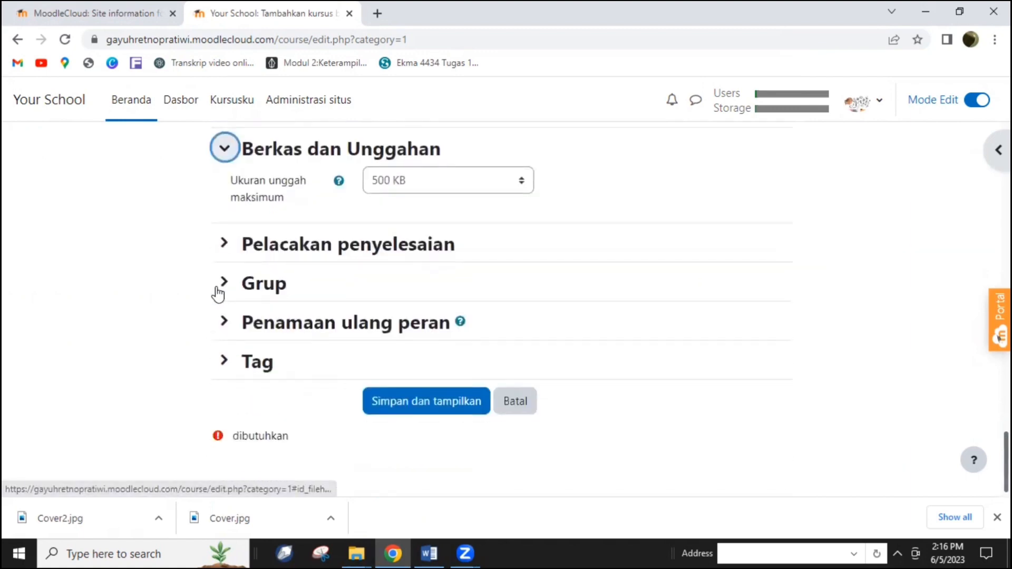
{"action": "left_click", "coordinate": [522, 181]}
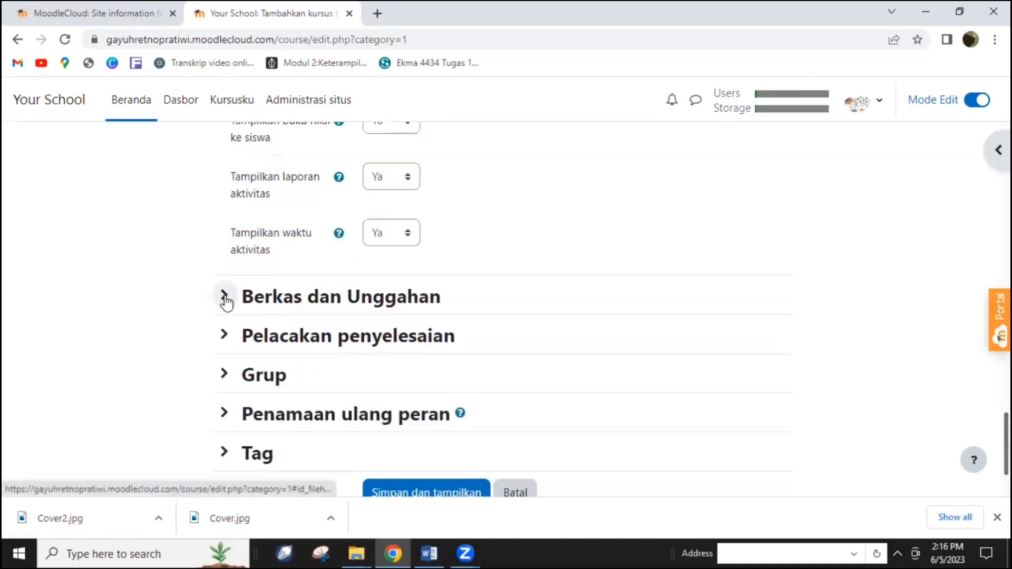
{"action": "left_click", "coordinate": [226, 297]}
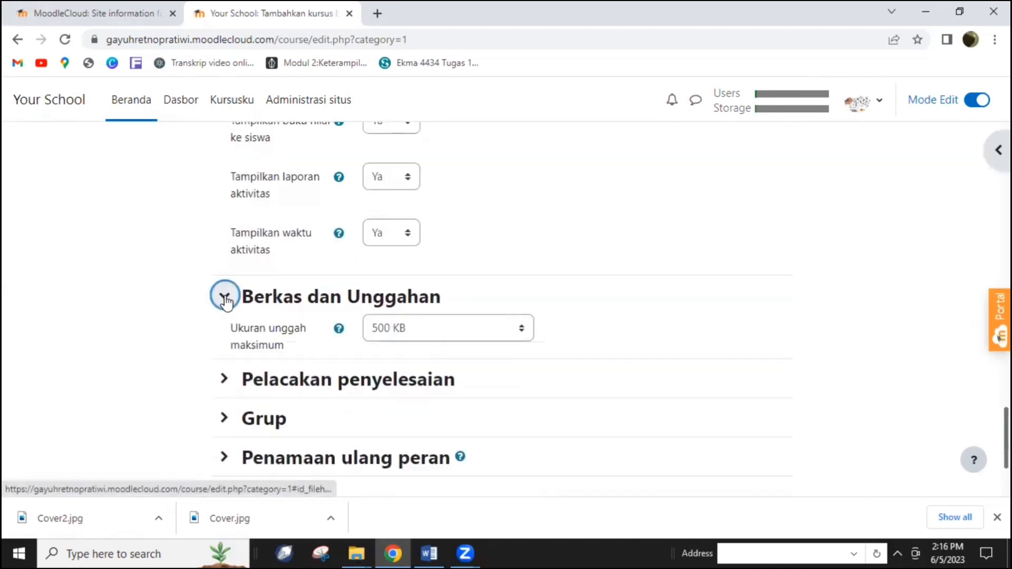
{"action": "scroll", "coordinate": [222, 295], "scroll_direction": "down", "scroll_amount": 3}
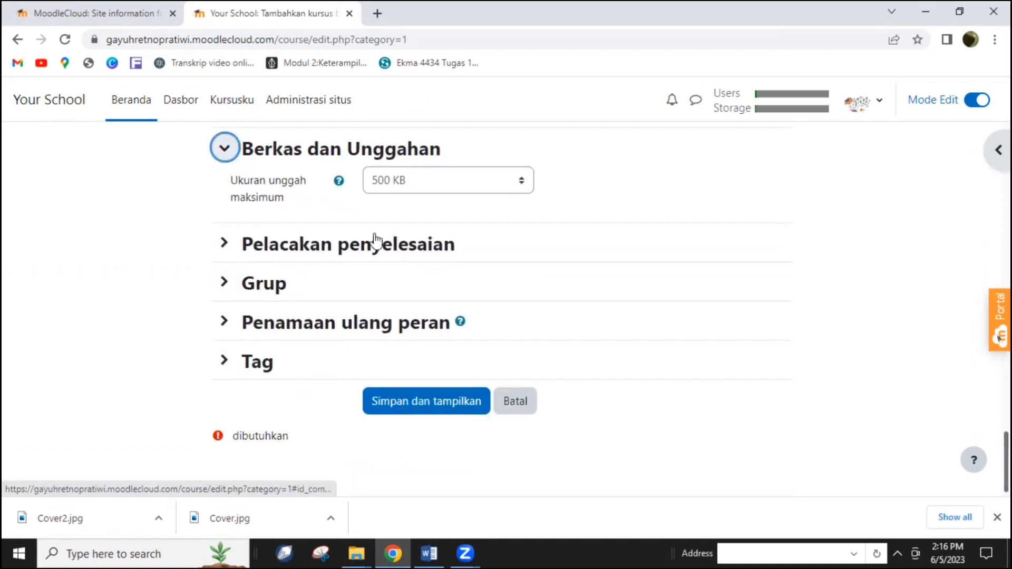
{"action": "left_click", "coordinate": [521, 180]}
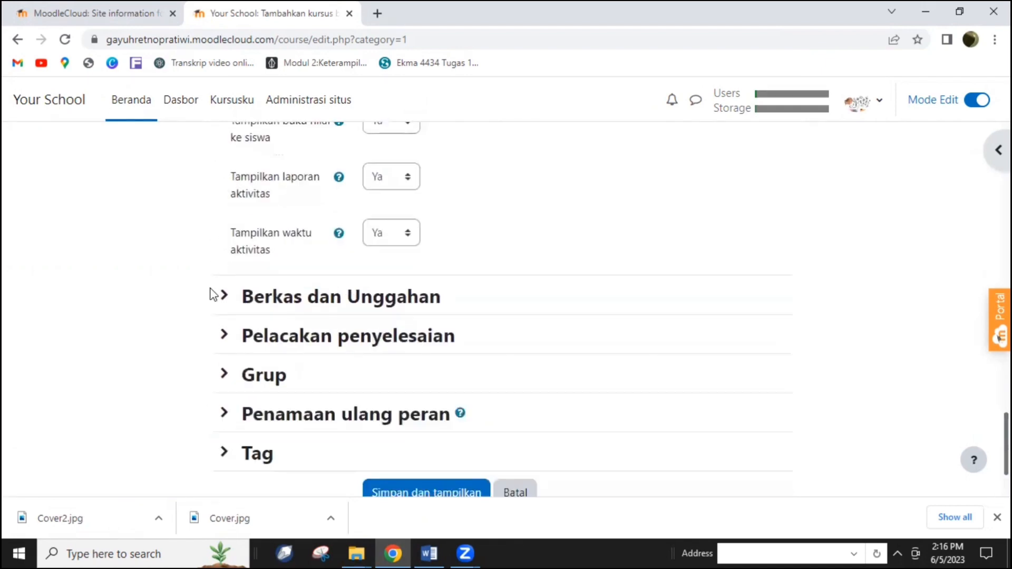
{"action": "left_click", "coordinate": [214, 293]}
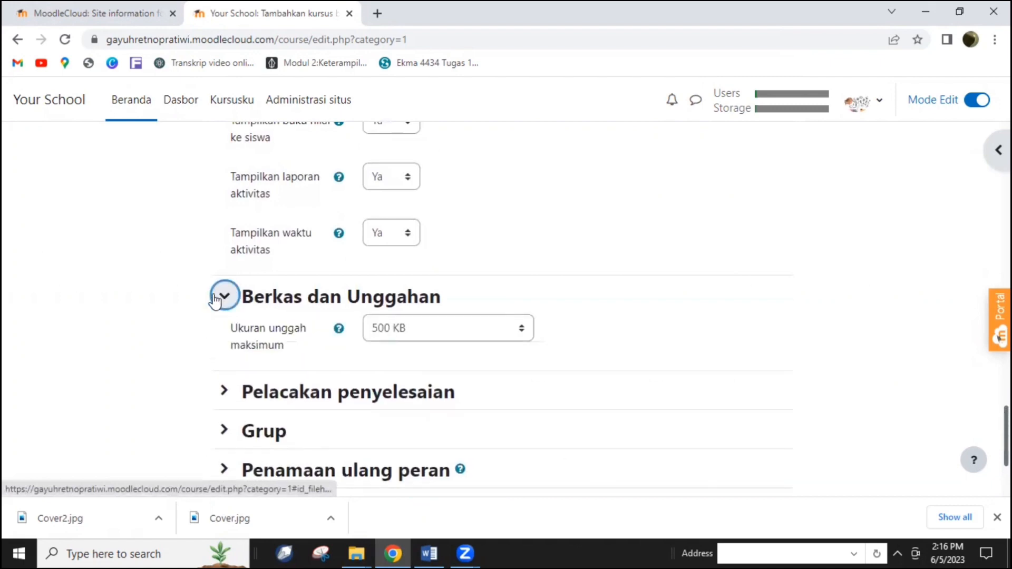
{"action": "scroll", "coordinate": [215, 298], "scroll_direction": "down", "scroll_amount": 3}
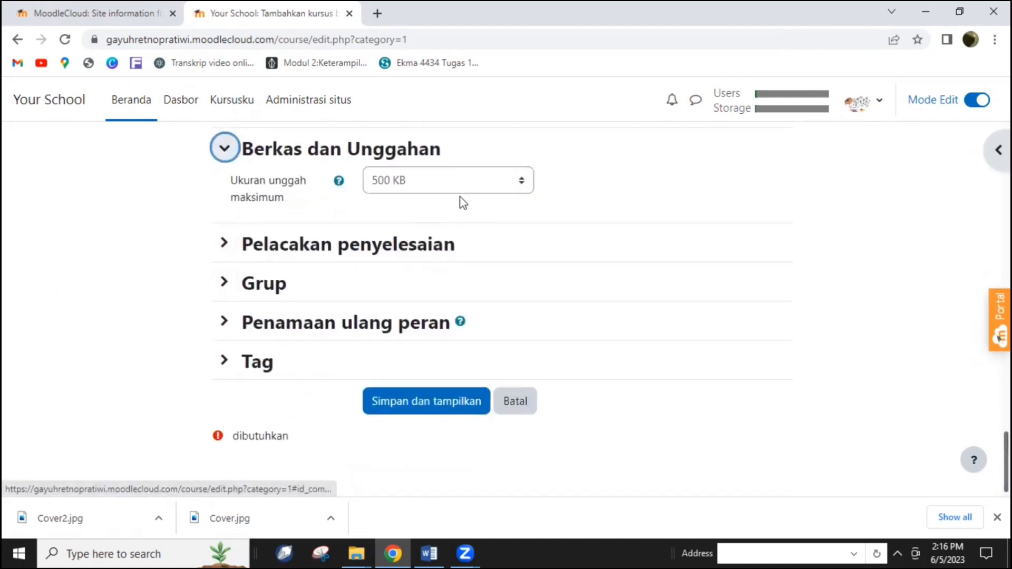
{"action": "left_click", "coordinate": [517, 183]}
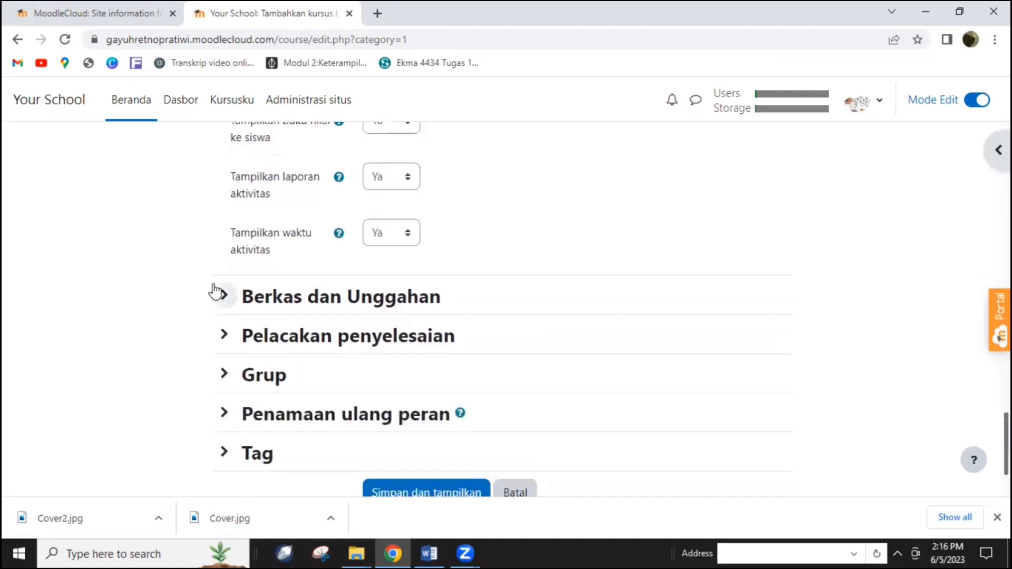
Step: Set the course's maximum upload size to 100 MB in the files and uploads settings
{"action": "left_click", "coordinate": [225, 297]}
{"action": "scroll", "coordinate": [216, 295], "scroll_direction": "down", "scroll_amount": 3}
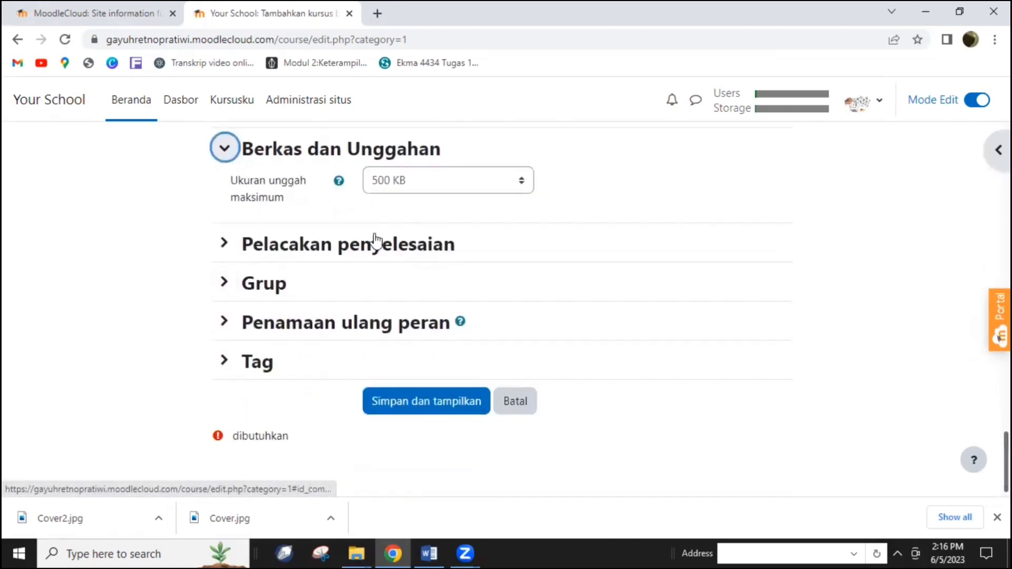
{"action": "left_click", "coordinate": [522, 182]}
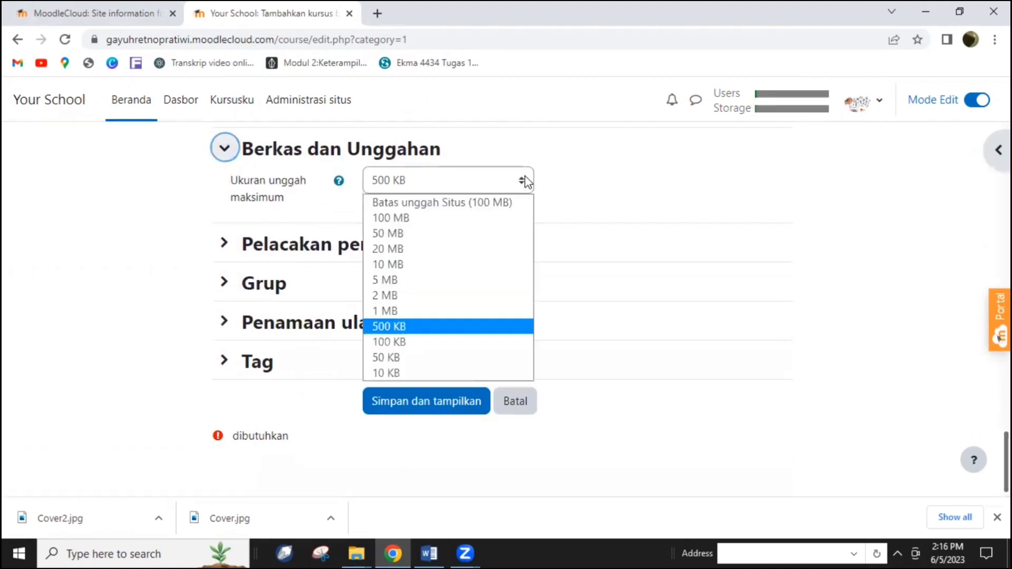
{"action": "left_click", "coordinate": [439, 219]}
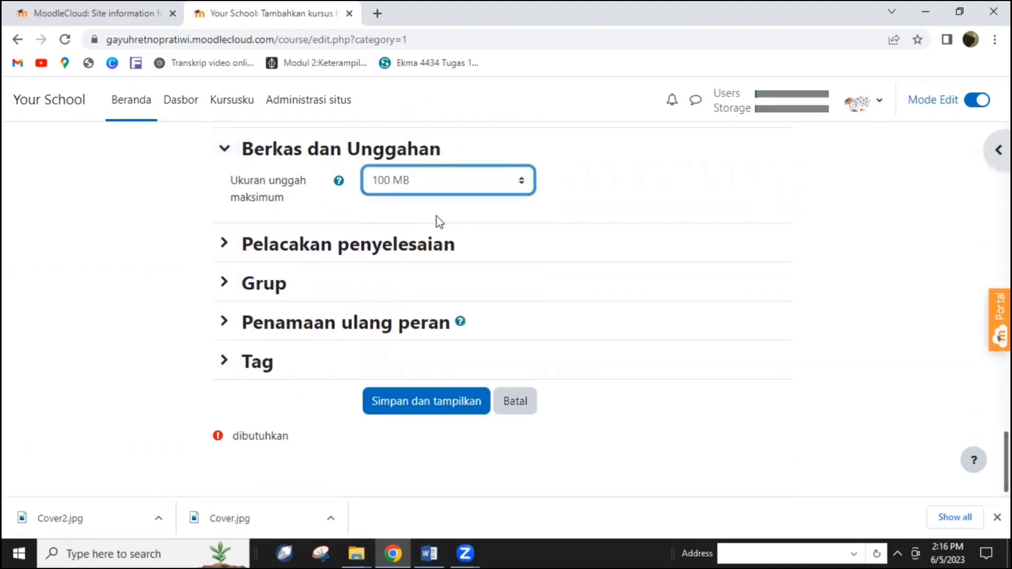
Step: Expand the completion tracking and group settings, set the group mode to Grup terlihat, and keep the default grouping at Tidak ada
{"action": "left_click", "coordinate": [242, 250]}
{"action": "scroll", "coordinate": [213, 258], "scroll_direction": "down", "scroll_amount": 3}
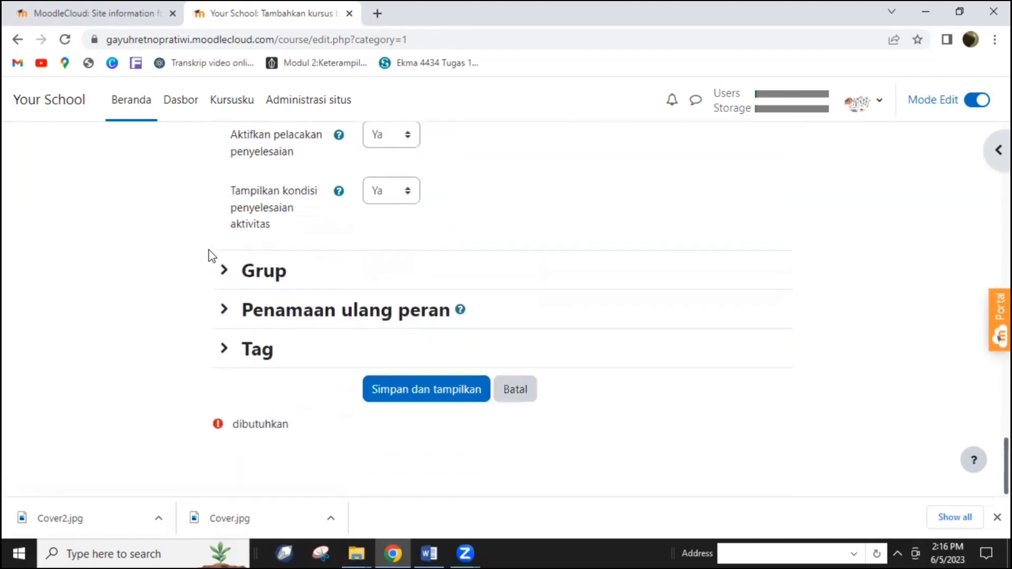
{"action": "left_click", "coordinate": [220, 271]}
{"action": "scroll", "coordinate": [201, 263], "scroll_direction": "down", "scroll_amount": 3}
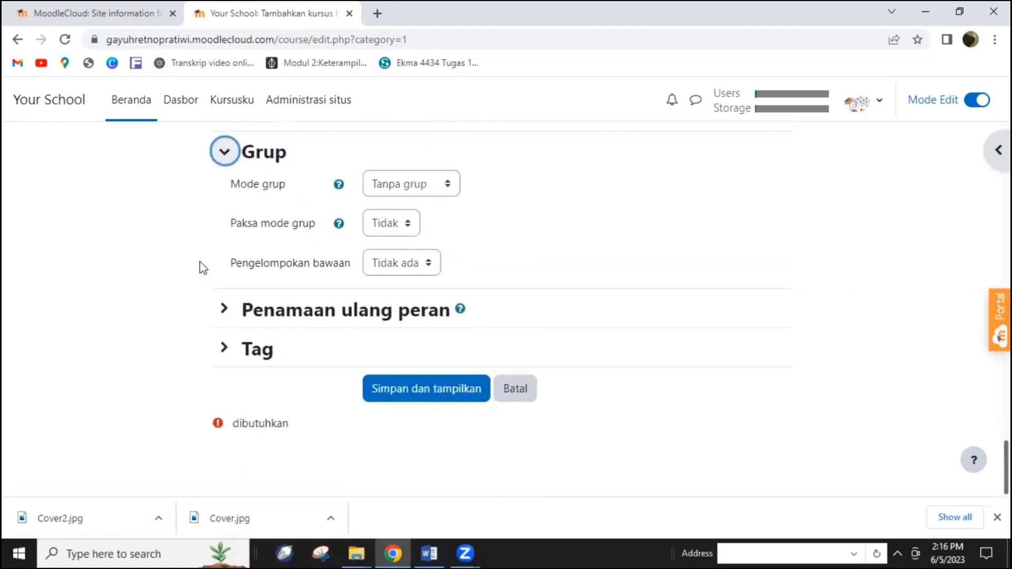
{"action": "left_click", "coordinate": [442, 190]}
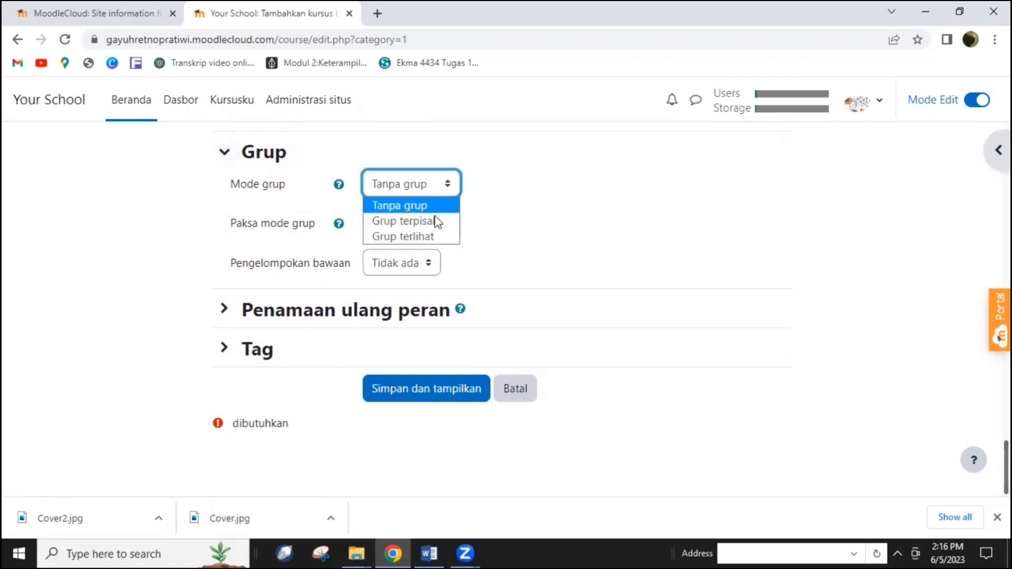
{"action": "left_click", "coordinate": [432, 241]}
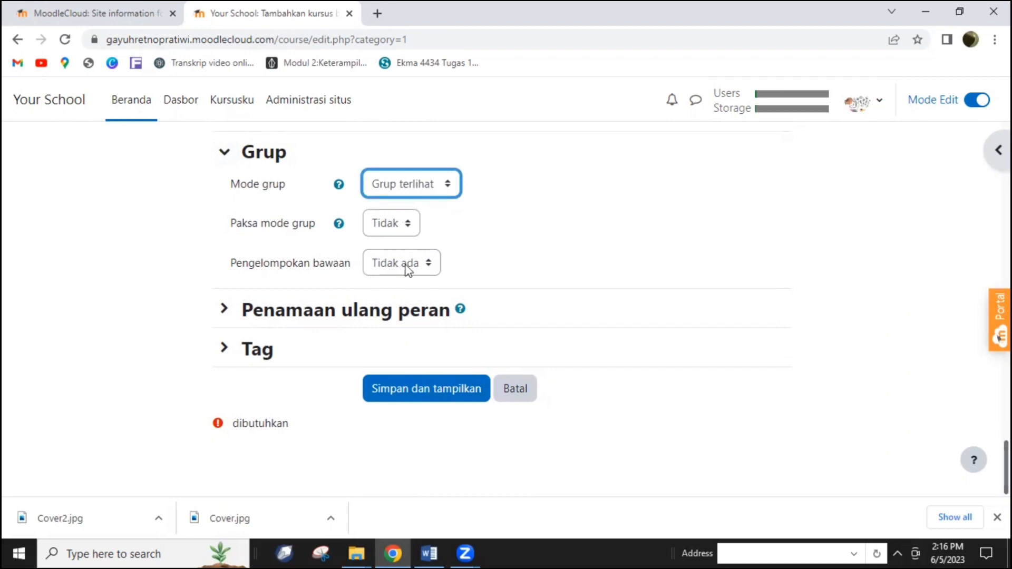
{"action": "left_click", "coordinate": [428, 263]}
{"action": "left_click", "coordinate": [430, 267]}
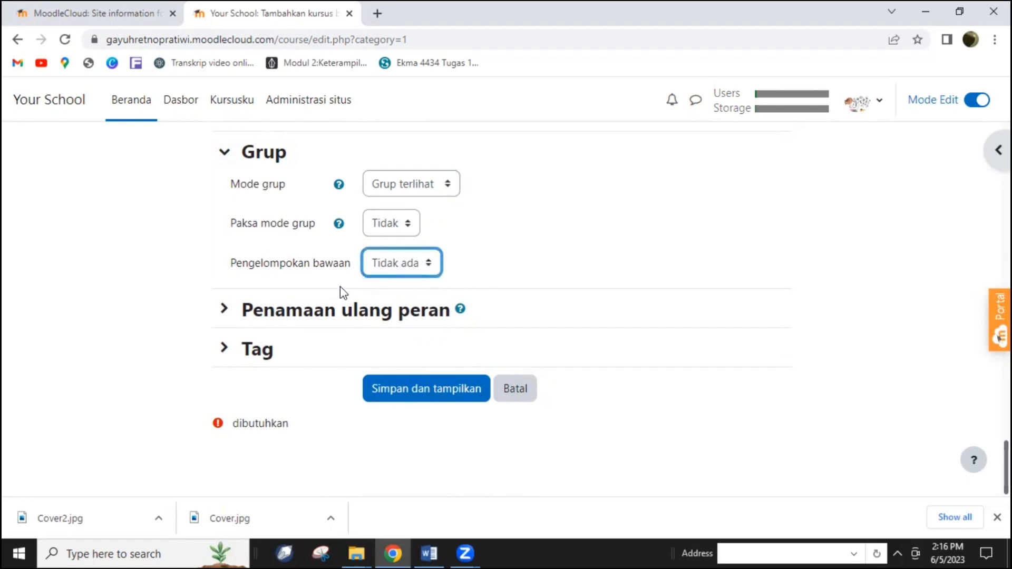
Step: Review the role renaming and tag settings, and save and display the new course
{"action": "left_click", "coordinate": [255, 319]}
{"action": "scroll", "coordinate": [248, 316], "scroll_direction": "down", "scroll_amount": 2}
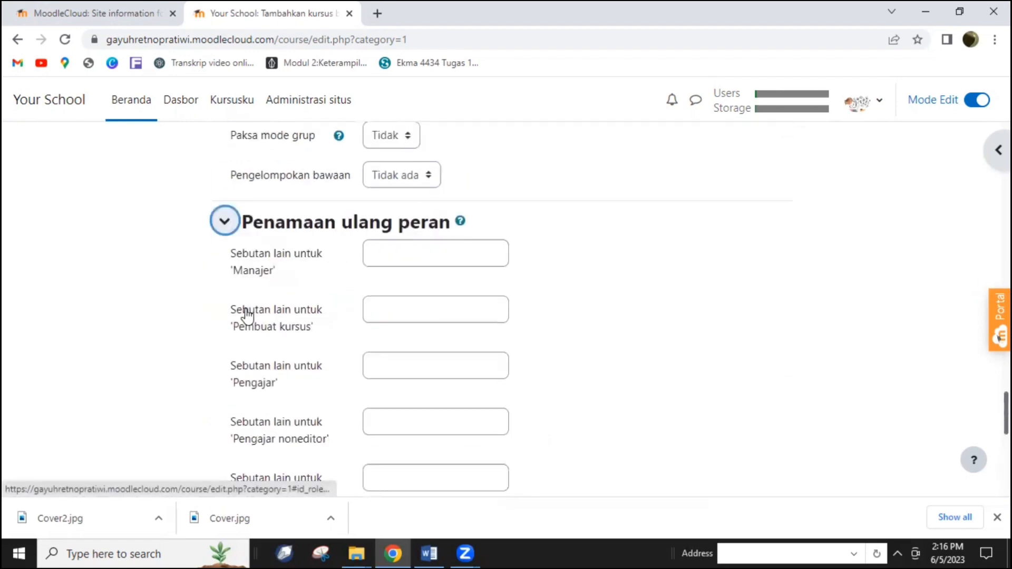
{"action": "scroll", "coordinate": [244, 311], "scroll_direction": "down", "scroll_amount": 1}
{"action": "scroll", "coordinate": [232, 301], "scroll_direction": "down", "scroll_amount": 8}
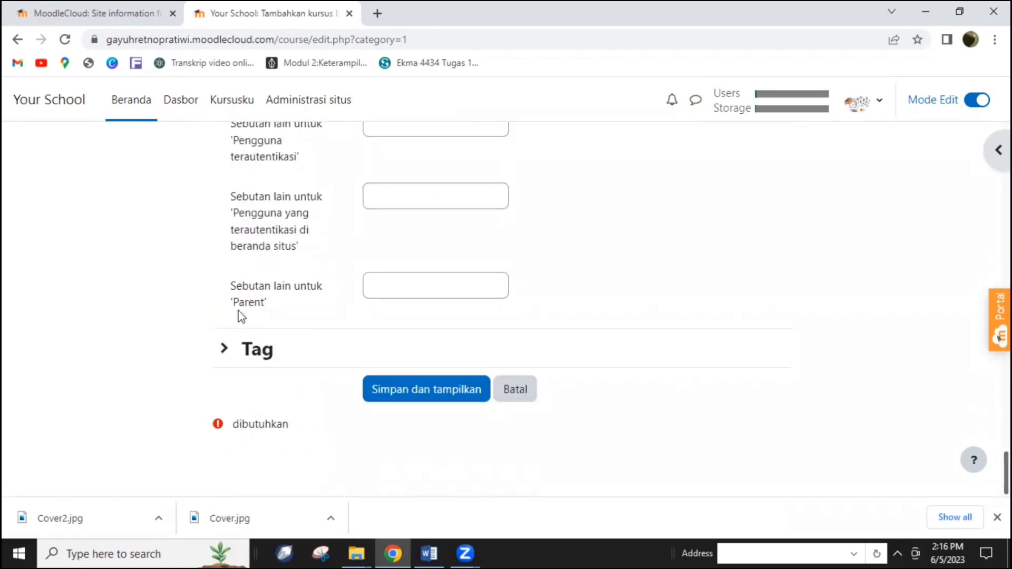
{"action": "left_click", "coordinate": [248, 355]}
{"action": "scroll", "coordinate": [246, 355], "scroll_direction": "down", "scroll_amount": 2}
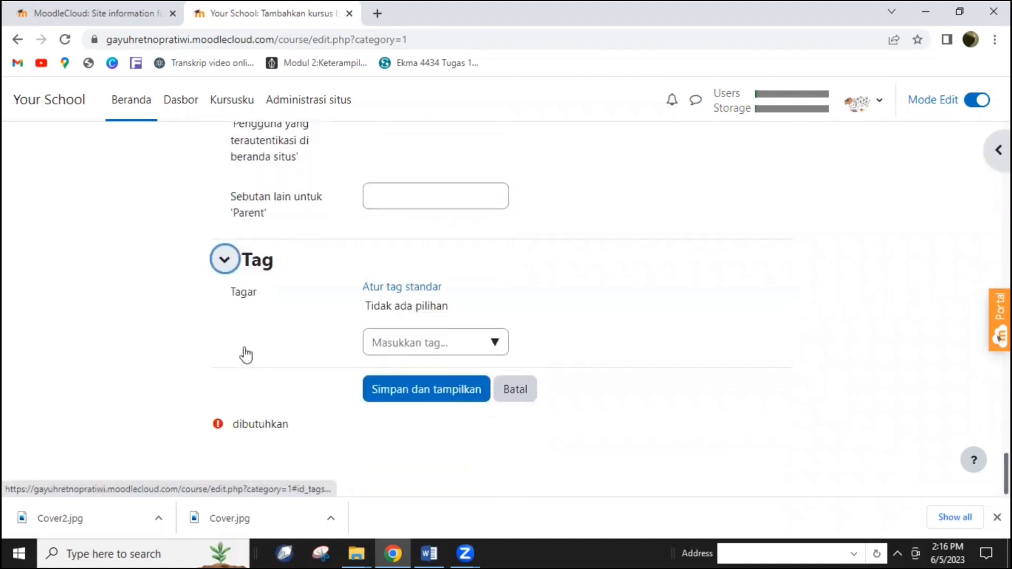
{"action": "left_click", "coordinate": [431, 389]}
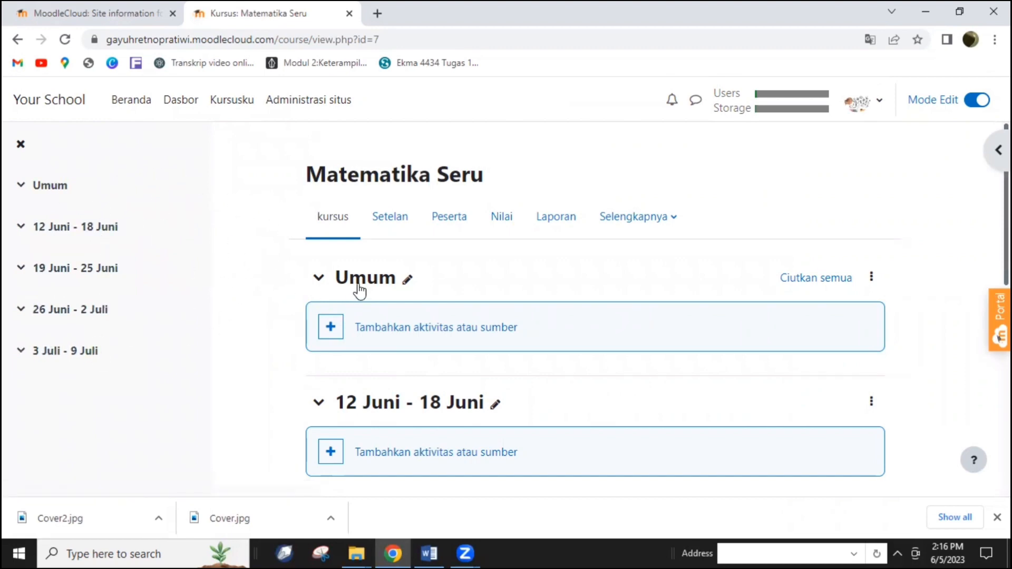
Step: Rename the Umum section as Pendahuluan and paste the copied welcome text into its summary
{"action": "left_click", "coordinate": [380, 278]}
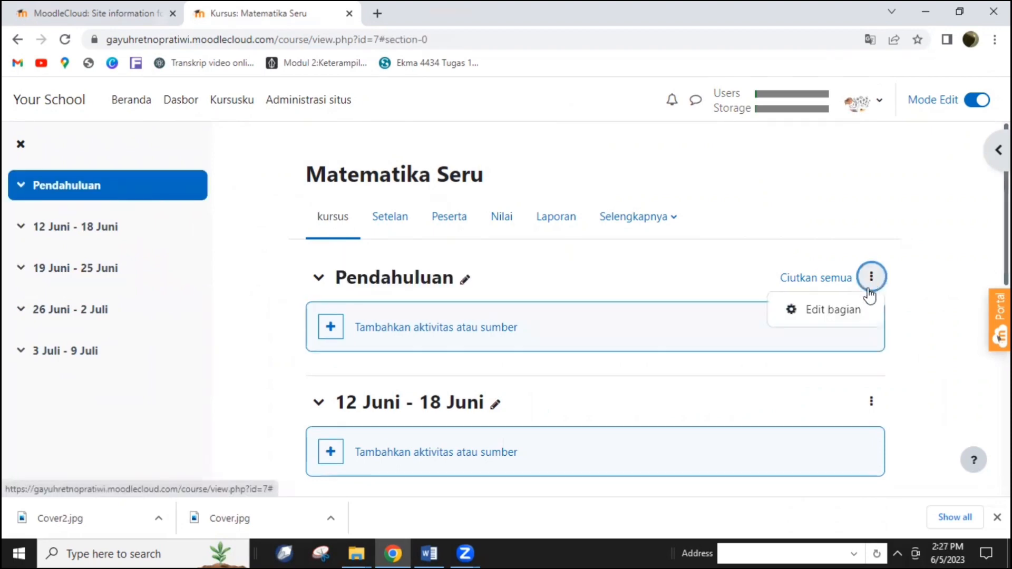
{"action": "left_click", "coordinate": [854, 311]}
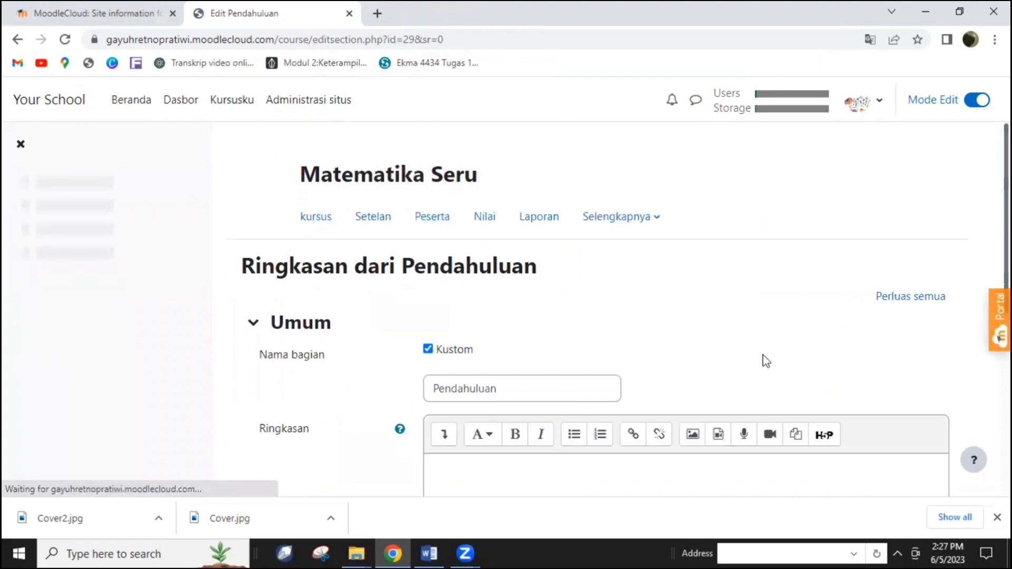
{"action": "scroll", "coordinate": [586, 353], "scroll_direction": "down", "scroll_amount": 3}
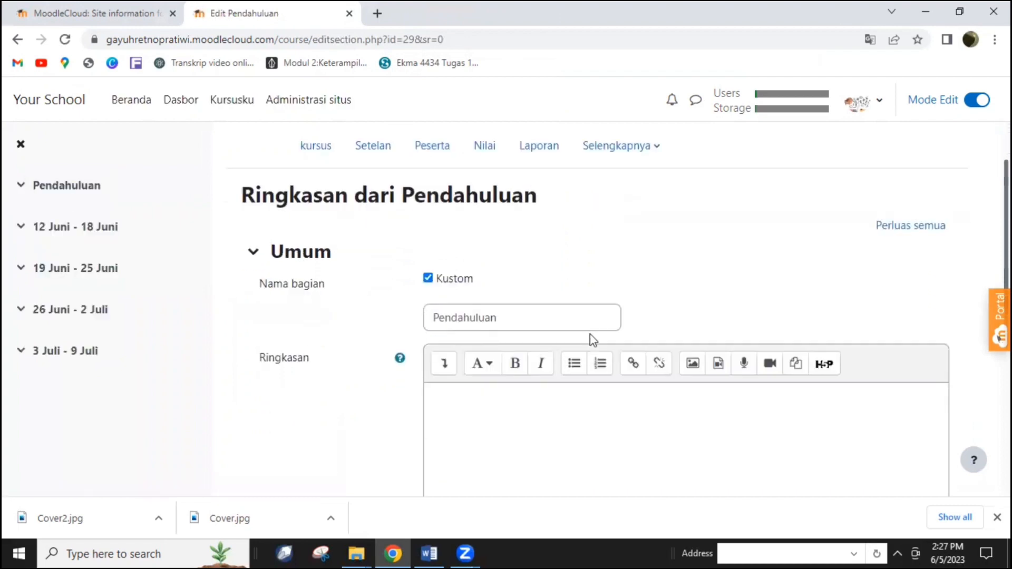
{"action": "left_click", "coordinate": [504, 340]}
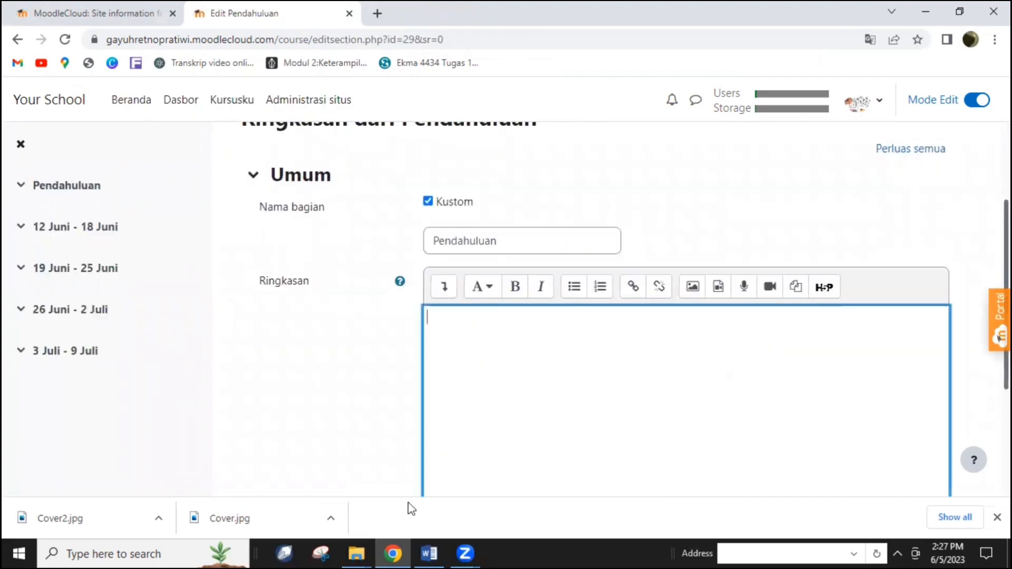
{"action": "right_click", "coordinate": [454, 333]}
{"action": "left_click", "coordinate": [499, 217]}
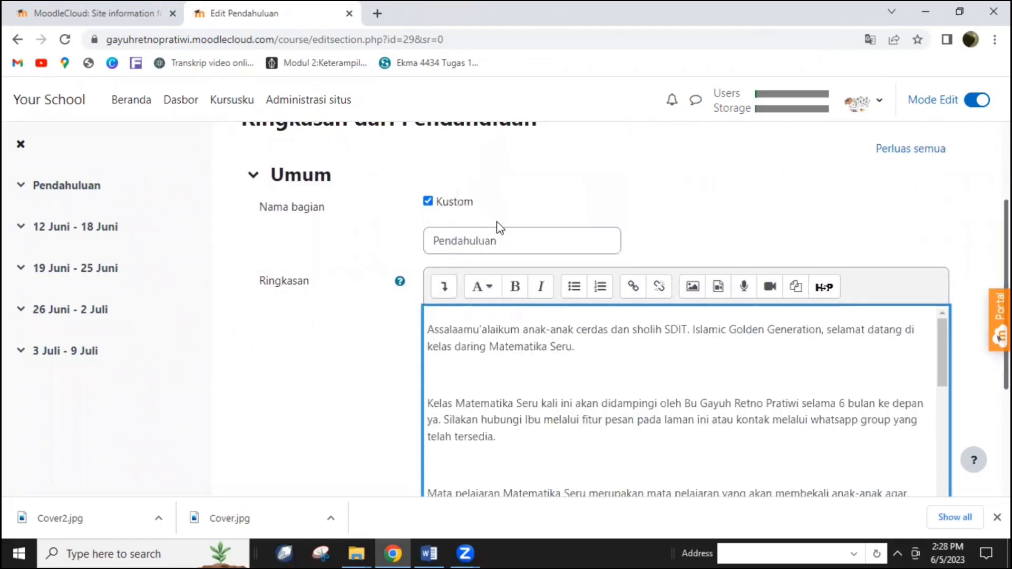
Step: Check the pasted Pendahuluan summary, save the section changes, and view the text on the course page
{"action": "scroll", "coordinate": [520, 331], "scroll_direction": "down", "scroll_amount": 10}
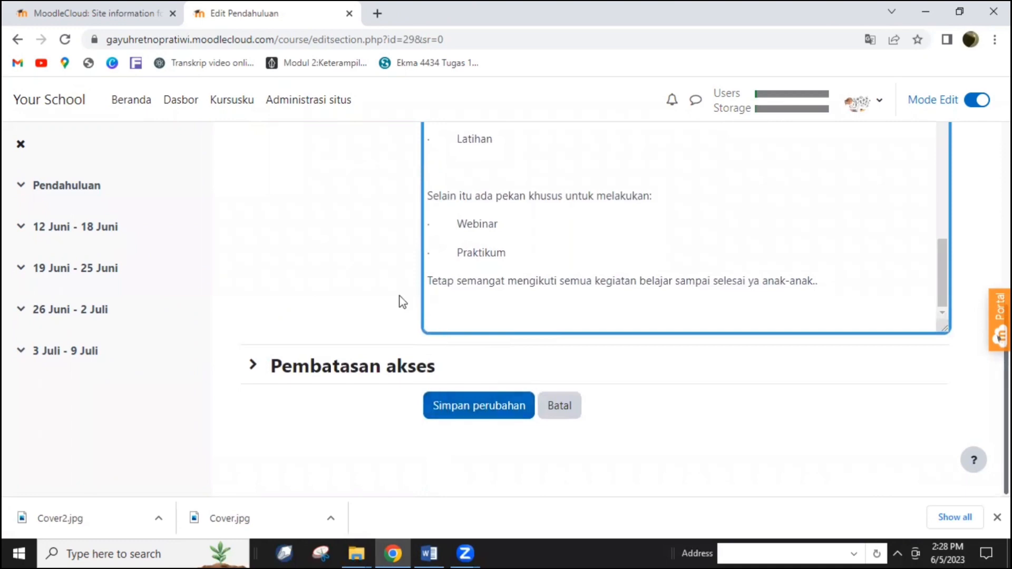
{"action": "scroll", "coordinate": [400, 298], "scroll_direction": "up", "scroll_amount": 5}
{"action": "scroll", "coordinate": [590, 348], "scroll_direction": "down", "scroll_amount": 3}
{"action": "scroll", "coordinate": [586, 353], "scroll_direction": "up", "scroll_amount": 6}
{"action": "scroll", "coordinate": [584, 375], "scroll_direction": "up", "scroll_amount": 4}
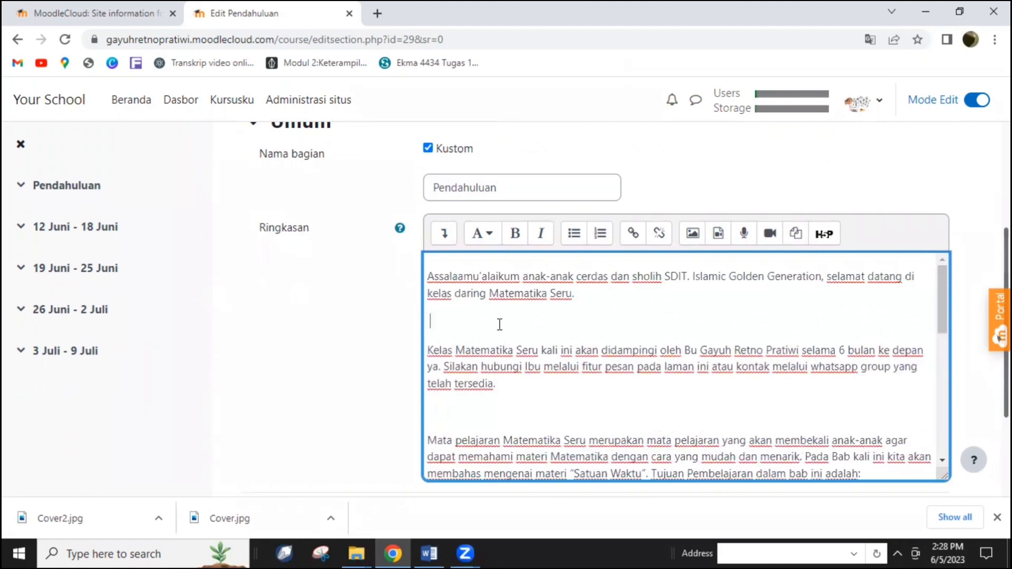
{"action": "scroll", "coordinate": [500, 325], "scroll_direction": "down", "scroll_amount": 3}
{"action": "left_click", "coordinate": [457, 406]}
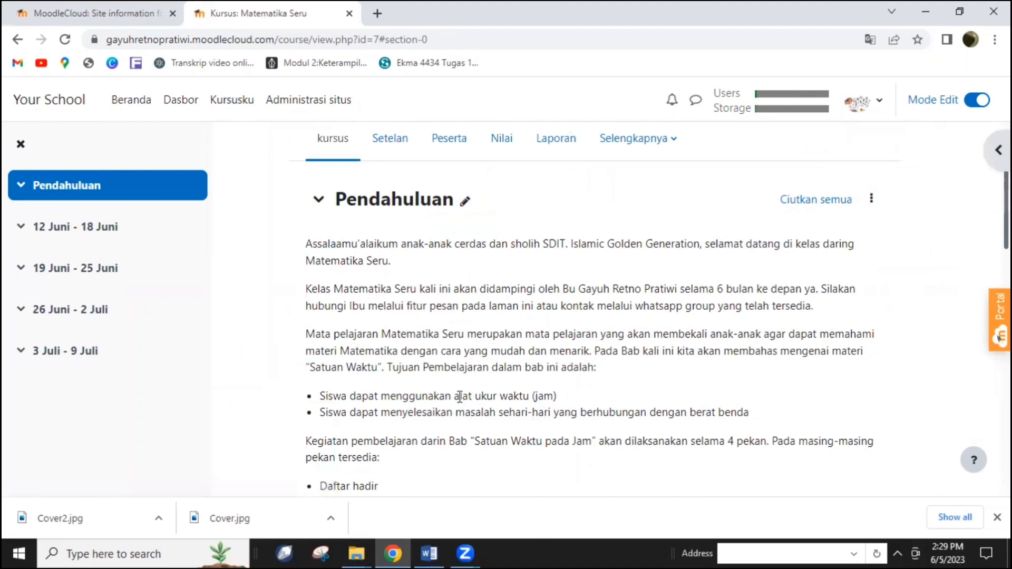
{"action": "scroll", "coordinate": [762, 367], "scroll_direction": "down", "scroll_amount": 3}
{"action": "scroll", "coordinate": [897, 275], "scroll_direction": "down", "scroll_amount": 3}
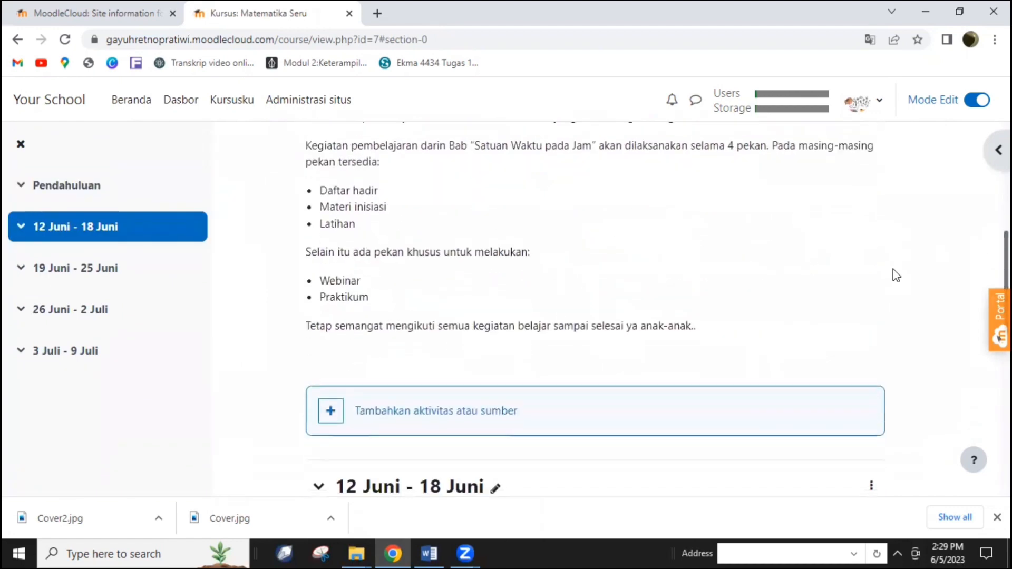
Step: Add a Berkas resource to the Pendahuluan section and name it Panduan Belajar
{"action": "left_click", "coordinate": [94, 193]}
{"action": "scroll", "coordinate": [521, 335], "scroll_direction": "down", "scroll_amount": 6}
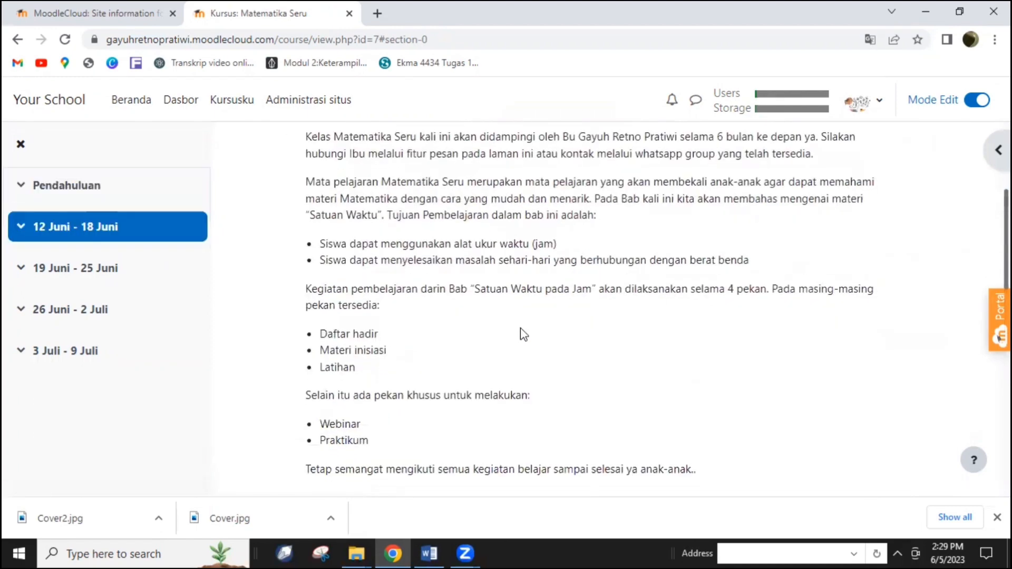
{"action": "scroll", "coordinate": [522, 328], "scroll_direction": "down", "scroll_amount": 3}
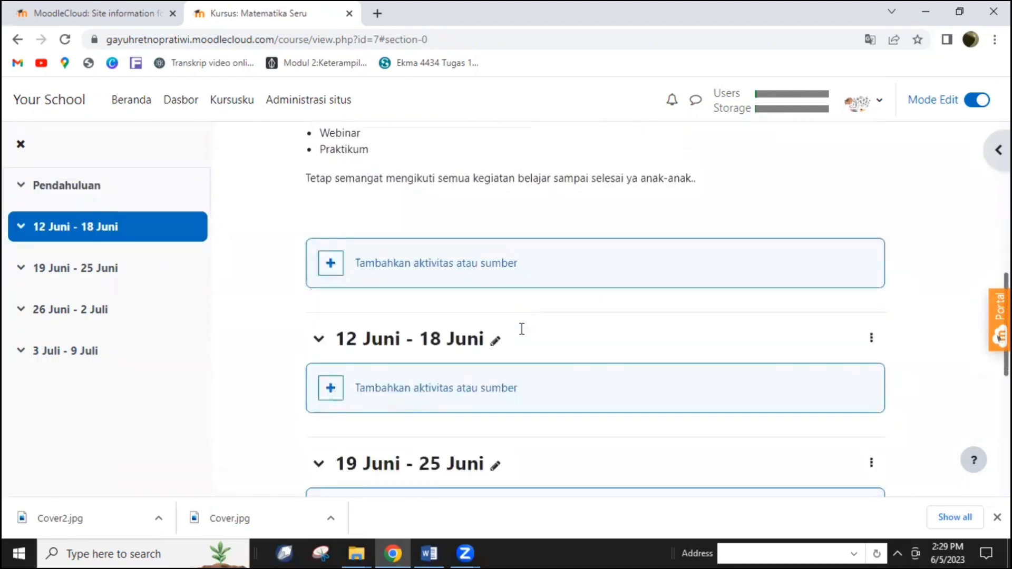
{"action": "left_click", "coordinate": [501, 273]}
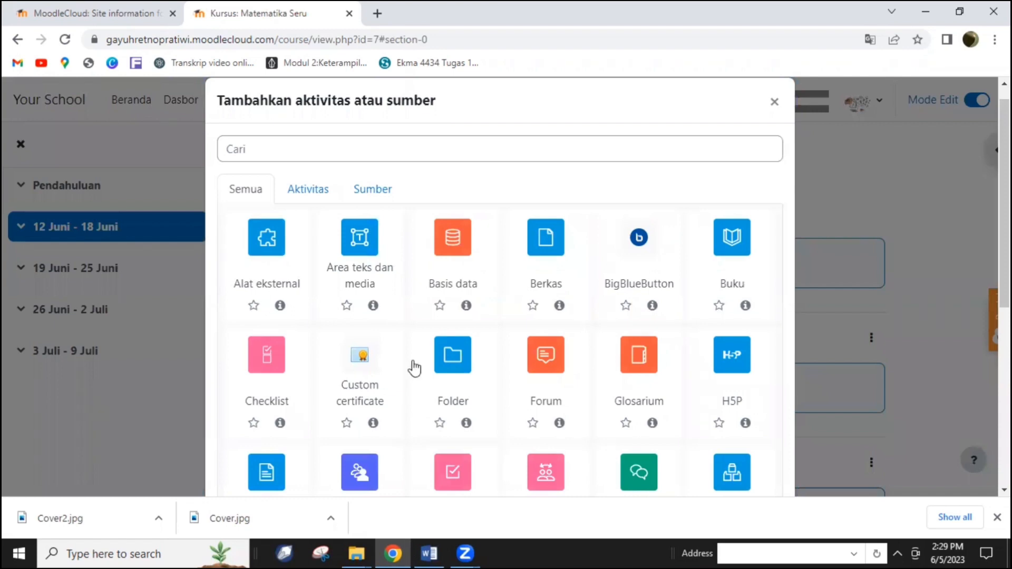
{"action": "left_click", "coordinate": [552, 256]}
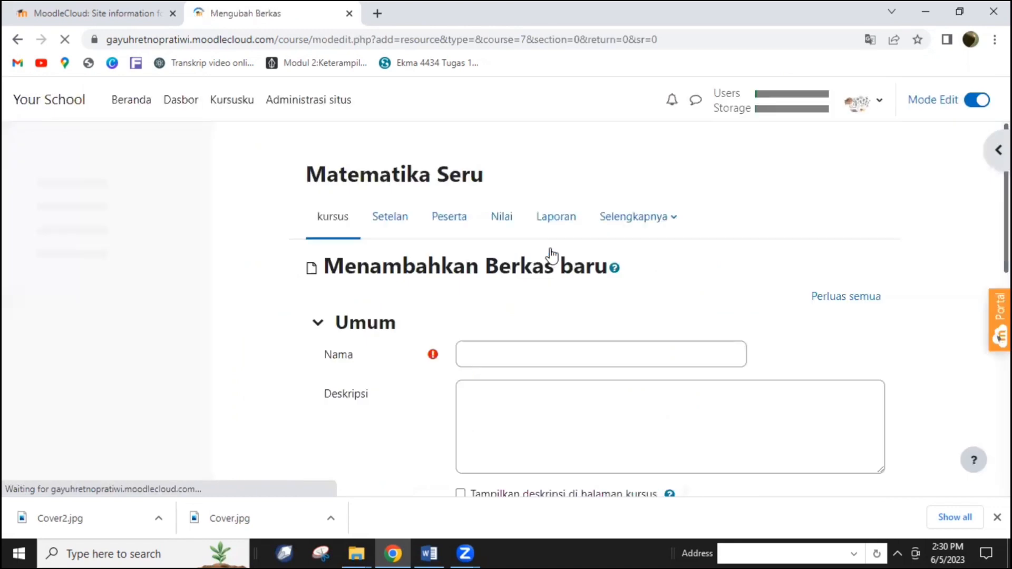
{"action": "left_click", "coordinate": [510, 355]}
{"action": "type", "text": "Panduan Bel"}
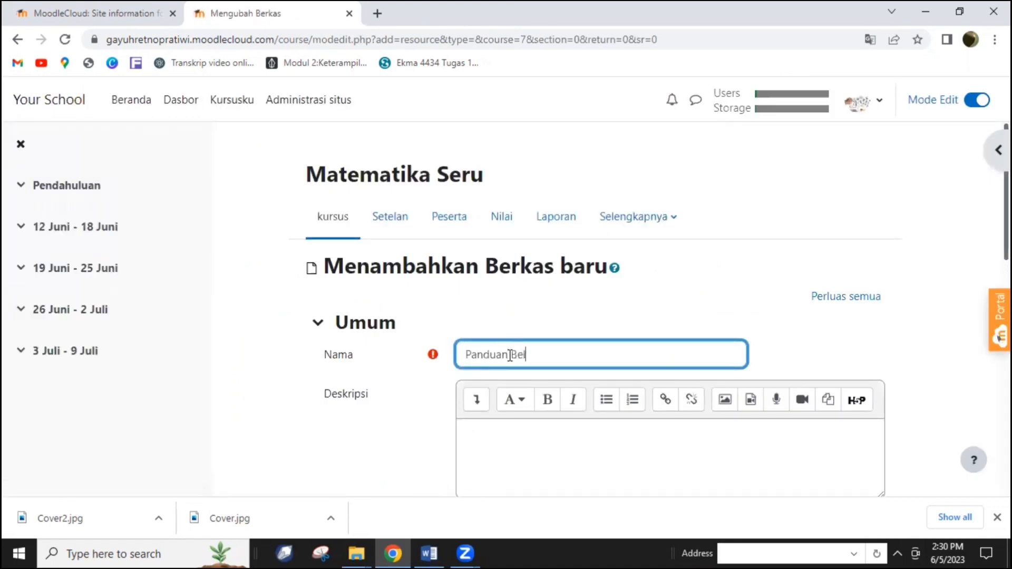
Step: Paste the copied study-guide text beginning "Panduan ini sebagai acuan bagi siswa" into the resource's description
{"action": "scroll", "coordinate": [529, 381], "scroll_direction": "down", "scroll_amount": 4}
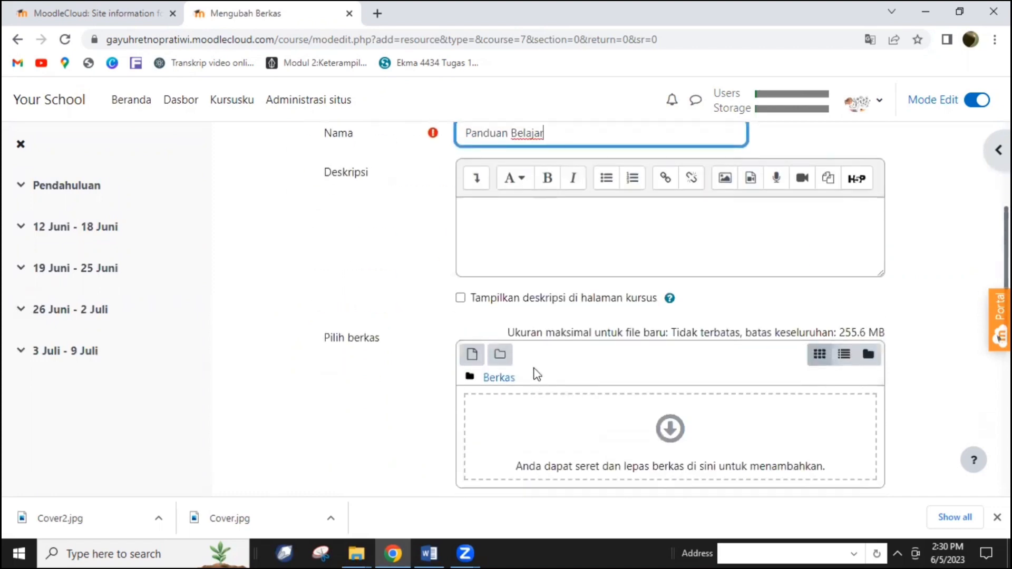
{"action": "scroll", "coordinate": [533, 369], "scroll_direction": "up", "scroll_amount": 1}
{"action": "right_click", "coordinate": [486, 285]}
{"action": "left_click", "coordinate": [531, 404]}
Step: Upload Panduan.pdf from the computer as the file of the Panduan Belajar resource
{"action": "scroll", "coordinate": [537, 378], "scroll_direction": "down", "scroll_amount": 3}
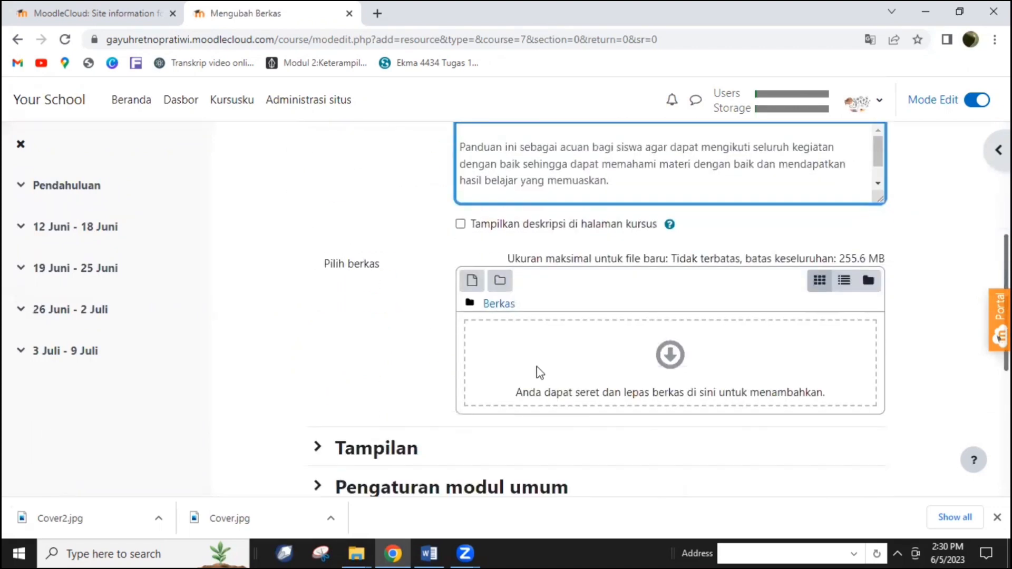
{"action": "left_click", "coordinate": [669, 356]}
{"action": "left_click", "coordinate": [420, 225]}
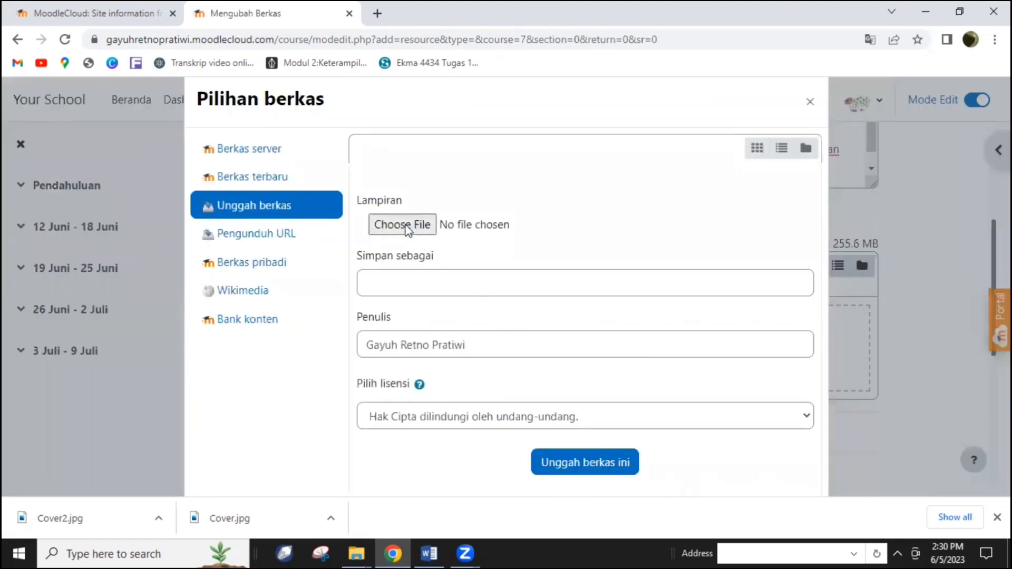
{"action": "double_click", "coordinate": [347, 118]}
{"action": "left_click", "coordinate": [557, 468]}
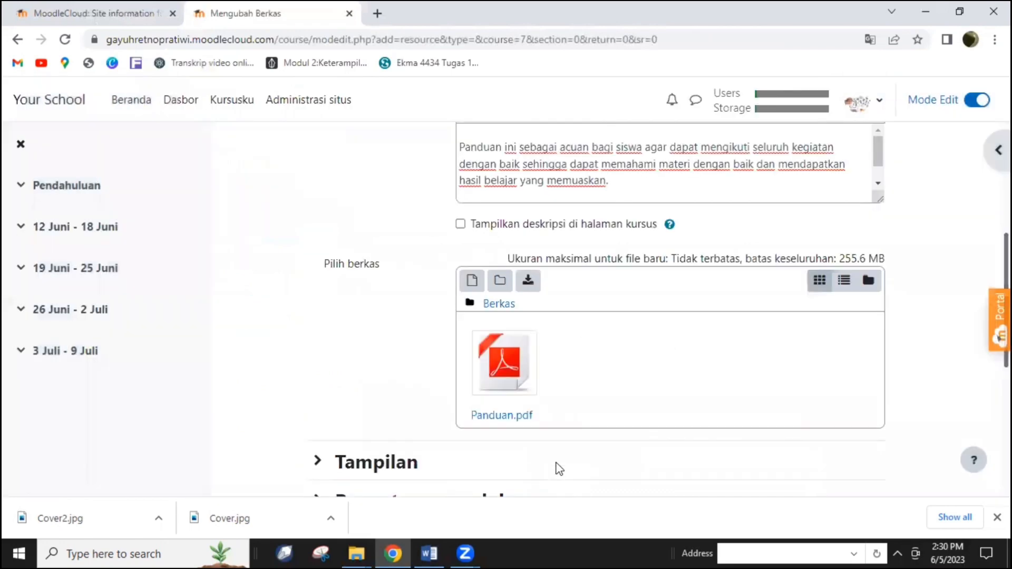
Step: Enable showing the Panduan Belajar description on the course page, save the resource, and return to the course
{"action": "scroll", "coordinate": [559, 450], "scroll_direction": "down", "scroll_amount": 5}
{"action": "scroll", "coordinate": [557, 422], "scroll_direction": "up", "scroll_amount": 7}
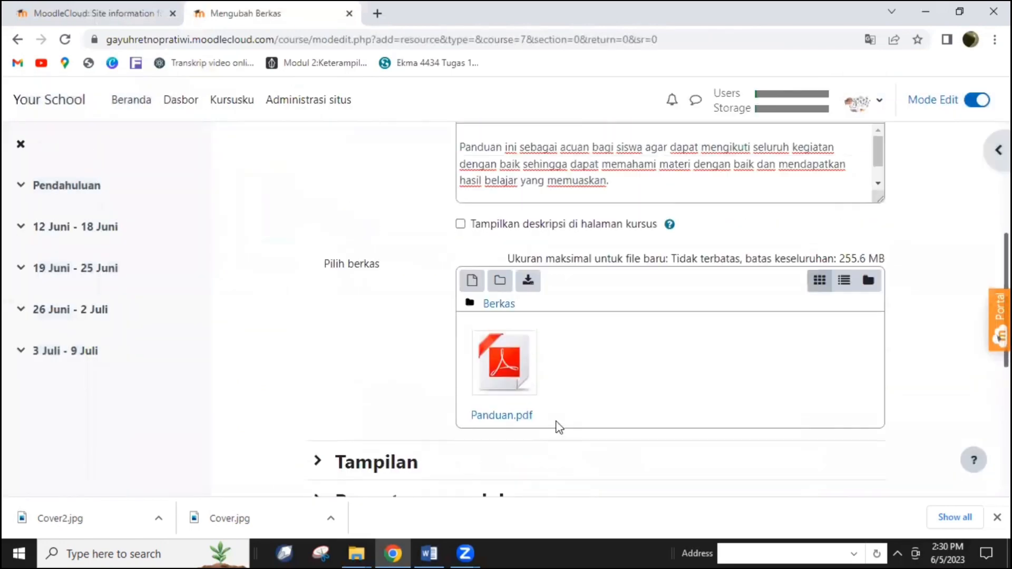
{"action": "scroll", "coordinate": [560, 428], "scroll_direction": "up", "scroll_amount": 1}
{"action": "left_click", "coordinate": [462, 373]}
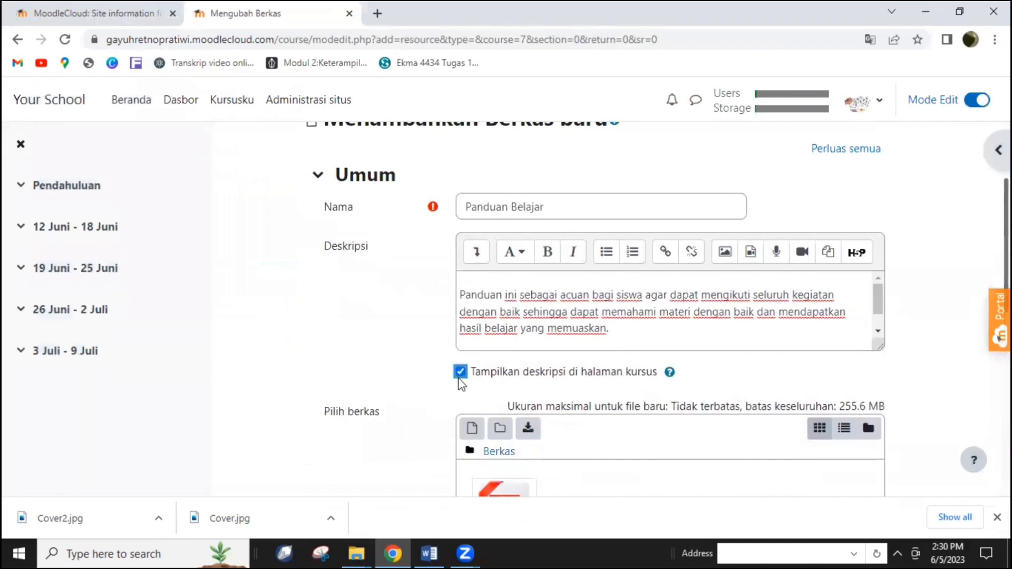
{"action": "scroll", "coordinate": [514, 398], "scroll_direction": "up", "scroll_amount": 3}
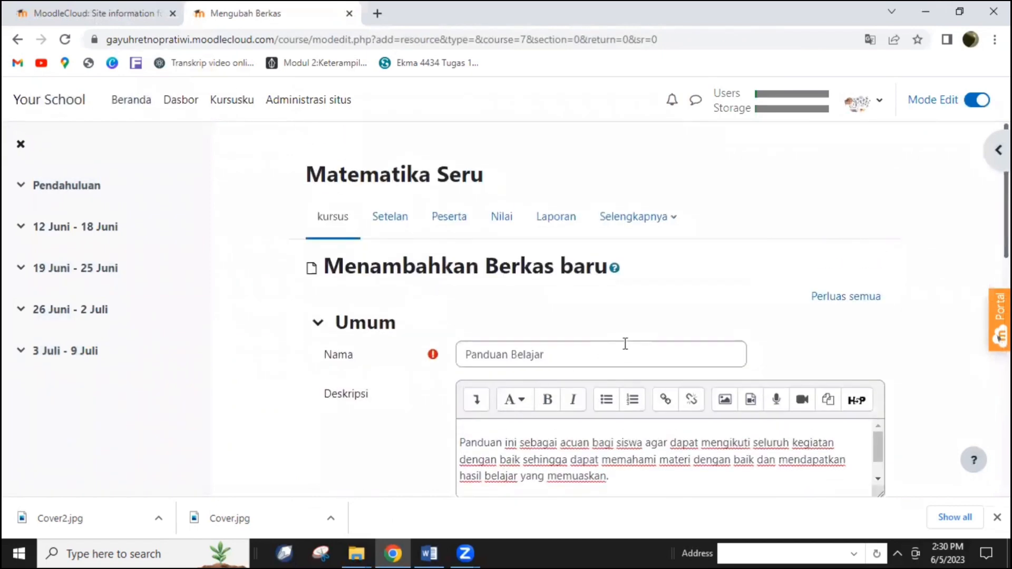
{"action": "scroll", "coordinate": [626, 344], "scroll_direction": "down", "scroll_amount": 6}
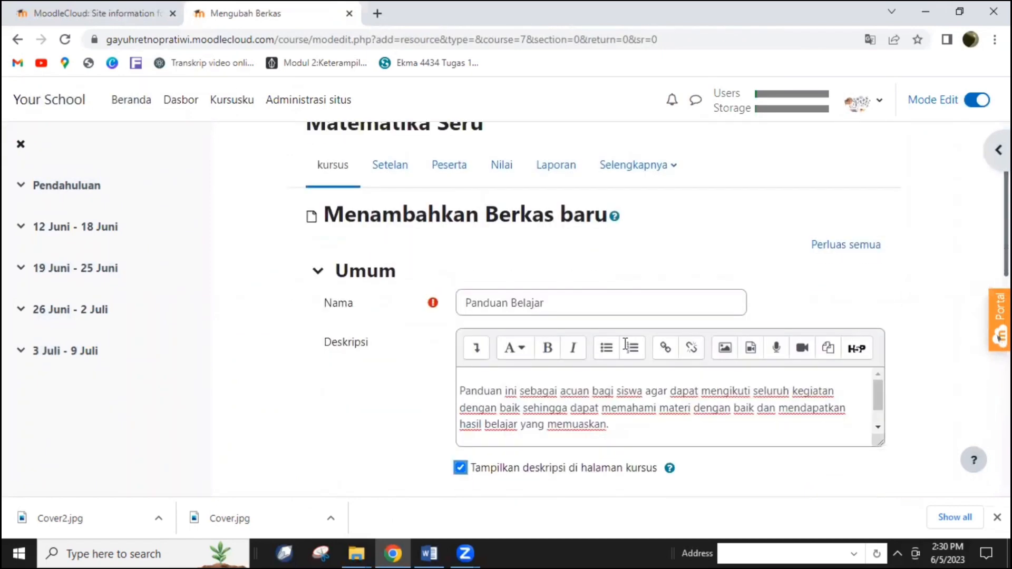
{"action": "scroll", "coordinate": [625, 351], "scroll_direction": "down", "scroll_amount": 4}
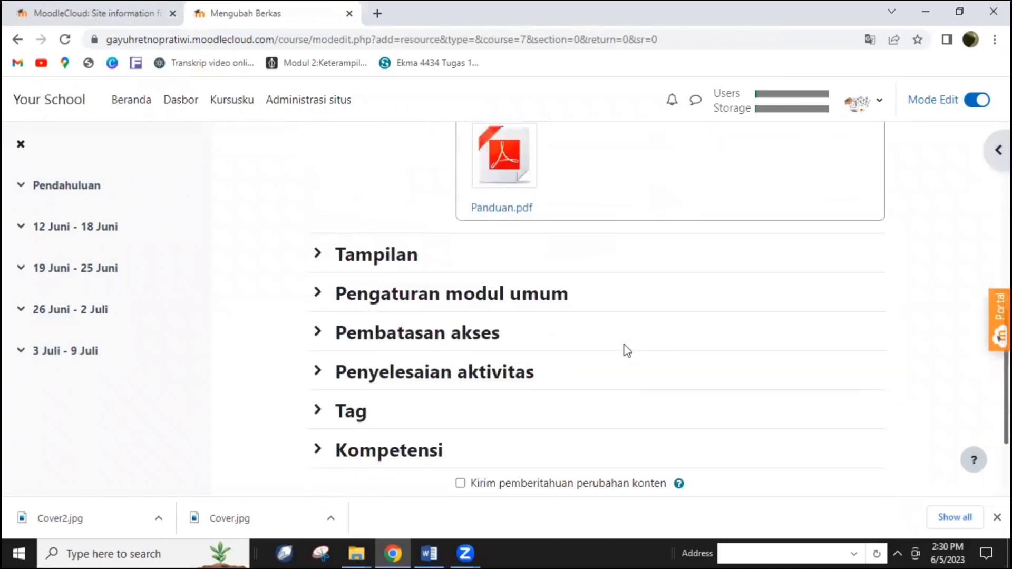
{"action": "left_click", "coordinate": [541, 445]}
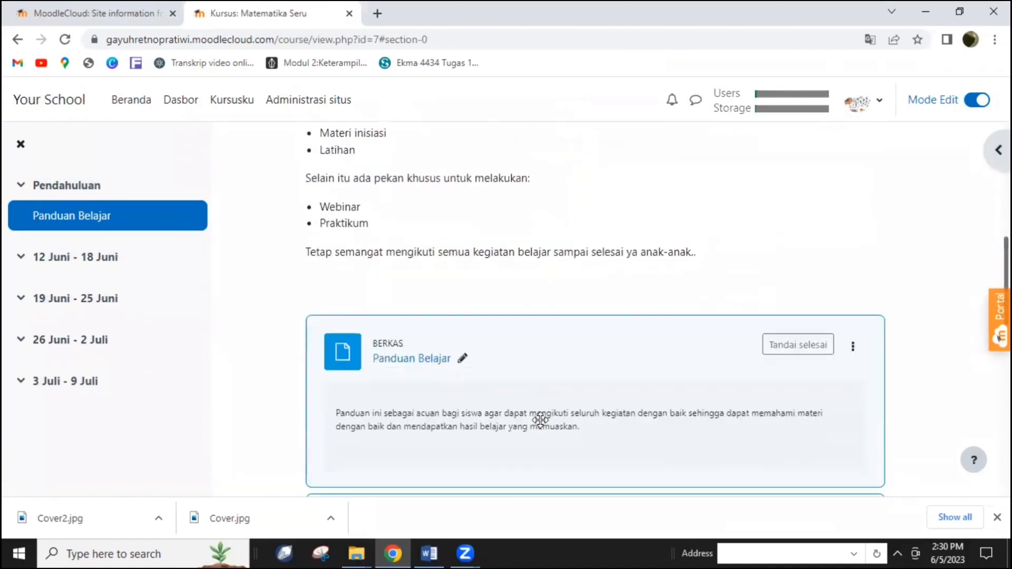
Step: Add a Forum activity to the Pendahuluan section and name it Forum Perkenalan
{"action": "scroll", "coordinate": [470, 375], "scroll_direction": "down", "scroll_amount": 4}
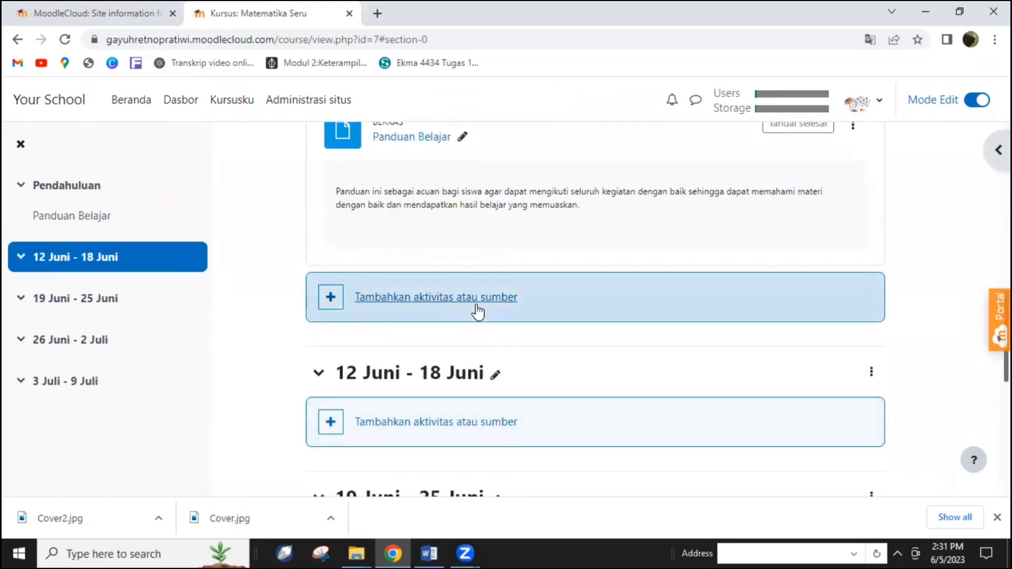
{"action": "left_click", "coordinate": [478, 309]}
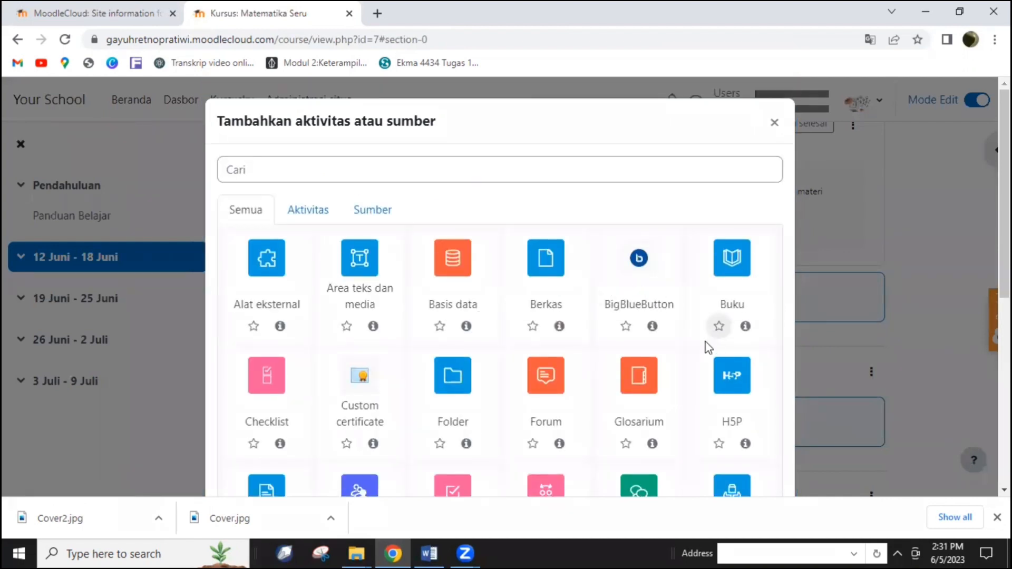
{"action": "left_click", "coordinate": [545, 383]}
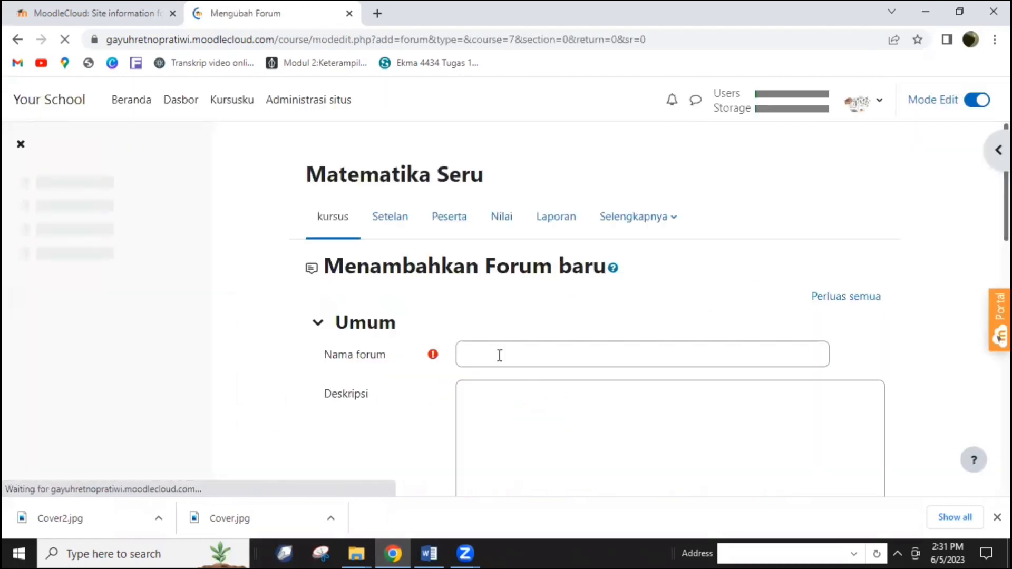
{"action": "scroll", "coordinate": [499, 355], "scroll_direction": "down", "scroll_amount": 3}
{"action": "left_click", "coordinate": [502, 208]}
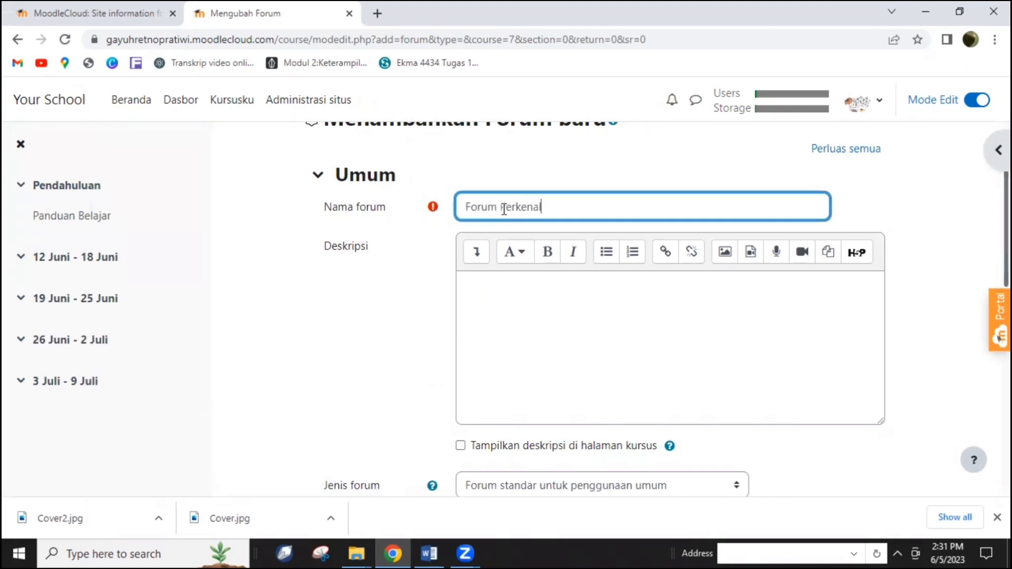
Step: Fill the forum description with the text beginning "Forum ini disediakan sebagai media untuk saling mengenal satu sama lain" and show it on the course page
{"action": "left_click", "coordinate": [504, 301]}
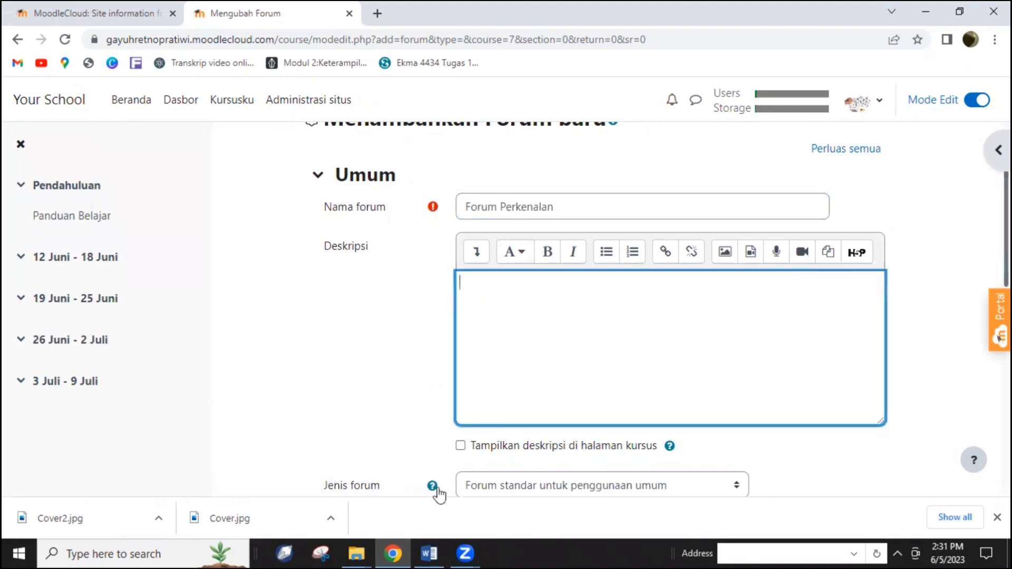
{"action": "type", "text": "Forum ini disediakan sebagai media untuk saling mengenal satu sama lain. Yuk anak-anak silakan perkenalkan diri dengan menyertakan identitas dengan lengkap beserta foto terbaiknya."}
{"action": "scroll", "coordinate": [522, 383], "scroll_direction": "down", "scroll_amount": 1}
{"action": "scroll", "coordinate": [522, 384], "scroll_direction": "down", "scroll_amount": 2}
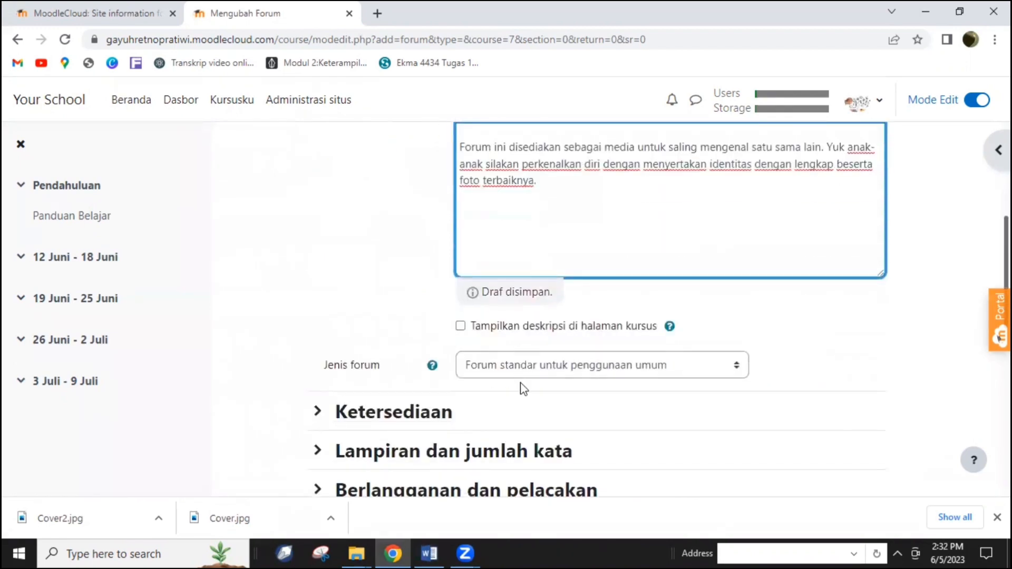
{"action": "left_click", "coordinate": [461, 298]}
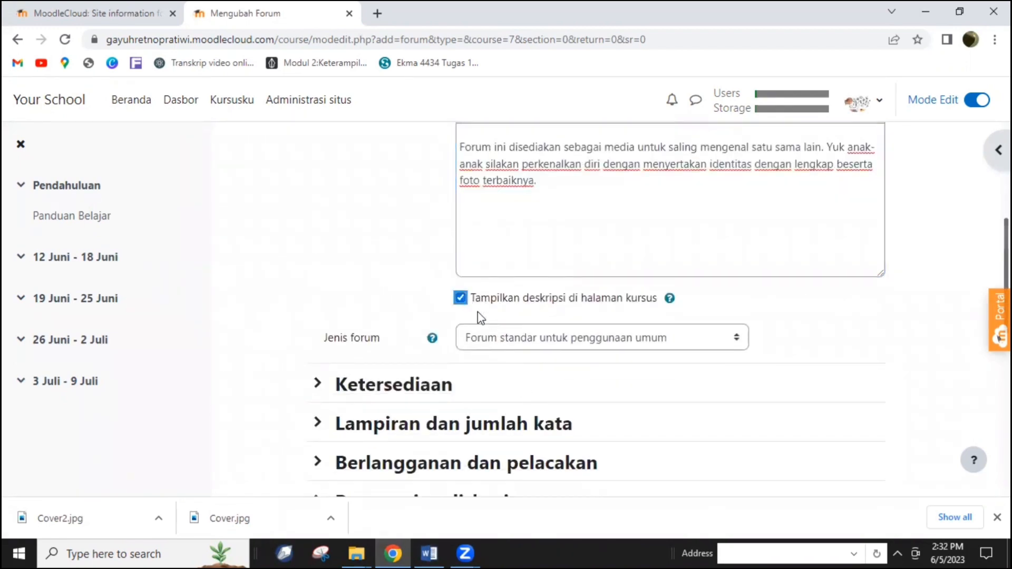
Step: Set the forum type of Forum Perkenalan to Setiap orang kirim satu diskusi
{"action": "left_click", "coordinate": [741, 344]}
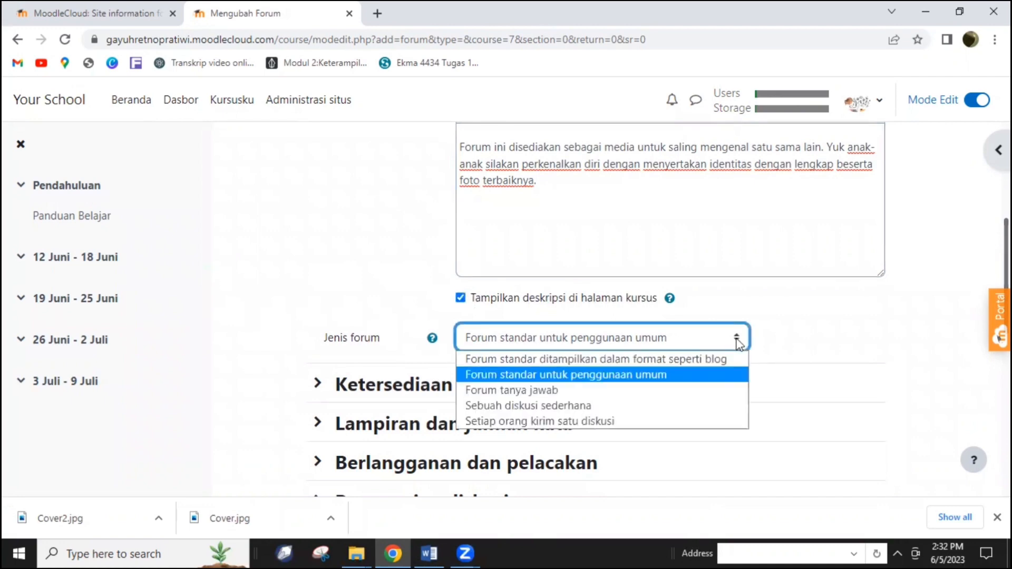
{"action": "scroll", "coordinate": [794, 366], "scroll_direction": "down", "scroll_amount": 4}
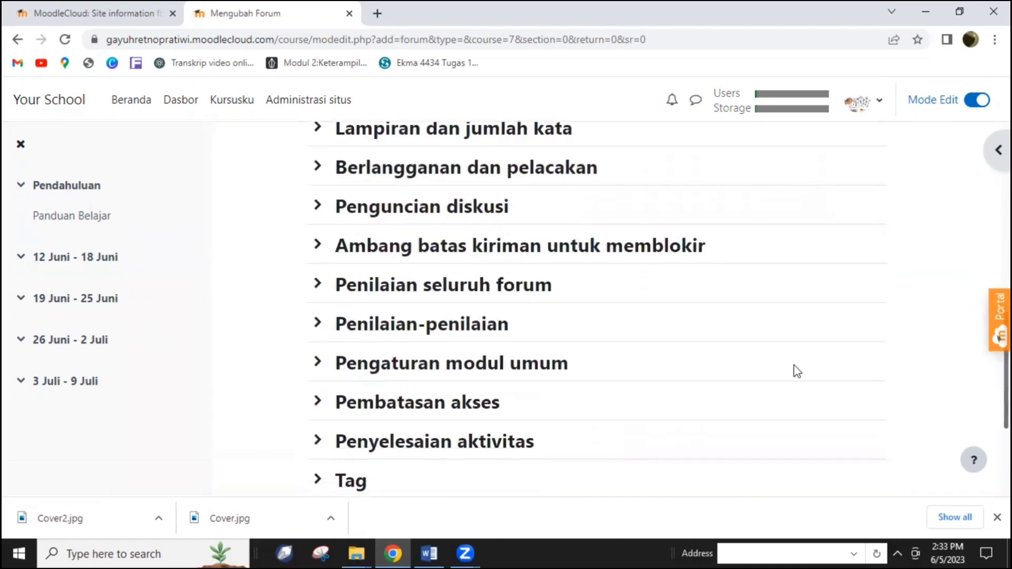
{"action": "scroll", "coordinate": [782, 371], "scroll_direction": "up", "scroll_amount": 2}
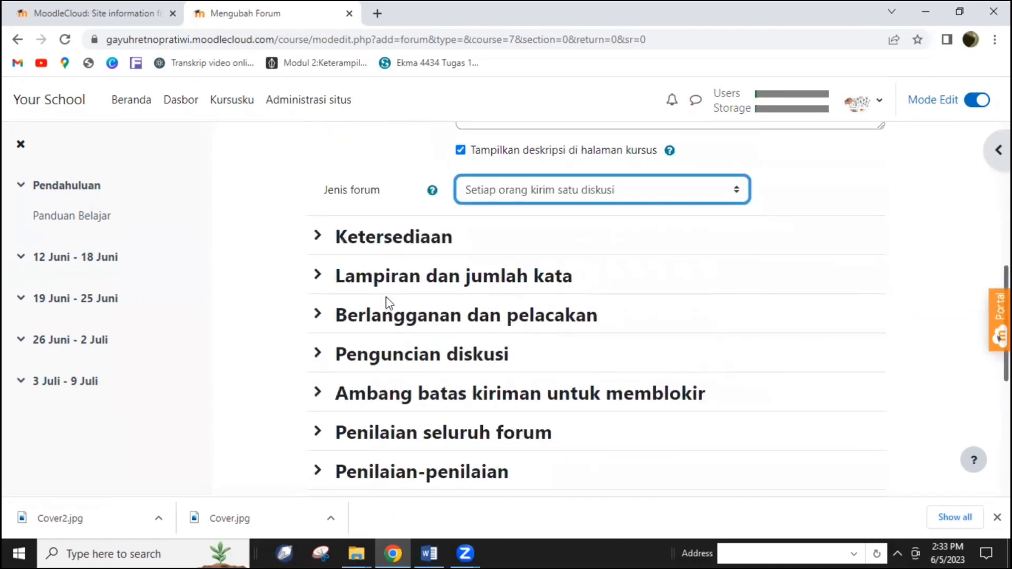
Step: Expand the forum's Ketersediaan settings, enable the due date (Tanggal jatuh tempo), and set it to 12 Juni 2023
{"action": "left_click", "coordinate": [323, 243]}
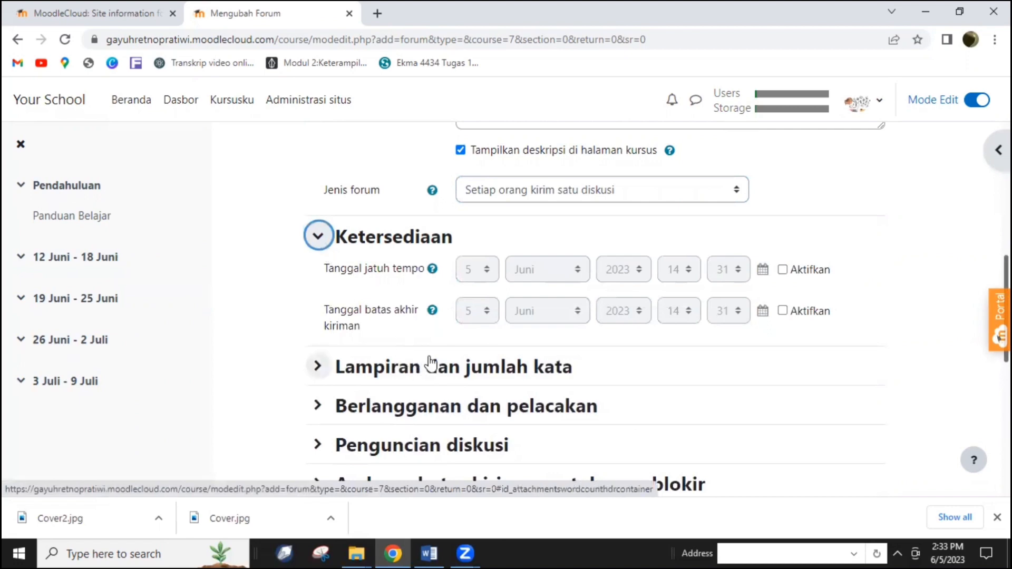
{"action": "scroll", "coordinate": [441, 357], "scroll_direction": "up", "scroll_amount": 6}
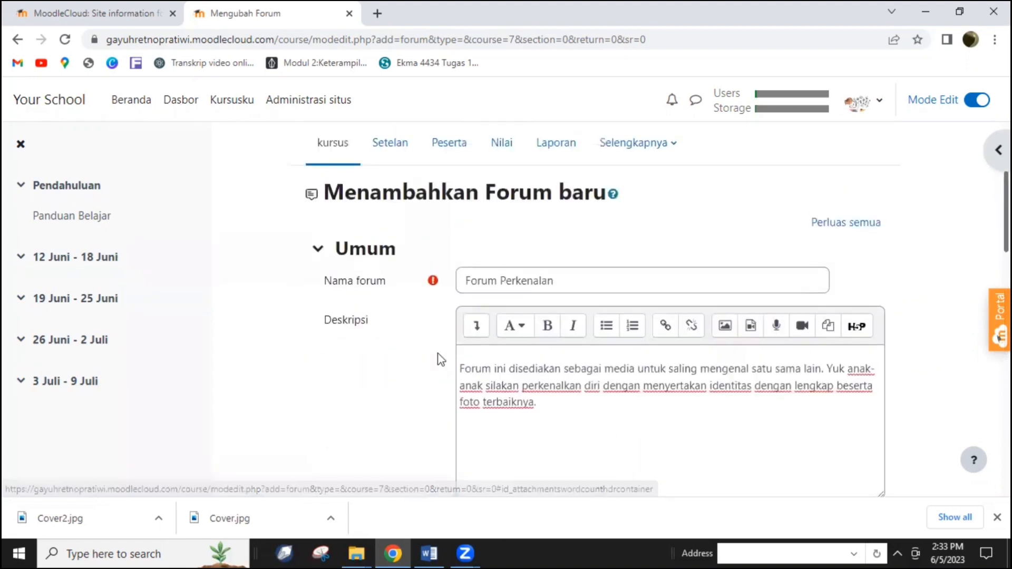
{"action": "scroll", "coordinate": [441, 359], "scroll_direction": "down", "scroll_amount": 5}
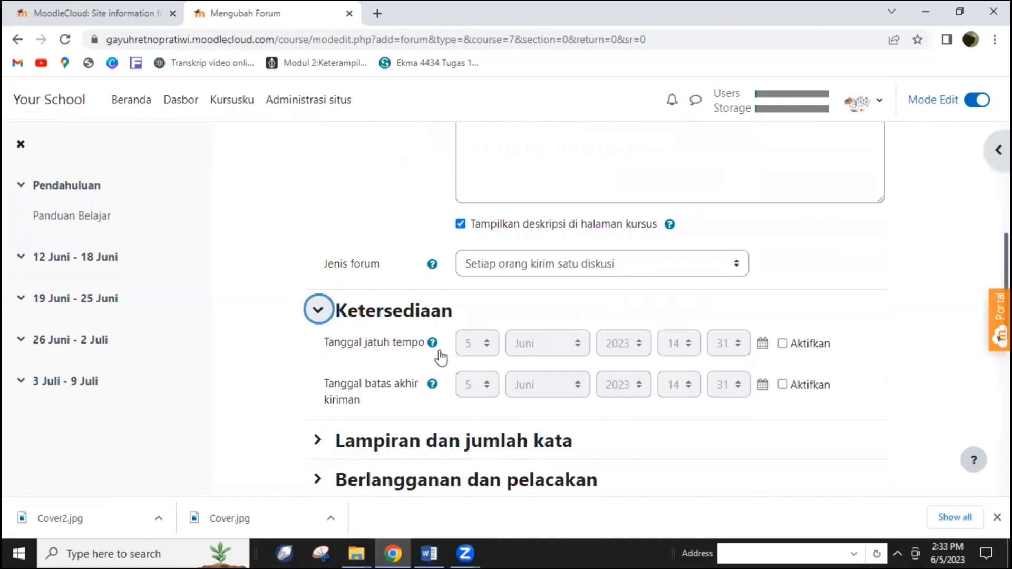
{"action": "scroll", "coordinate": [442, 357], "scroll_direction": "down", "scroll_amount": 3}
{"action": "scroll", "coordinate": [443, 350], "scroll_direction": "up", "scroll_amount": 2}
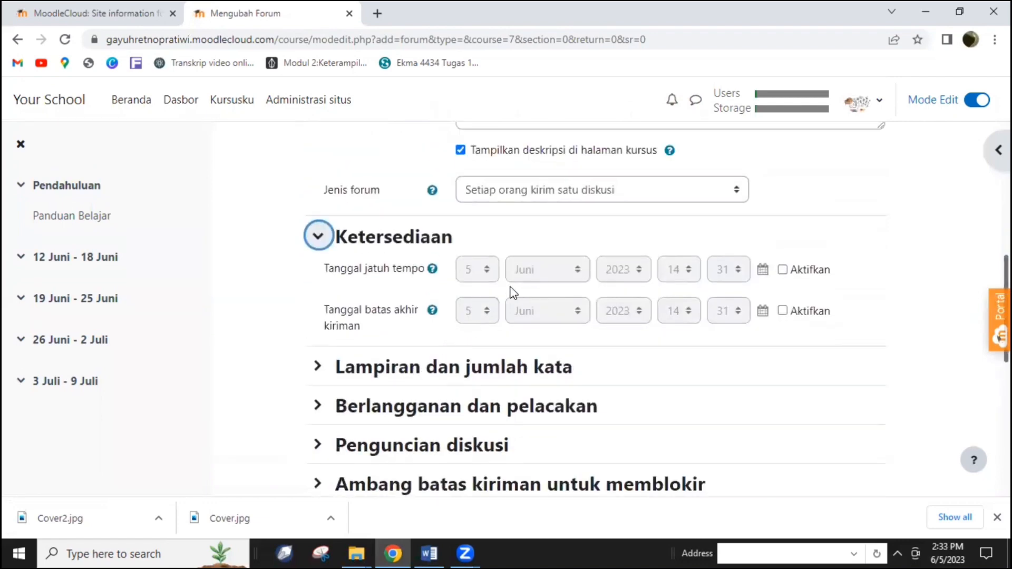
{"action": "left_click", "coordinate": [782, 270]}
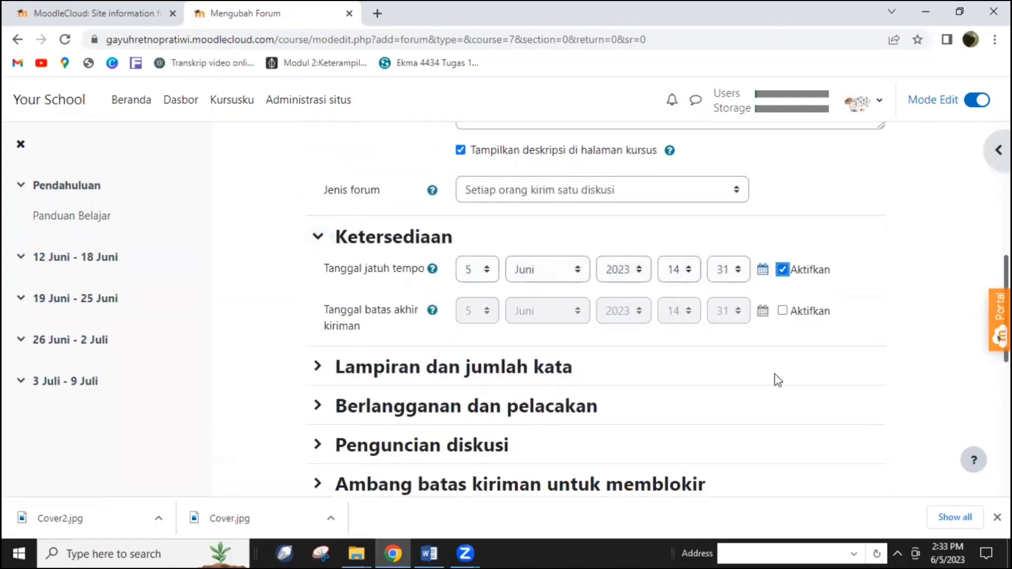
{"action": "left_click", "coordinate": [479, 270]}
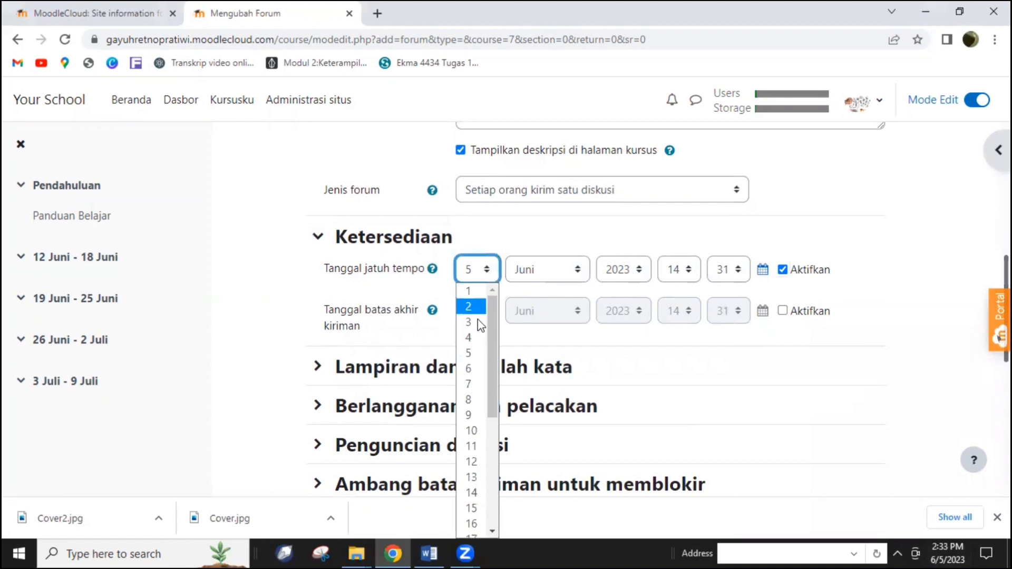
{"action": "left_click", "coordinate": [466, 466]}
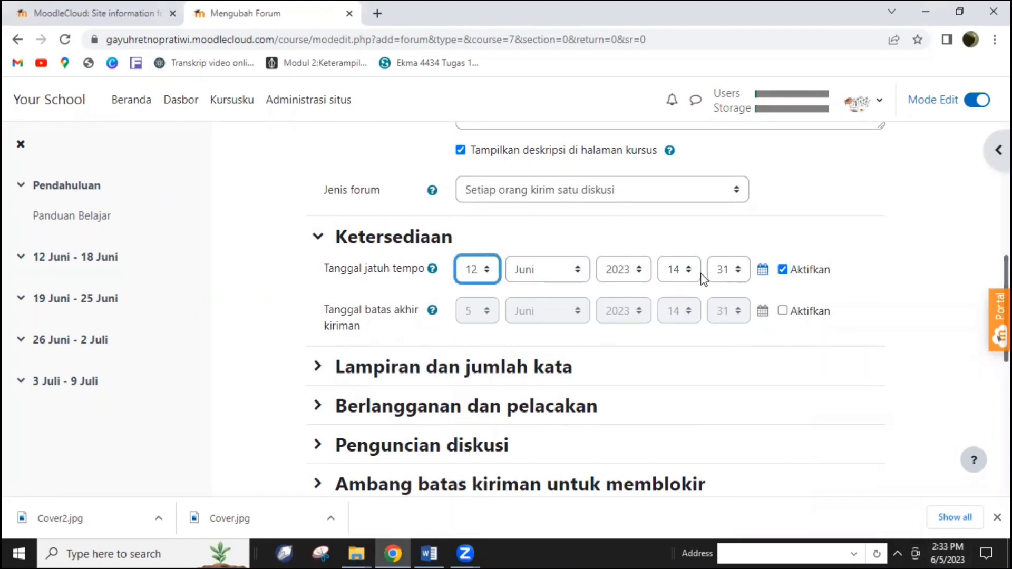
Step: Set the time of the forum's due date to 00:00
{"action": "left_click", "coordinate": [686, 269]}
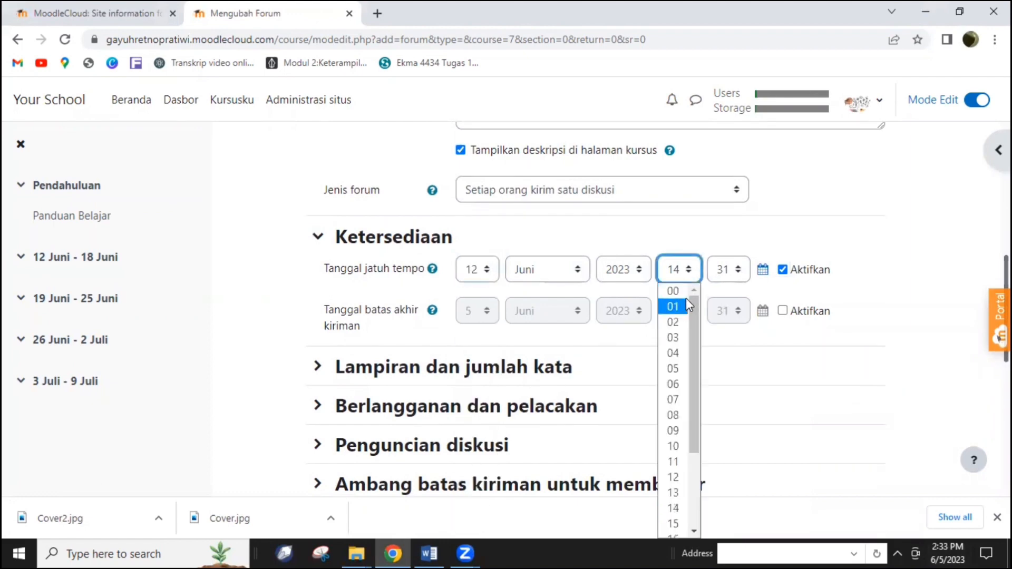
{"action": "left_click", "coordinate": [687, 297]}
{"action": "left_click", "coordinate": [727, 269]}
{"action": "left_click_drag", "start_coordinate": [741, 364], "coordinate": [734, 287]}
{"action": "left_click", "coordinate": [728, 294]}
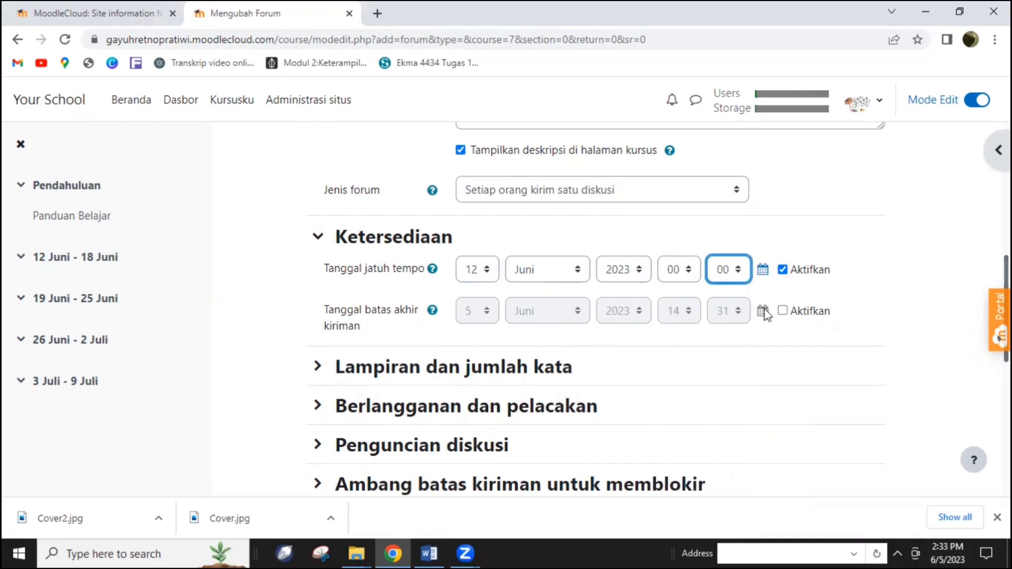
Step: Enable the forum's cut-off date (Tanggal batas akhir kiriman) and set it to 18 Juni 2023 at 23:59
{"action": "left_click", "coordinate": [782, 311]}
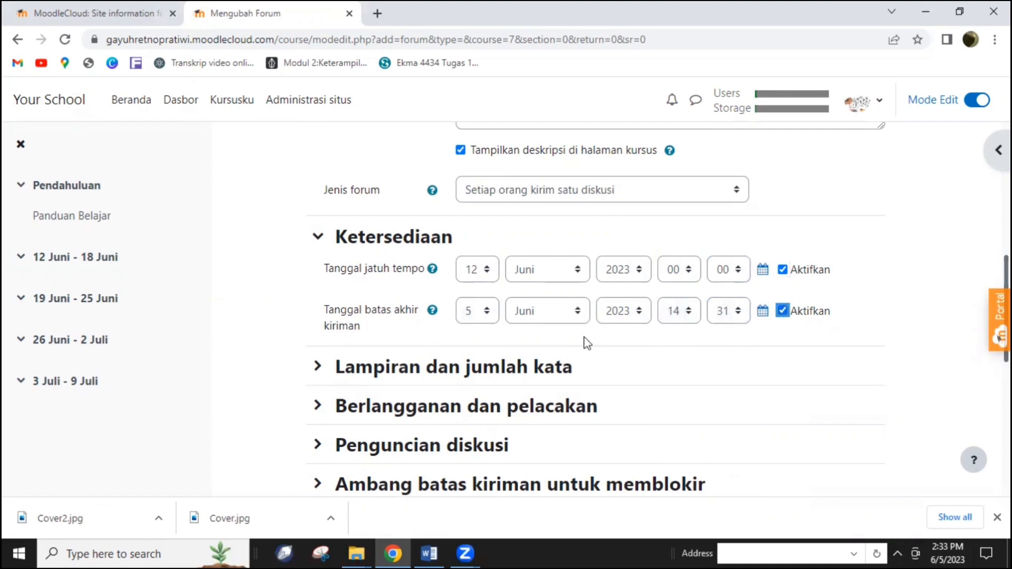
{"action": "left_click", "coordinate": [486, 316]}
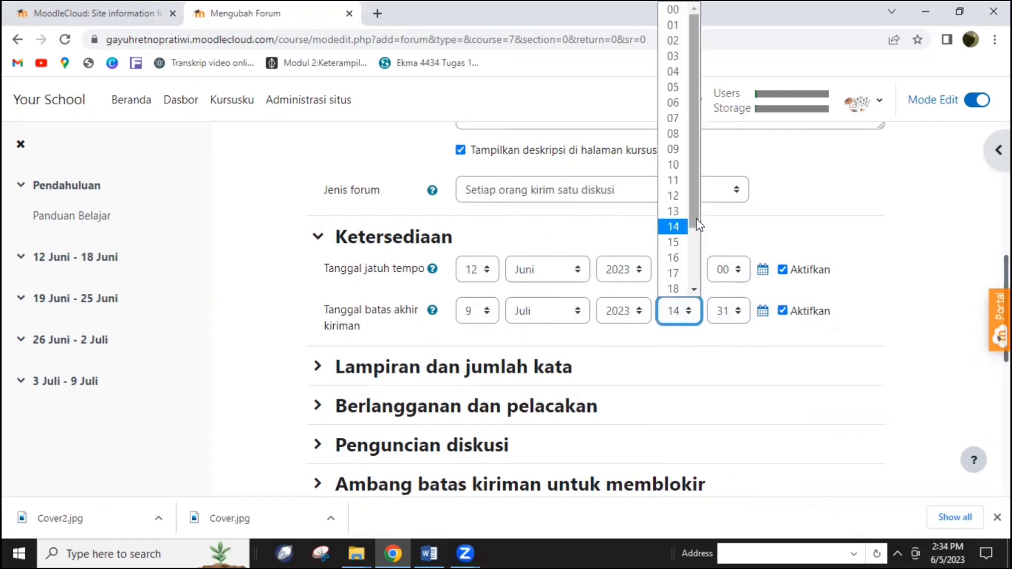
{"action": "left_click_drag", "start_coordinate": [694, 226], "coordinate": [694, 339]}
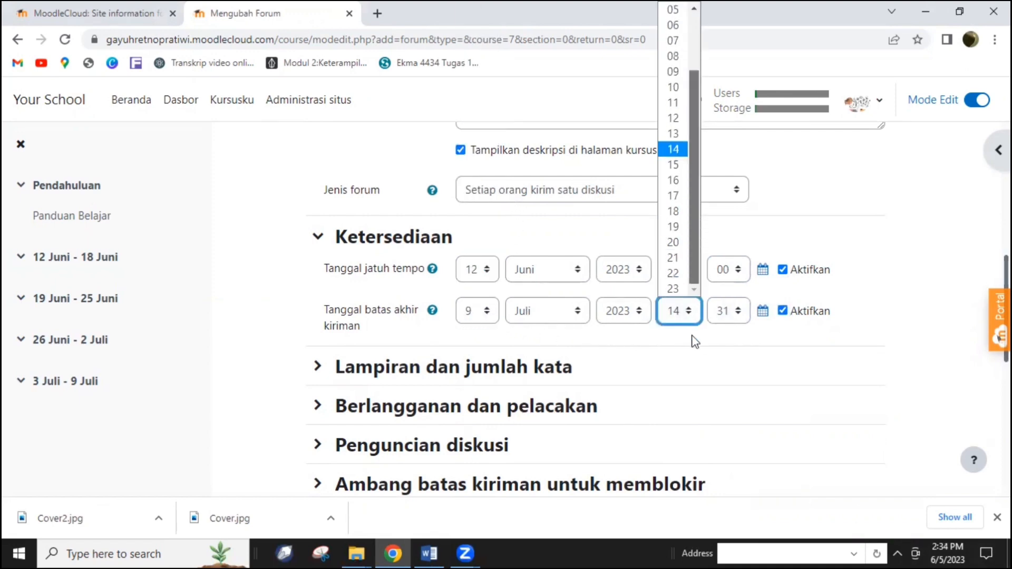
{"action": "left_click", "coordinate": [684, 289]}
{"action": "left_click", "coordinate": [736, 313]}
{"action": "left_click_drag", "start_coordinate": [747, 155], "coordinate": [738, 306]}
{"action": "left_click", "coordinate": [727, 290]}
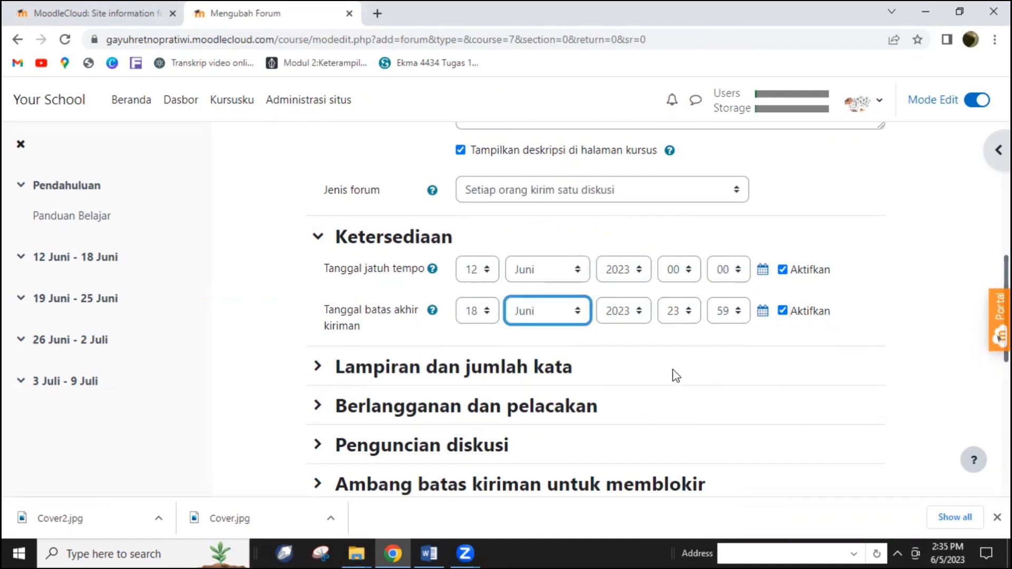
Step: Expand the Lampiran dan jumlah kata settings and set the maximum attachment size to 100 MB
{"action": "scroll", "coordinate": [678, 372], "scroll_direction": "down", "scroll_amount": 2}
{"action": "left_click", "coordinate": [335, 301]}
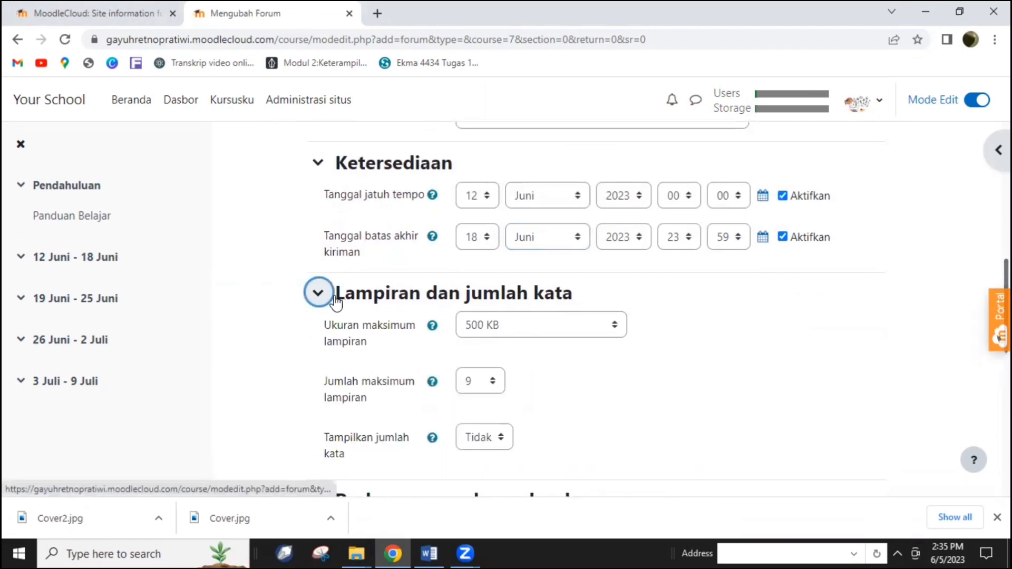
{"action": "scroll", "coordinate": [606, 323], "scroll_direction": "down", "scroll_amount": 2}
{"action": "left_click", "coordinate": [617, 253]}
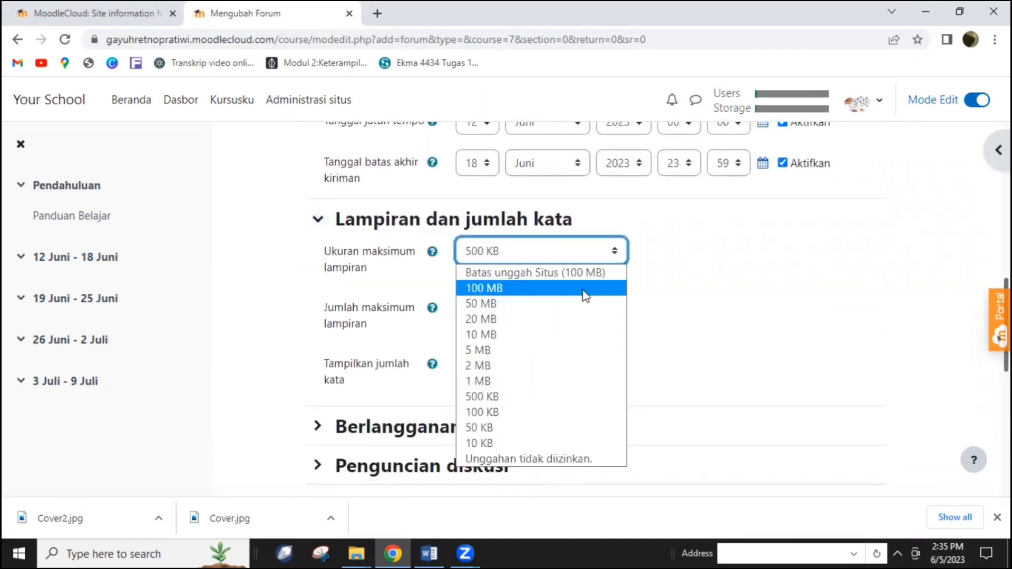
{"action": "left_click", "coordinate": [585, 289]}
Step: Set the maximum number of attachments to 1 and the word count display (Tampilkan jumlah kata) to Ya
{"action": "scroll", "coordinate": [581, 295], "scroll_direction": "down", "scroll_amount": 2}
{"action": "scroll", "coordinate": [580, 295], "scroll_direction": "up", "scroll_amount": 1}
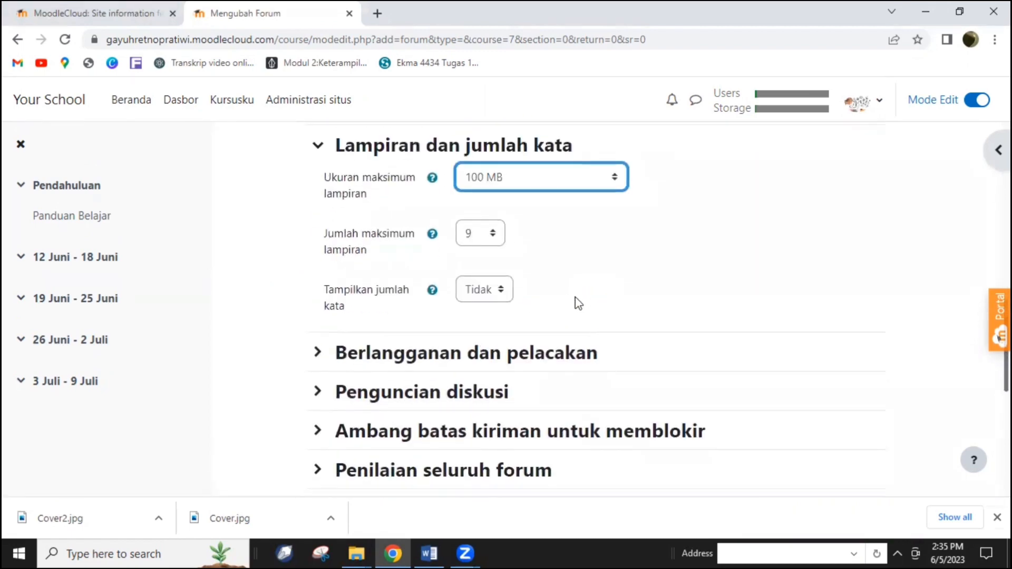
{"action": "left_click", "coordinate": [493, 237]}
{"action": "left_click", "coordinate": [480, 273]}
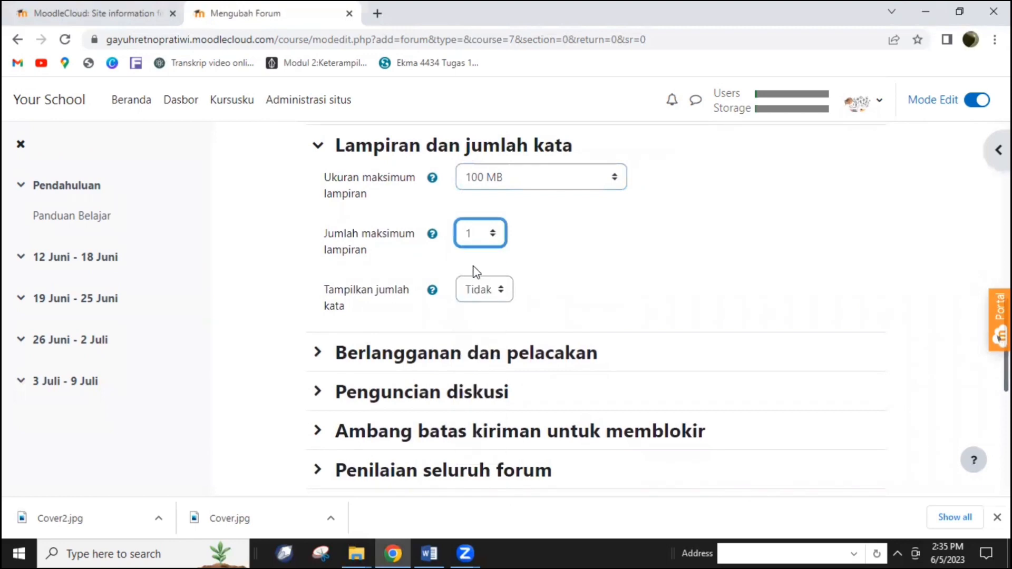
{"action": "left_click", "coordinate": [493, 241]}
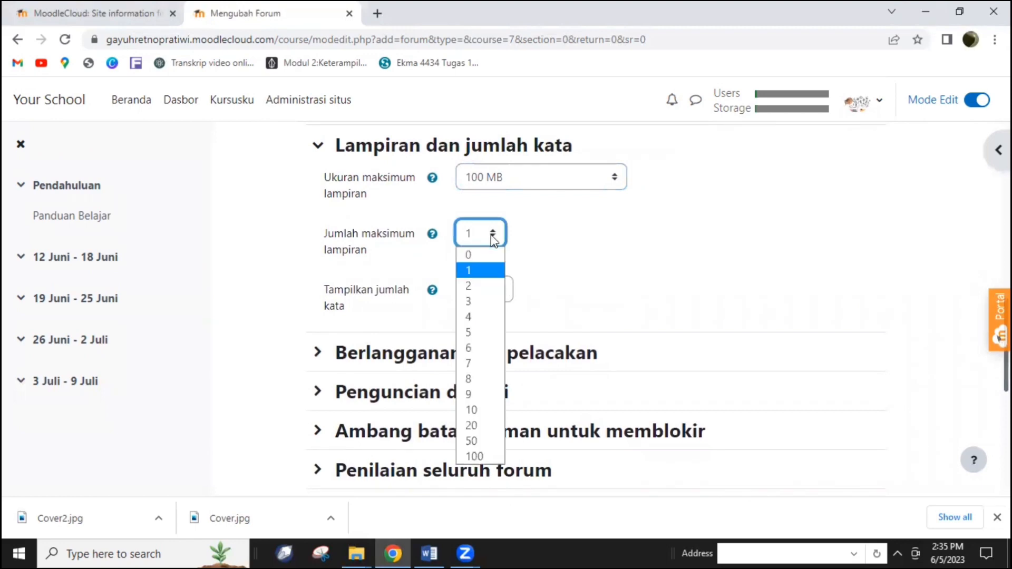
{"action": "left_click", "coordinate": [484, 256]}
{"action": "left_click", "coordinate": [492, 234]}
{"action": "left_click", "coordinate": [481, 270]}
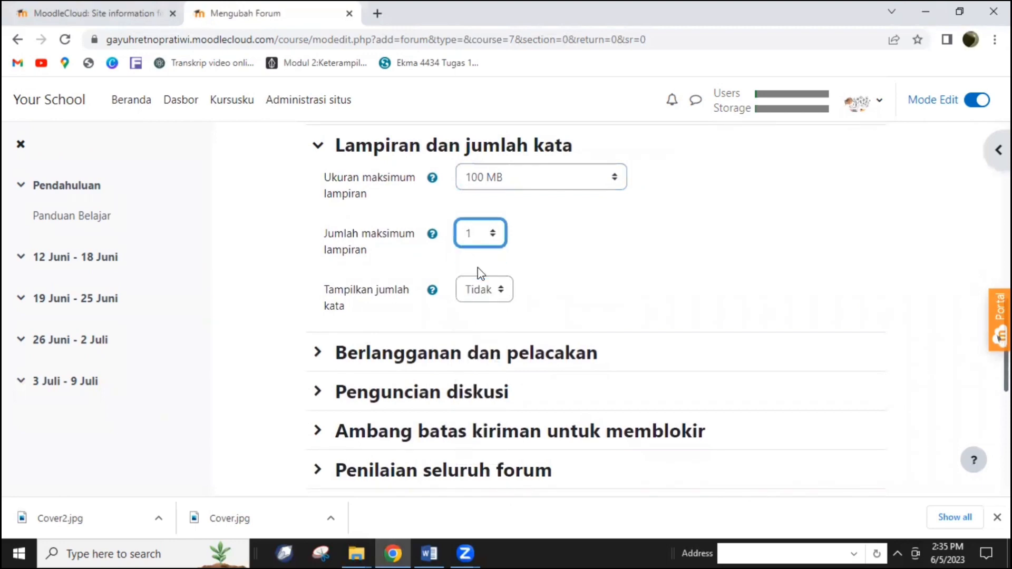
{"action": "left_click", "coordinate": [500, 292]}
{"action": "left_click", "coordinate": [483, 324]}
{"action": "scroll", "coordinate": [529, 291], "scroll_direction": "down", "scroll_amount": 2}
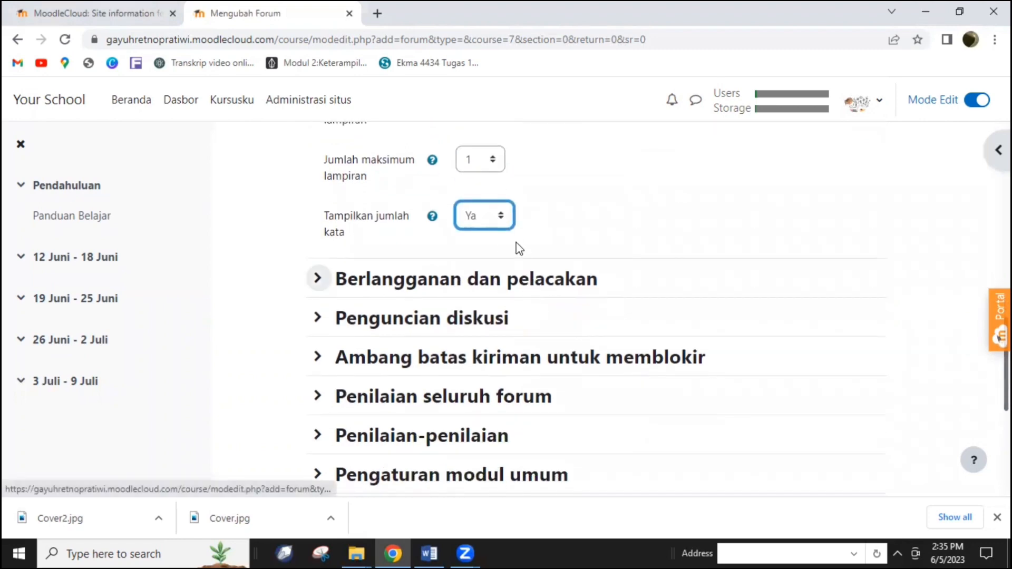
Step: Expand and review the forum's subscription, discussion locking, post threshold, and whole-forum grading settings
{"action": "left_click", "coordinate": [316, 281]}
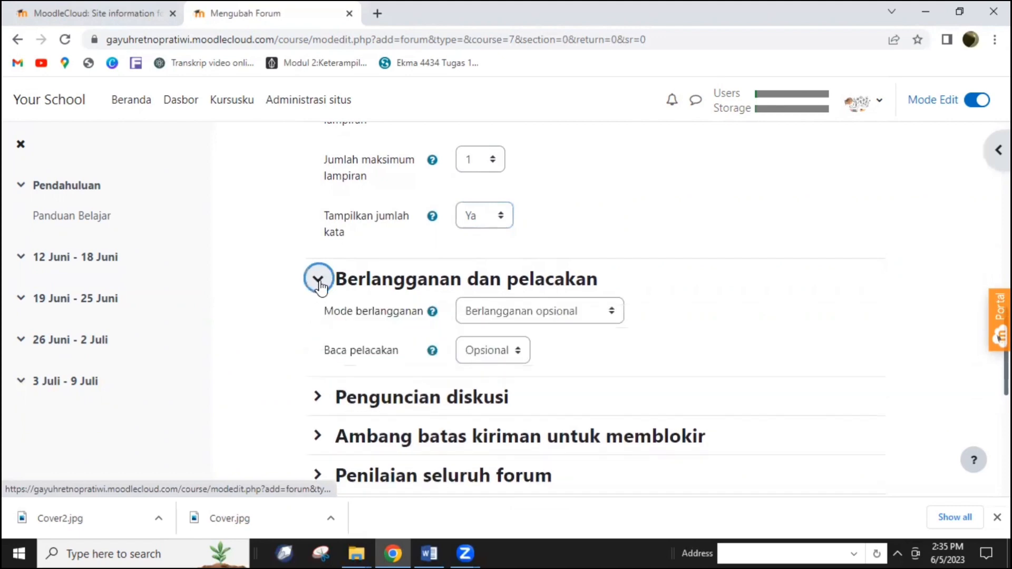
{"action": "scroll", "coordinate": [319, 284], "scroll_direction": "down", "scroll_amount": 1}
{"action": "scroll", "coordinate": [321, 288], "scroll_direction": "down", "scroll_amount": 2}
{"action": "left_click", "coordinate": [322, 259]}
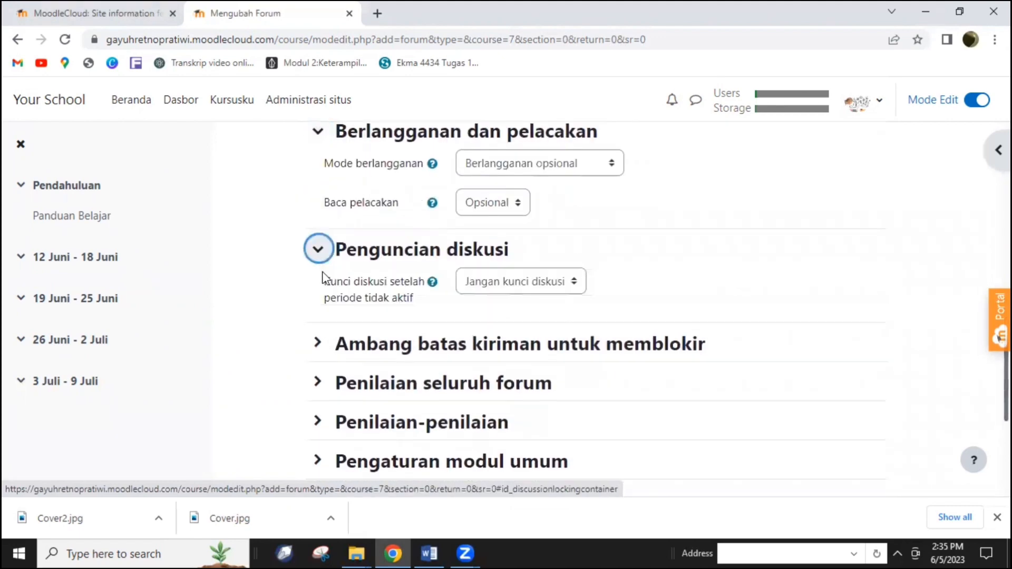
{"action": "scroll", "coordinate": [349, 308], "scroll_direction": "down", "scroll_amount": 3}
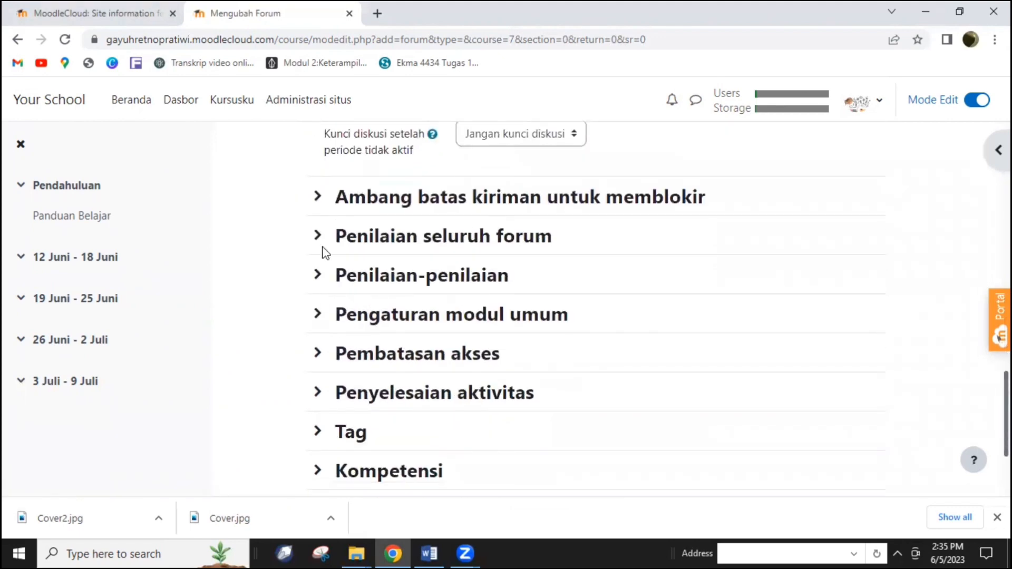
{"action": "left_click", "coordinate": [324, 203]}
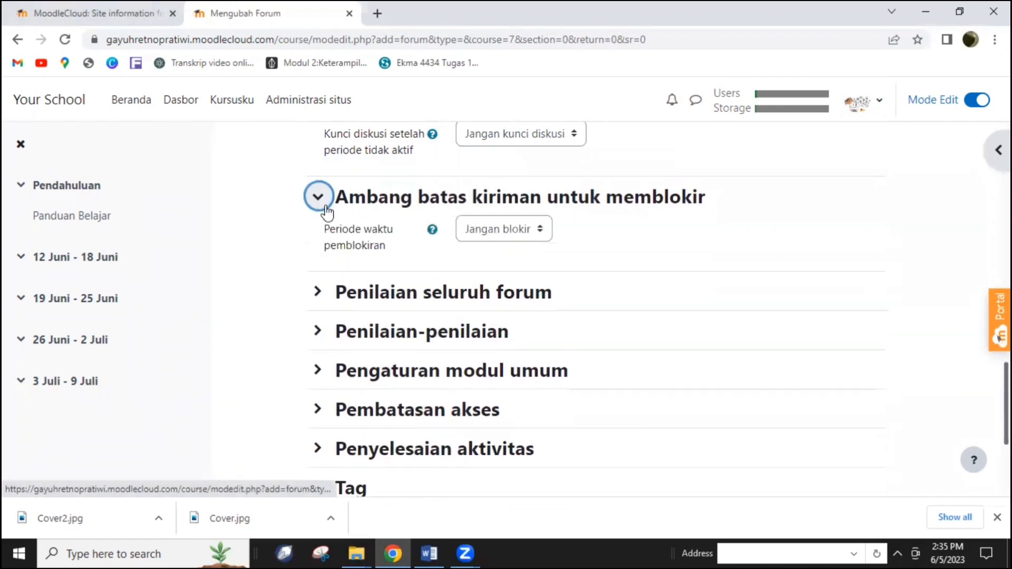
{"action": "left_click", "coordinate": [318, 292]}
{"action": "scroll", "coordinate": [318, 294], "scroll_direction": "down", "scroll_amount": 3}
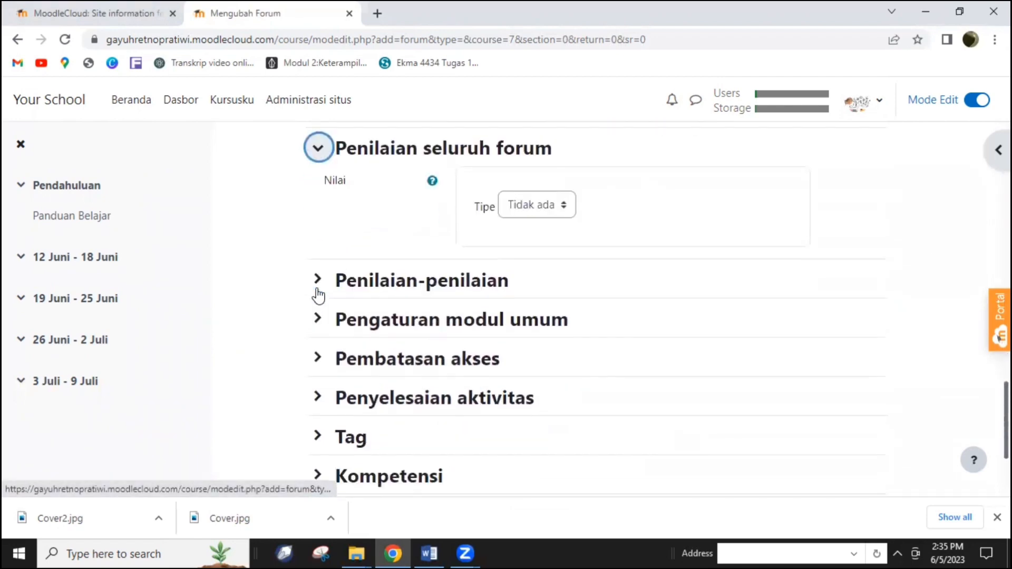
{"action": "scroll", "coordinate": [319, 287], "scroll_direction": "down", "scroll_amount": 3}
{"action": "scroll", "coordinate": [327, 258], "scroll_direction": "up", "scroll_amount": 2}
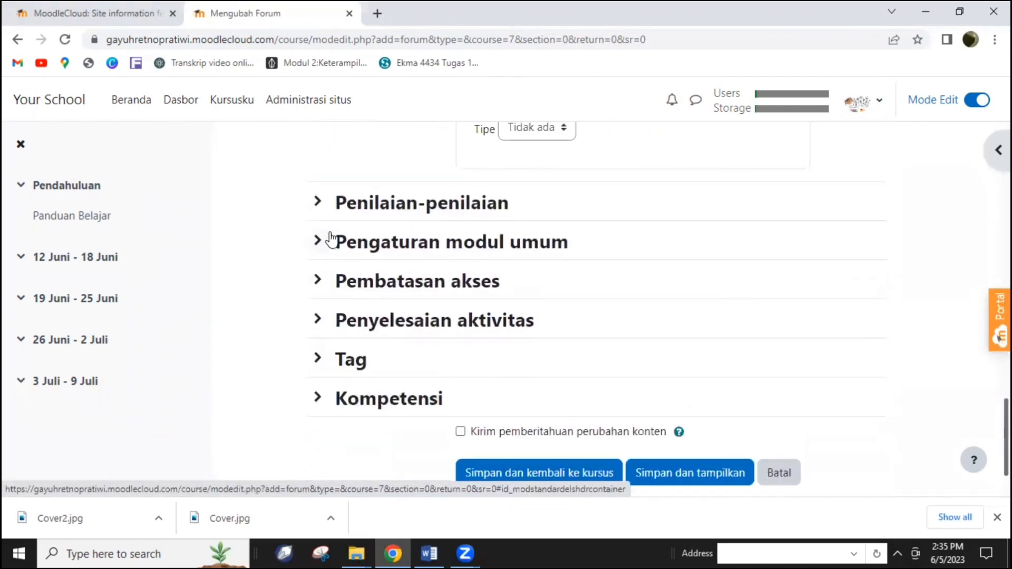
Step: Expand and review the forum's remaining settings from Penilaian-penilaian through Kompetensi
{"action": "left_click", "coordinate": [325, 210]}
{"action": "scroll", "coordinate": [326, 263], "scroll_direction": "down", "scroll_amount": 2}
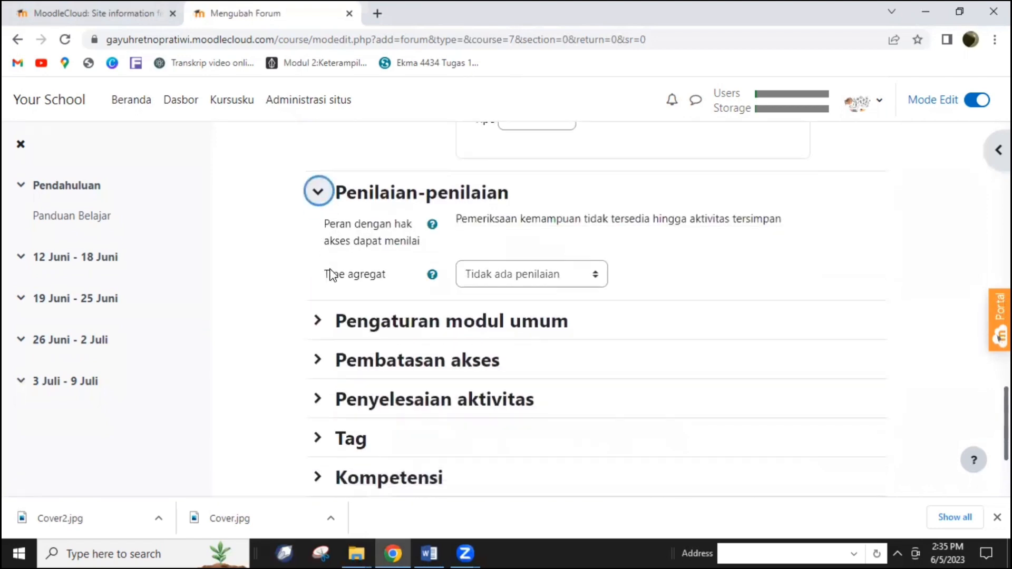
{"action": "left_click", "coordinate": [326, 267]}
{"action": "scroll", "coordinate": [325, 274], "scroll_direction": "down", "scroll_amount": 3}
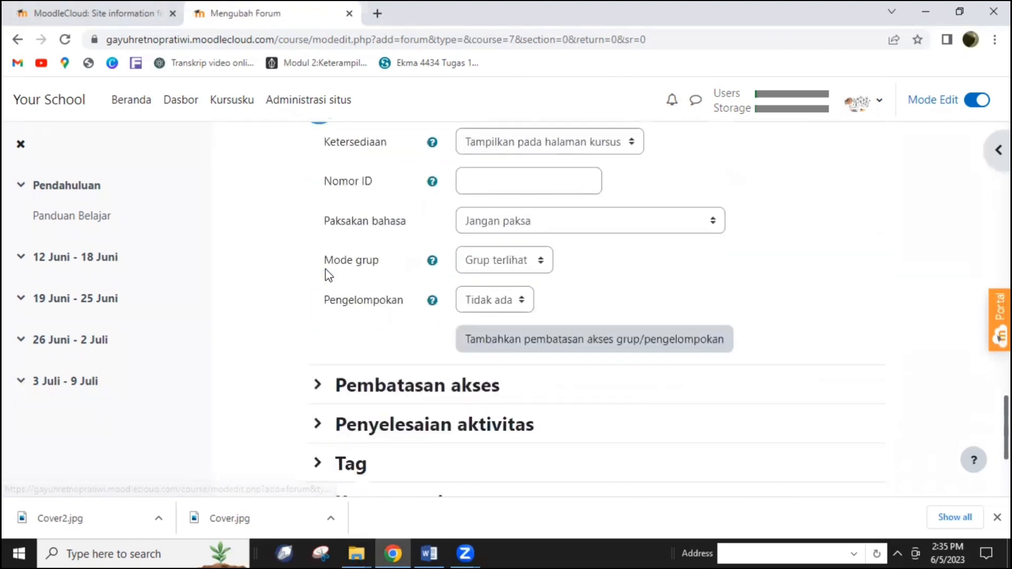
{"action": "scroll", "coordinate": [327, 274], "scroll_direction": "down", "scroll_amount": 2}
{"action": "scroll", "coordinate": [325, 269], "scroll_direction": "up", "scroll_amount": 1}
{"action": "scroll", "coordinate": [325, 269], "scroll_direction": "down", "scroll_amount": 2}
{"action": "left_click", "coordinate": [328, 247]}
{"action": "left_click", "coordinate": [320, 367]}
{"action": "scroll", "coordinate": [320, 368], "scroll_direction": "down", "scroll_amount": 1}
{"action": "scroll", "coordinate": [321, 372], "scroll_direction": "down", "scroll_amount": 3}
{"action": "left_click", "coordinate": [334, 289]}
{"action": "scroll", "coordinate": [332, 317], "scroll_direction": "down", "scroll_amount": 2}
{"action": "left_click", "coordinate": [334, 326]}
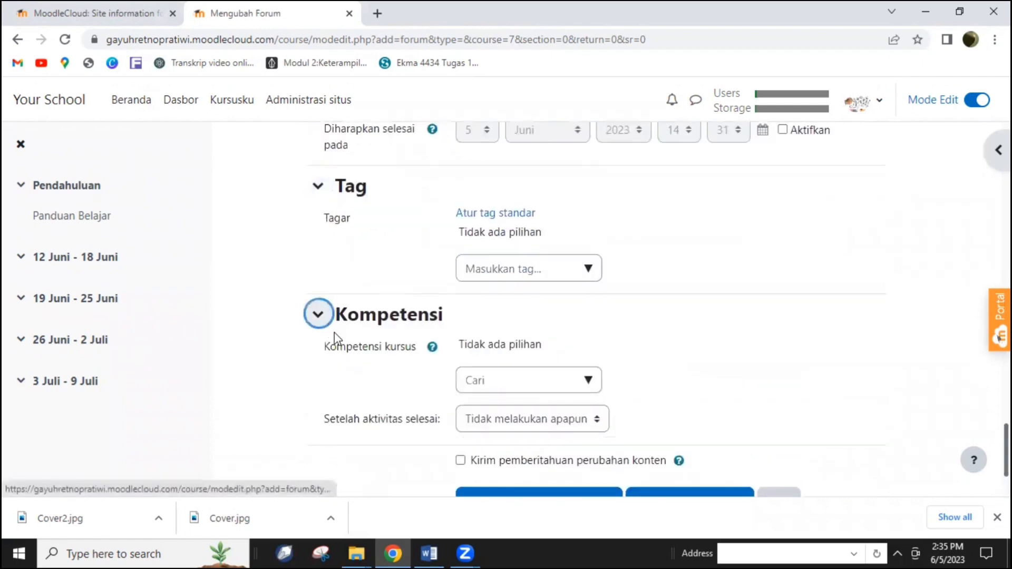
Step: Enable the content change notification (Kirim pemberitahuan perubahan konten), then save the forum and return to the course
{"action": "scroll", "coordinate": [398, 364], "scroll_direction": "down", "scroll_amount": 2}
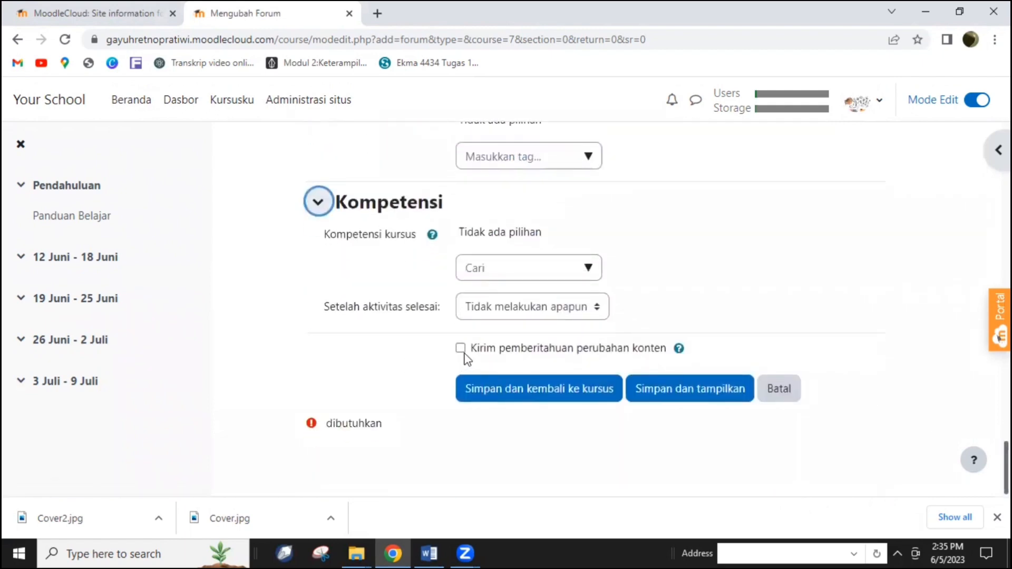
{"action": "left_click", "coordinate": [461, 348]}
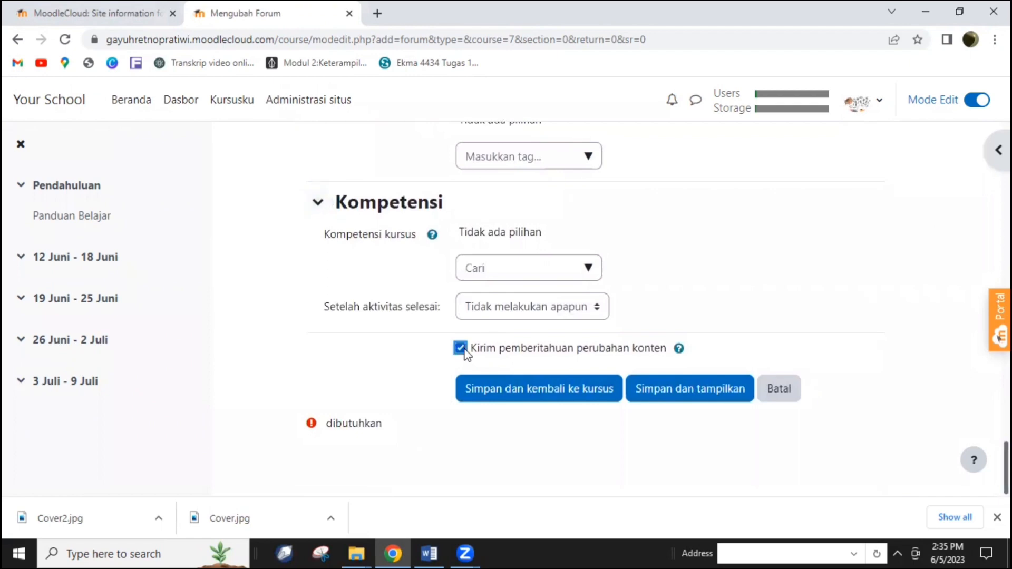
{"action": "left_click", "coordinate": [555, 396]}
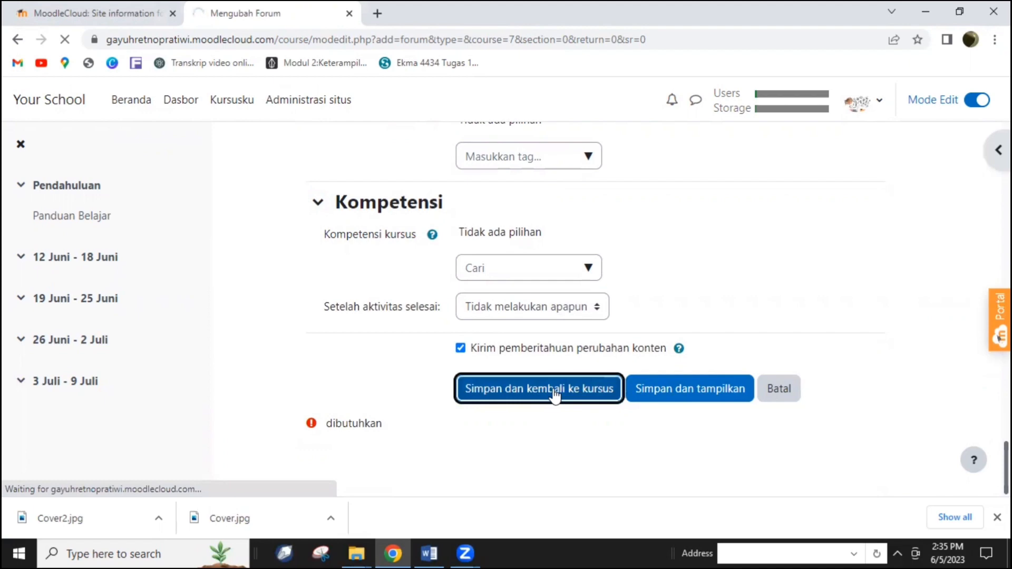
Step: Rename the course section 12 Juni - 18 Juni as Pekan 1
{"action": "scroll", "coordinate": [512, 306], "scroll_direction": "down", "scroll_amount": 2}
{"action": "scroll", "coordinate": [509, 303], "scroll_direction": "down", "scroll_amount": 6}
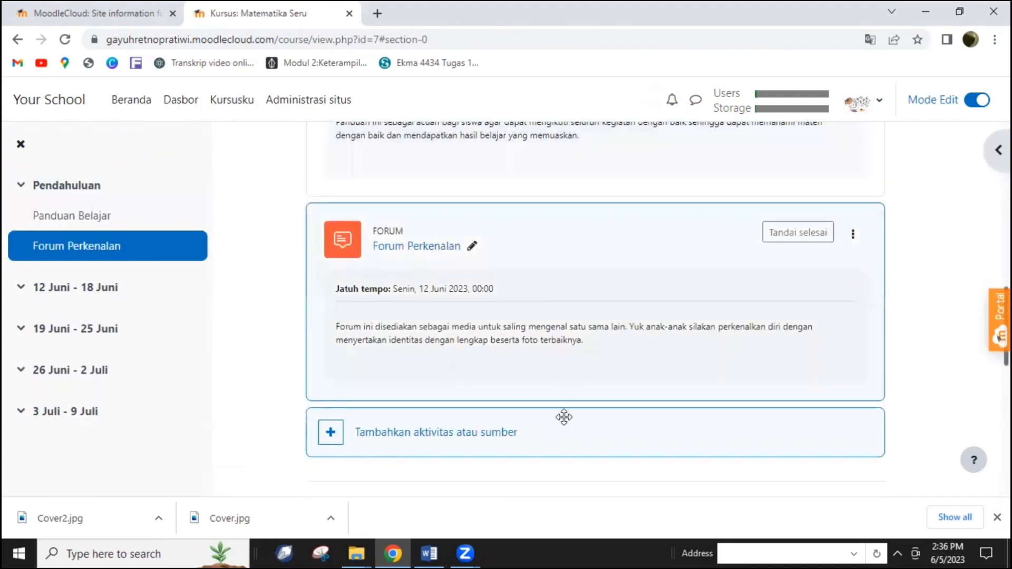
{"action": "left_click", "coordinate": [166, 291]}
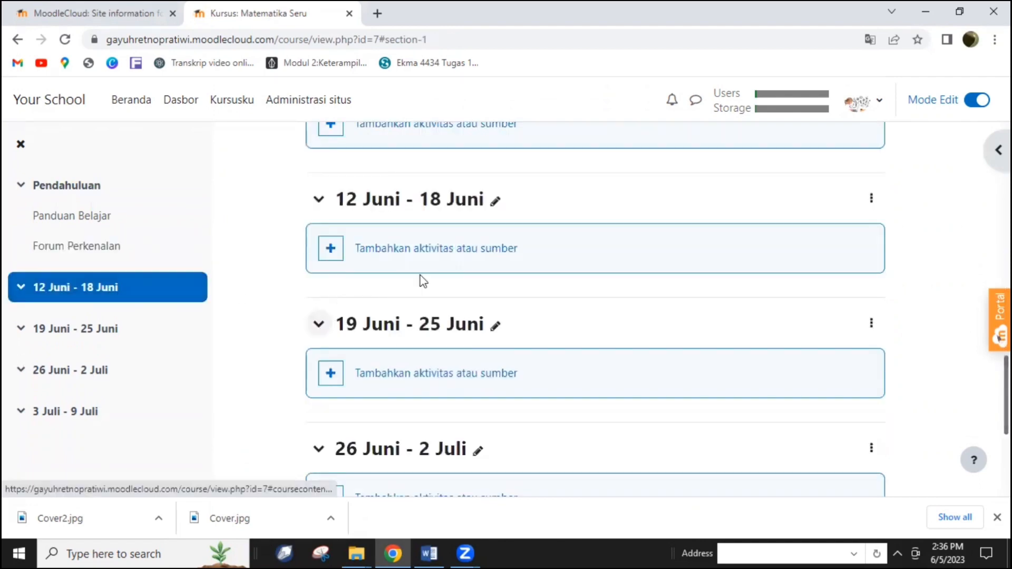
{"action": "left_click", "coordinate": [496, 202]}
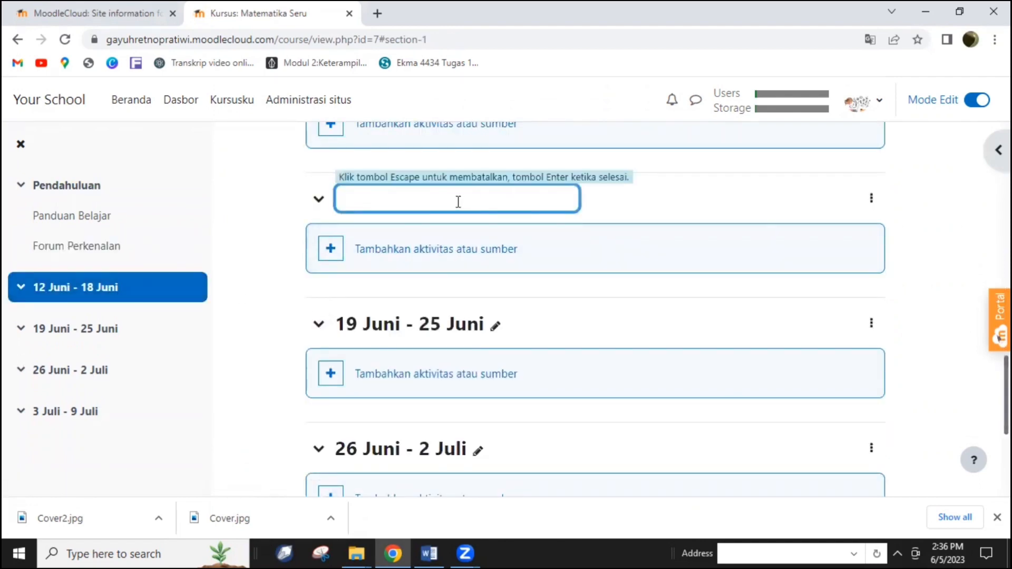
{"action": "scroll", "coordinate": [458, 202], "scroll_direction": "up", "scroll_amount": 1}
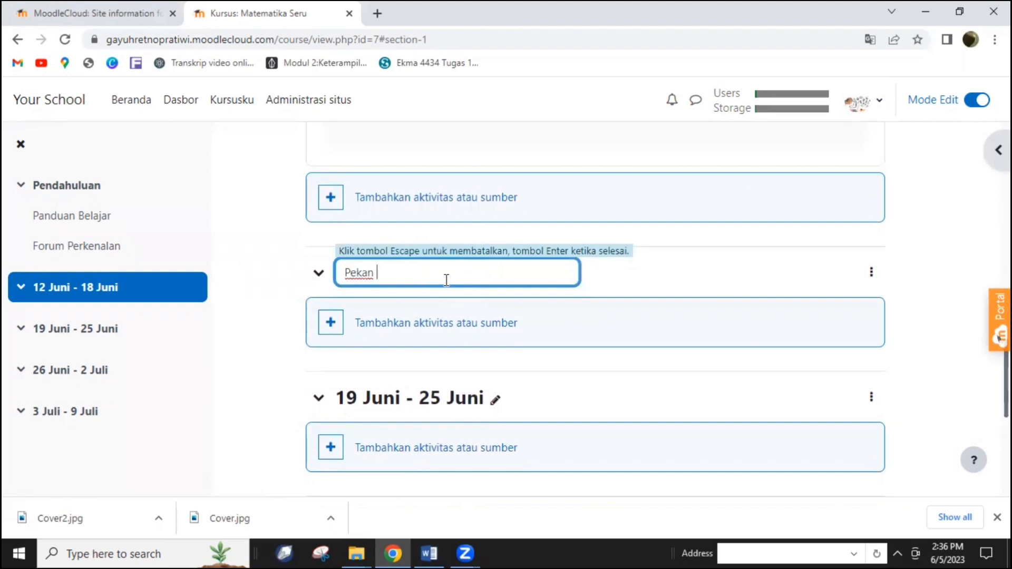
{"action": "type", "text": "Pekan 1"}
{"action": "key", "text": "Return"}
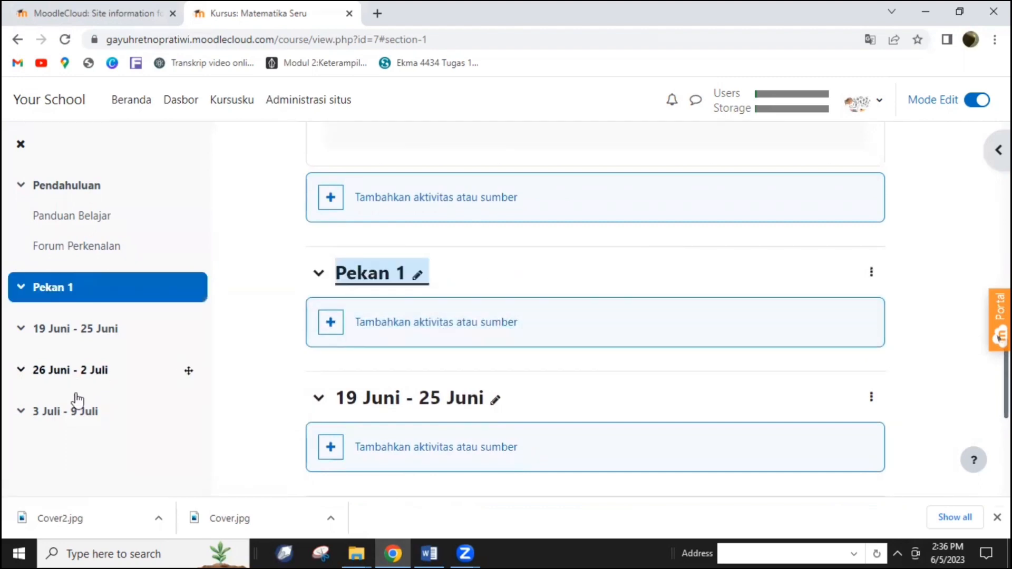
Step: Rename the course section 19 Juni - 25 Juni as Pekan 2
{"action": "left_click", "coordinate": [111, 334]}
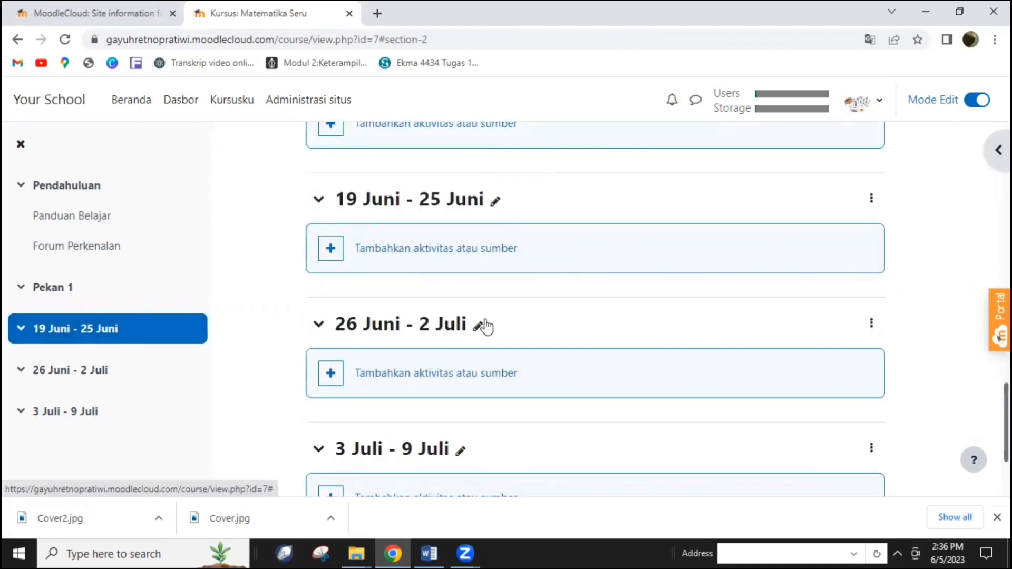
{"action": "scroll", "coordinate": [490, 335], "scroll_direction": "up", "scroll_amount": 3}
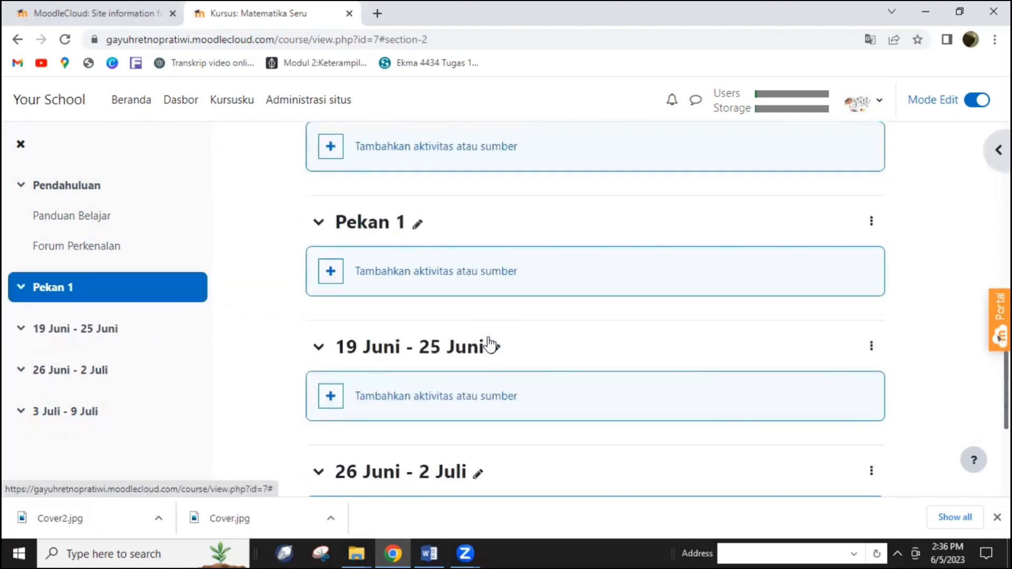
{"action": "left_click", "coordinate": [494, 346]}
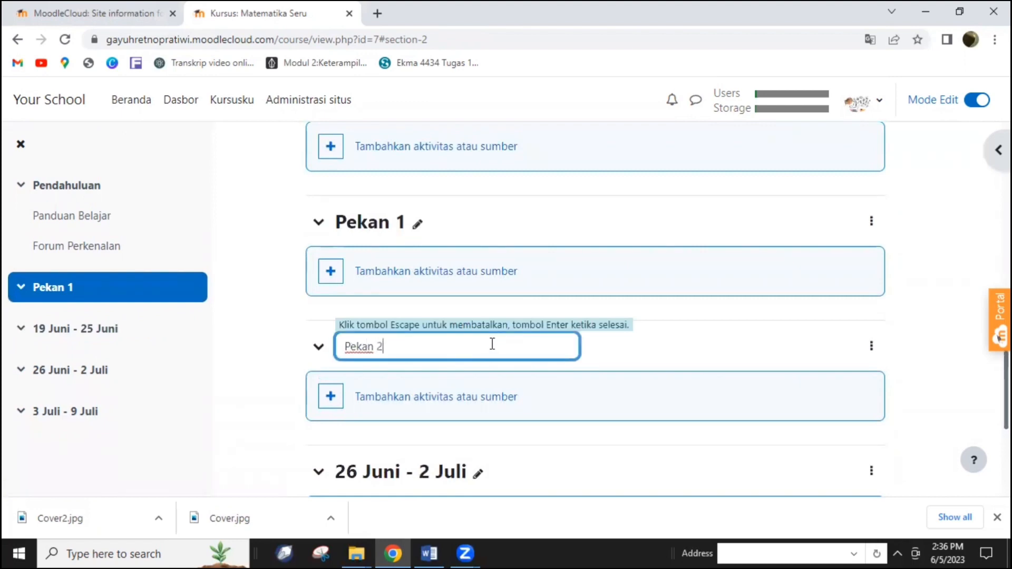
{"action": "key", "text": "Return"}
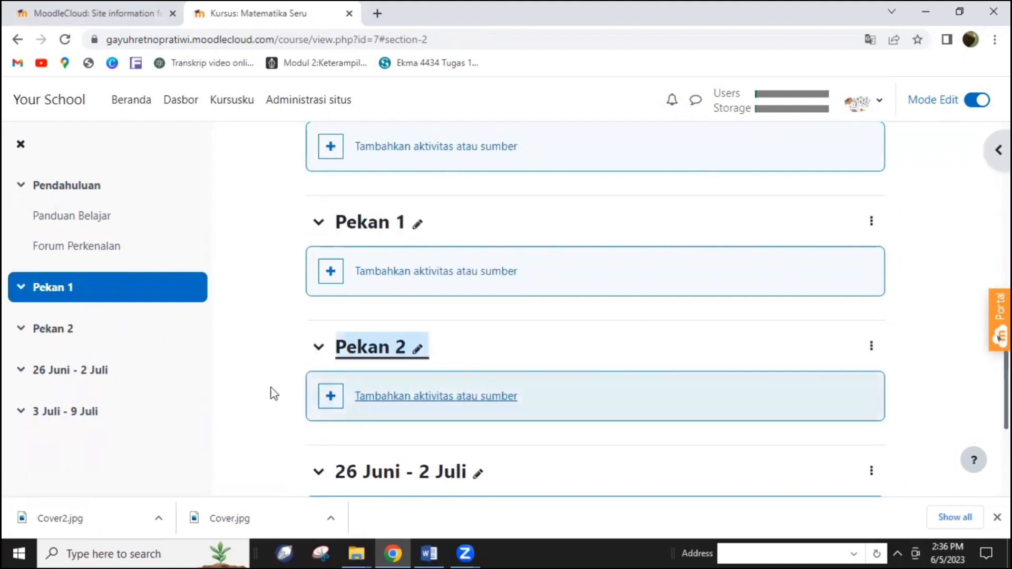
Step: Rename the course section 26 Juni - 2 Juli as Pekan 3
{"action": "left_click", "coordinate": [106, 373]}
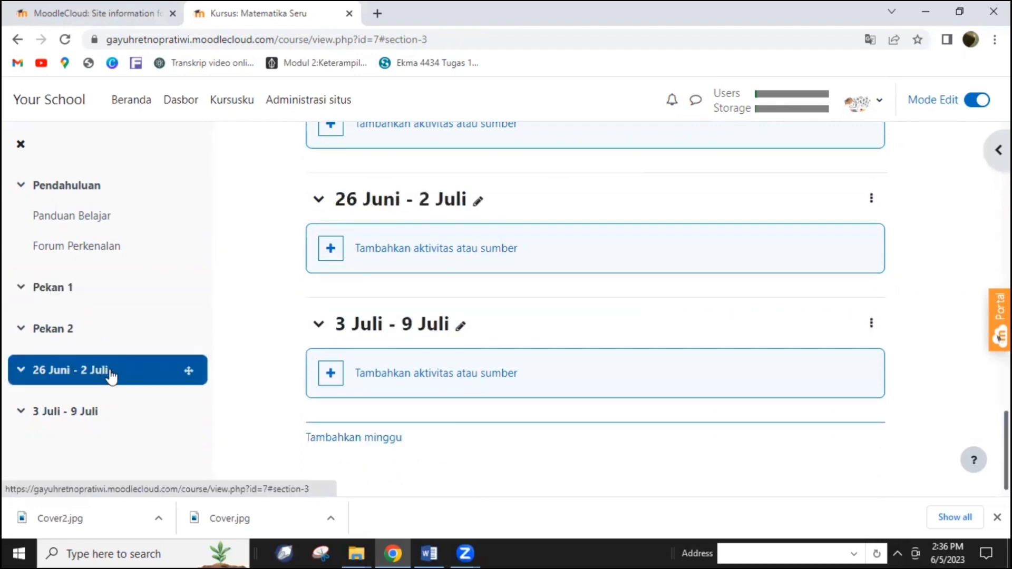
{"action": "left_click", "coordinate": [478, 201]}
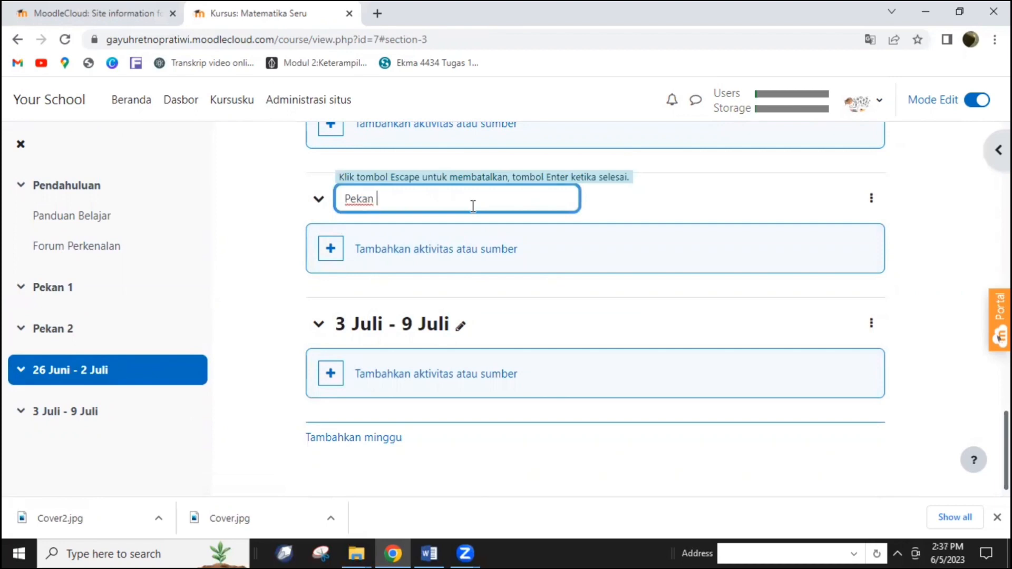
{"action": "key", "text": "Return"}
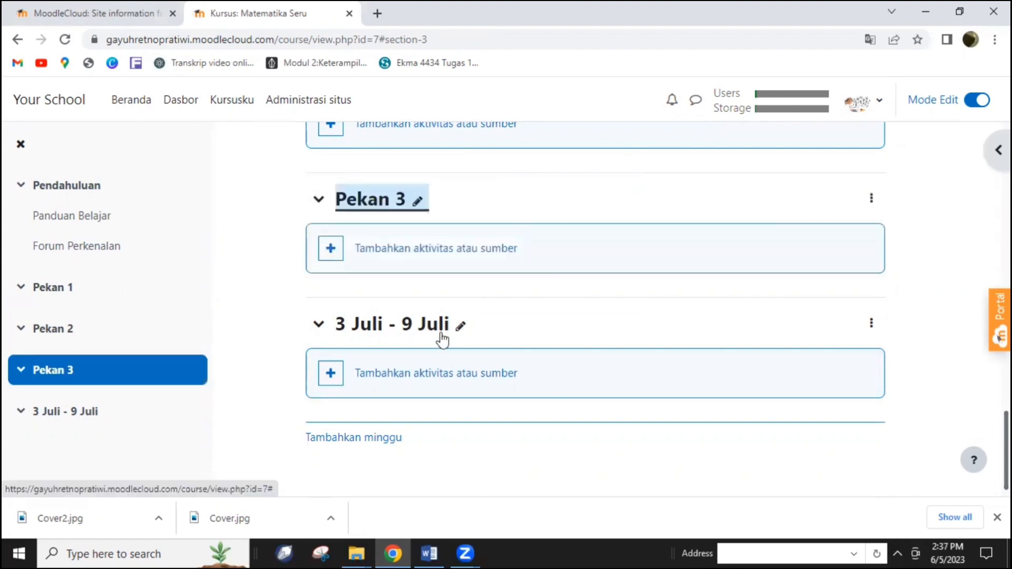
Step: Rename the course section 3 Juli - 9 Juli as Pekan 4
{"action": "left_click", "coordinate": [457, 331]}
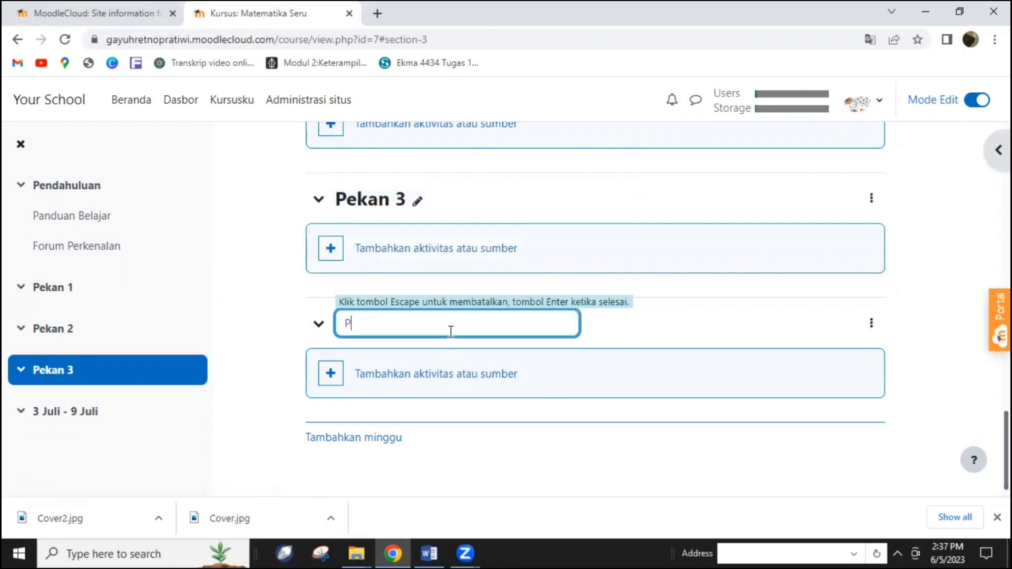
{"action": "type", "text": "Pekan 4"}
{"action": "key", "text": "Return"}
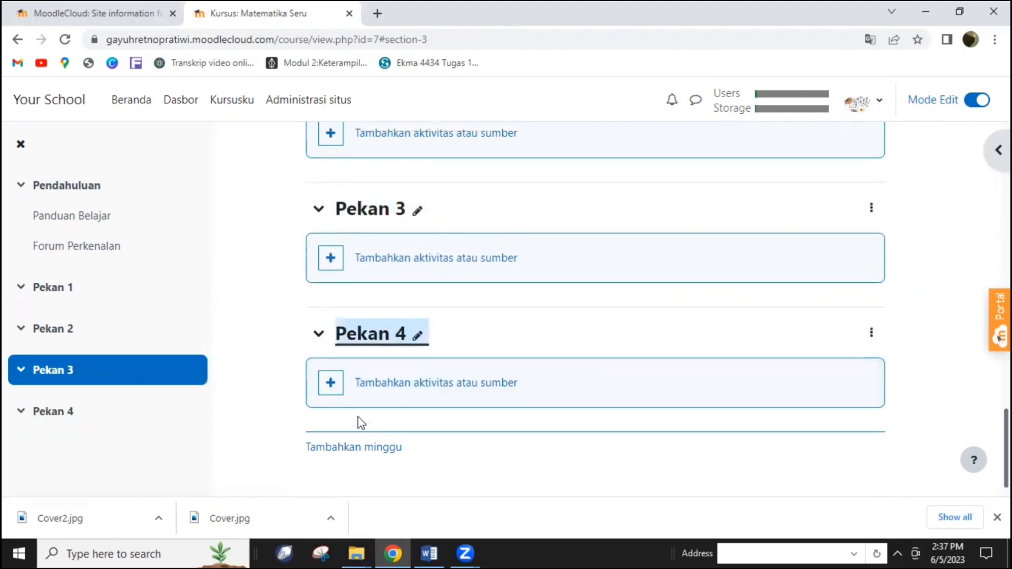
Step: Edit the Pekan 1 section and fill its Ringkasan with the "Assalaamu'alaikum anak-anak cerdas" greeting and the introduction to "Satuan Waktu pada Jam"
{"action": "scroll", "coordinate": [369, 379], "scroll_direction": "up", "scroll_amount": 5}
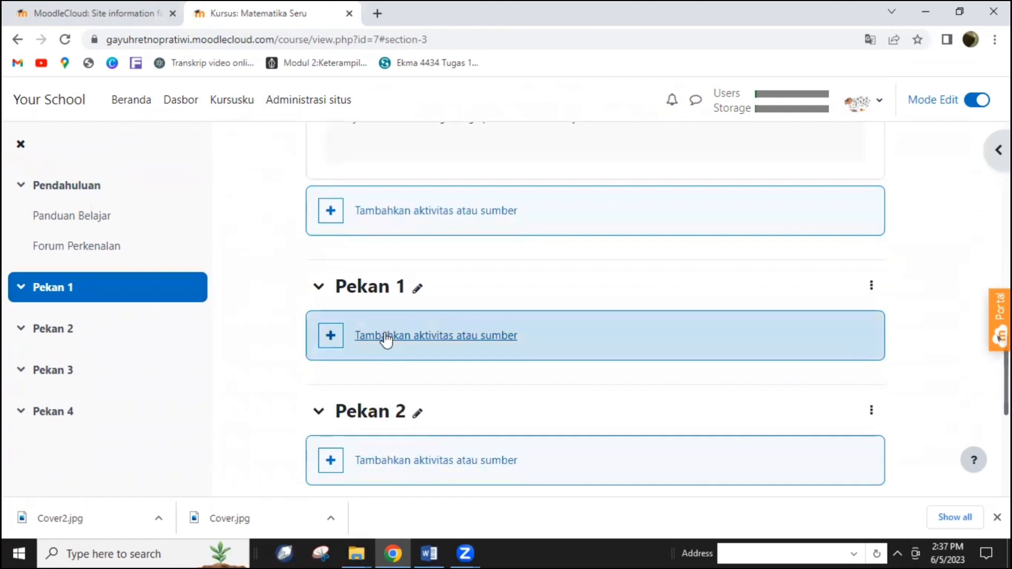
{"action": "left_click", "coordinate": [871, 285]}
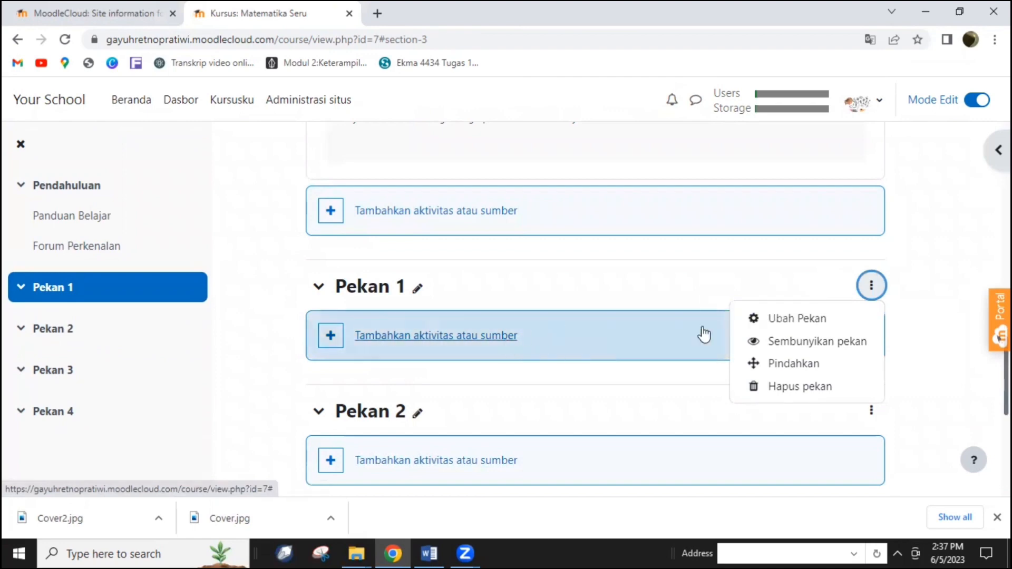
{"action": "left_click", "coordinate": [821, 323]}
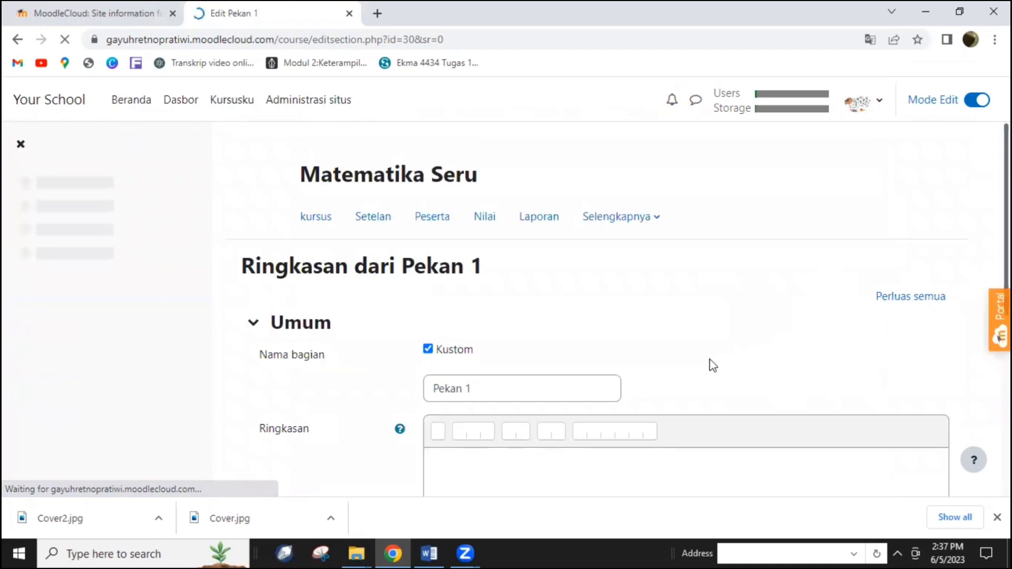
{"action": "scroll", "coordinate": [596, 394], "scroll_direction": "down", "scroll_amount": 4}
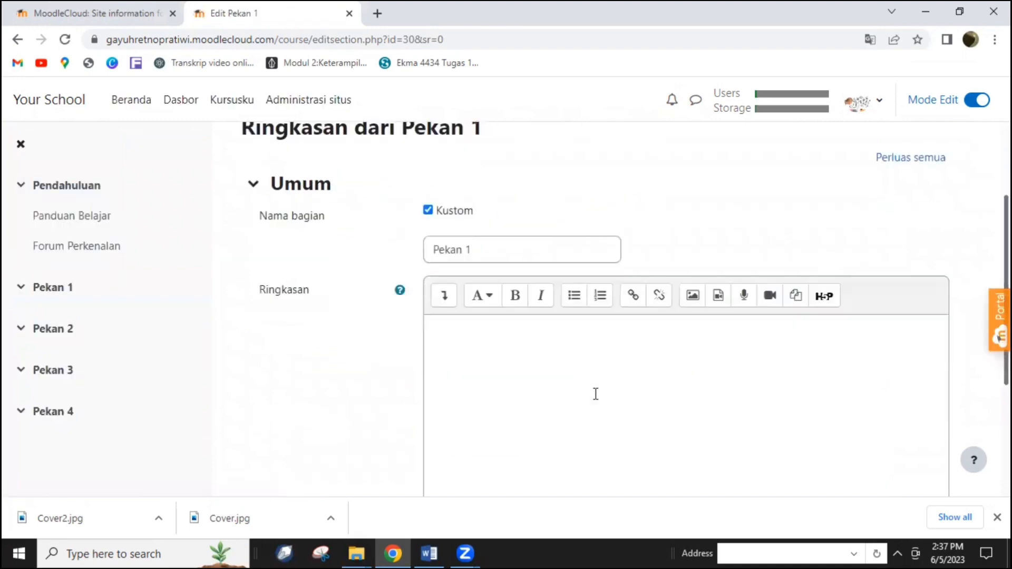
{"action": "left_click", "coordinate": [526, 300]}
{"action": "type", "text": "Assalaamu'alaikum anak-anak cerdas dan sholih SDIT. Islamic Golden Generation, semoga anak-anak dalam kondisi sehat walafiat.   Kita saat ini berada di Pekan 1 Pembelajaran Daring Kelas Matematika Seru Bab \"Satuan Waktu pada Jam\". Pada Pekan ini kita akan belajar tentang: \"Membaca jam analog yang menunjukkan waktu tepat\".   Mohon disimak baik-baik ya anak-anak agar dapat dipahami dengan baik dan mudah. Tetap semangat mengikuti semua kegiatan belajar sampai selesai ya anak-anak.."}
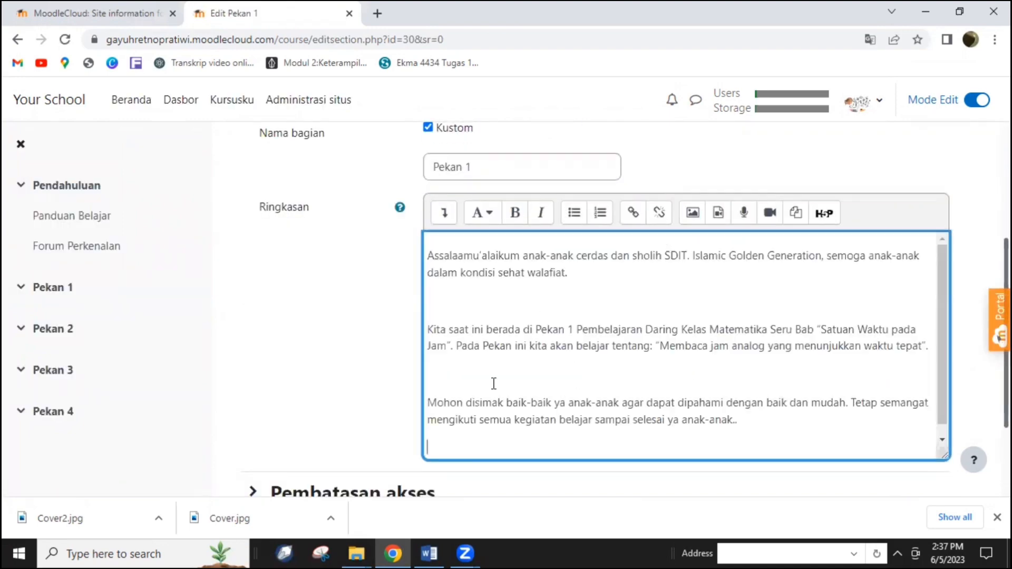
Step: Check the access restriction options for Pekan 1 without adding any restriction, then save the section changes
{"action": "scroll", "coordinate": [308, 327], "scroll_direction": "down", "scroll_amount": 3}
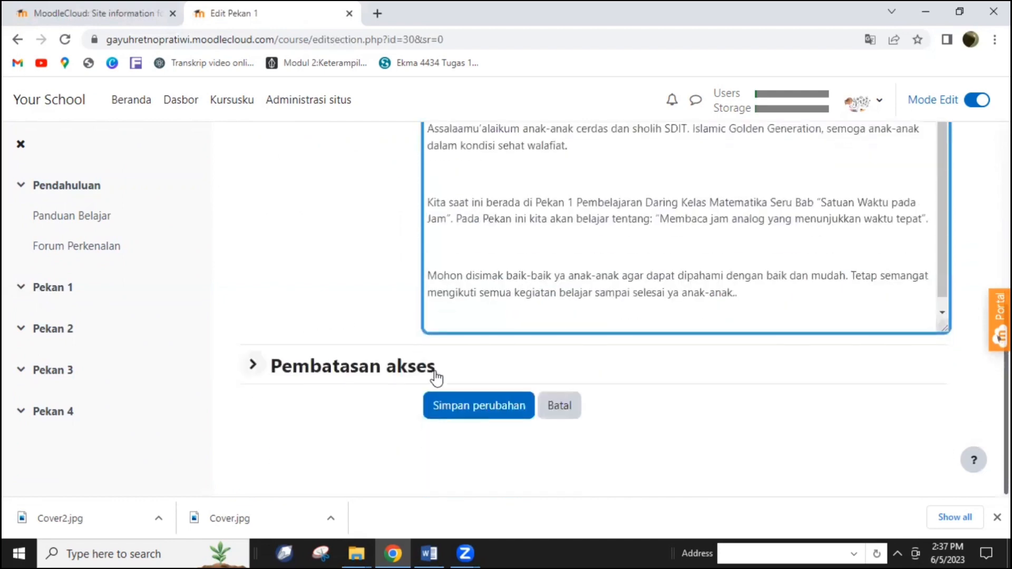
{"action": "left_click", "coordinate": [254, 376]}
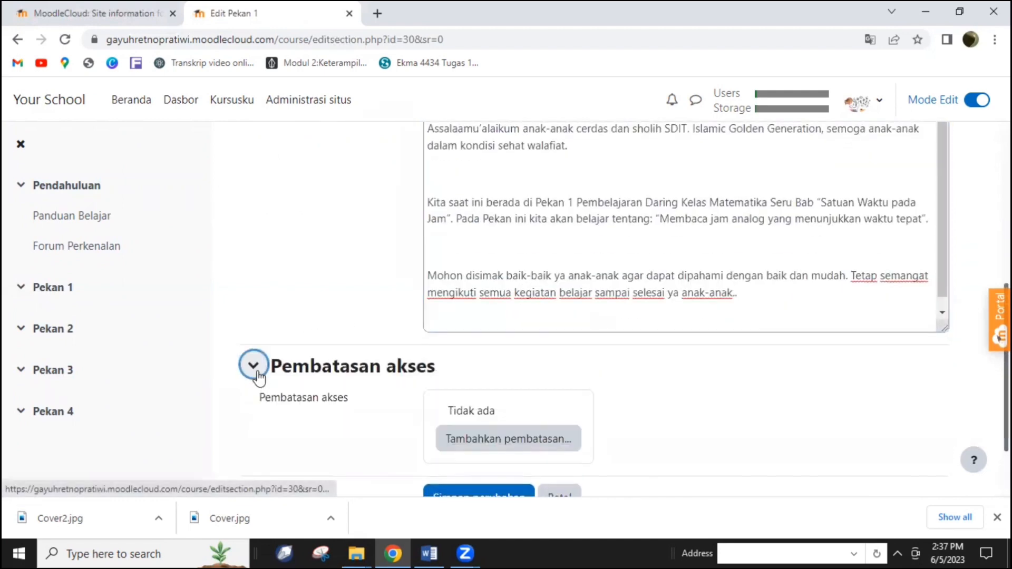
{"action": "scroll", "coordinate": [336, 388], "scroll_direction": "down", "scroll_amount": 2}
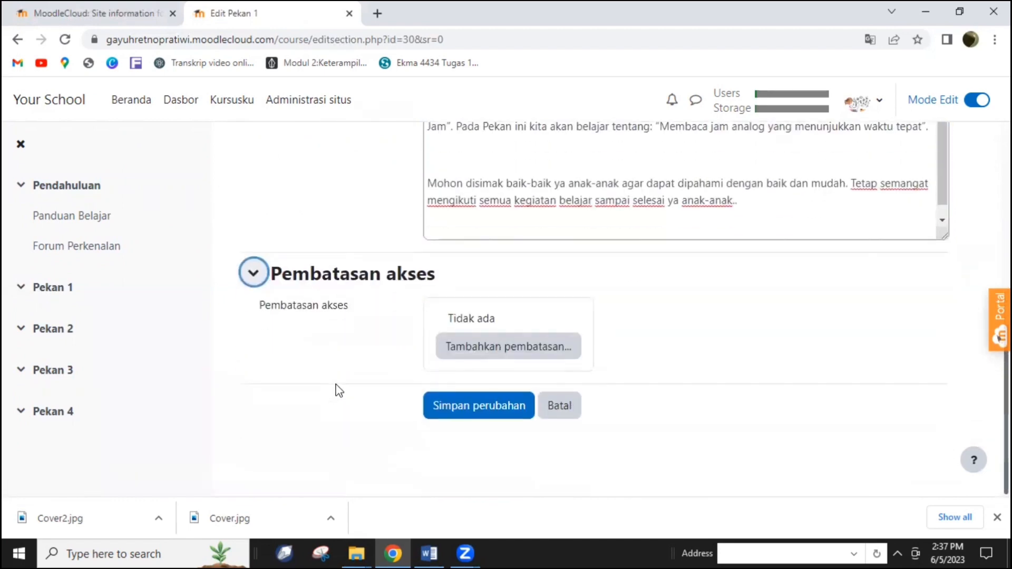
{"action": "left_click", "coordinate": [474, 319]}
{"action": "left_click", "coordinate": [464, 344]}
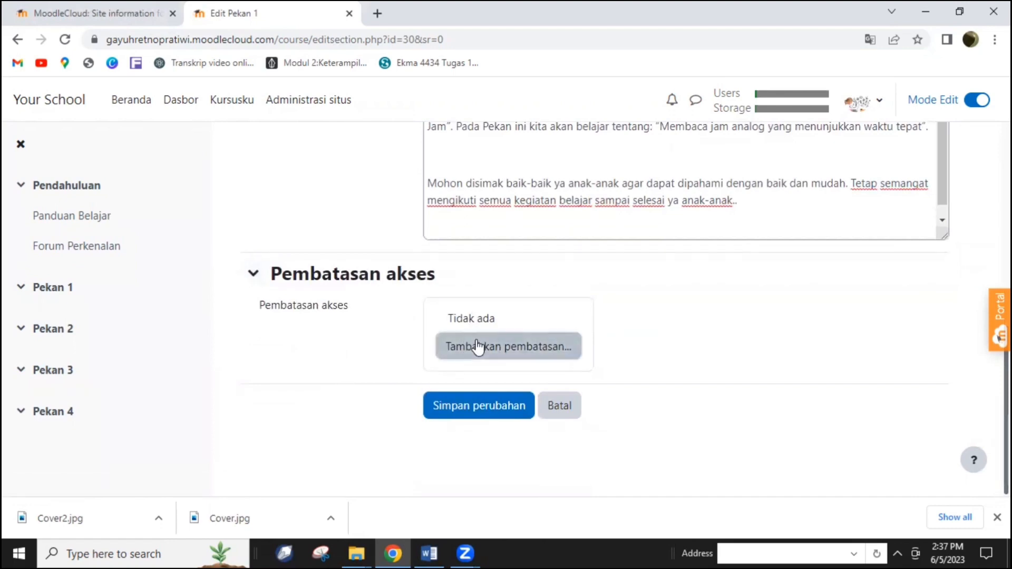
{"action": "left_click", "coordinate": [506, 459]}
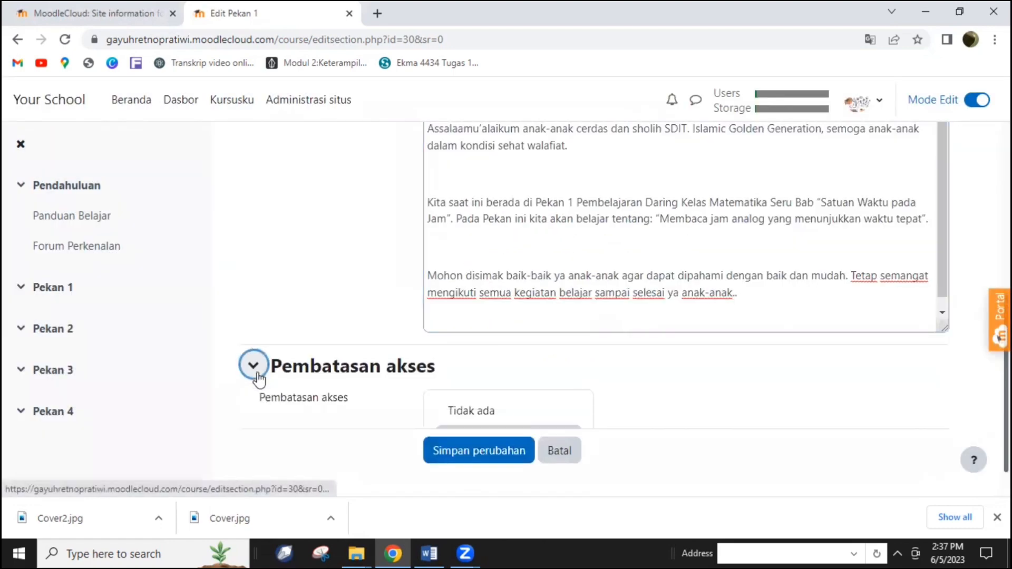
{"action": "scroll", "coordinate": [334, 387], "scroll_direction": "down", "scroll_amount": 2}
{"action": "left_click", "coordinate": [475, 346]}
{"action": "left_click", "coordinate": [514, 458]}
{"action": "left_click", "coordinate": [486, 411]}
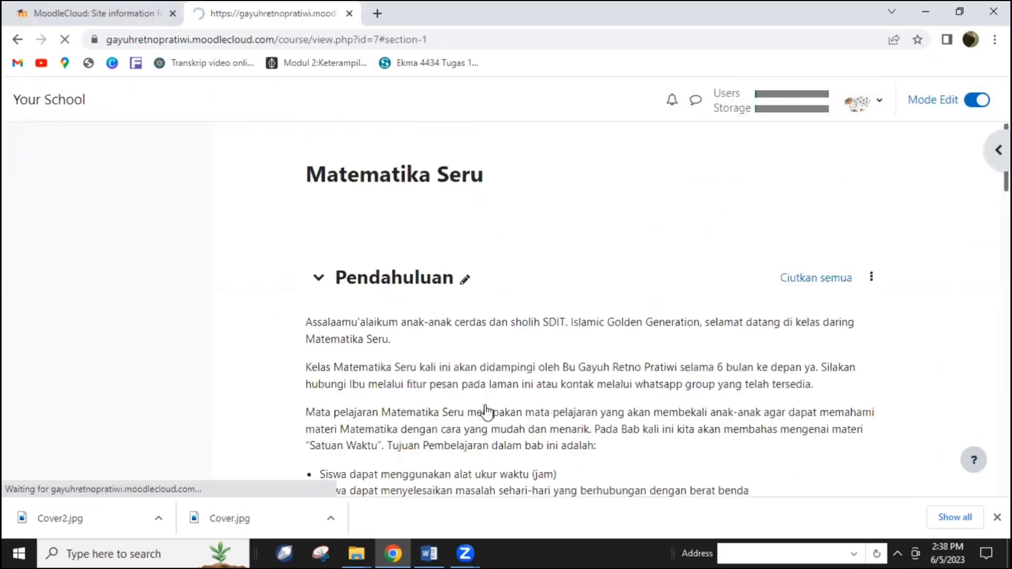
Step: Add a Kehadiran activity to Pekan 1 and name it Kehadiran Pekan 1
{"action": "left_click", "coordinate": [395, 437]}
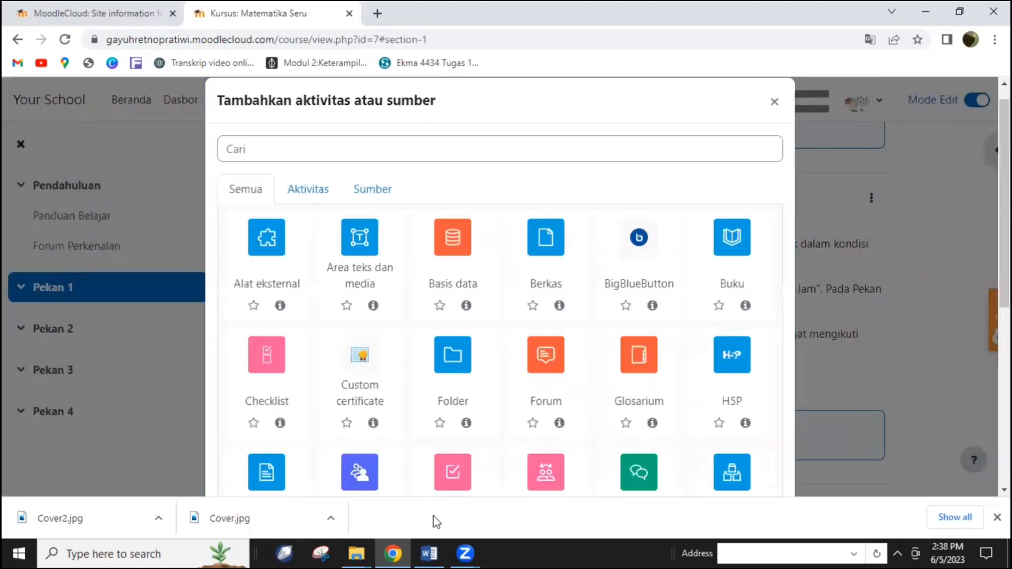
{"action": "scroll", "coordinate": [363, 335], "scroll_direction": "down", "scroll_amount": 3}
{"action": "left_click", "coordinate": [364, 335]}
{"action": "scroll", "coordinate": [385, 404], "scroll_direction": "down", "scroll_amount": 3}
{"action": "left_click", "coordinate": [364, 335]}
{"action": "scroll", "coordinate": [385, 404], "scroll_direction": "down", "scroll_amount": 3}
{"action": "left_click", "coordinate": [364, 335]}
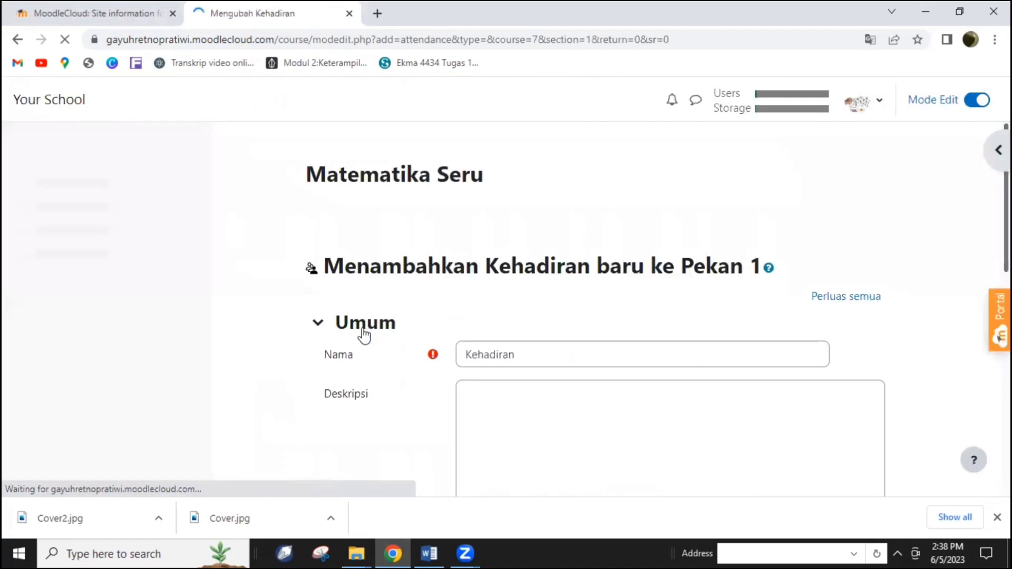
{"action": "left_click", "coordinate": [552, 361]}
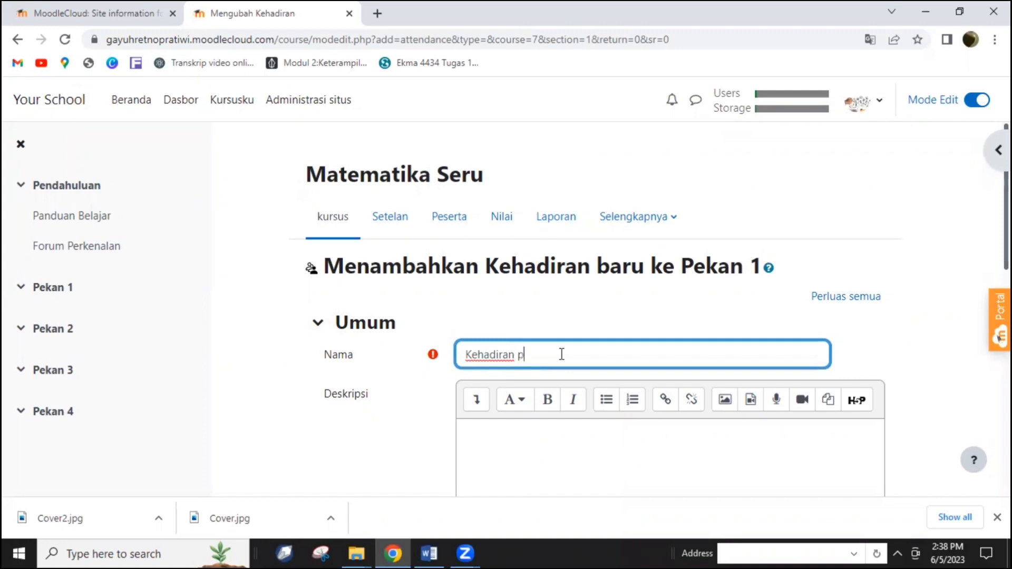
{"action": "type", "text": "Pek"}
{"action": "type", "text": "an 1"}
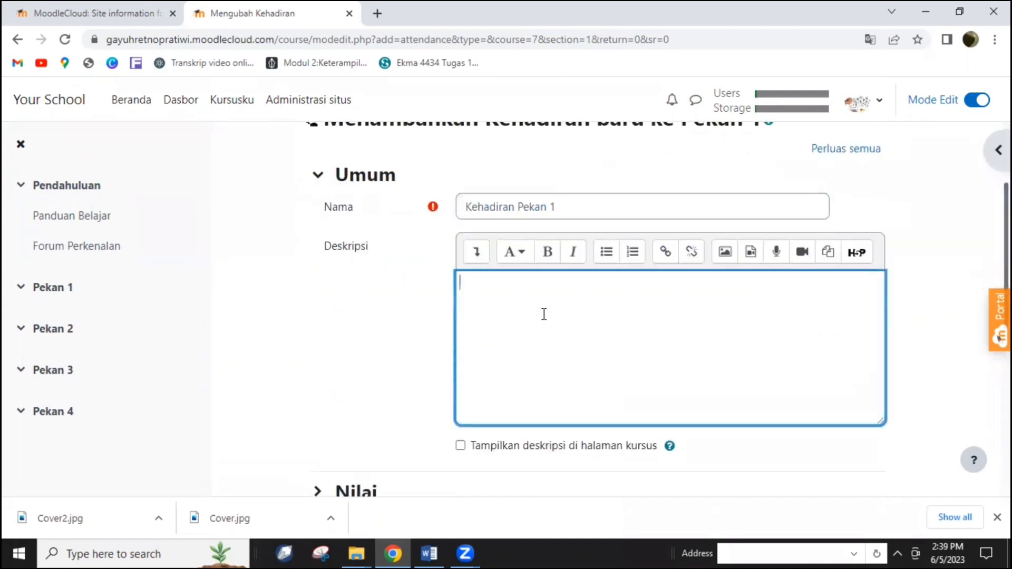
Step: Paste the copied attendance instructions ("Untuk konfirmasi kehadiran...") as the activity's description and enable Tampilkan deskripsi di halaman kursus
{"action": "right_click", "coordinate": [486, 302]}
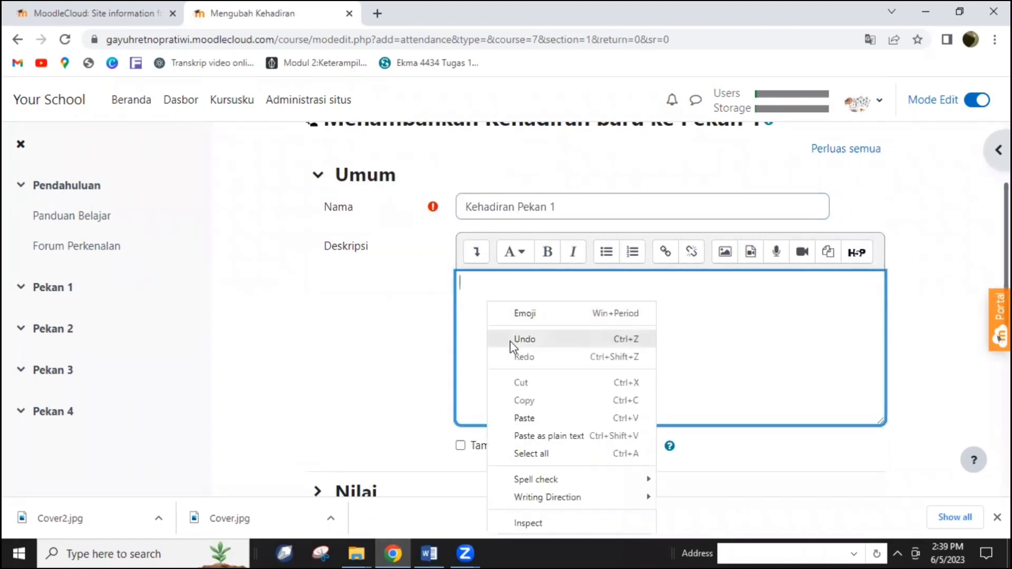
{"action": "left_click", "coordinate": [523, 416]}
{"action": "left_click", "coordinate": [460, 446]}
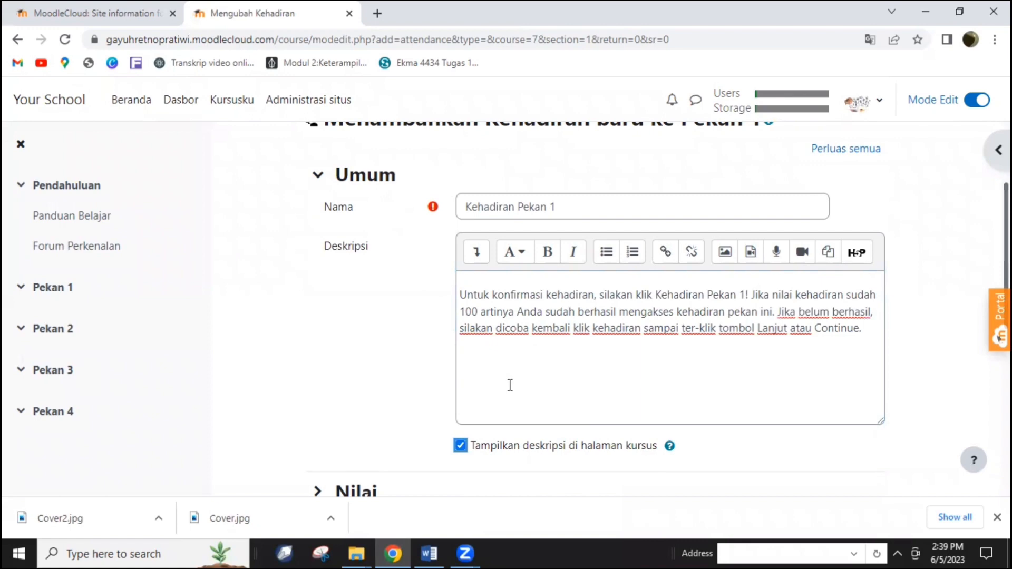
Step: Set the attendance grade type to Poin and the passing grade (Nilai Kelulusan) to 100
{"action": "scroll", "coordinate": [509, 387], "scroll_direction": "down", "scroll_amount": 2}
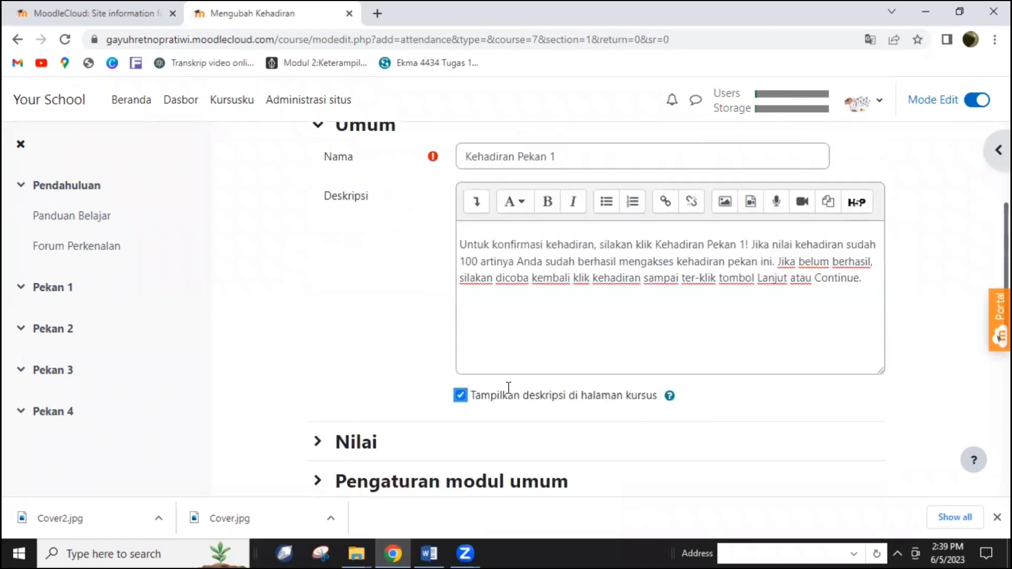
{"action": "scroll", "coordinate": [512, 377], "scroll_direction": "up", "scroll_amount": 1}
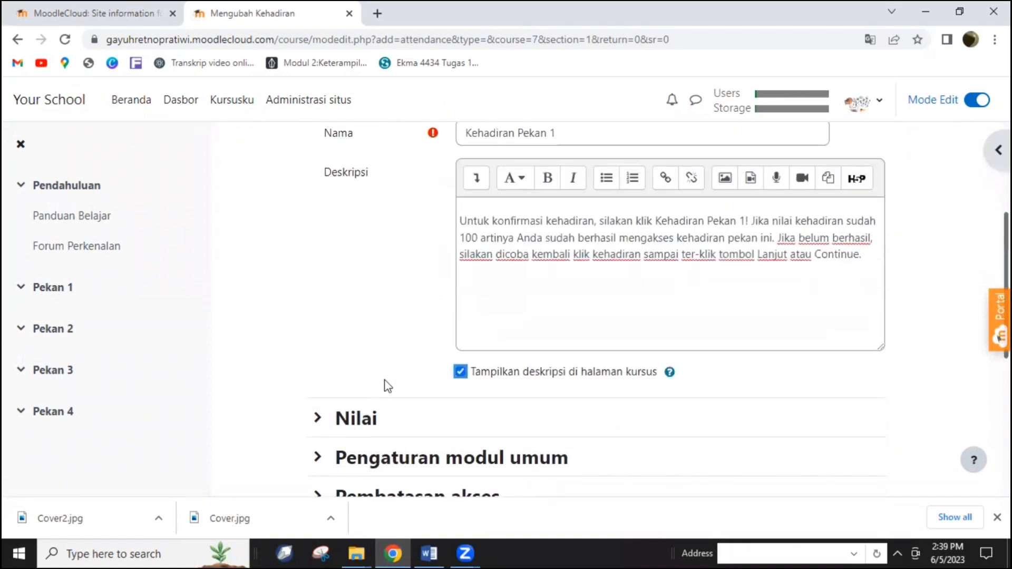
{"action": "scroll", "coordinate": [377, 382], "scroll_direction": "down", "scroll_amount": 1}
{"action": "scroll", "coordinate": [344, 363], "scroll_direction": "up", "scroll_amount": 3}
{"action": "scroll", "coordinate": [343, 363], "scroll_direction": "down", "scroll_amount": 1}
{"action": "left_click", "coordinate": [318, 420]}
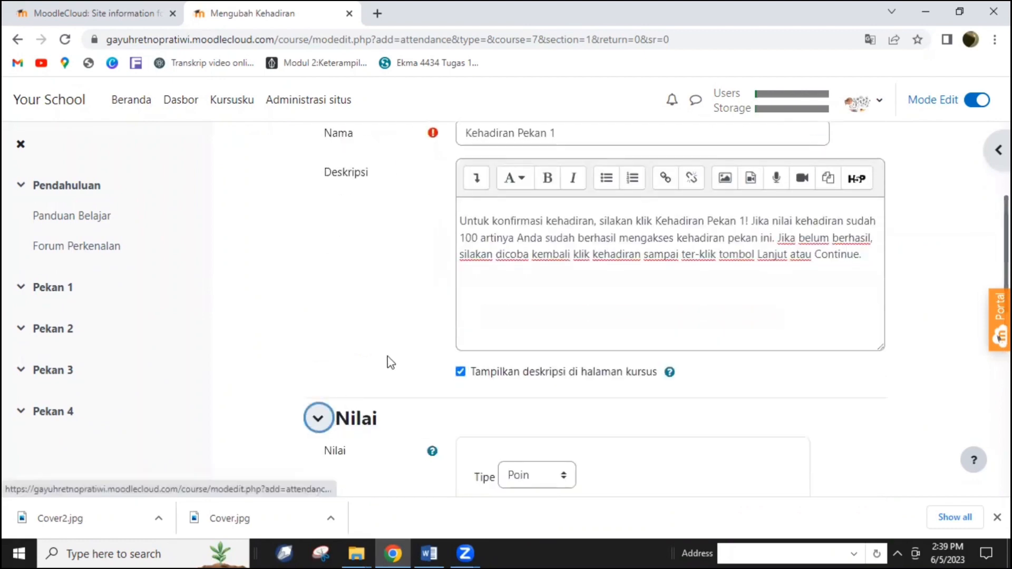
{"action": "scroll", "coordinate": [390, 363], "scroll_direction": "down", "scroll_amount": 2}
{"action": "left_click", "coordinate": [564, 332]}
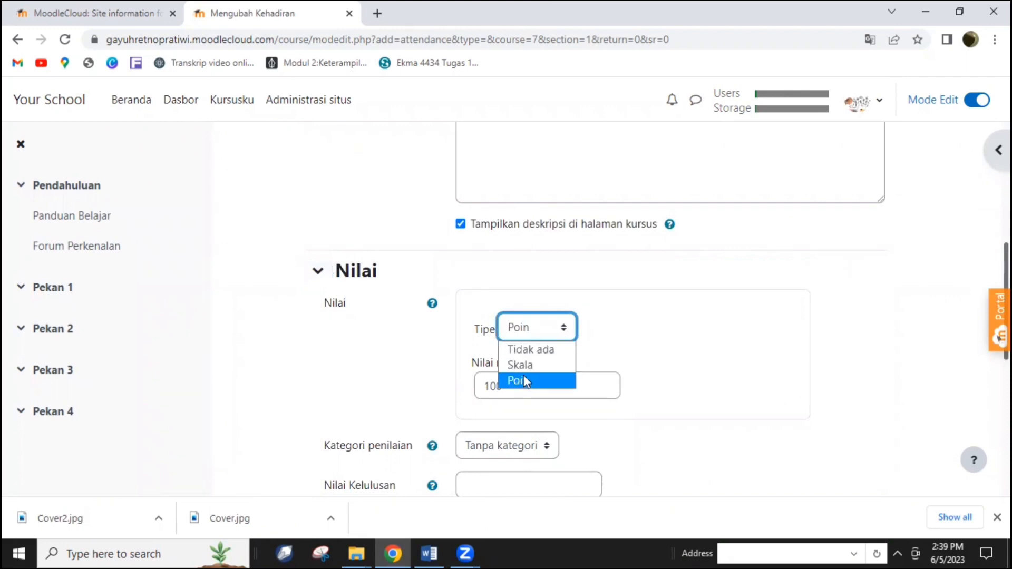
{"action": "left_click", "coordinate": [525, 365]}
{"action": "left_click", "coordinate": [564, 326]}
{"action": "left_click", "coordinate": [525, 373]}
{"action": "scroll", "coordinate": [472, 412], "scroll_direction": "down", "scroll_amount": 1}
{"action": "left_click", "coordinate": [469, 415]}
{"action": "type", "text": "100"}
Step: Add a Penyelesaian aktivitas access restriction requiring the previous activity with completion (Aktivitas sebelumnya dengan penyelesaian) to be marked complete (harus ditandai selesai)
{"action": "scroll", "coordinate": [469, 416], "scroll_direction": "down", "scroll_amount": 2}
{"action": "left_click", "coordinate": [322, 313]}
{"action": "scroll", "coordinate": [328, 323], "scroll_direction": "down", "scroll_amount": 4}
{"action": "left_click", "coordinate": [317, 290]}
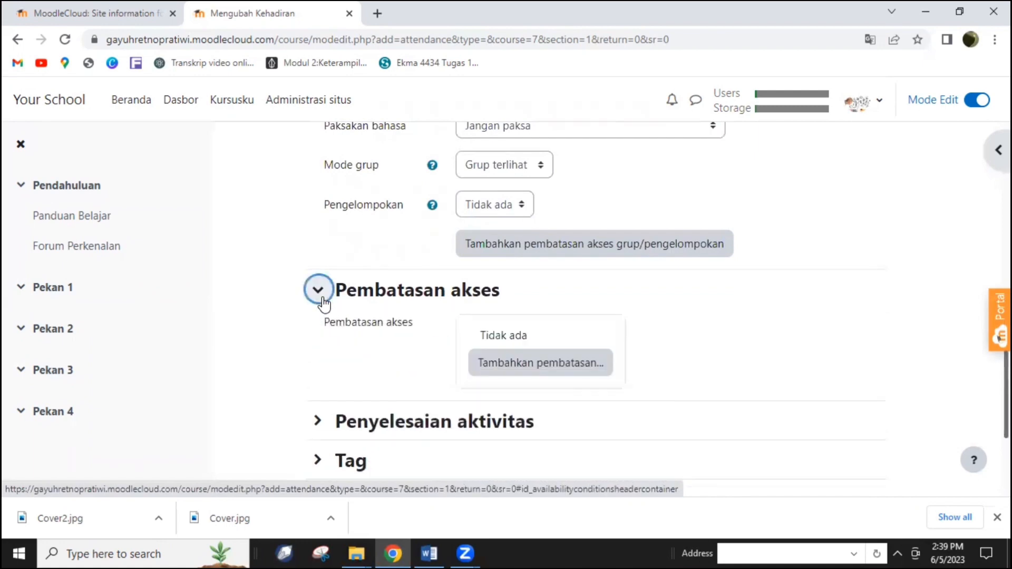
{"action": "scroll", "coordinate": [319, 310], "scroll_direction": "down", "scroll_amount": 3}
{"action": "left_click", "coordinate": [514, 222]}
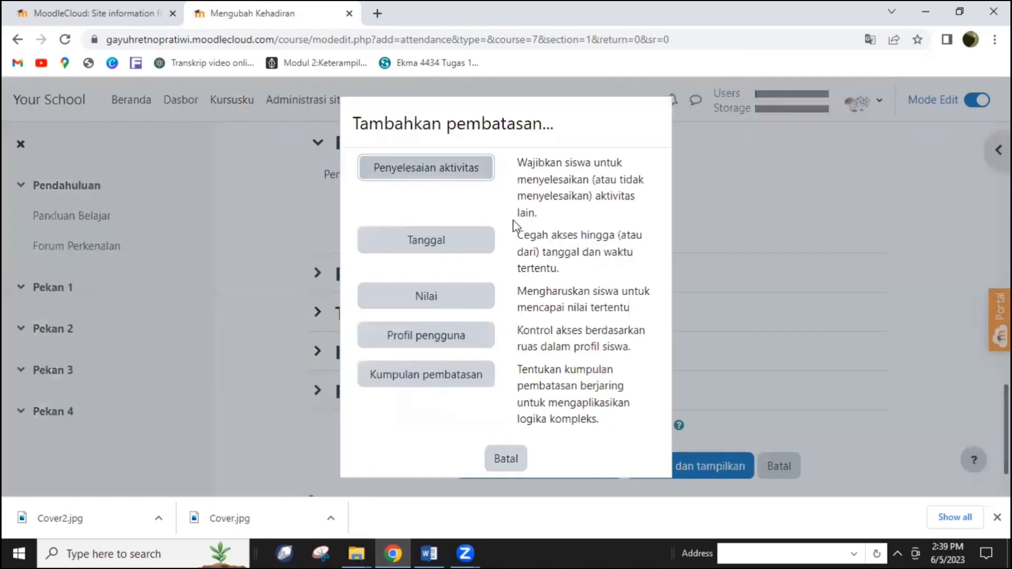
{"action": "left_click", "coordinate": [442, 182]}
{"action": "left_click", "coordinate": [776, 286]}
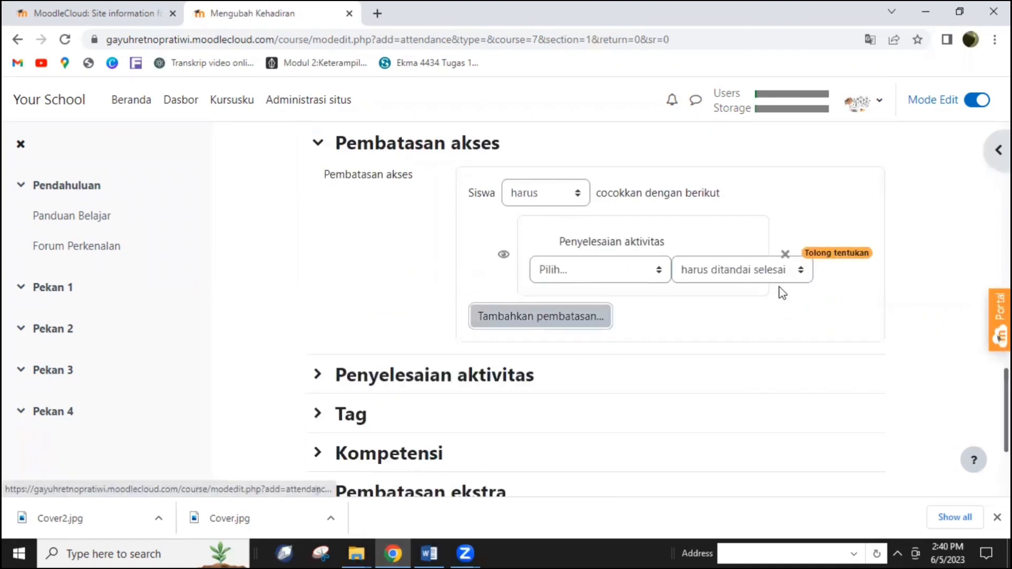
{"action": "left_click", "coordinate": [655, 270]}
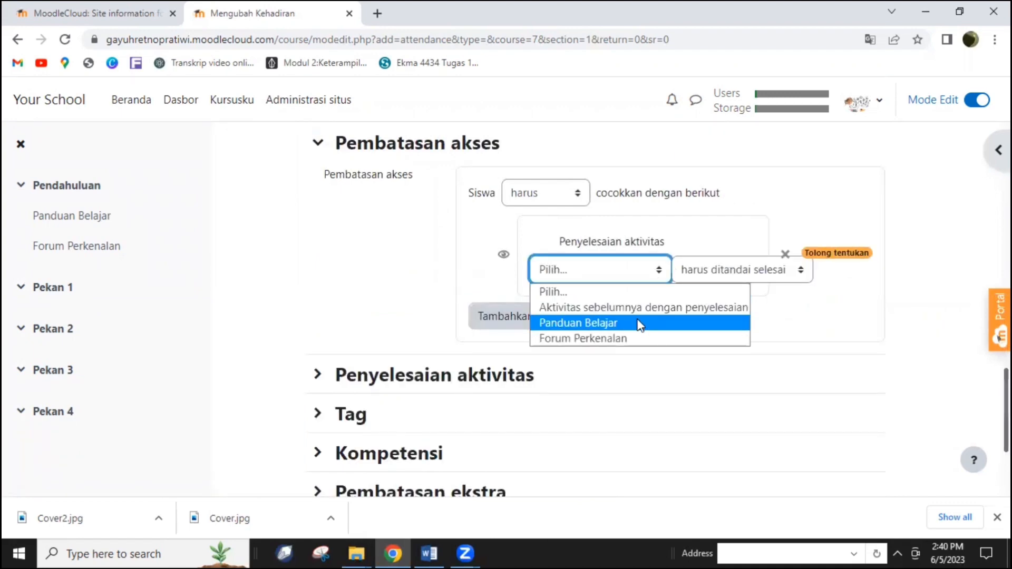
{"action": "left_click", "coordinate": [801, 271]}
{"action": "left_click", "coordinate": [785, 295]}
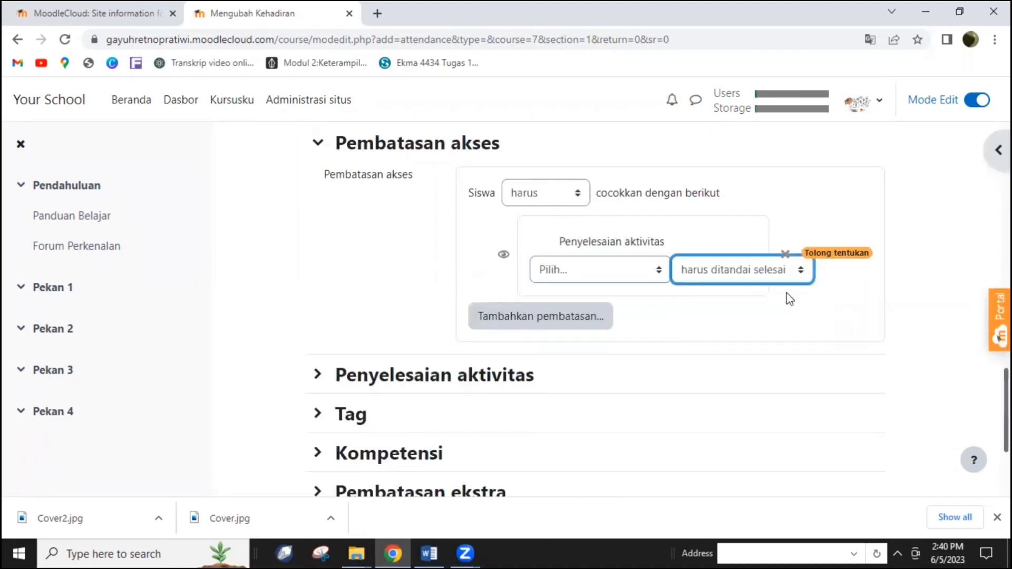
Step: Enable the expected completion date (Diharapkan selesai pada) for the attendance activity and set its day, month, hour and minute
{"action": "scroll", "coordinate": [785, 296], "scroll_direction": "down", "scroll_amount": 3}
{"action": "left_click", "coordinate": [319, 198]}
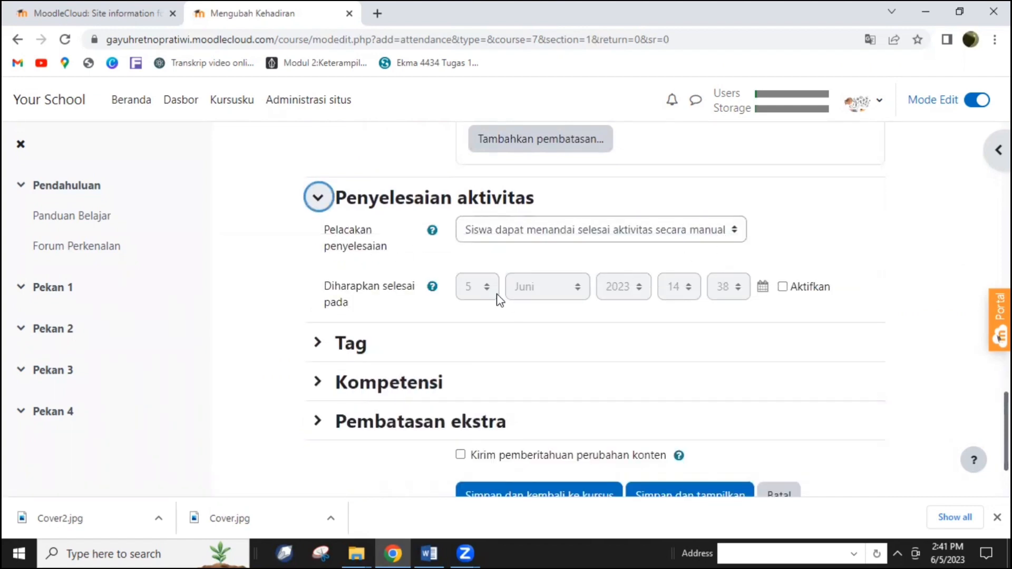
{"action": "left_click", "coordinate": [782, 287]}
{"action": "left_click", "coordinate": [477, 287]}
{"action": "left_click", "coordinate": [485, 200]}
{"action": "left_click", "coordinate": [547, 287]}
{"action": "left_click", "coordinate": [524, 387]}
{"action": "left_click", "coordinate": [679, 286]}
{"action": "left_click", "coordinate": [685, 263]}
{"action": "left_click", "coordinate": [728, 287]}
{"action": "scroll", "coordinate": [744, 248], "scroll_direction": "down", "scroll_amount": 2}
{"action": "left_click_drag", "start_coordinate": [741, 243], "coordinate": [741, 252]}
{"action": "left_click", "coordinate": [723, 264]}
Step: Enable Kirim pemberitahuan perubahan konten for the attendance activity, then save it and return to the course
{"action": "scroll", "coordinate": [650, 343], "scroll_direction": "down", "scroll_amount": 1}
{"action": "left_click", "coordinate": [318, 323]}
{"action": "scroll", "coordinate": [338, 295], "scroll_direction": "down", "scroll_amount": 2}
{"action": "left_click", "coordinate": [318, 294]}
{"action": "scroll", "coordinate": [333, 285], "scroll_direction": "down", "scroll_amount": 2}
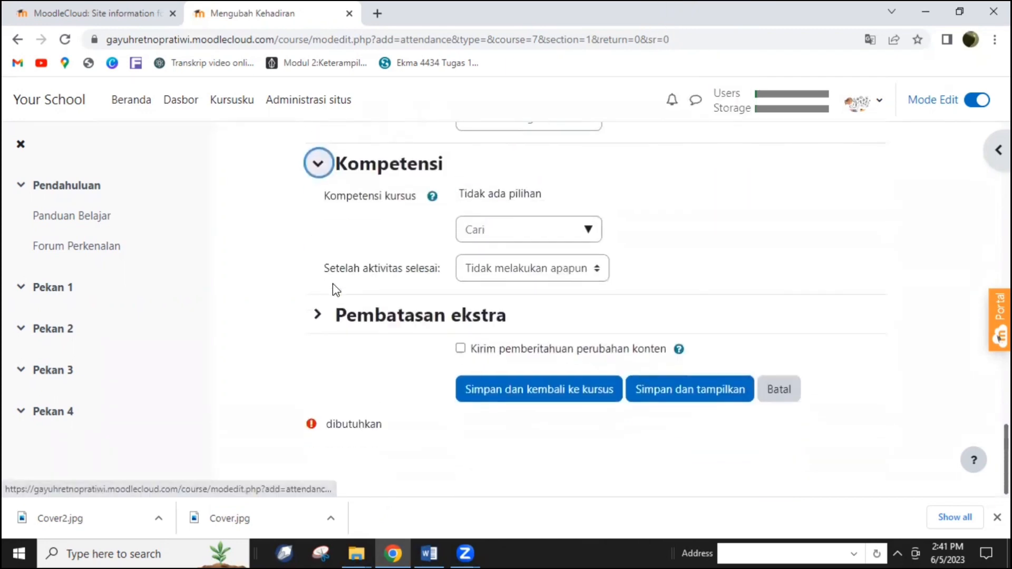
{"action": "left_click", "coordinate": [319, 316]}
{"action": "left_click", "coordinate": [466, 409]}
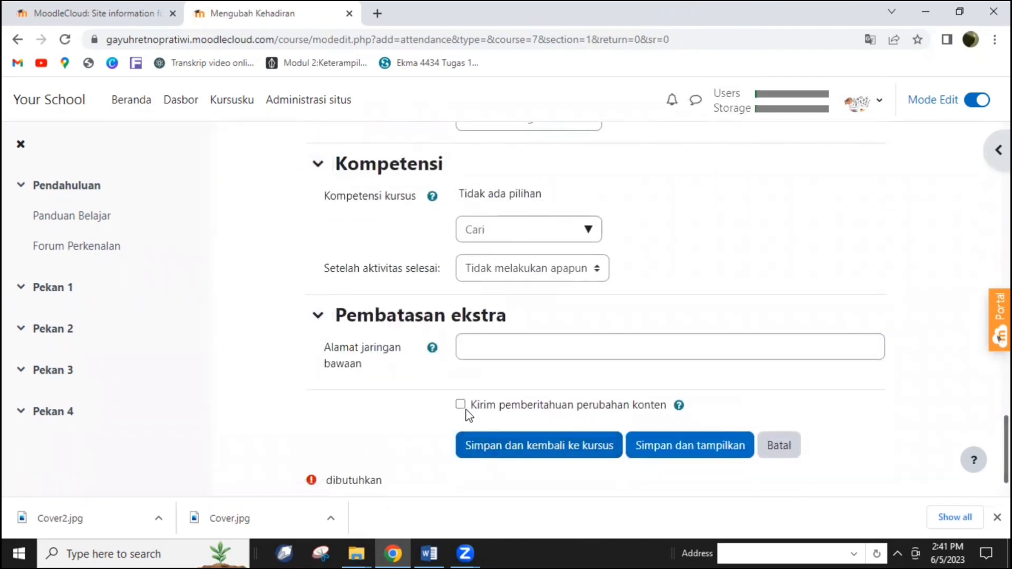
{"action": "left_click", "coordinate": [460, 405]}
{"action": "left_click", "coordinate": [523, 457]}
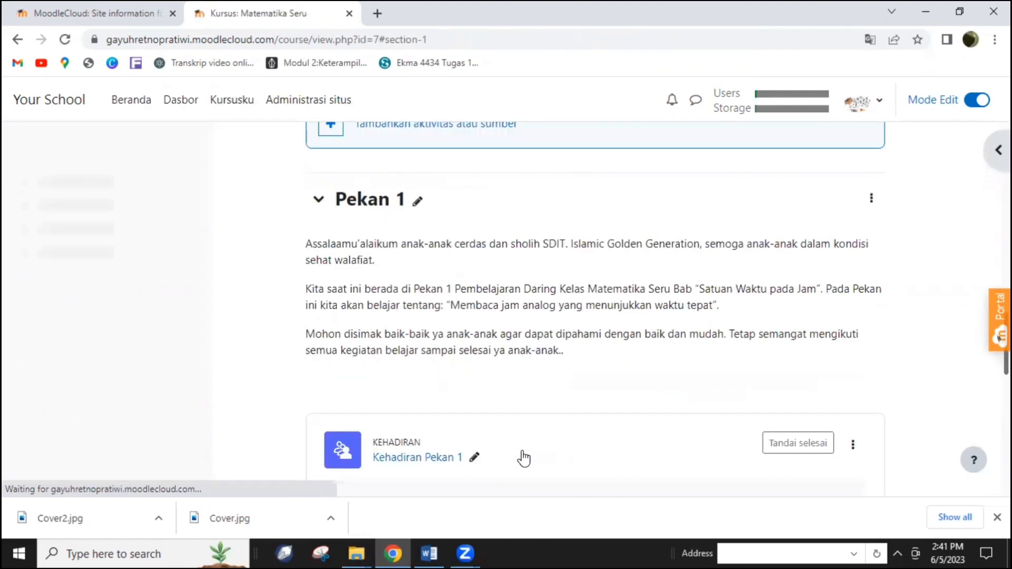
Step: Start adding a new Berkas (file) resource to Pekan 1, below the Kehadiran Pekan 1 activity
{"action": "scroll", "coordinate": [544, 390], "scroll_direction": "down", "scroll_amount": 4}
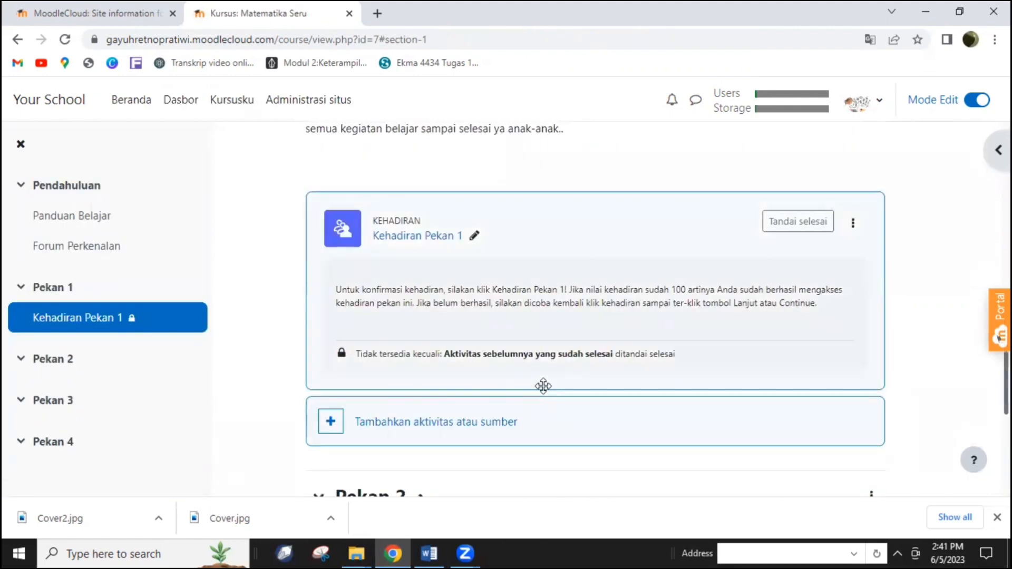
{"action": "scroll", "coordinate": [550, 407], "scroll_direction": "down", "scroll_amount": 3}
{"action": "left_click", "coordinate": [424, 249]}
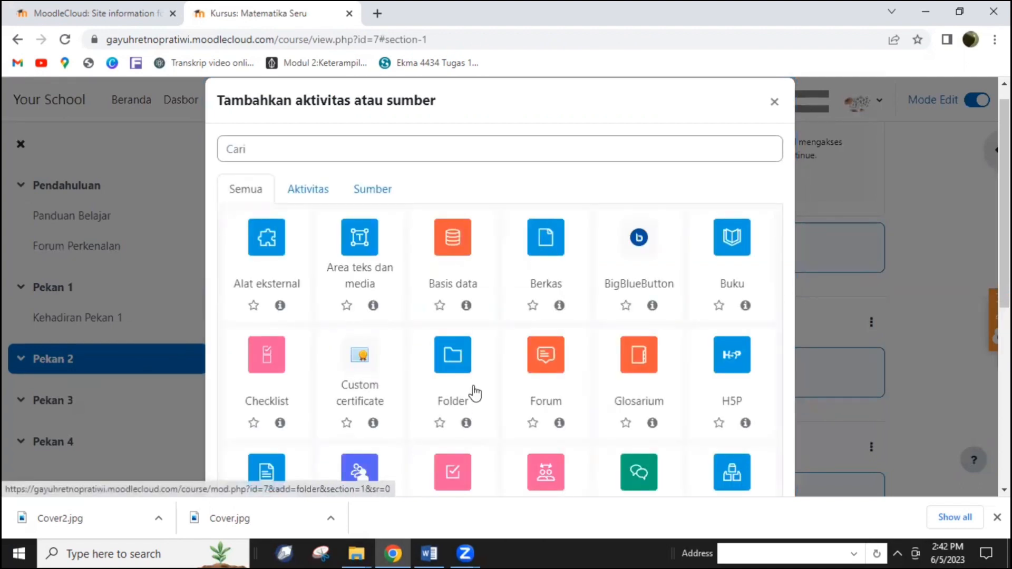
{"action": "scroll", "coordinate": [474, 388], "scroll_direction": "down", "scroll_amount": 1}
{"action": "left_click", "coordinate": [546, 168]}
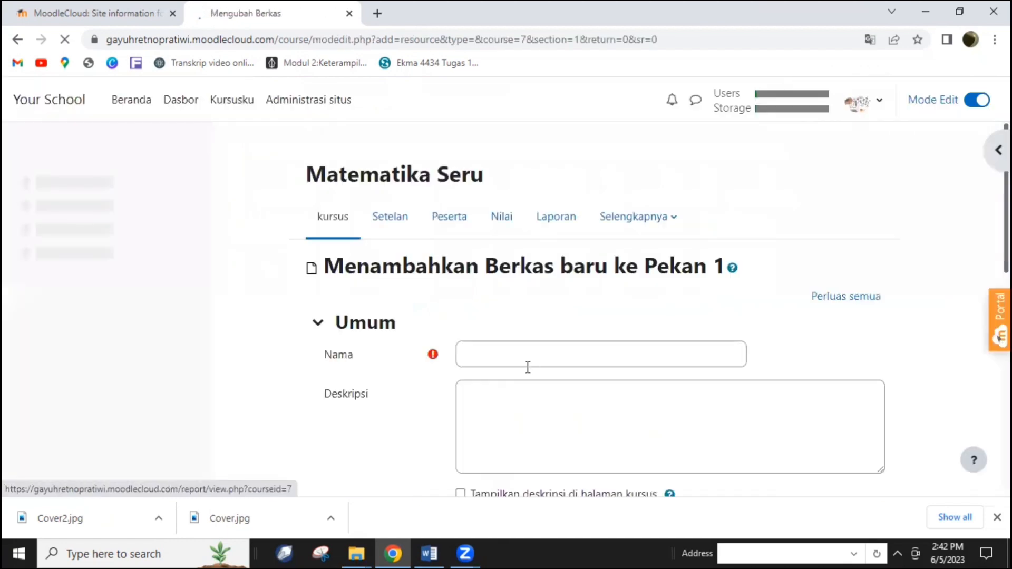
Step: Paste the description "Setelah mempelajari materi ini, siswa diharapkan mampu membaca jam analog yang menunjukkan waktu tepat" and enable Tampilkan deskripsi di halaman kursus
{"action": "right_click", "coordinate": [475, 314]}
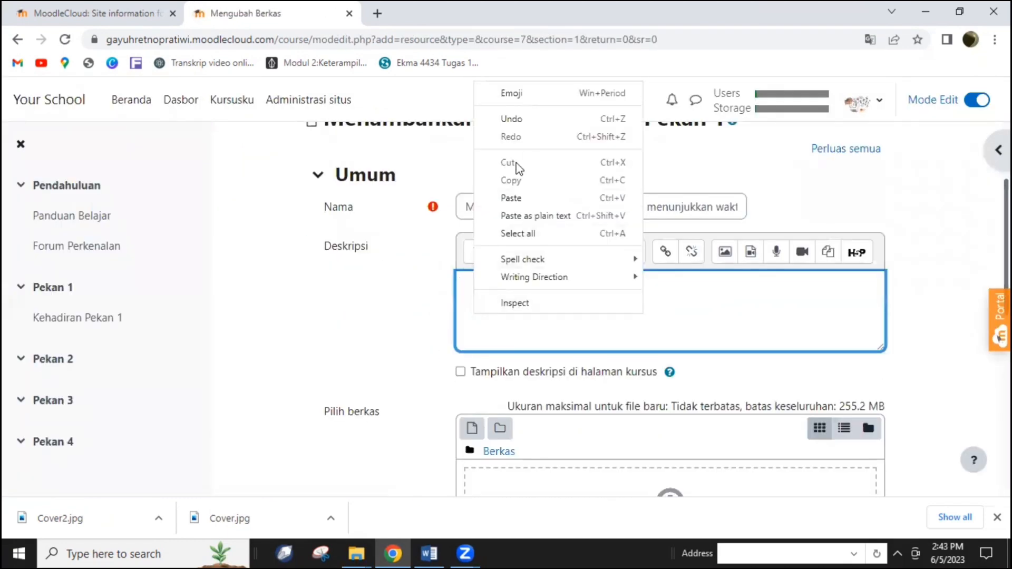
{"action": "left_click", "coordinate": [510, 198]}
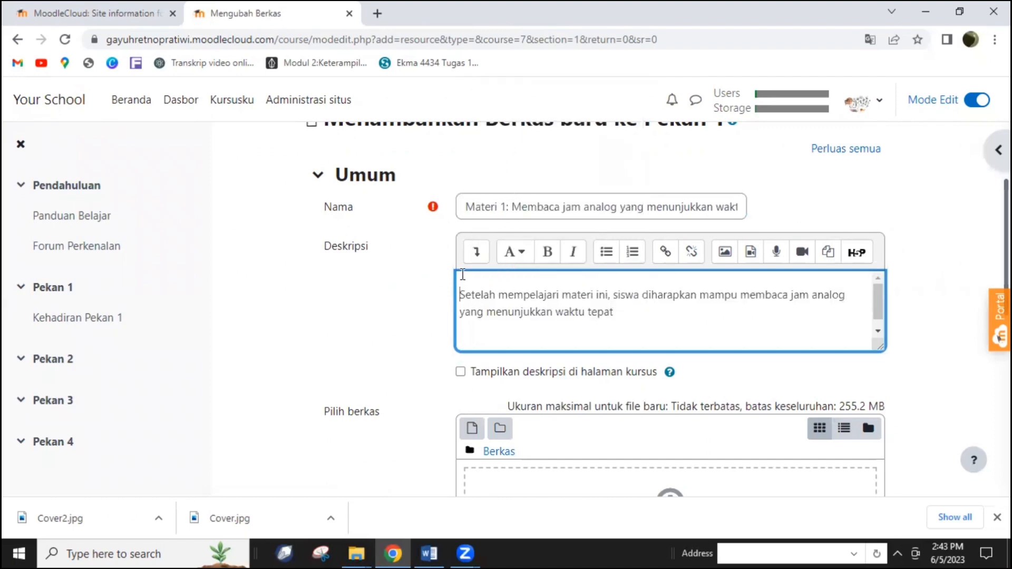
{"action": "left_click", "coordinate": [462, 373]}
Step: Upload Satuan Waktu-1-2.pdf from the Materi folder as the resource's file under Pilih berkas
{"action": "scroll", "coordinate": [402, 362], "scroll_direction": "down", "scroll_amount": 4}
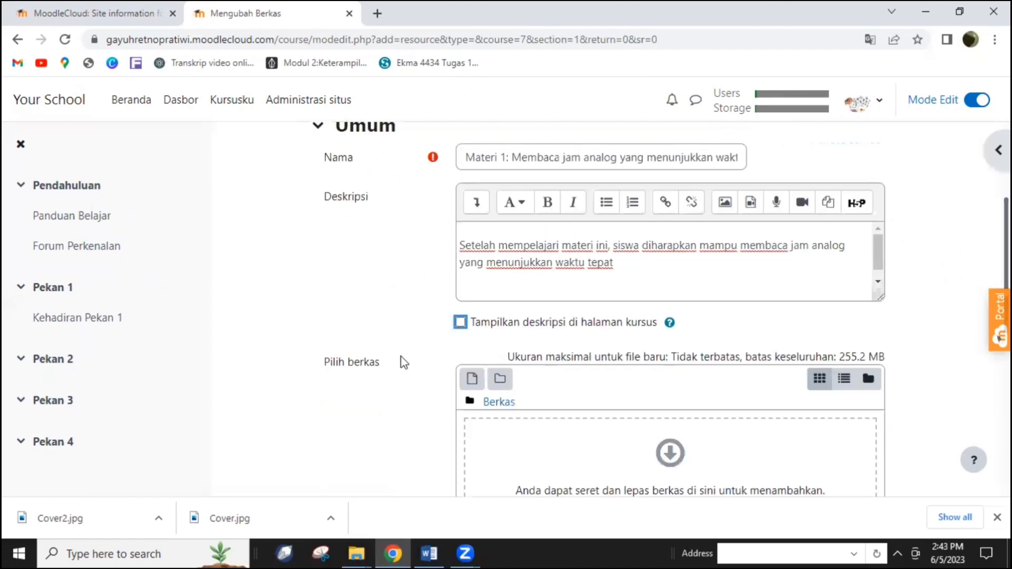
{"action": "left_click", "coordinate": [673, 287]}
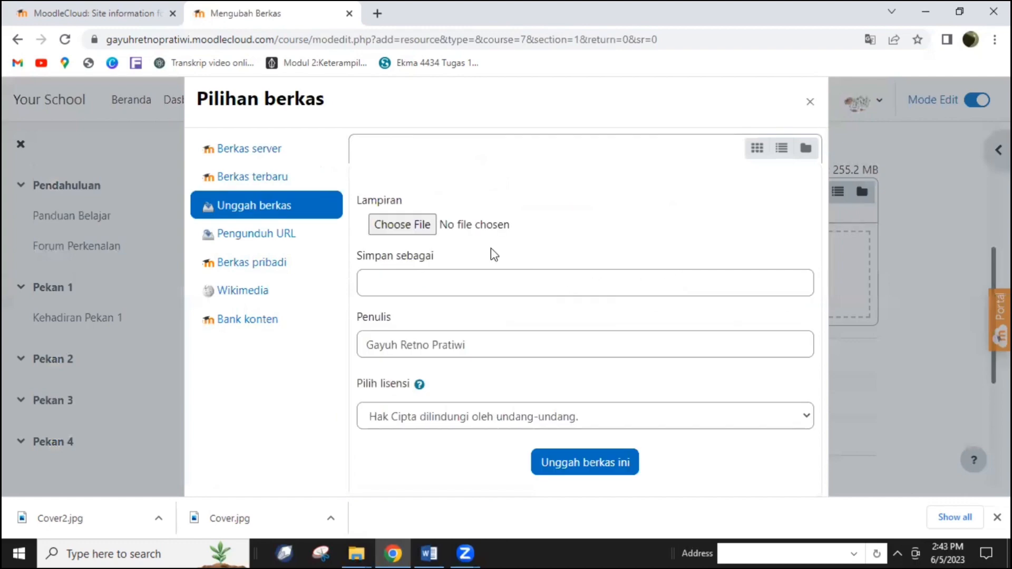
{"action": "left_click", "coordinate": [403, 226]}
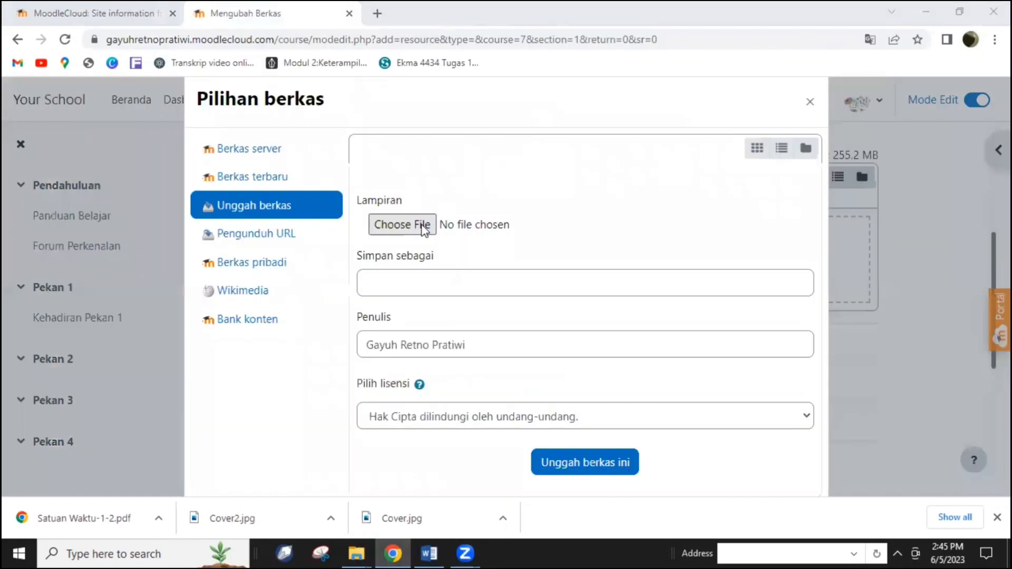
{"action": "left_click", "coordinate": [423, 226]}
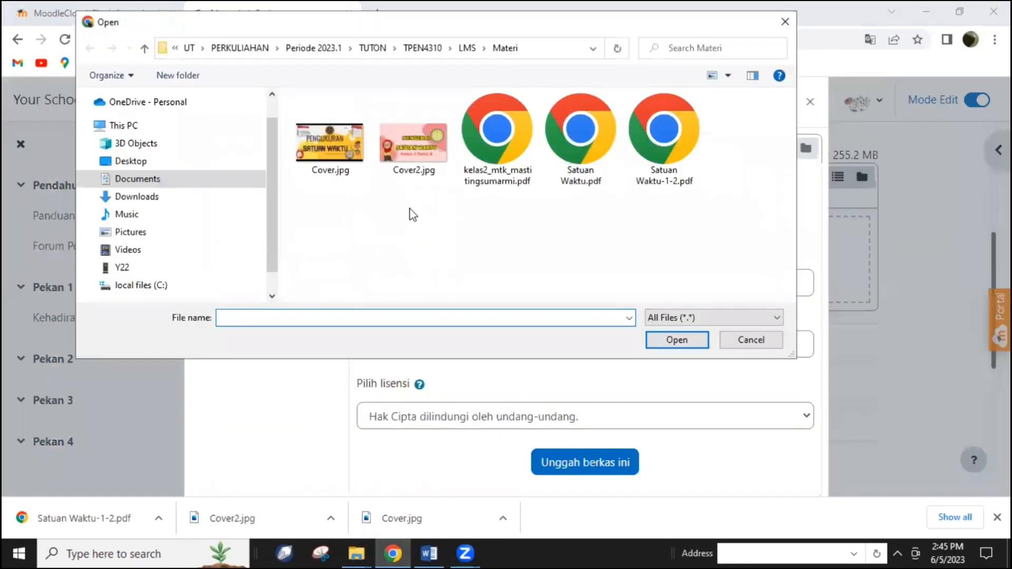
{"action": "double_click", "coordinate": [673, 150]}
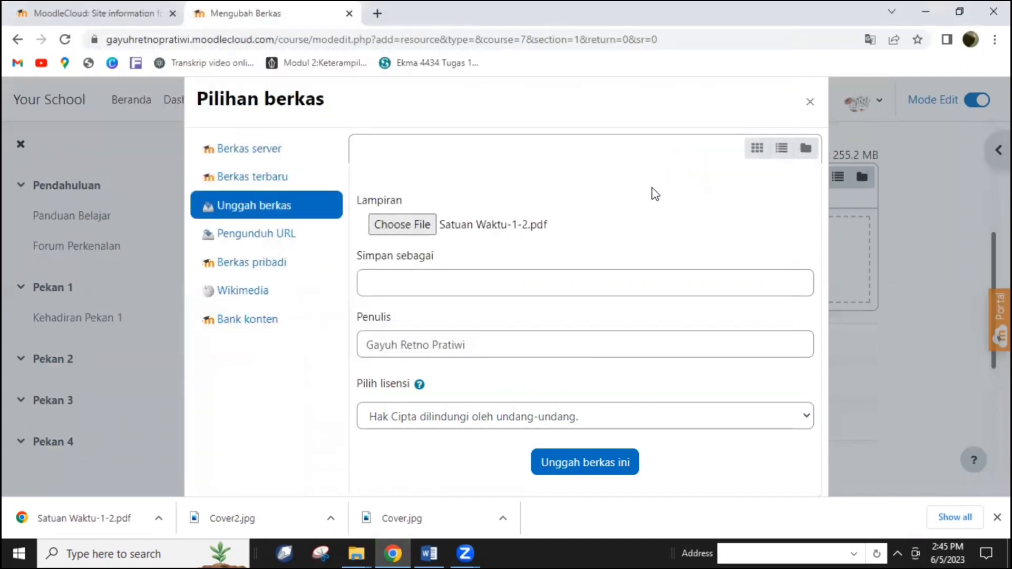
{"action": "left_click", "coordinate": [587, 463]}
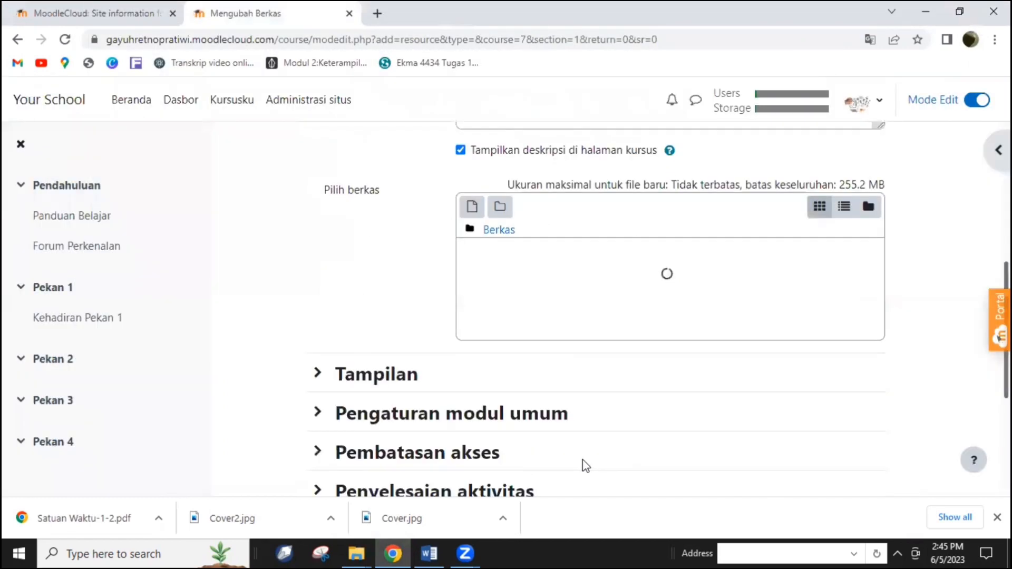
Step: Enable Tampilkan ukuran and Tampilkan jenis in the file resource's Tampilan settings
{"action": "scroll", "coordinate": [376, 348], "scroll_direction": "down", "scroll_amount": 1}
{"action": "left_click", "coordinate": [330, 317]}
{"action": "scroll", "coordinate": [329, 317], "scroll_direction": "down", "scroll_amount": 2}
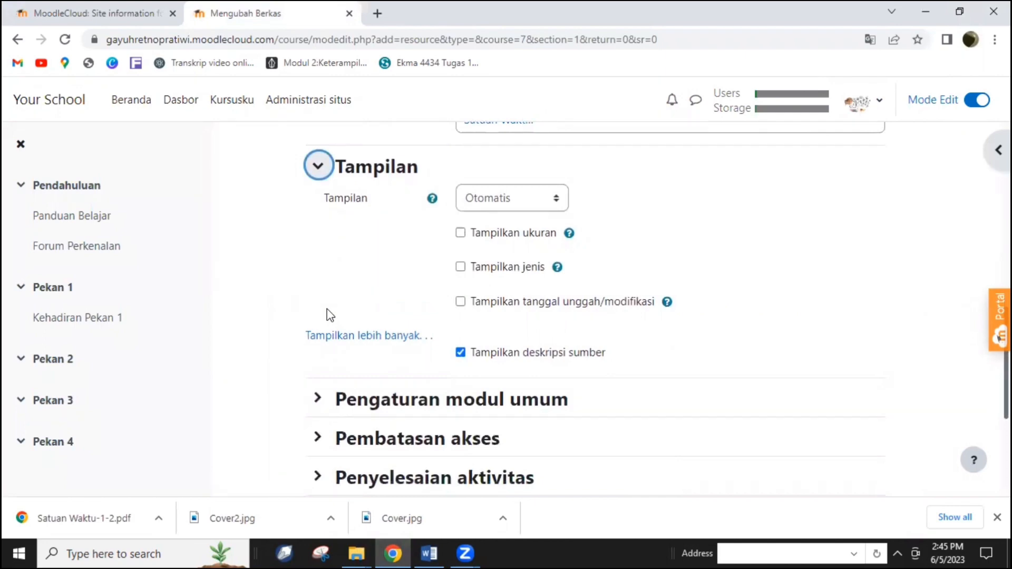
{"action": "left_click", "coordinate": [318, 399]}
{"action": "scroll", "coordinate": [318, 399], "scroll_direction": "down", "scroll_amount": 2}
{"action": "scroll", "coordinate": [401, 343], "scroll_direction": "up", "scroll_amount": 3}
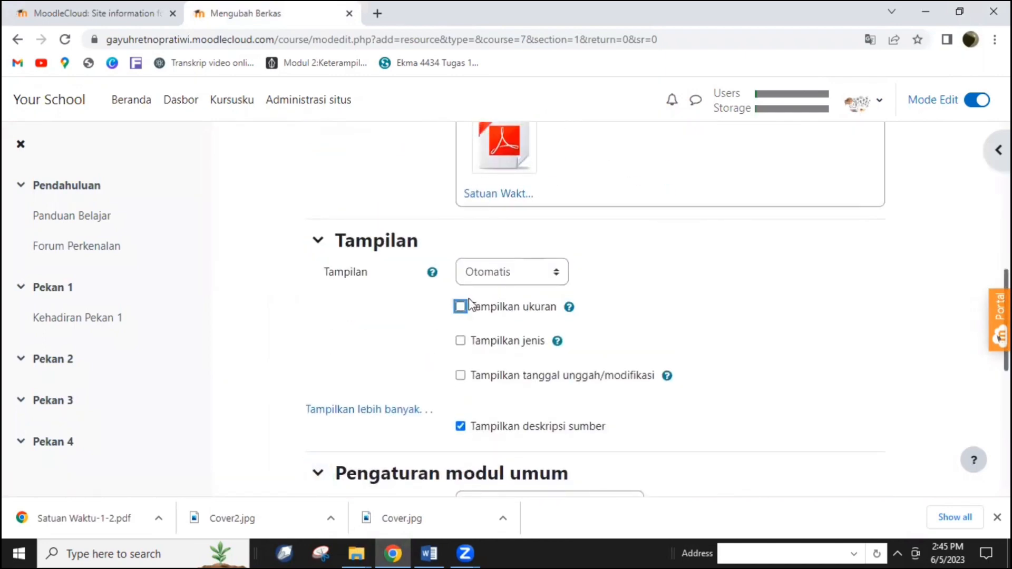
{"action": "left_click", "coordinate": [460, 307]}
{"action": "left_click", "coordinate": [460, 341]}
Step: Enable the file's expected completion date, set it to 18 Juni 2023 23:59, and save the resource, returning to the course
{"action": "scroll", "coordinate": [441, 375], "scroll_direction": "down", "scroll_amount": 4}
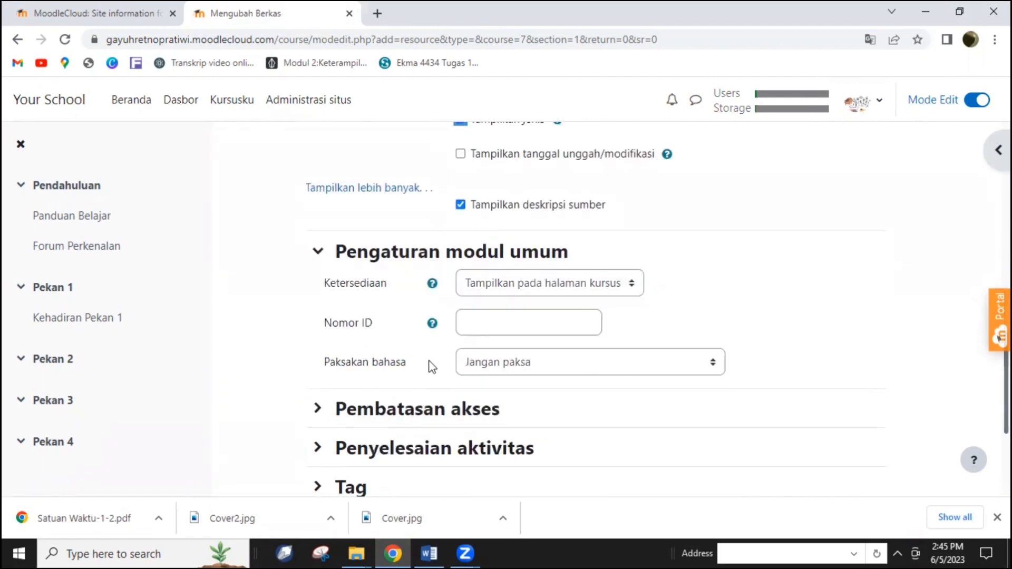
{"action": "scroll", "coordinate": [335, 342], "scroll_direction": "down", "scroll_amount": 3}
{"action": "left_click", "coordinate": [328, 232]}
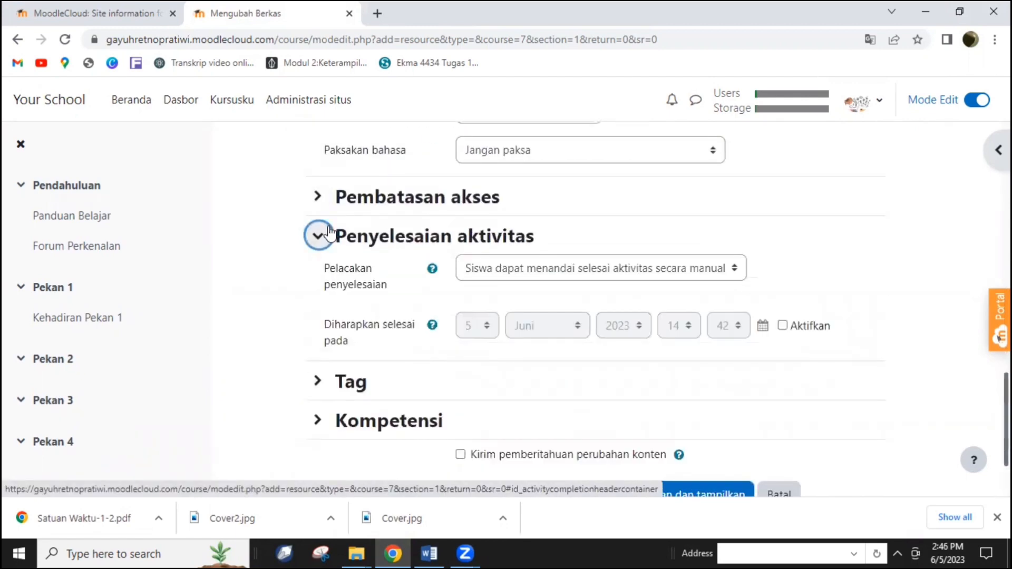
{"action": "left_click", "coordinate": [782, 326]}
{"action": "left_click", "coordinate": [477, 326]}
{"action": "key", "text": "Down"}
{"action": "key", "text": "Return"}
{"action": "left_click", "coordinate": [483, 326]}
{"action": "left_click", "coordinate": [475, 180]}
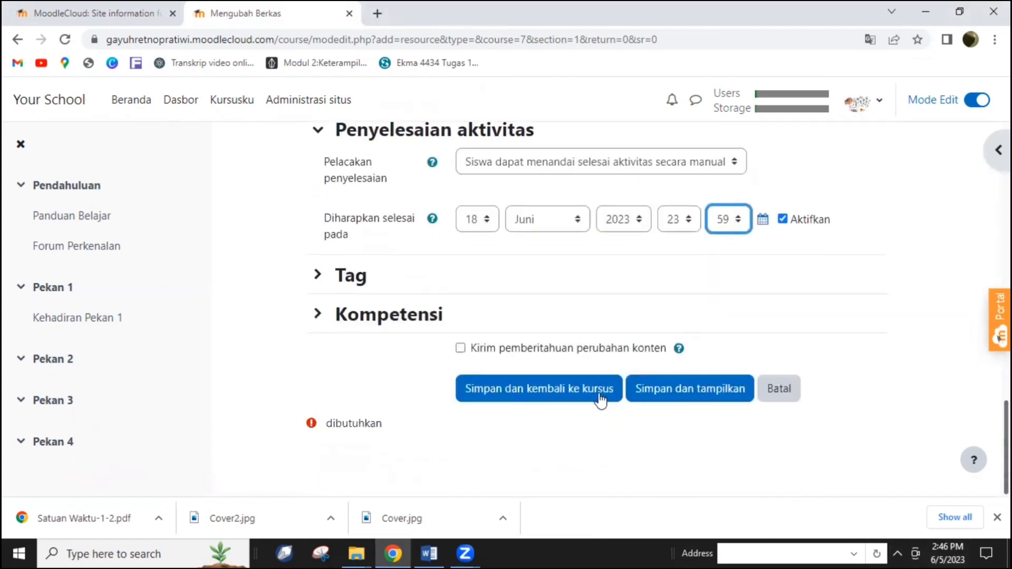
{"action": "left_click", "coordinate": [542, 399]}
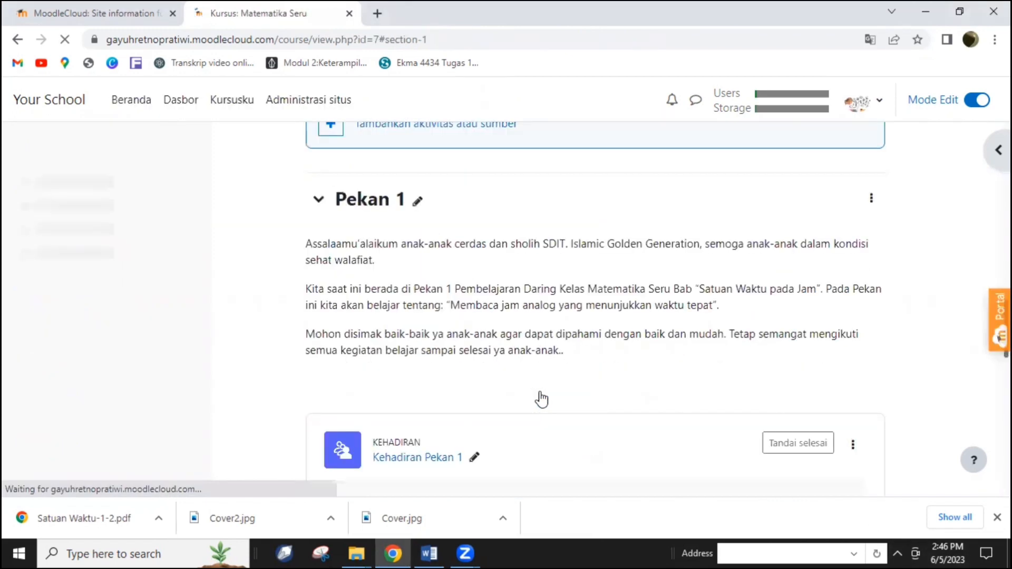
Step: Start adding a new URL resource to Pekan 1, below the Materi 1 file
{"action": "scroll", "coordinate": [450, 357], "scroll_direction": "down", "scroll_amount": 3}
{"action": "left_click", "coordinate": [450, 355]}
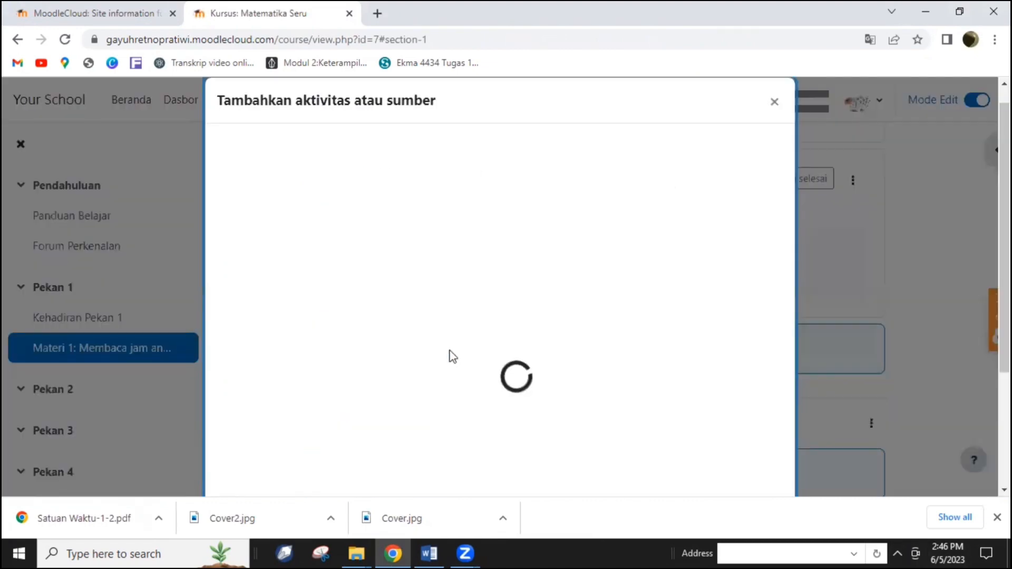
{"action": "scroll", "coordinate": [485, 355], "scroll_direction": "down", "scroll_amount": 5}
{"action": "left_click", "coordinate": [268, 338]}
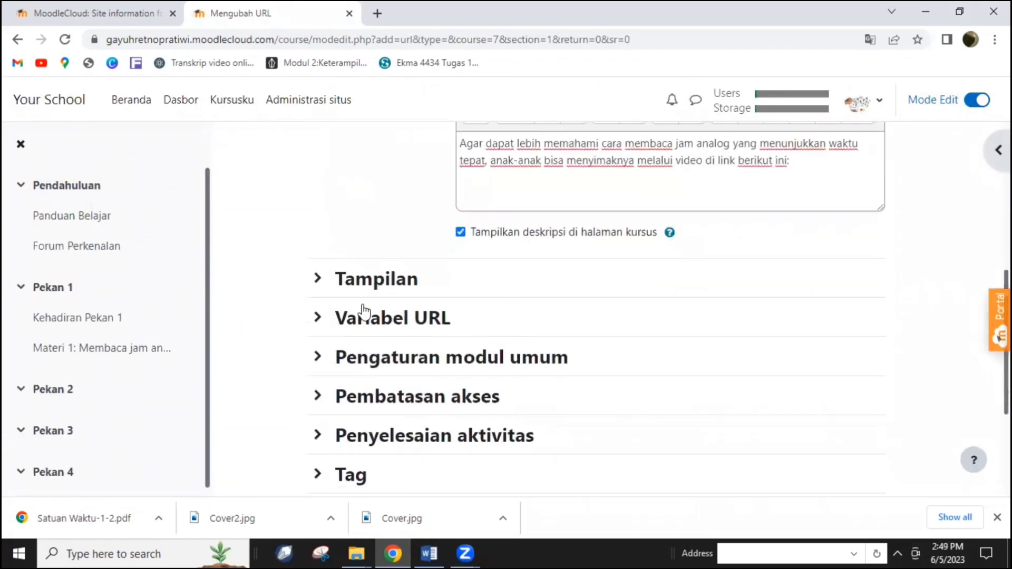
Step: Examine the URL resource's display, URL variable, common module, access restriction and activity completion settings
{"action": "left_click", "coordinate": [329, 283]}
{"action": "scroll", "coordinate": [332, 289], "scroll_direction": "down", "scroll_amount": 3}
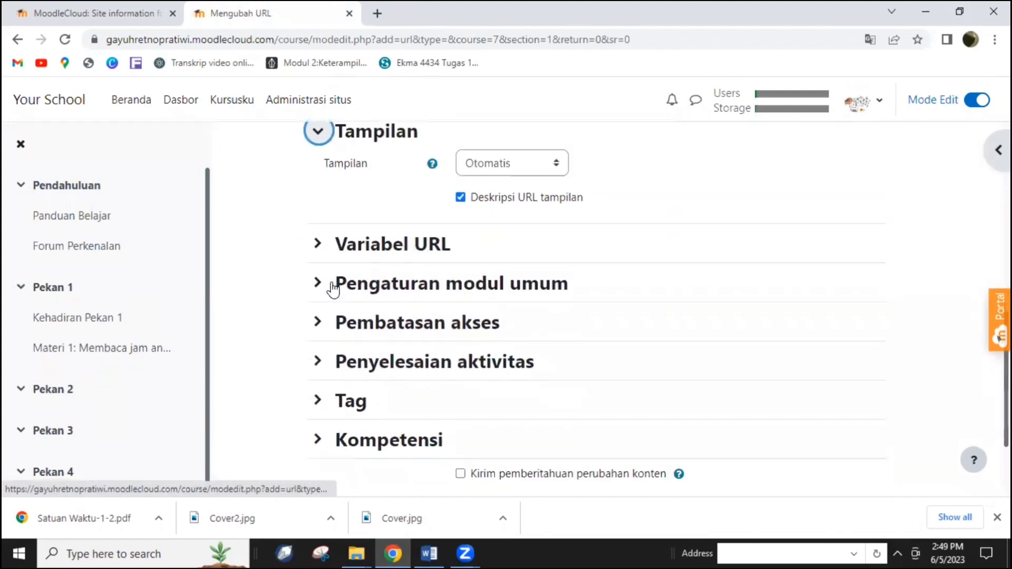
{"action": "left_click", "coordinate": [332, 248]}
{"action": "scroll", "coordinate": [338, 275], "scroll_direction": "down", "scroll_amount": 6}
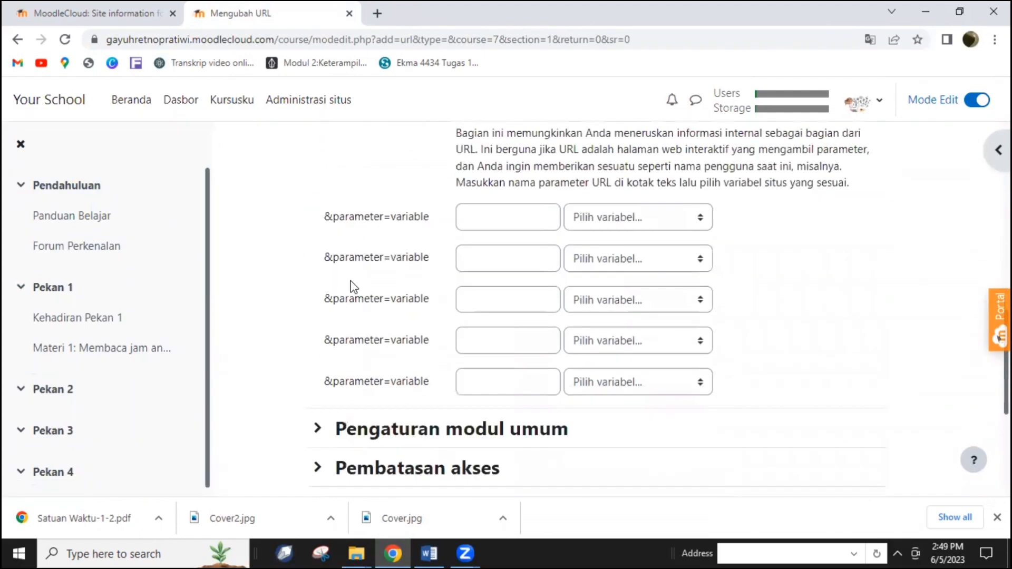
{"action": "left_click", "coordinate": [319, 279]}
{"action": "scroll", "coordinate": [323, 283], "scroll_direction": "down", "scroll_amount": 1}
{"action": "scroll", "coordinate": [323, 283], "scroll_direction": "down", "scroll_amount": 3}
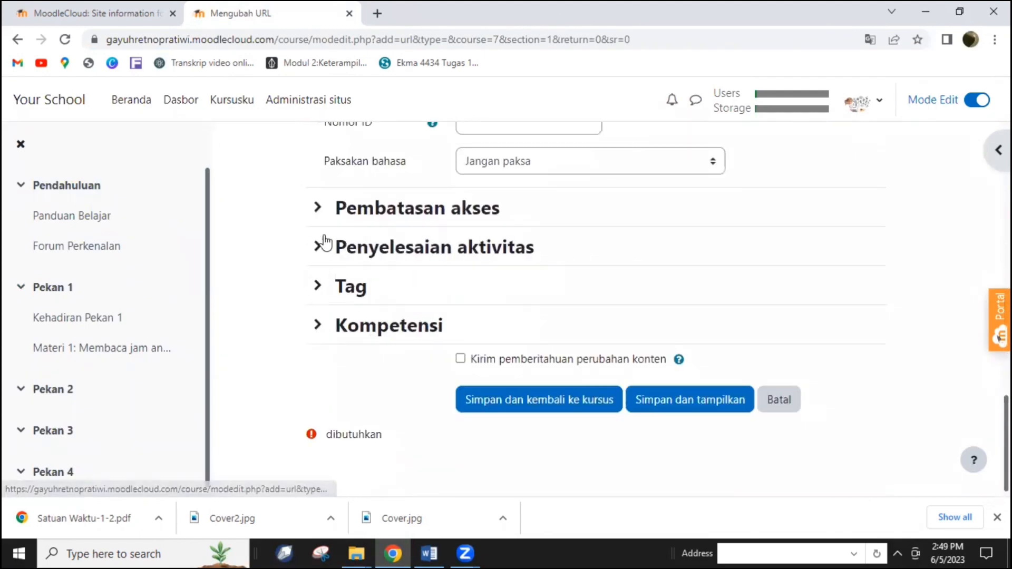
{"action": "left_click", "coordinate": [319, 211]}
{"action": "left_click", "coordinate": [318, 340]}
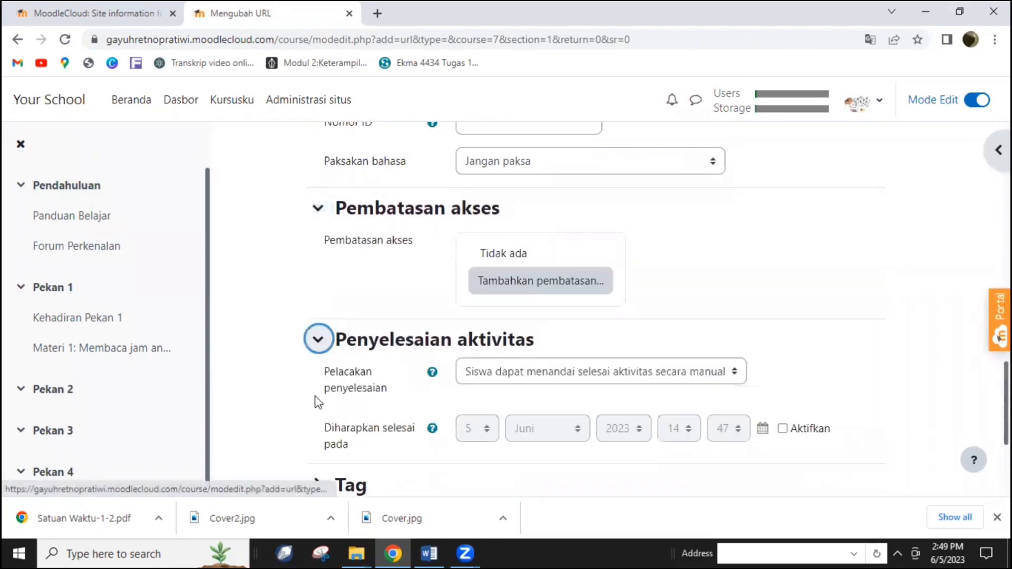
{"action": "scroll", "coordinate": [315, 398], "scroll_direction": "down", "scroll_amount": 4}
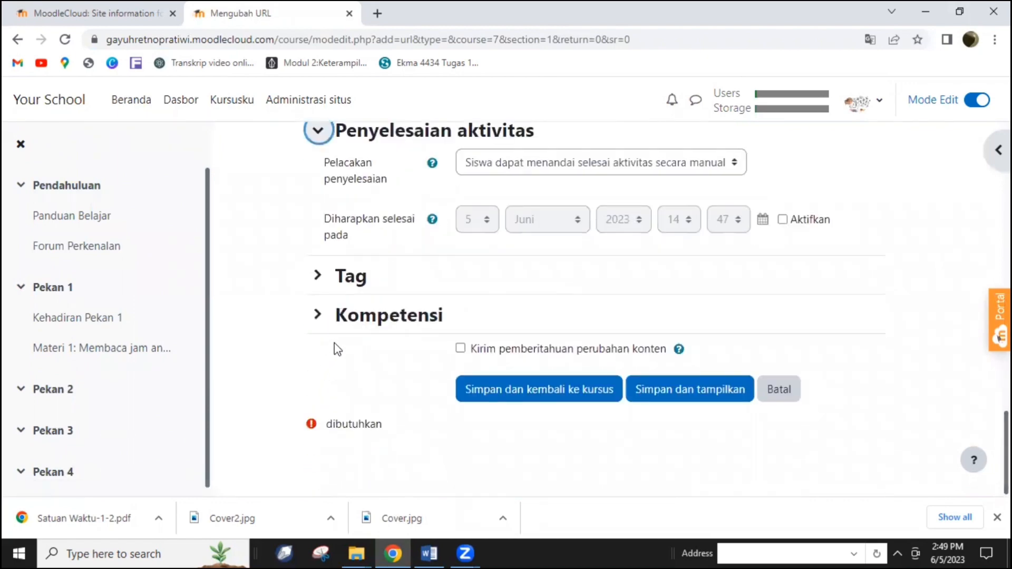
Step: Leave the expected completion date disabled, enable Kirim pemberitahuan perubahan konten, and save the URL resource, returning to the course
{"action": "left_click", "coordinate": [783, 220]}
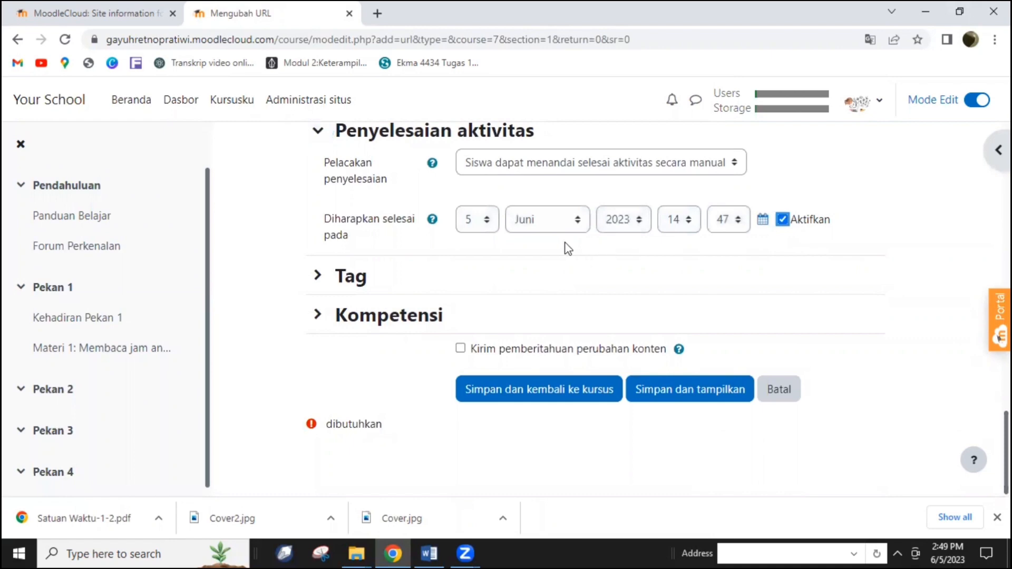
{"action": "left_click", "coordinate": [783, 219]}
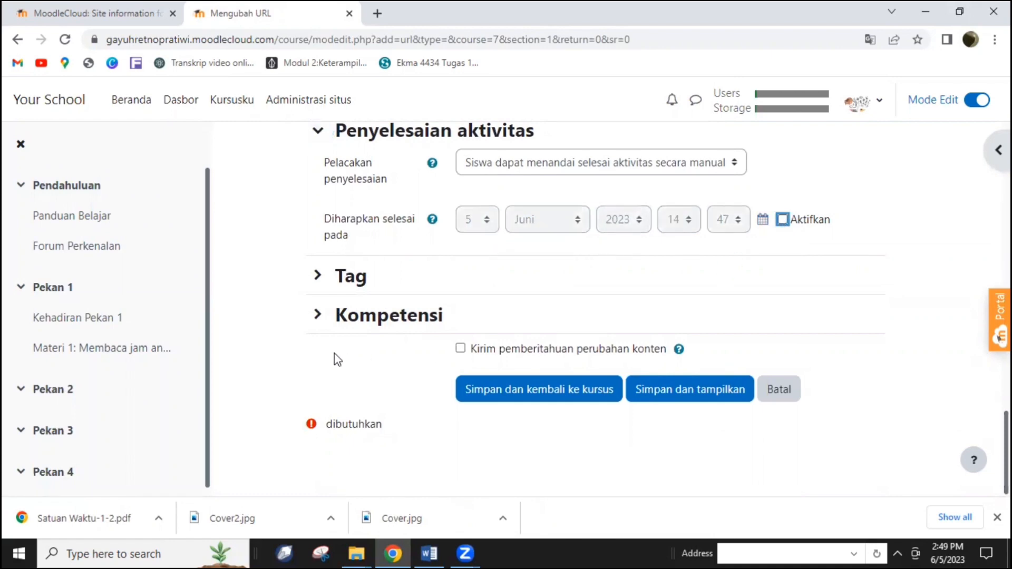
{"action": "left_click", "coordinate": [461, 348]}
{"action": "left_click", "coordinate": [474, 389]}
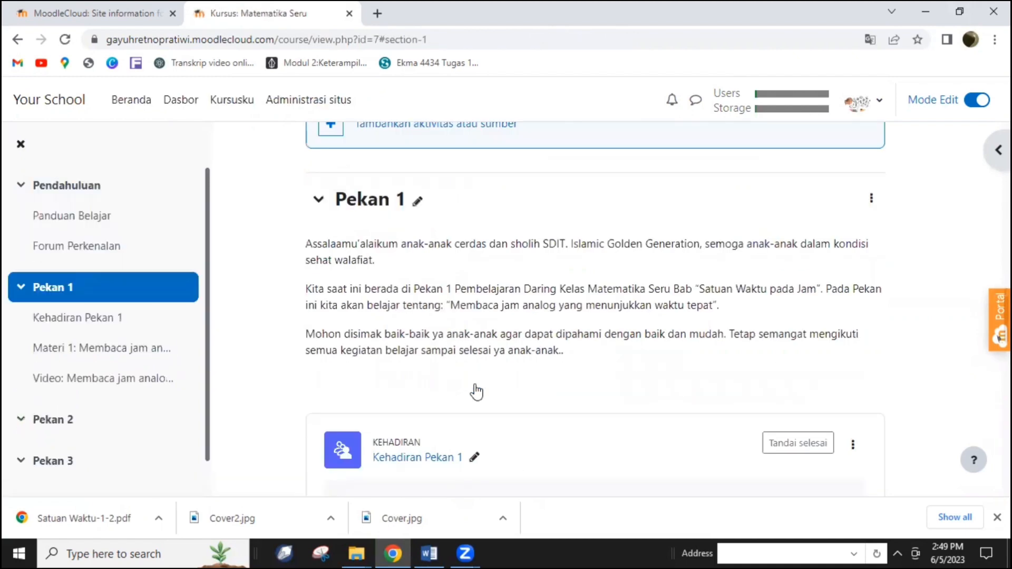
Step: Start adding a new Kuis (quiz) activity to Pekan 1, below the video URL resource
{"action": "scroll", "coordinate": [477, 391], "scroll_direction": "down", "scroll_amount": 8}
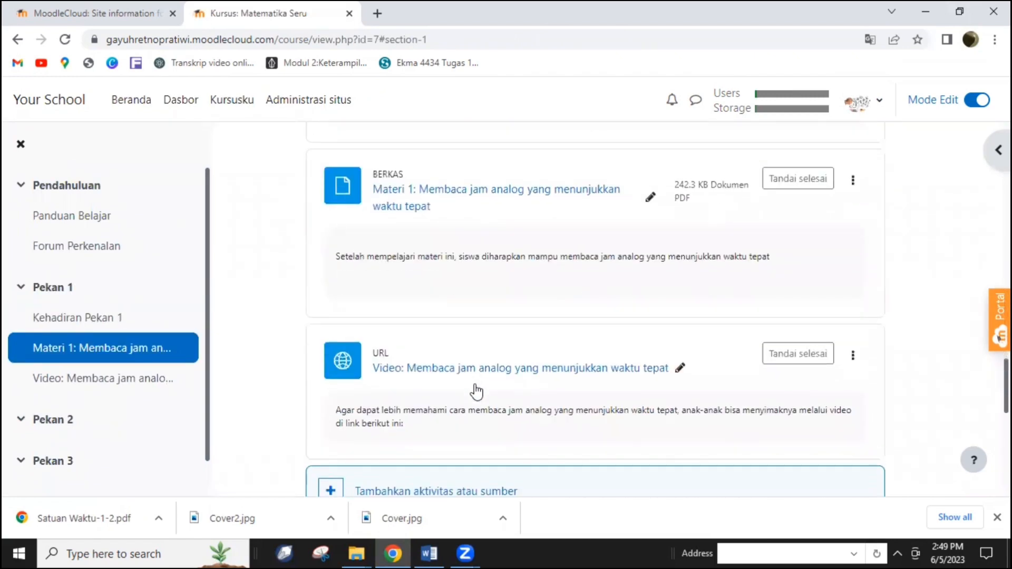
{"action": "scroll", "coordinate": [477, 391], "scroll_direction": "up", "scroll_amount": 3}
{"action": "scroll", "coordinate": [477, 391], "scroll_direction": "down", "scroll_amount": 4}
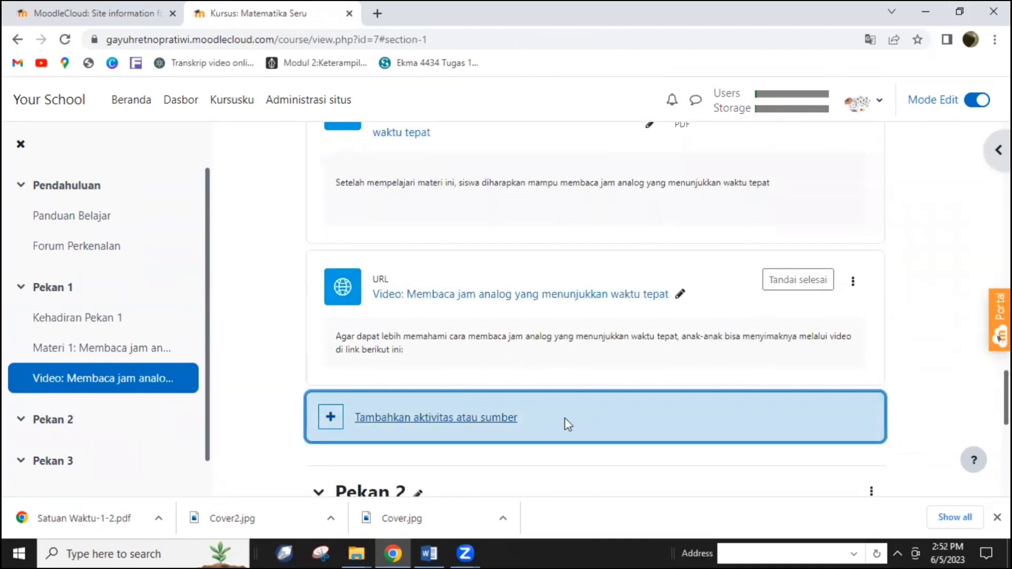
{"action": "left_click", "coordinate": [565, 419]}
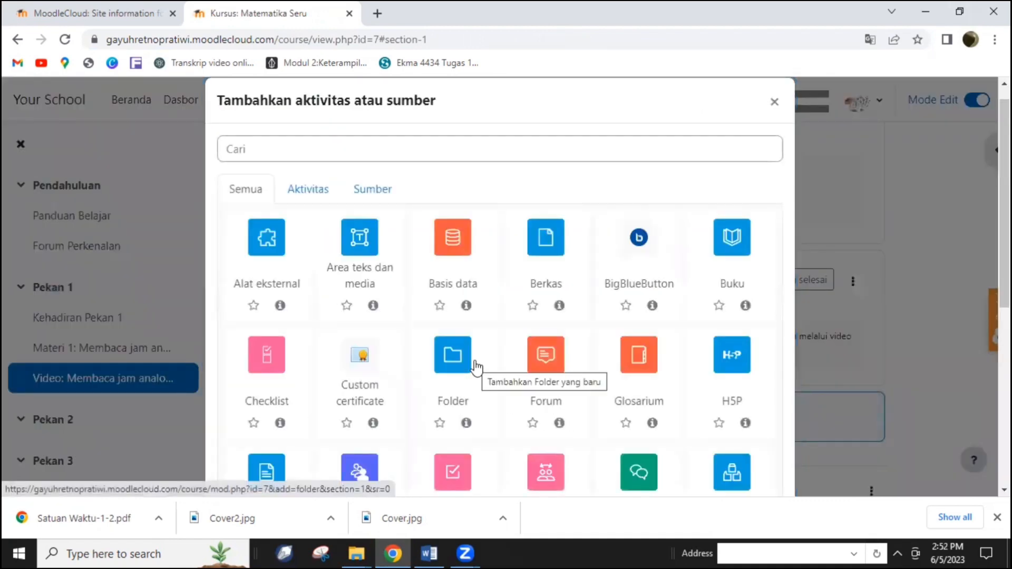
{"action": "scroll", "coordinate": [476, 367], "scroll_direction": "down", "scroll_amount": 3}
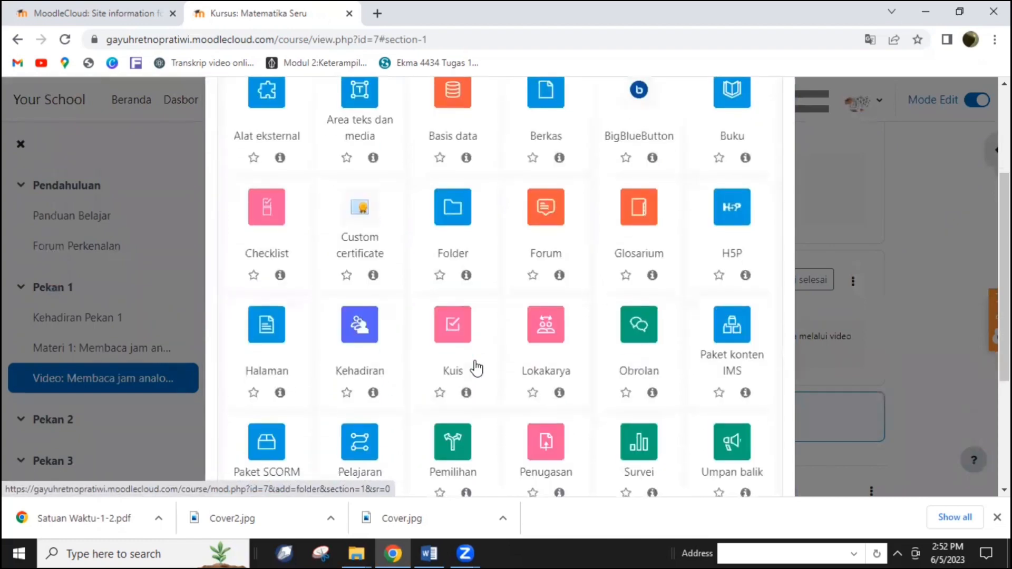
{"action": "scroll", "coordinate": [527, 385], "scroll_direction": "down", "scroll_amount": 3}
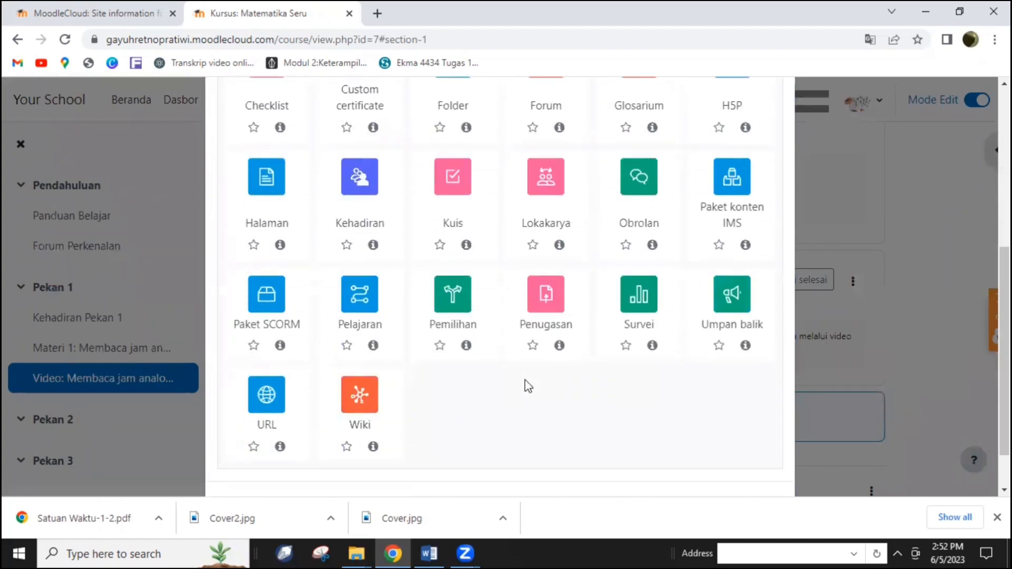
{"action": "left_click", "coordinate": [455, 190]}
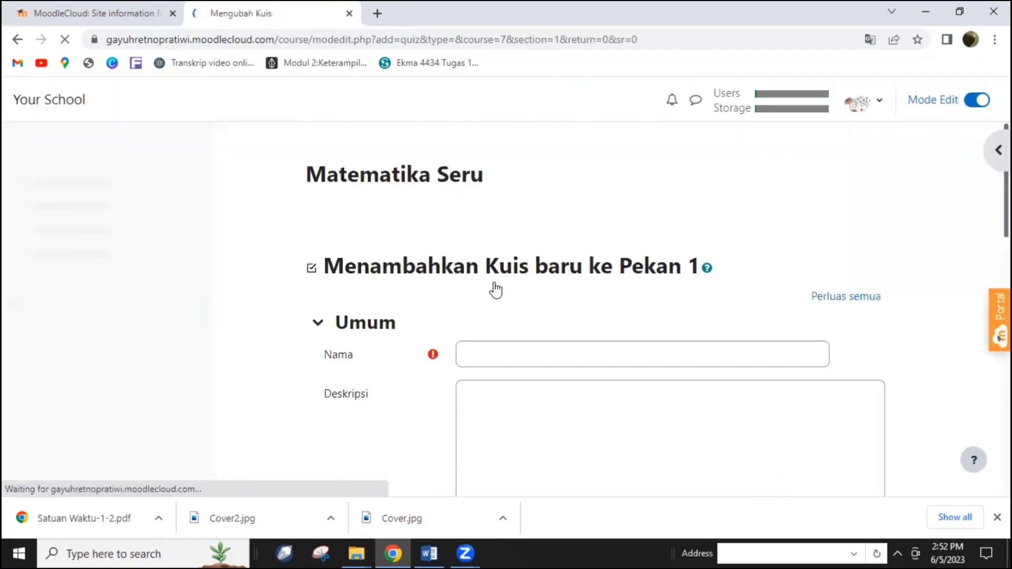
Step: Name the quiz Latihan 1, paste the description "Kerjakan latihan berikut ini untuk dapat memahami materi pembelajaran dengan lebih baik." and show it on the course page
{"action": "scroll", "coordinate": [522, 361], "scroll_direction": "down", "scroll_amount": 5}
{"action": "scroll", "coordinate": [522, 361], "scroll_direction": "down", "scroll_amount": 8}
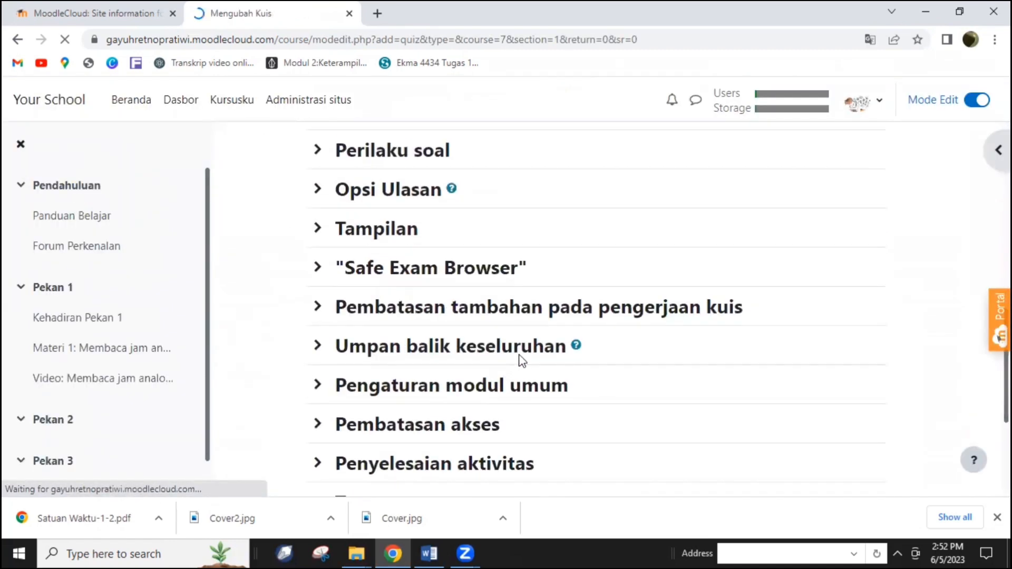
{"action": "scroll", "coordinate": [522, 361], "scroll_direction": "up", "scroll_amount": 12}
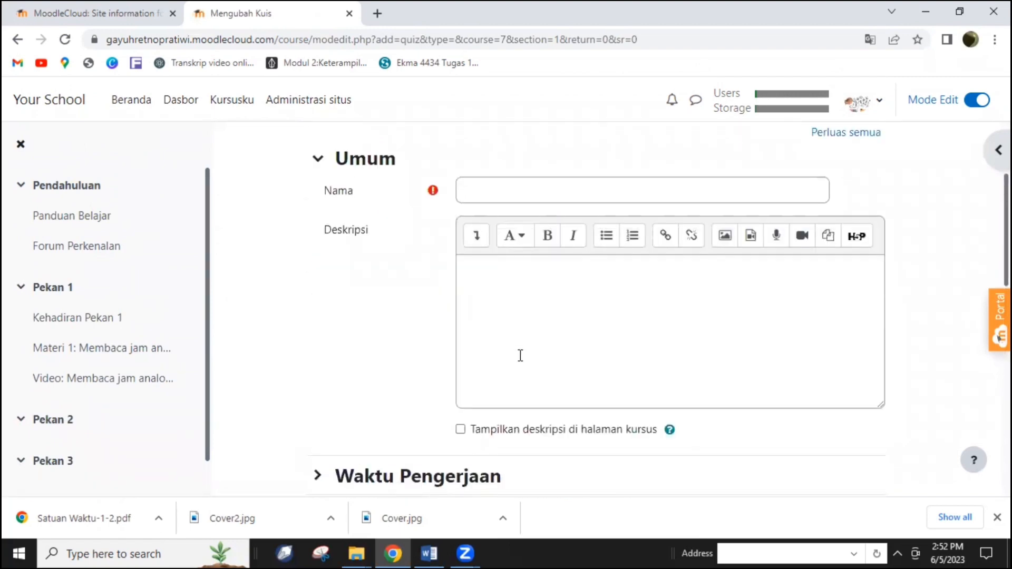
{"action": "scroll", "coordinate": [520, 356], "scroll_direction": "down", "scroll_amount": 3}
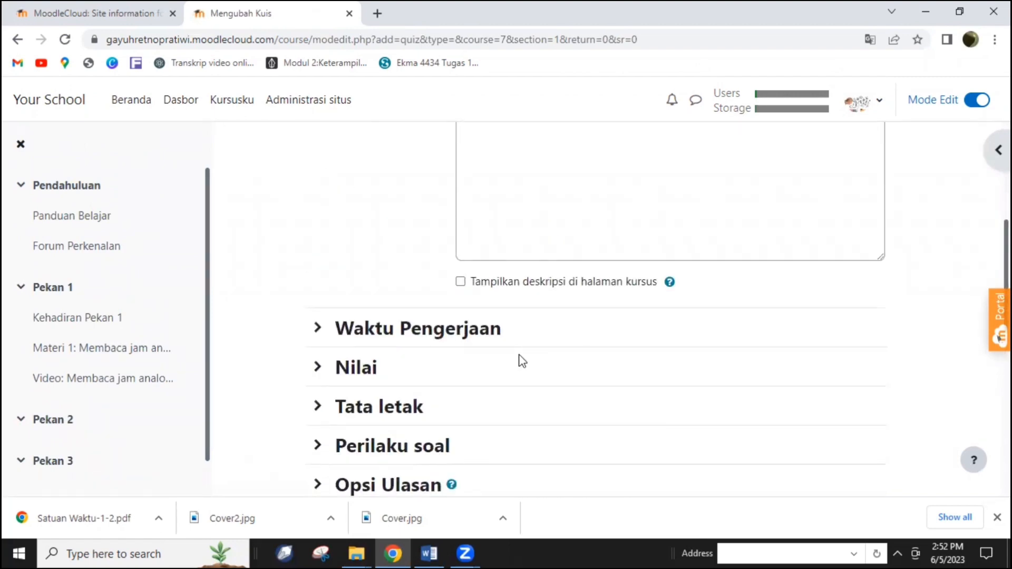
{"action": "left_click", "coordinate": [460, 285]}
{"action": "right_click", "coordinate": [520, 428]}
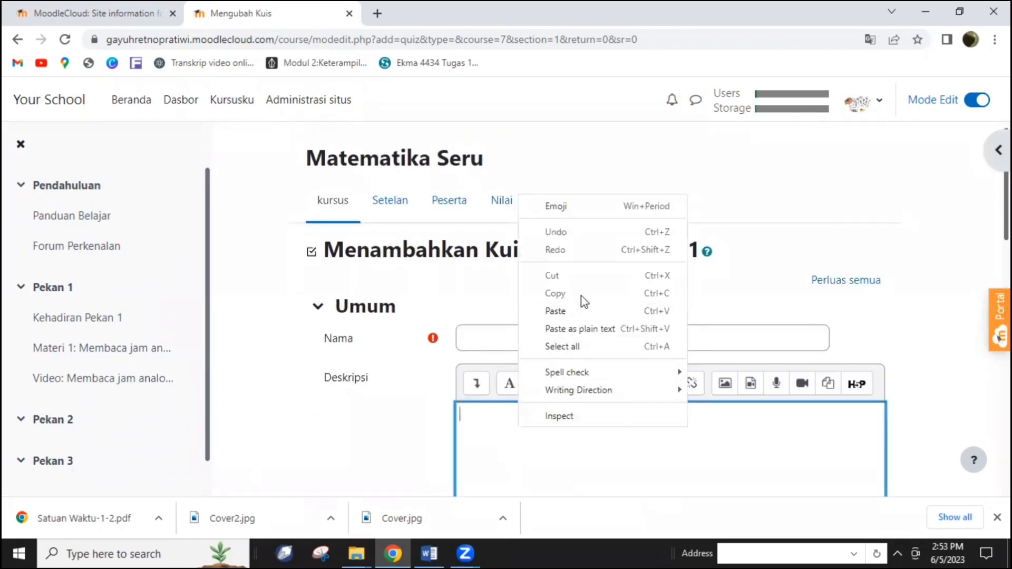
{"action": "left_click", "coordinate": [571, 312]}
{"action": "left_click", "coordinate": [532, 335]}
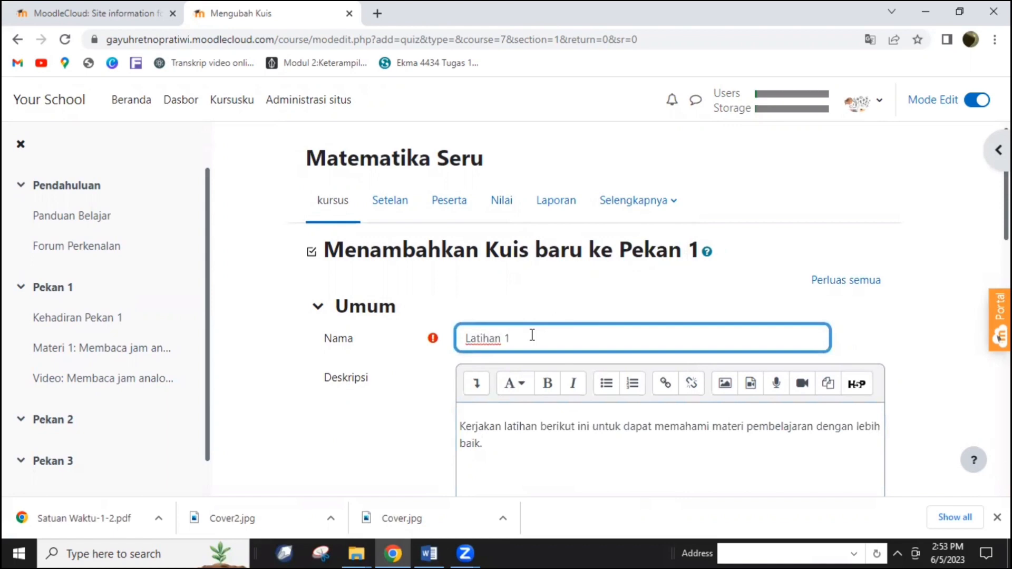
Step: Enable the quiz's opening time and set it to 12 Juni 2023, 00:00
{"action": "scroll", "coordinate": [533, 335], "scroll_direction": "down", "scroll_amount": 7}
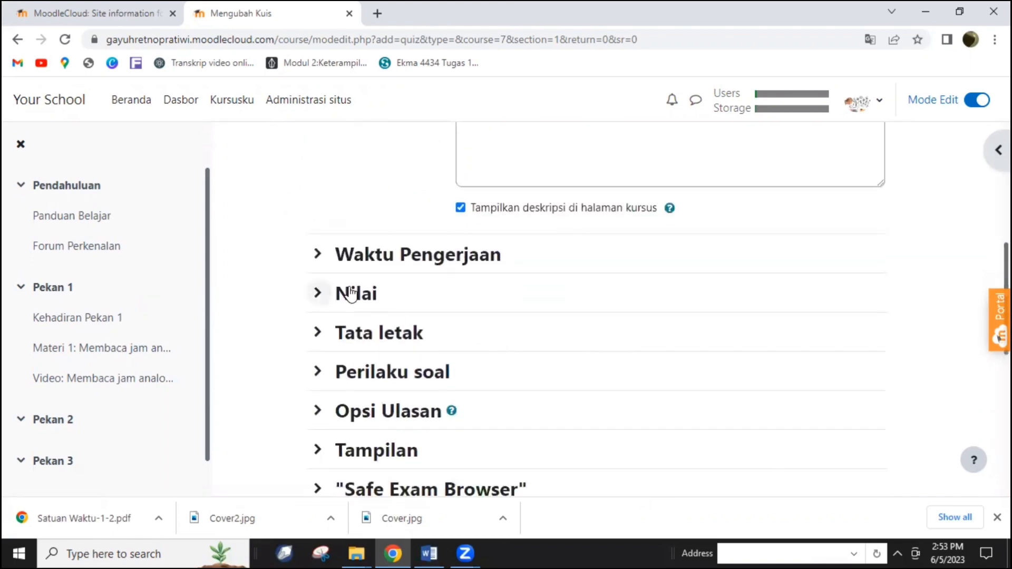
{"action": "left_click", "coordinate": [329, 297]}
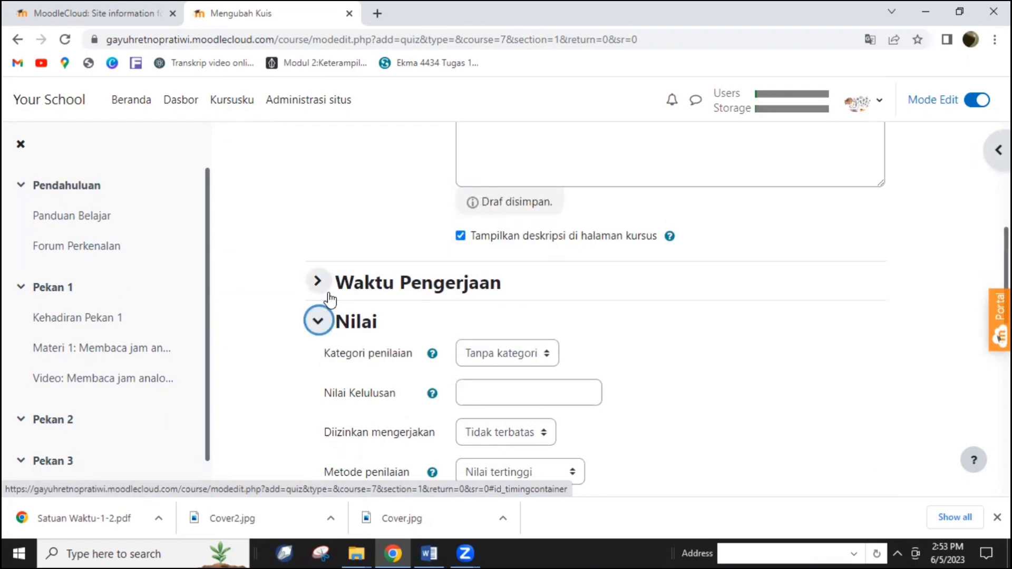
{"action": "left_click", "coordinate": [328, 297]}
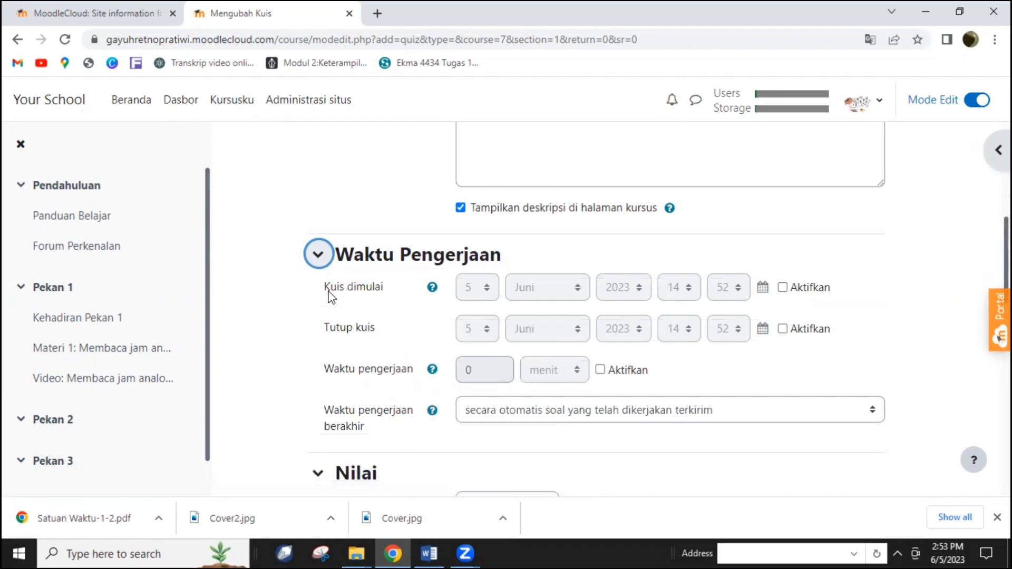
{"action": "left_click", "coordinate": [782, 288]}
{"action": "left_click", "coordinate": [485, 294]}
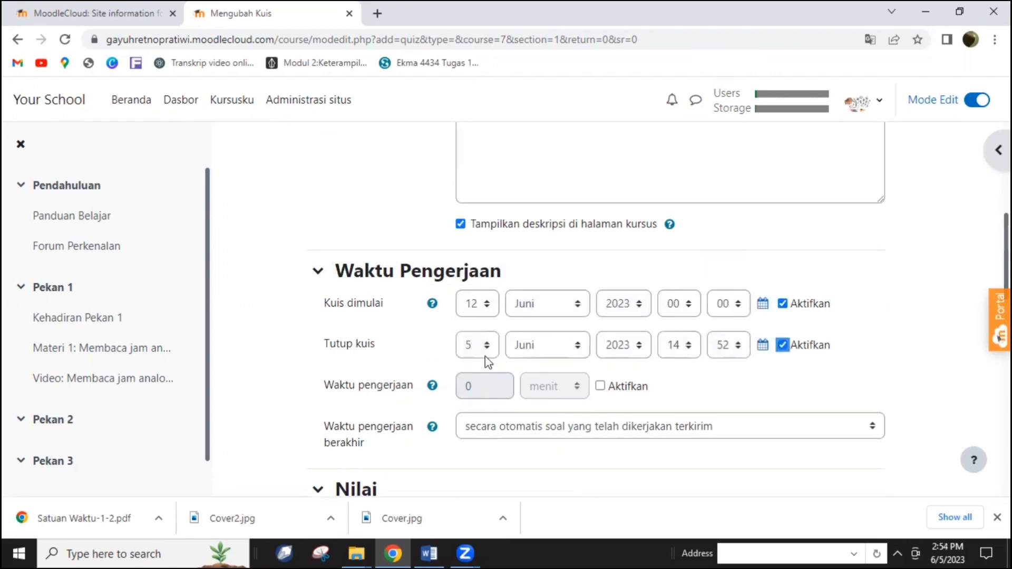
Step: Set the quiz's closing time to 18 Juni 2023, 23:59
{"action": "left_click", "coordinate": [478, 345]}
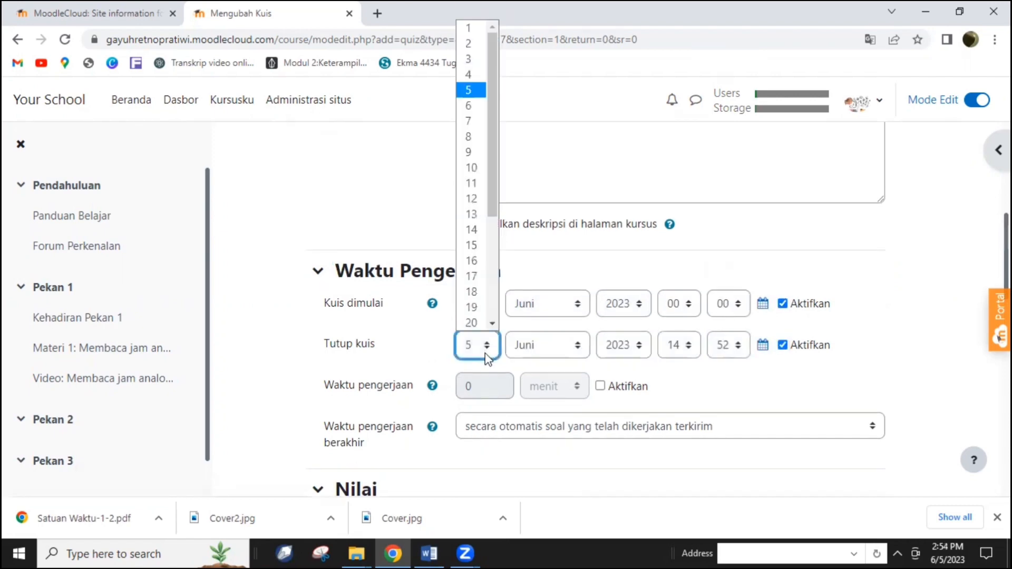
{"action": "left_click", "coordinate": [481, 291]}
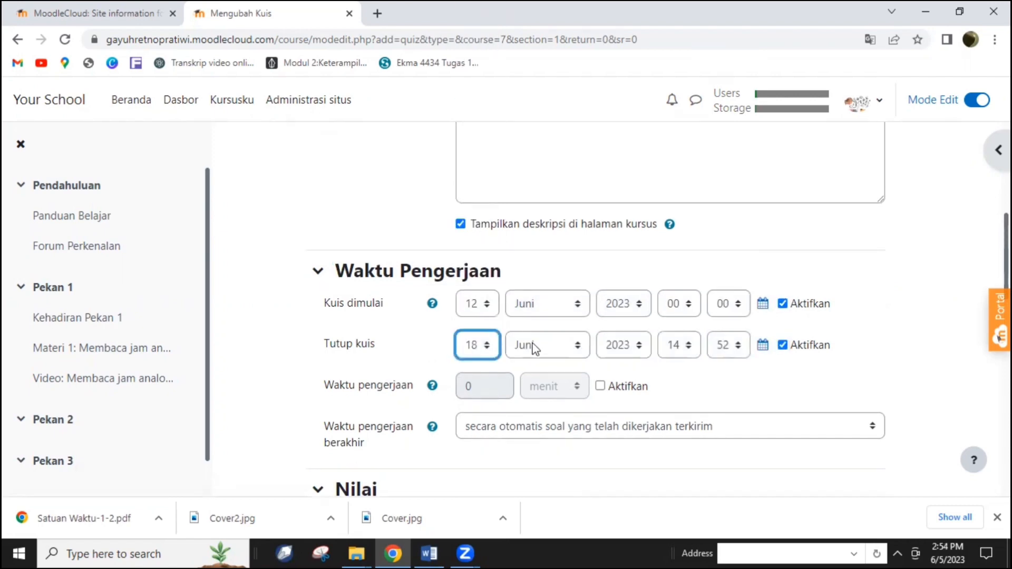
{"action": "left_click", "coordinate": [695, 349]}
{"action": "scroll", "coordinate": [699, 275], "scroll_direction": "down", "scroll_amount": 1}
{"action": "scroll", "coordinate": [700, 274], "scroll_direction": "down", "scroll_amount": 1}
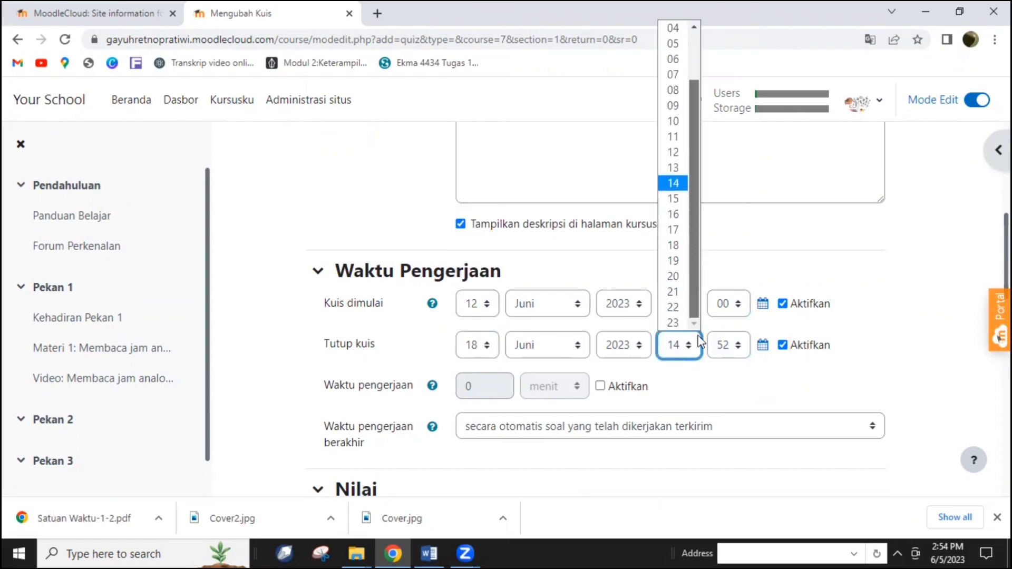
{"action": "left_click", "coordinate": [683, 324]}
{"action": "left_click", "coordinate": [740, 354]}
{"action": "left_click_drag", "start_coordinate": [745, 279], "coordinate": [743, 345]}
{"action": "left_click", "coordinate": [727, 323]}
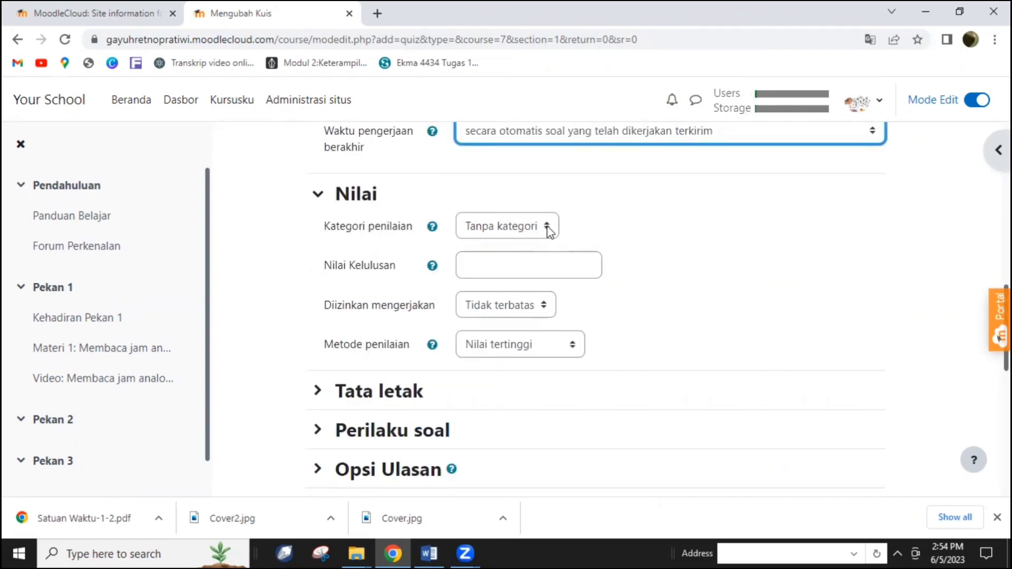
Step: Examine the quiz's grade category, grading, page layout, question behaviour and review settings
{"action": "left_click", "coordinate": [548, 226]}
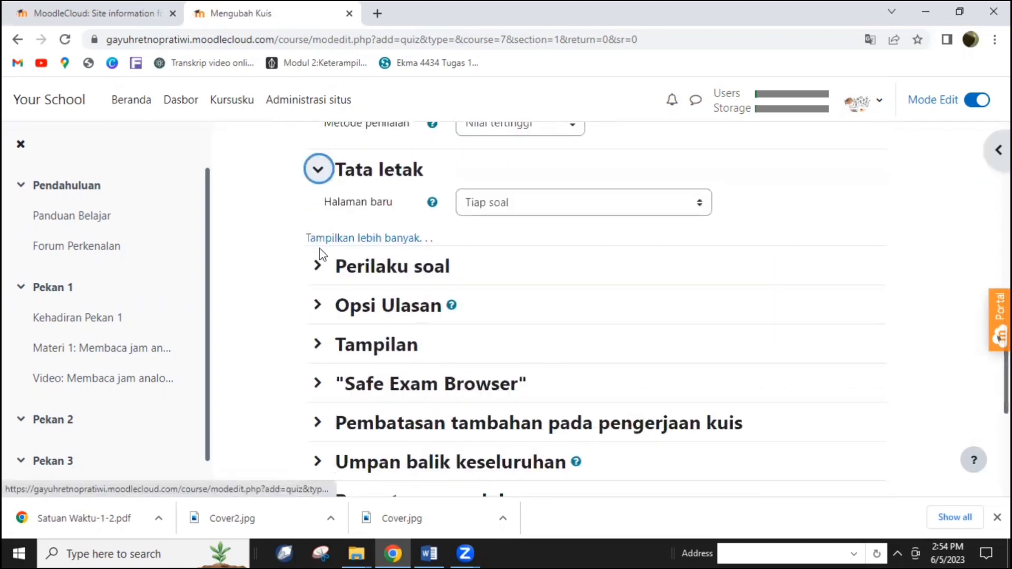
{"action": "key", "text": "alt+Down"}
{"action": "key", "text": "Escape"}
{"action": "left_click", "coordinate": [326, 275]}
{"action": "scroll", "coordinate": [323, 274], "scroll_direction": "down", "scroll_amount": 2}
{"action": "left_click", "coordinate": [318, 268]}
{"action": "scroll", "coordinate": [325, 276], "scroll_direction": "down", "scroll_amount": 3}
{"action": "scroll", "coordinate": [322, 269], "scroll_direction": "down", "scroll_amount": 4}
{"action": "left_click", "coordinate": [318, 259]}
{"action": "scroll", "coordinate": [311, 272], "scroll_direction": "down", "scroll_amount": 5}
{"action": "scroll", "coordinate": [312, 305], "scroll_direction": "up", "scroll_amount": 15}
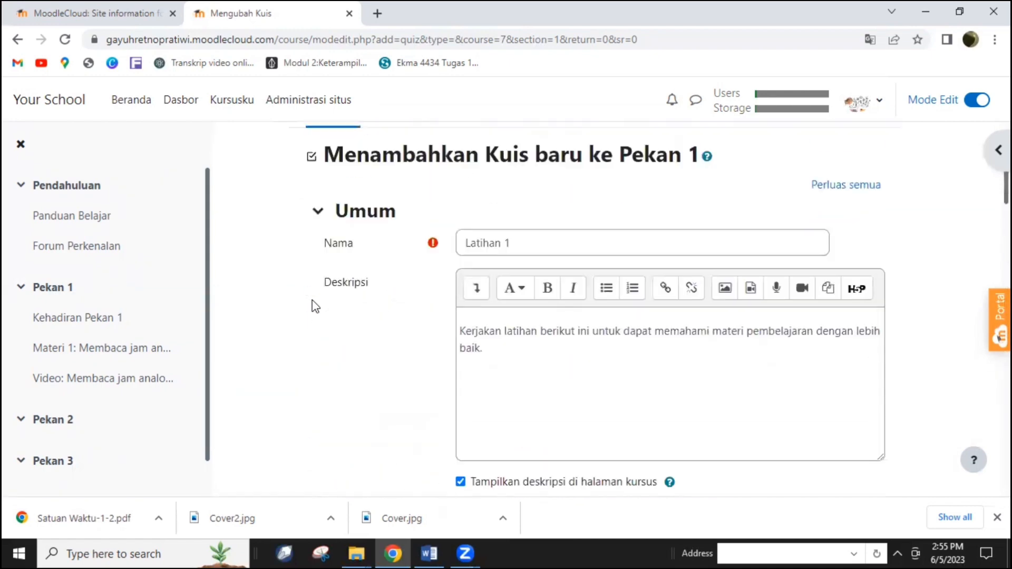
Step: Examine the available question behaviour modes, the additional behaviour option and the review options of the quiz
{"action": "scroll", "coordinate": [313, 305], "scroll_direction": "down", "scroll_amount": 10}
{"action": "left_click", "coordinate": [581, 340]}
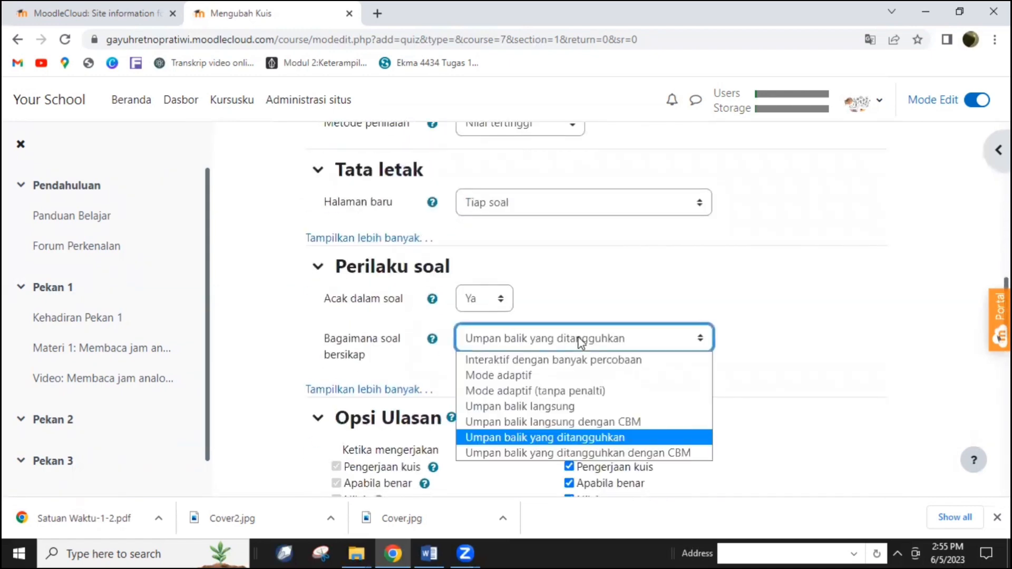
{"action": "left_click", "coordinate": [761, 353]}
{"action": "scroll", "coordinate": [475, 327], "scroll_direction": "down", "scroll_amount": 2}
{"action": "left_click", "coordinate": [370, 315]}
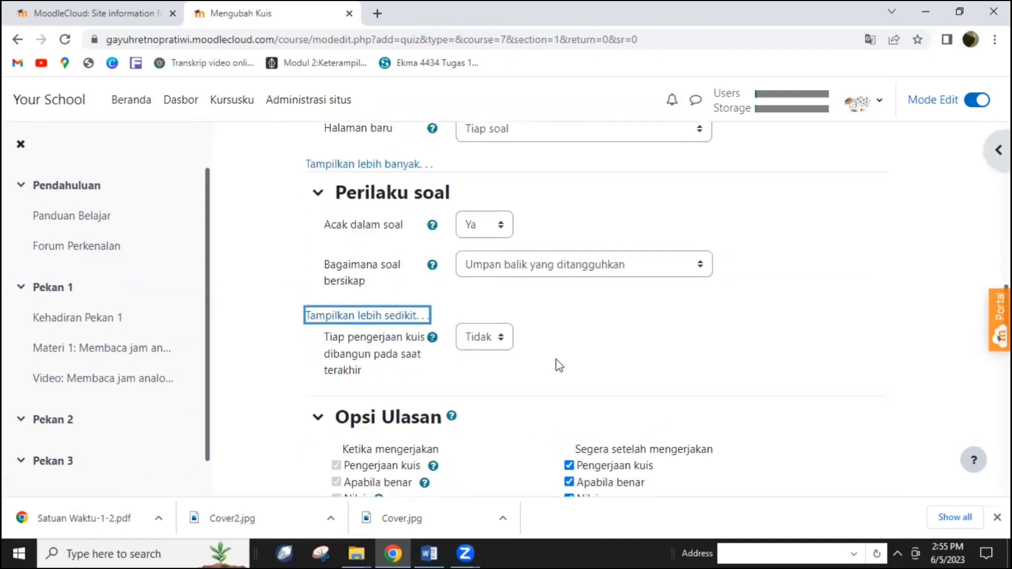
{"action": "scroll", "coordinate": [533, 360], "scroll_direction": "down", "scroll_amount": 4}
{"action": "scroll", "coordinate": [527, 358], "scroll_direction": "down", "scroll_amount": 2}
{"action": "scroll", "coordinate": [525, 358], "scroll_direction": "up", "scroll_amount": 2}
{"action": "scroll", "coordinate": [525, 357], "scroll_direction": "down", "scroll_amount": 12}
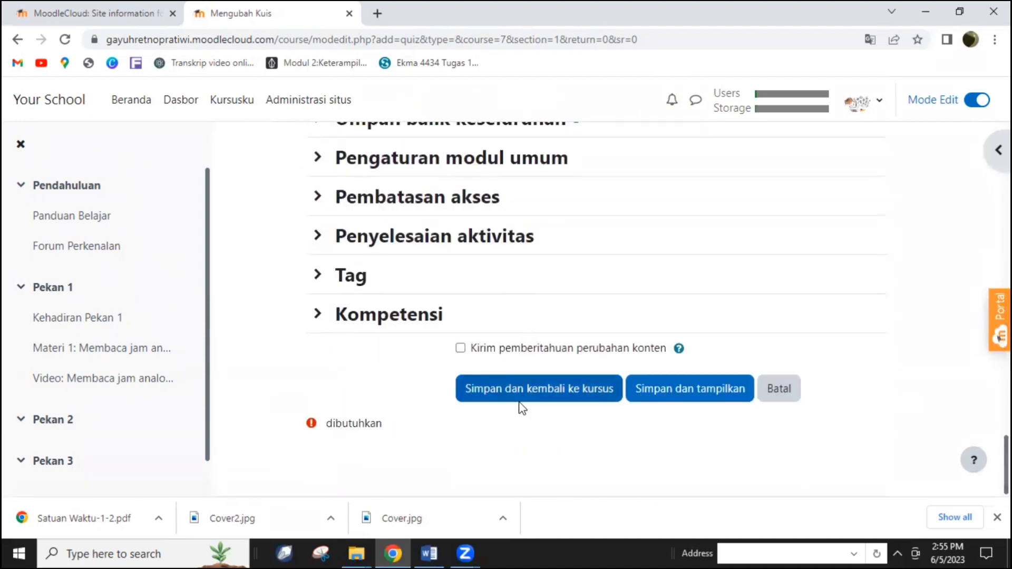
Step: Save the quiz, return to the course and bring up Latihan 1 in Pekan 1
{"action": "left_click", "coordinate": [522, 391]}
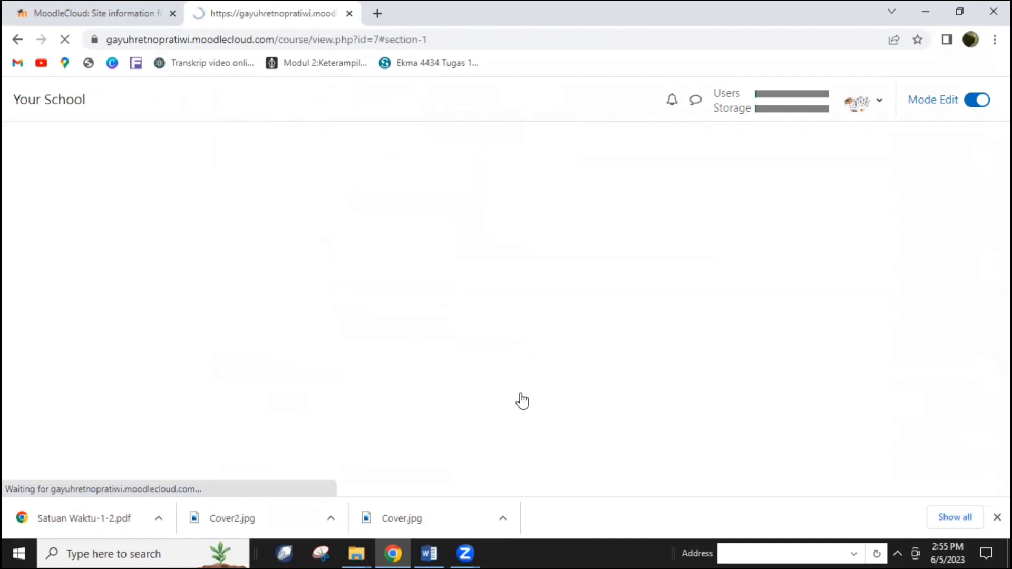
{"action": "scroll", "coordinate": [527, 390], "scroll_direction": "down", "scroll_amount": 10}
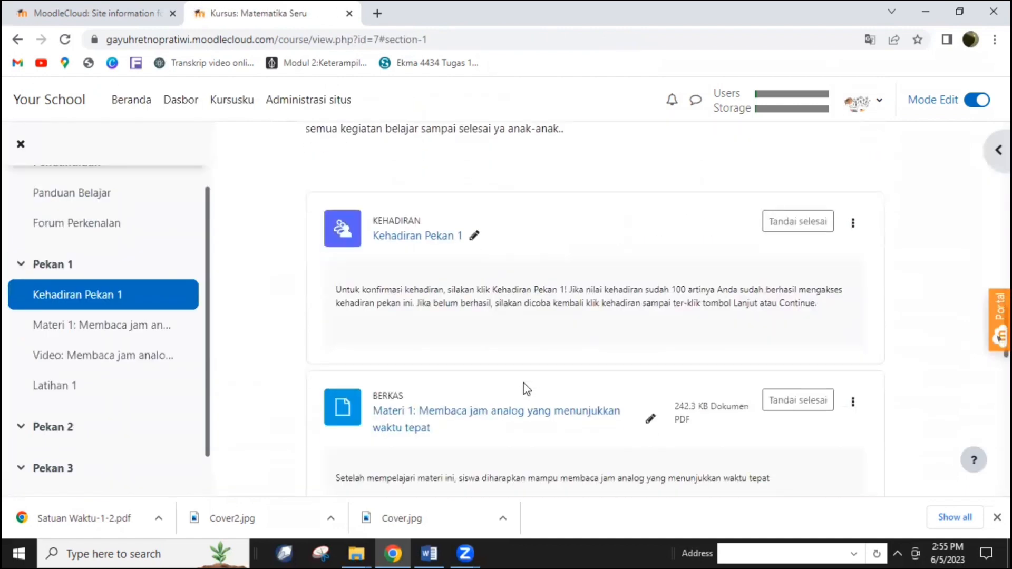
{"action": "scroll", "coordinate": [524, 383], "scroll_direction": "down", "scroll_amount": 1}
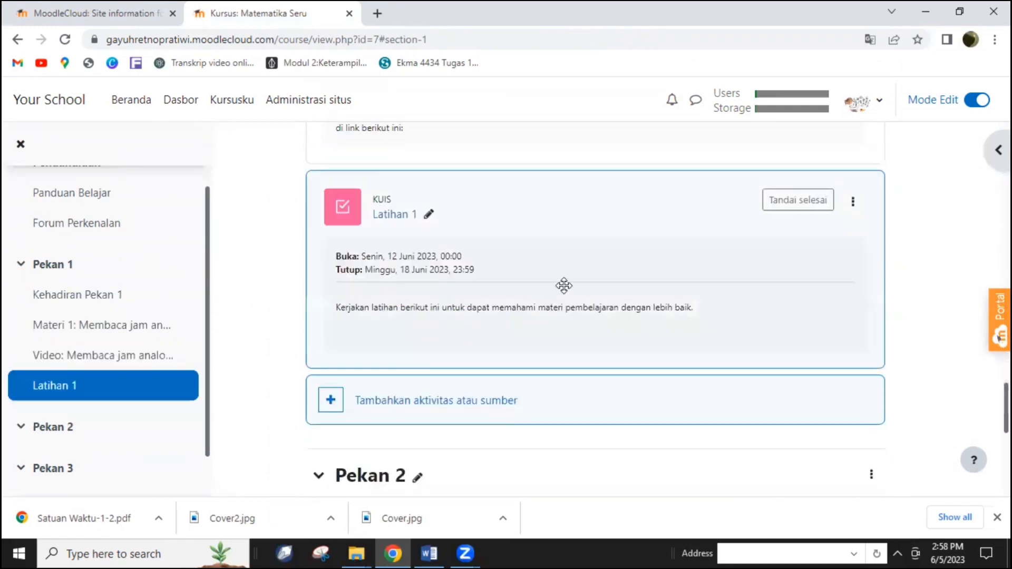
Step: Reopen the settings of the Latihan 1 quiz, then save and display the quiz
{"action": "left_click", "coordinate": [851, 212]}
{"action": "left_click", "coordinate": [789, 237]}
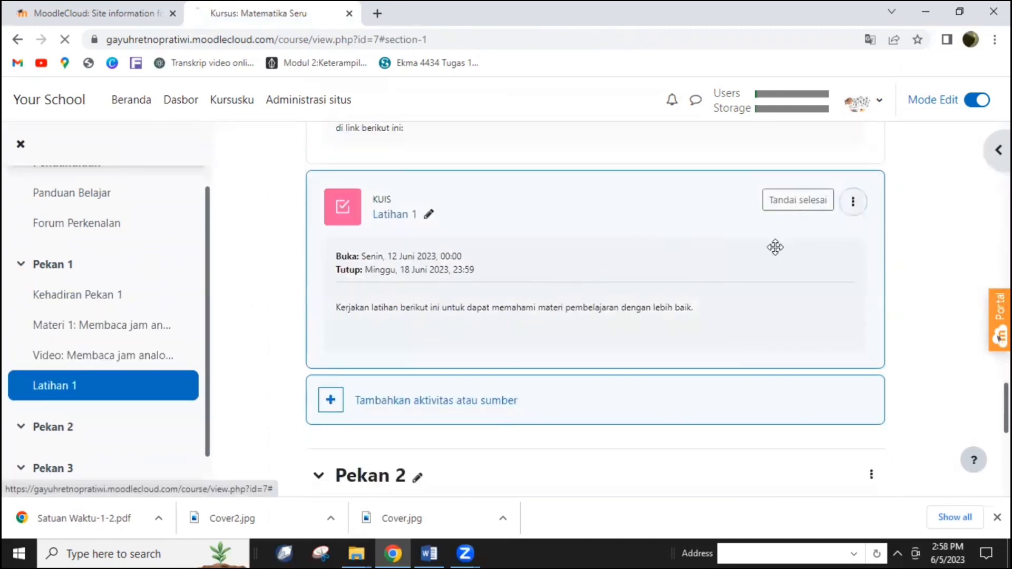
{"action": "scroll", "coordinate": [718, 277], "scroll_direction": "down", "scroll_amount": 6}
{"action": "scroll", "coordinate": [718, 277], "scroll_direction": "down", "scroll_amount": 8}
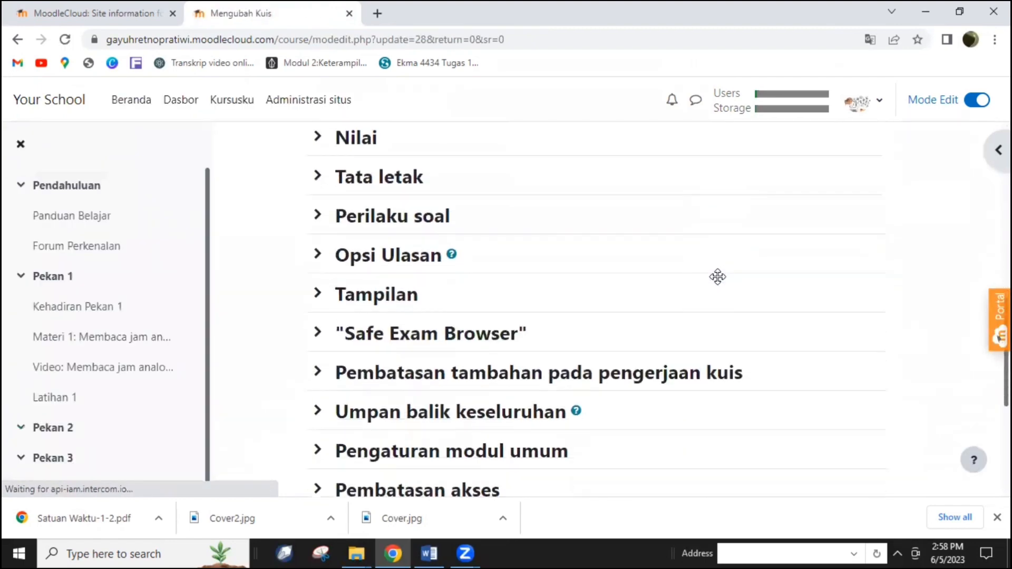
{"action": "left_click", "coordinate": [670, 391]}
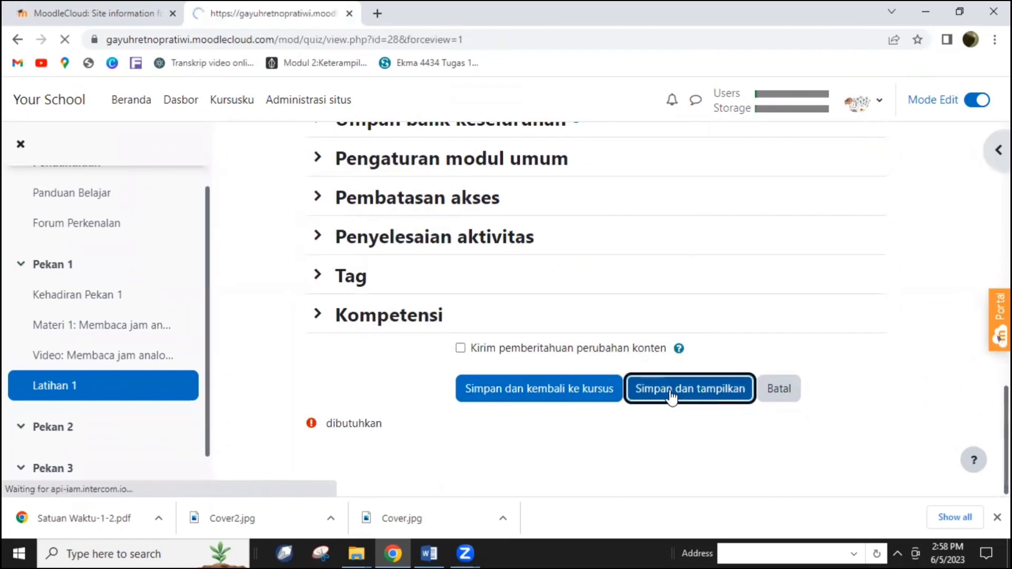
Step: Open the page for adding questions to the Latihan 1 quiz
{"action": "scroll", "coordinate": [671, 399], "scroll_direction": "down", "scroll_amount": 3}
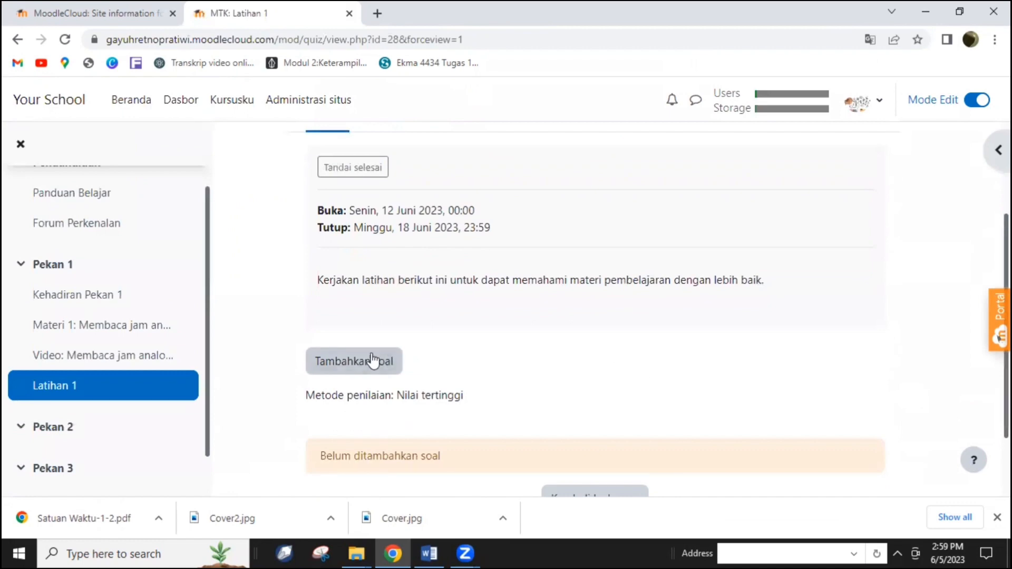
{"action": "scroll", "coordinate": [364, 361], "scroll_direction": "down", "scroll_amount": 1}
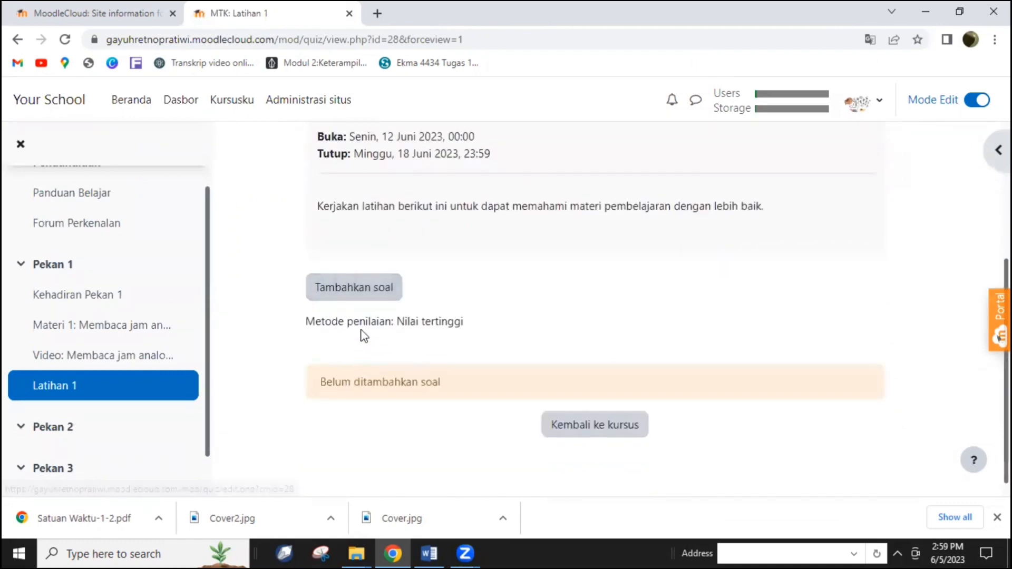
{"action": "left_click", "coordinate": [366, 293]}
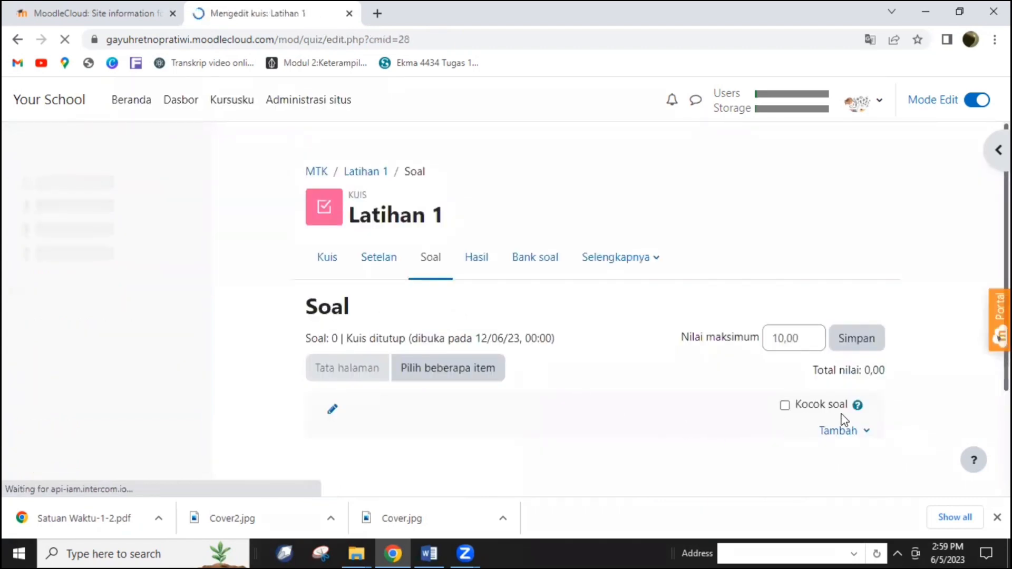
Step: Add a new question of the type Pilihan ganda to the quiz
{"action": "left_click", "coordinate": [858, 431]}
{"action": "scroll", "coordinate": [830, 453], "scroll_direction": "down", "scroll_amount": 3}
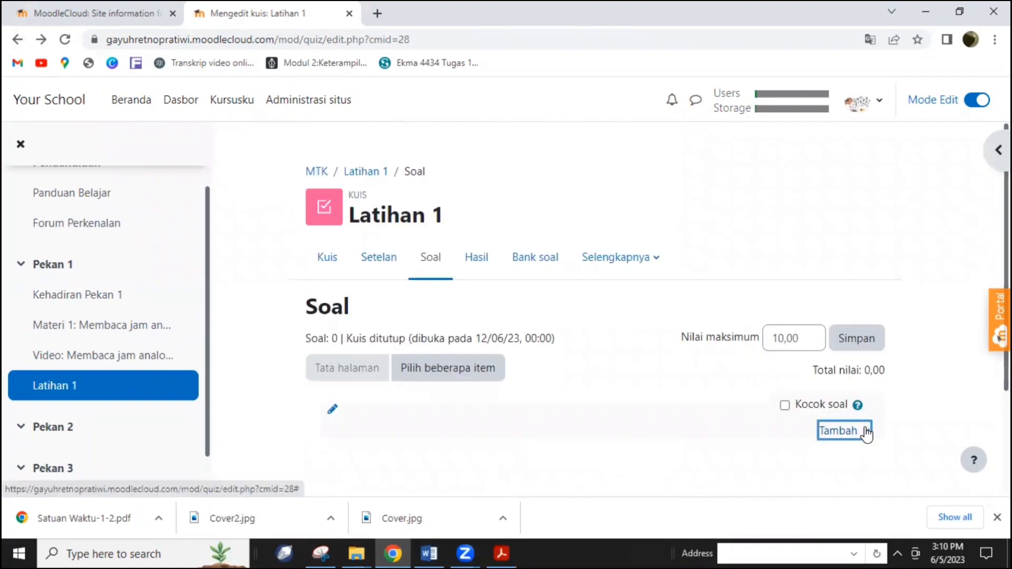
{"action": "left_click", "coordinate": [860, 432]}
{"action": "scroll", "coordinate": [844, 427], "scroll_direction": "down", "scroll_amount": 3}
{"action": "left_click", "coordinate": [807, 317]}
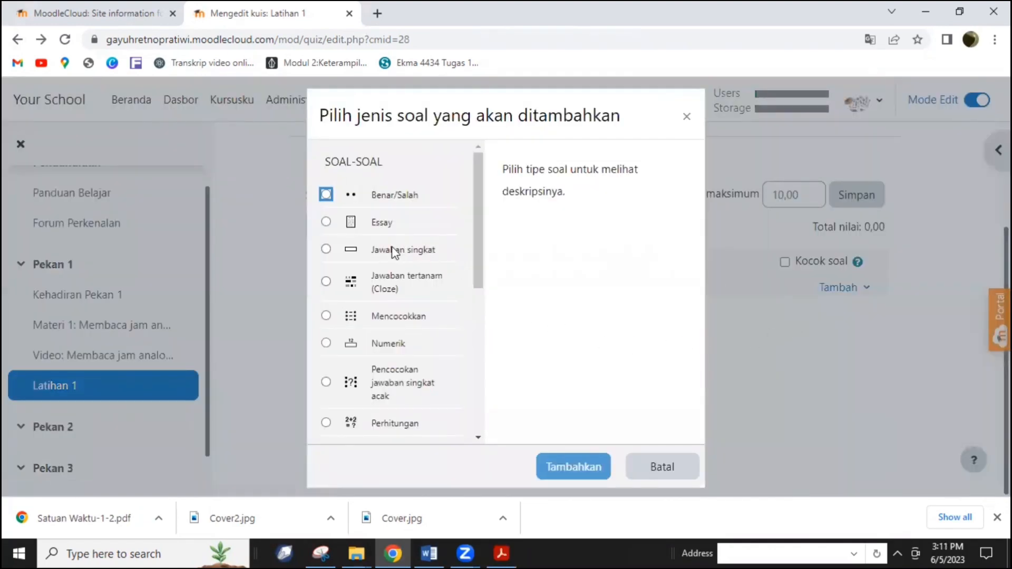
{"action": "scroll", "coordinate": [389, 287], "scroll_direction": "down", "scroll_amount": 2}
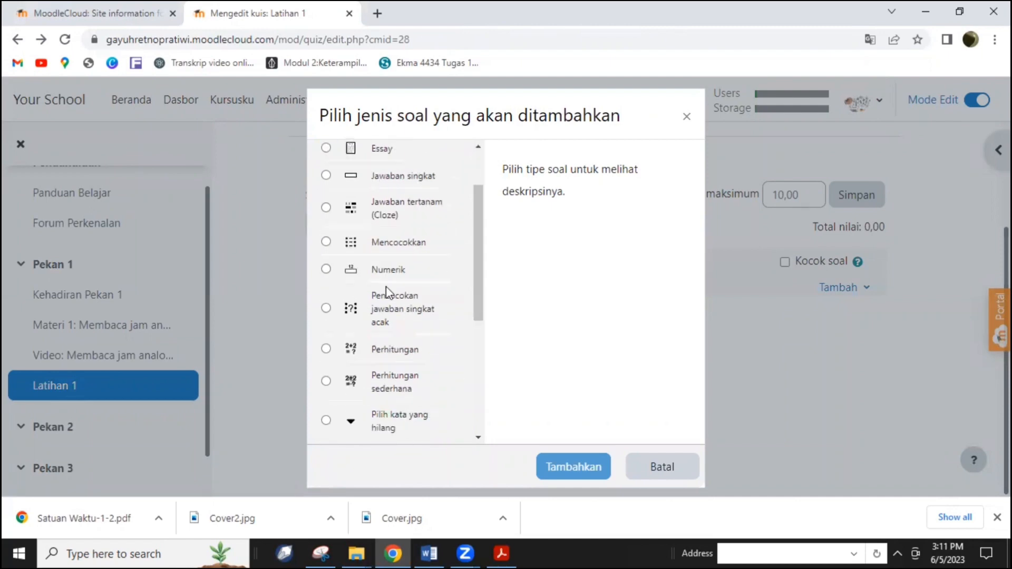
{"action": "scroll", "coordinate": [386, 287], "scroll_direction": "down", "scroll_amount": 4}
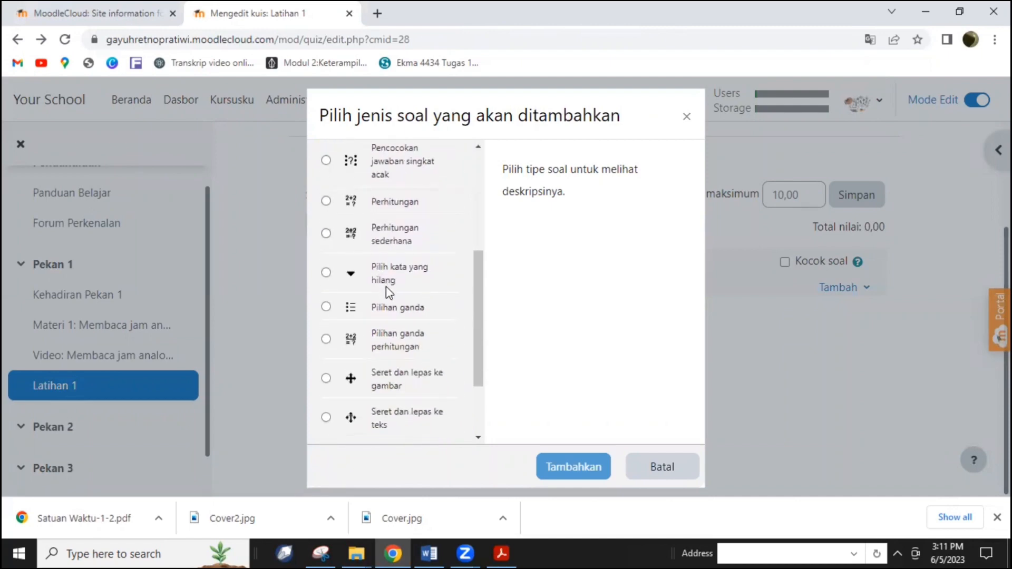
{"action": "left_click", "coordinate": [346, 314]}
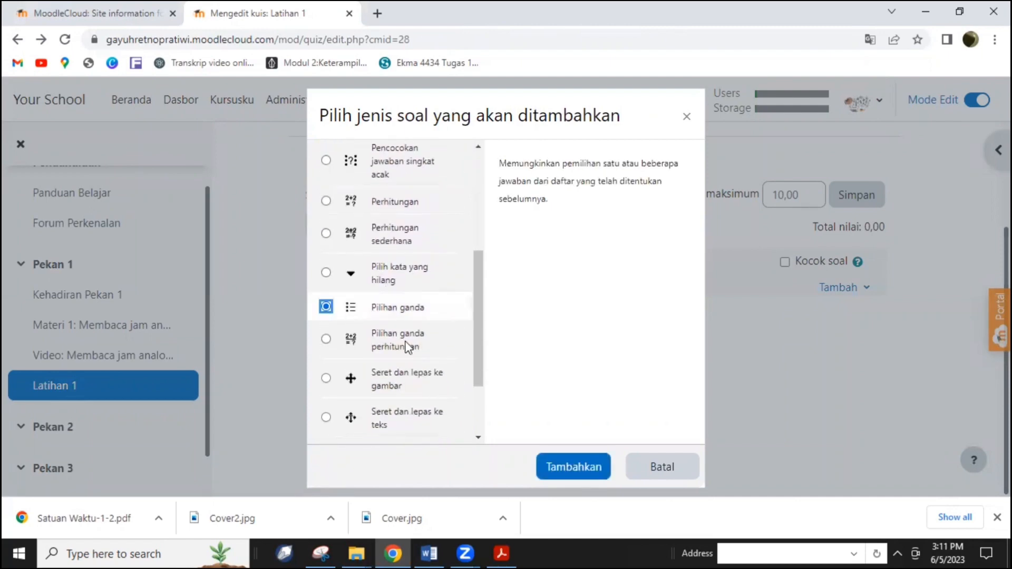
{"action": "left_click", "coordinate": [561, 467]}
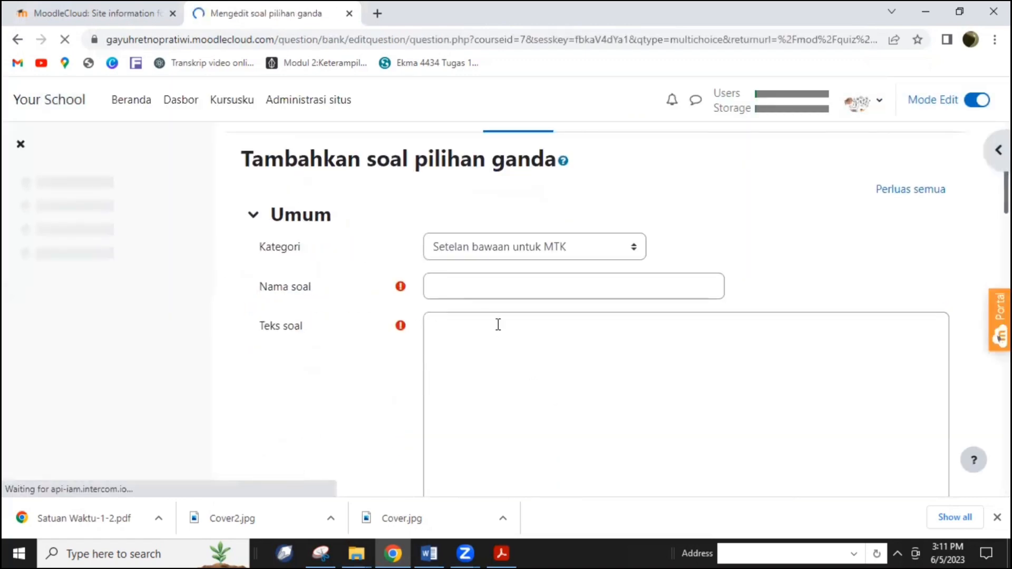
Step: Name the question Soal 1 and paste "Kerjakan latihan berikut ini untuk dapat memahami materi pembelajaran dengan lebih baik." as its text
{"action": "left_click", "coordinate": [489, 285]}
{"action": "type", "text": "So"}
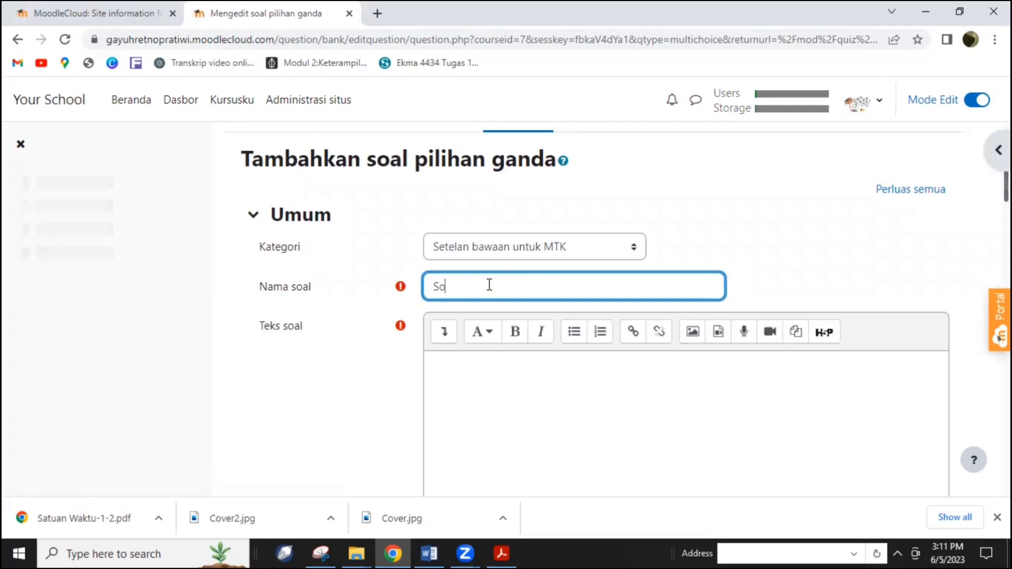
{"action": "type", "text": "al 1"}
{"action": "left_click", "coordinate": [482, 406]}
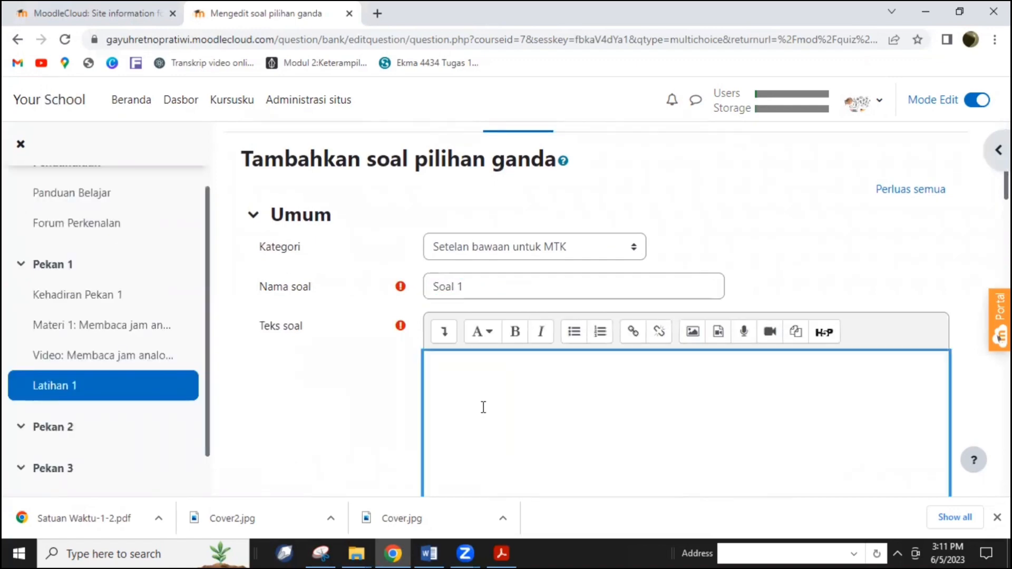
{"action": "right_click", "coordinate": [465, 379]}
{"action": "left_click", "coordinate": [522, 267]}
{"action": "scroll", "coordinate": [688, 271], "scroll_direction": "down", "scroll_amount": 3}
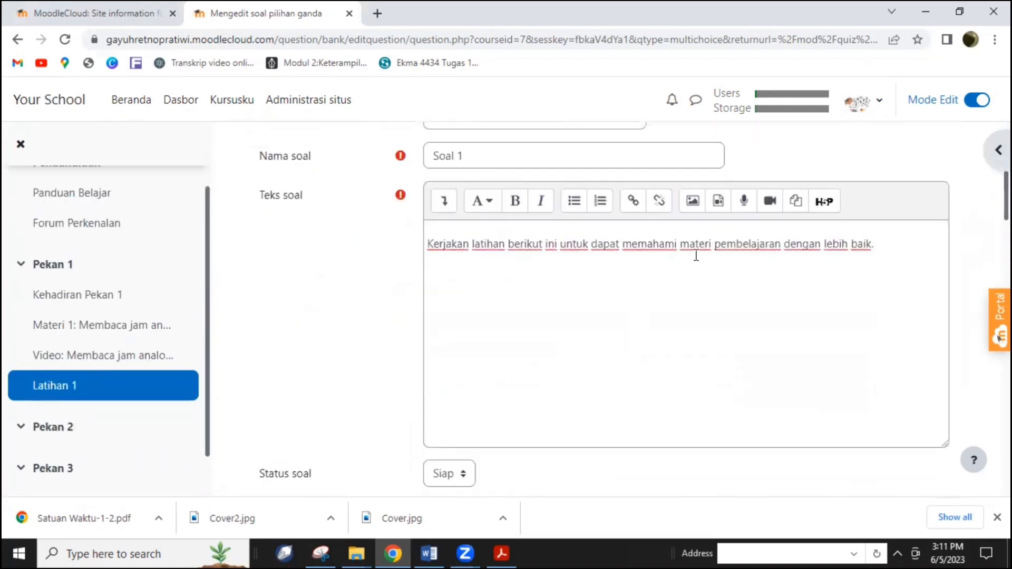
Step: Upload the image file Soal 1.JPG for insertion into the question text
{"action": "left_click", "coordinate": [694, 204]}
{"action": "left_click", "coordinate": [625, 206]}
{"action": "left_click", "coordinate": [420, 225]}
{"action": "double_click", "coordinate": [414, 138]}
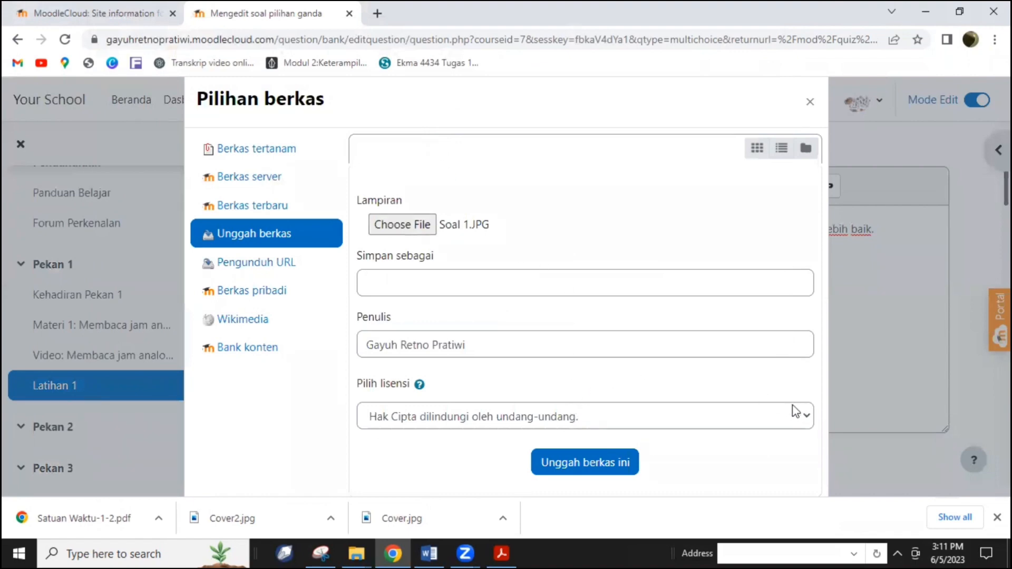
{"action": "left_click", "coordinate": [606, 464]}
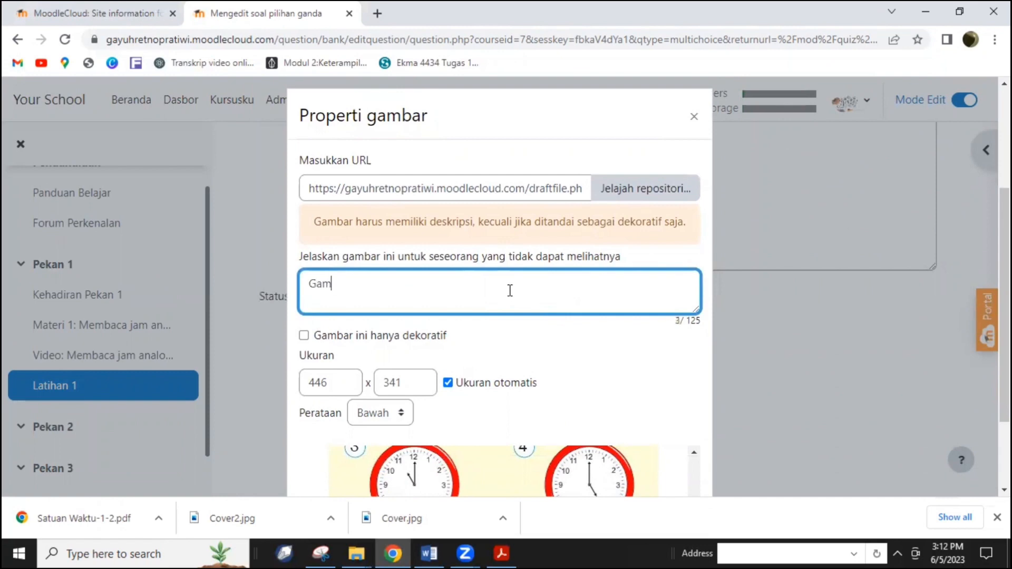
Step: Describe the clock image as "Gambar Jam" and save it into the text of Soal 1
{"action": "type", "text": "Jam"}
{"action": "scroll", "coordinate": [519, 326], "scroll_direction": "down", "scroll_amount": 3}
{"action": "left_click", "coordinate": [473, 468]}
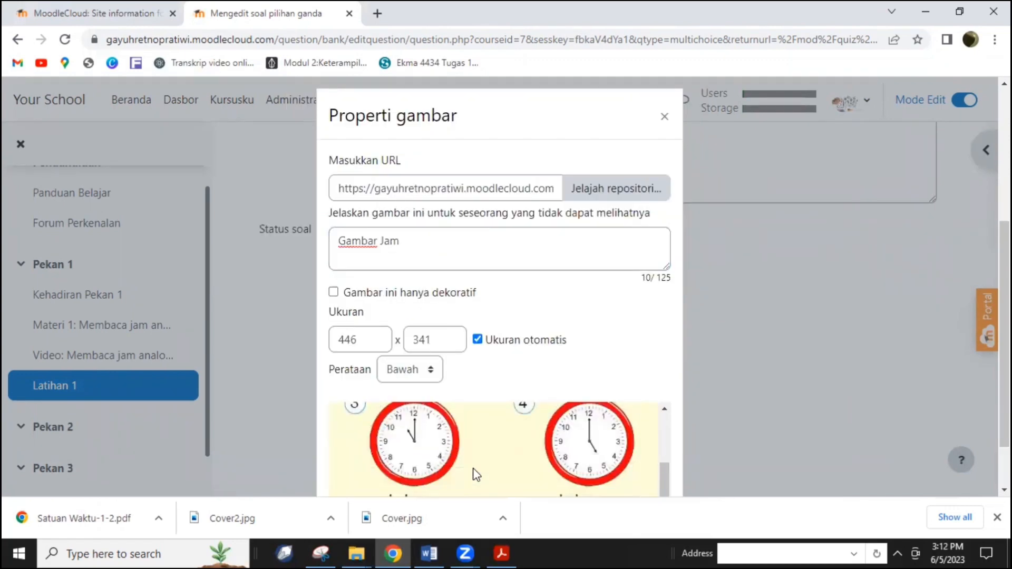
{"action": "scroll", "coordinate": [476, 473], "scroll_direction": "down", "scroll_amount": 2}
{"action": "scroll", "coordinate": [493, 443], "scroll_direction": "up", "scroll_amount": 3}
{"action": "scroll", "coordinate": [640, 267], "scroll_direction": "up", "scroll_amount": 5}
{"action": "scroll", "coordinate": [640, 267], "scroll_direction": "down", "scroll_amount": 5}
{"action": "scroll", "coordinate": [496, 390], "scroll_direction": "down", "scroll_amount": 3}
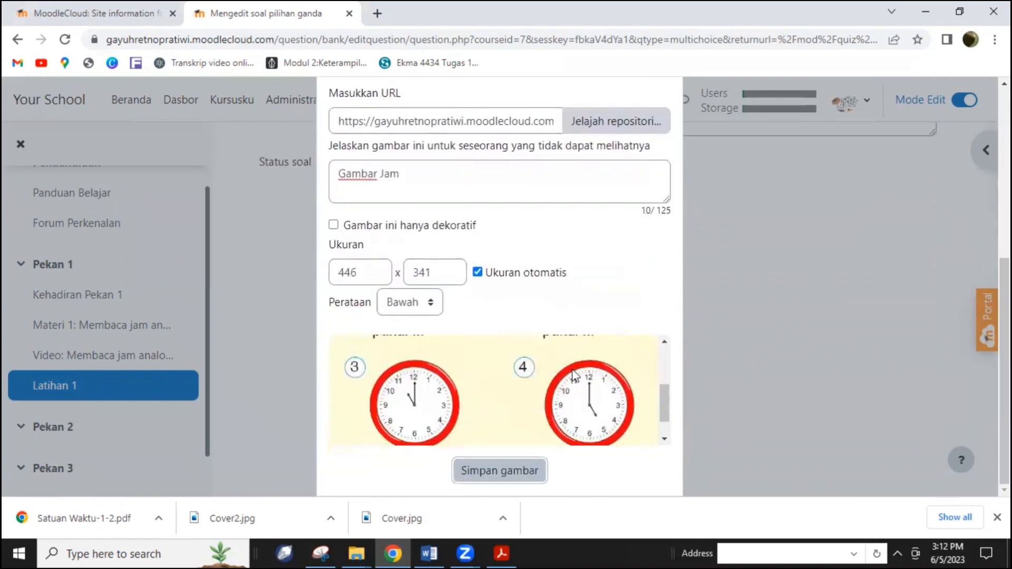
{"action": "left_click", "coordinate": [489, 471]}
{"action": "scroll", "coordinate": [680, 224], "scroll_direction": "down", "scroll_amount": 5}
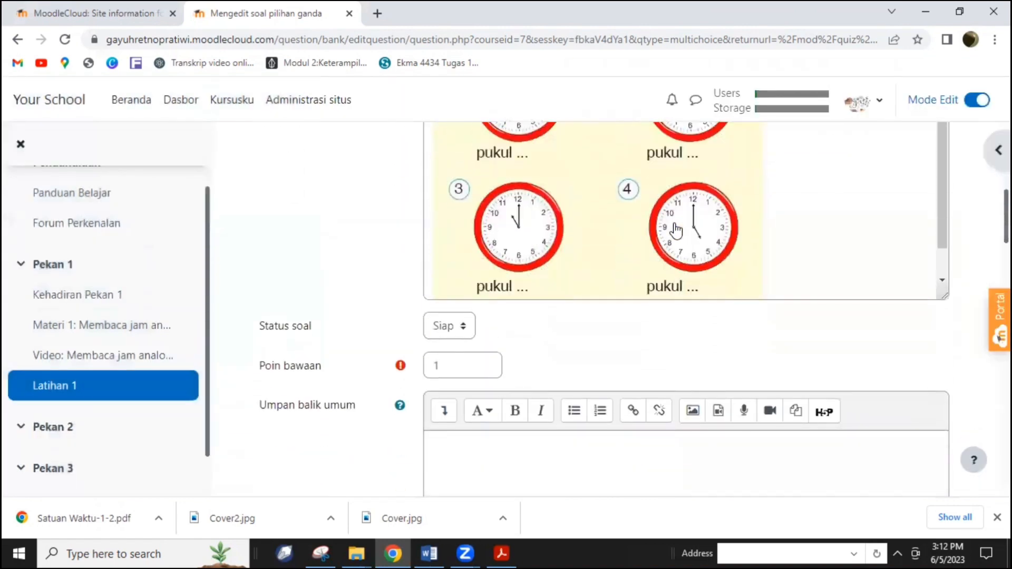
{"action": "scroll", "coordinate": [680, 224], "scroll_direction": "up", "scroll_amount": 6}
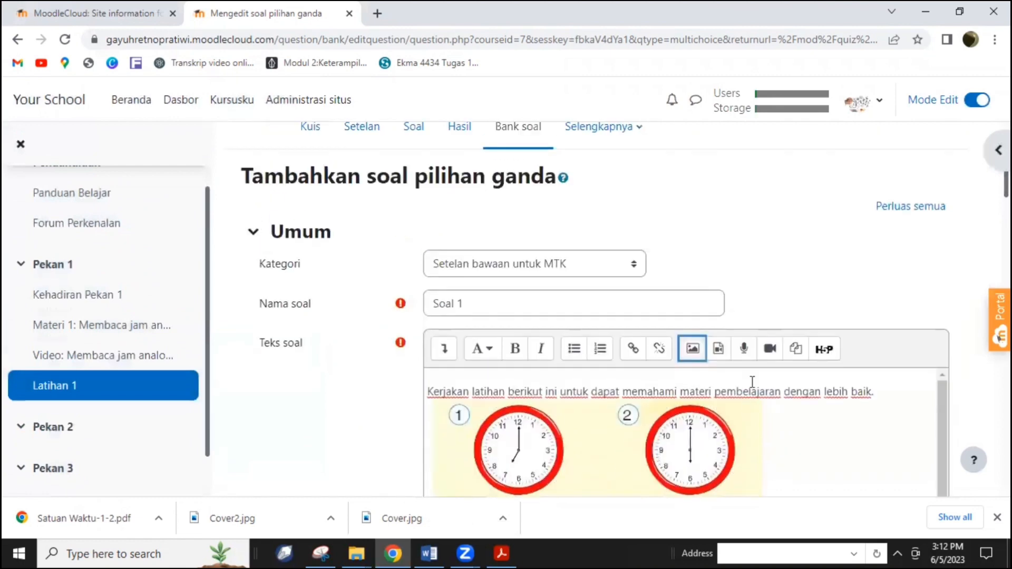
Step: Set the grade (Nilai) of answer choice Pilihan 1 to 100%
{"action": "scroll", "coordinate": [752, 384], "scroll_direction": "down", "scroll_amount": 2}
{"action": "scroll", "coordinate": [369, 380], "scroll_direction": "down", "scroll_amount": 7}
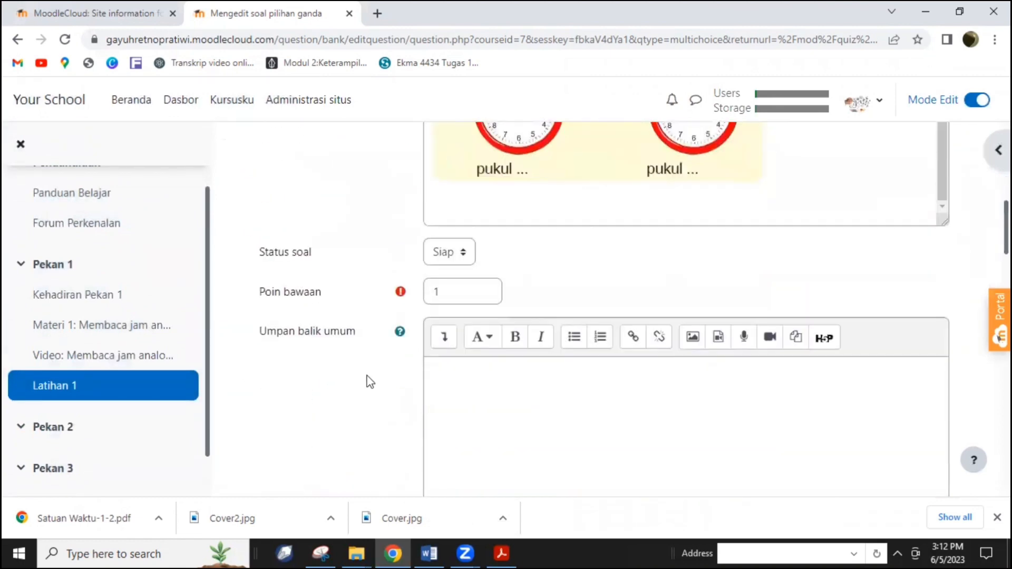
{"action": "left_click", "coordinate": [452, 297]}
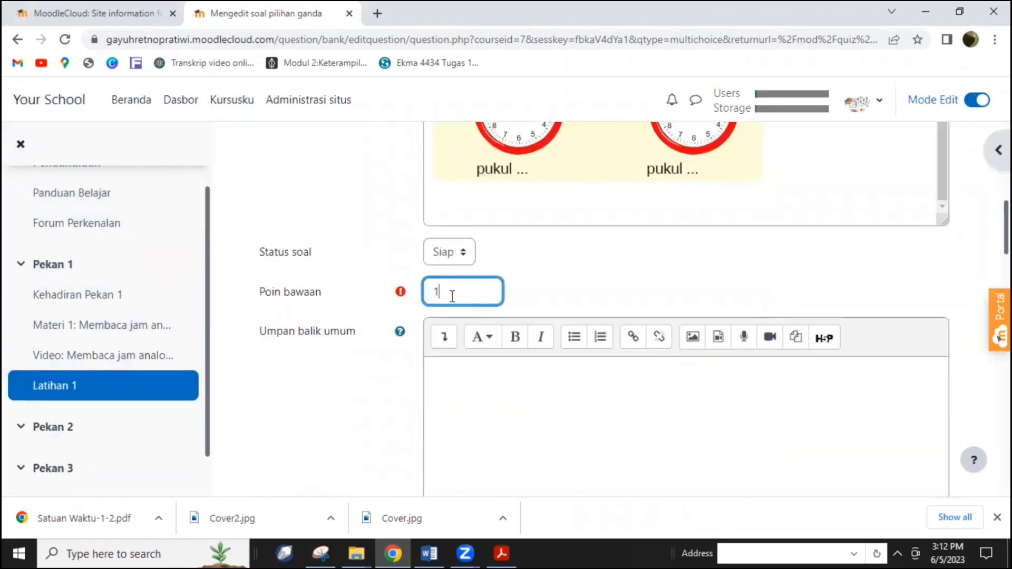
{"action": "scroll", "coordinate": [430, 351], "scroll_direction": "down", "scroll_amount": 1}
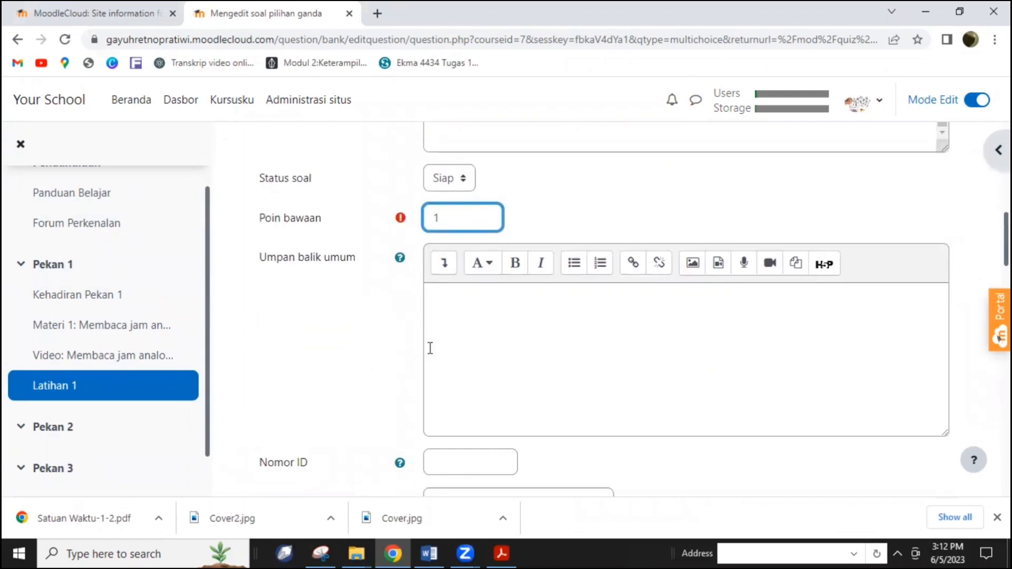
{"action": "scroll", "coordinate": [427, 351], "scroll_direction": "down", "scroll_amount": 3}
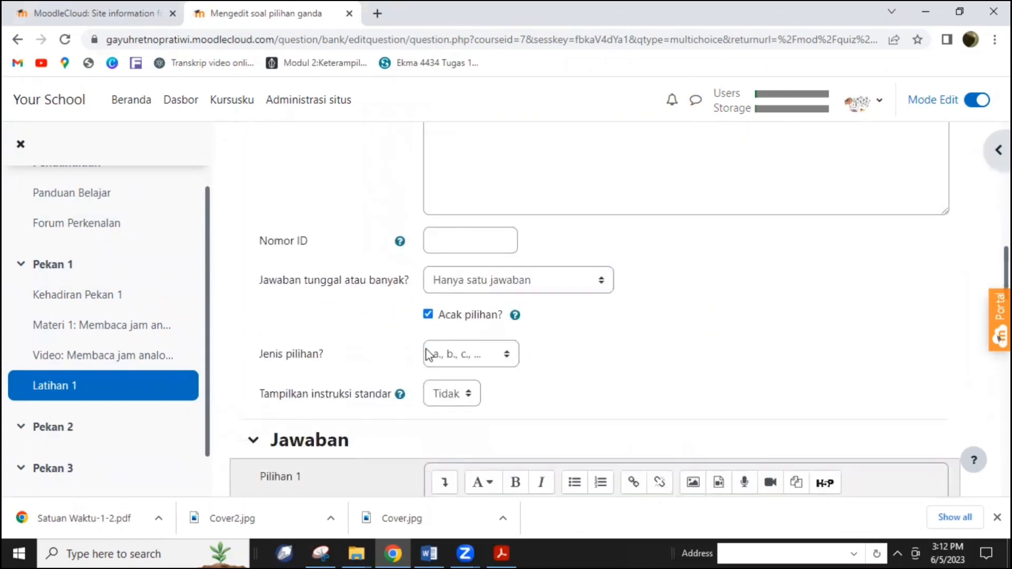
{"action": "scroll", "coordinate": [524, 335], "scroll_direction": "down", "scroll_amount": 2}
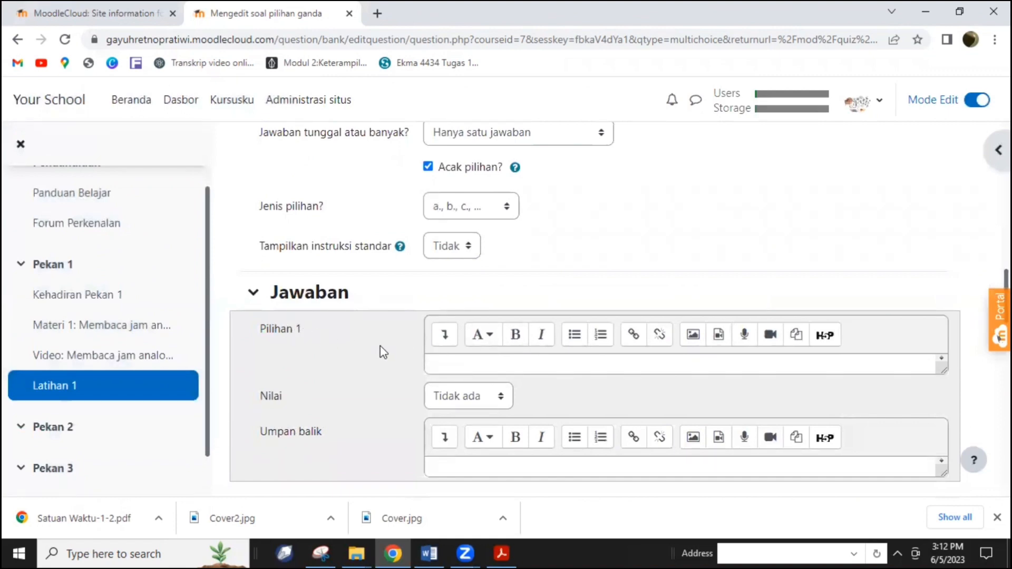
{"action": "left_click", "coordinate": [486, 368]}
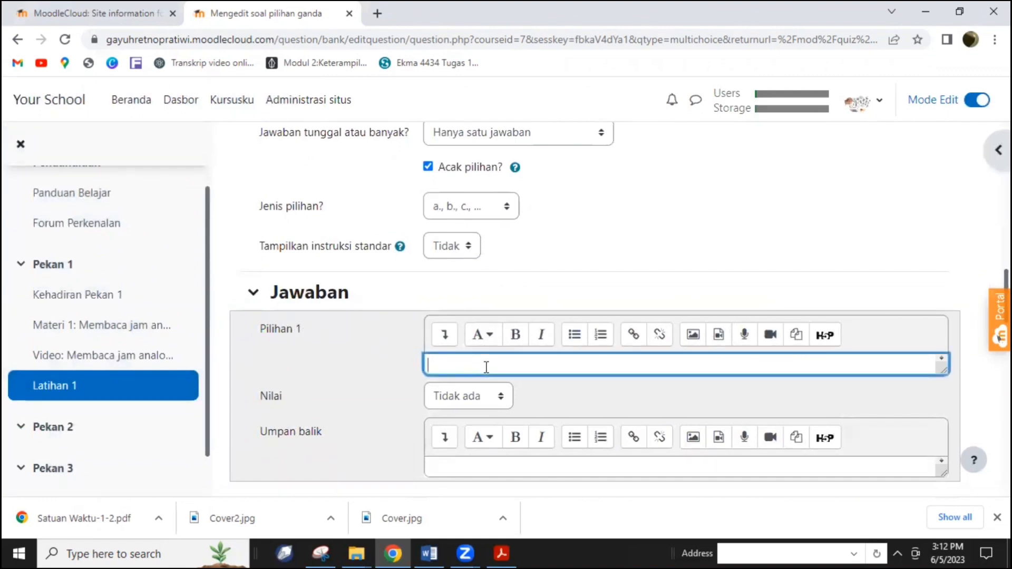
{"action": "left_click", "coordinate": [502, 396]}
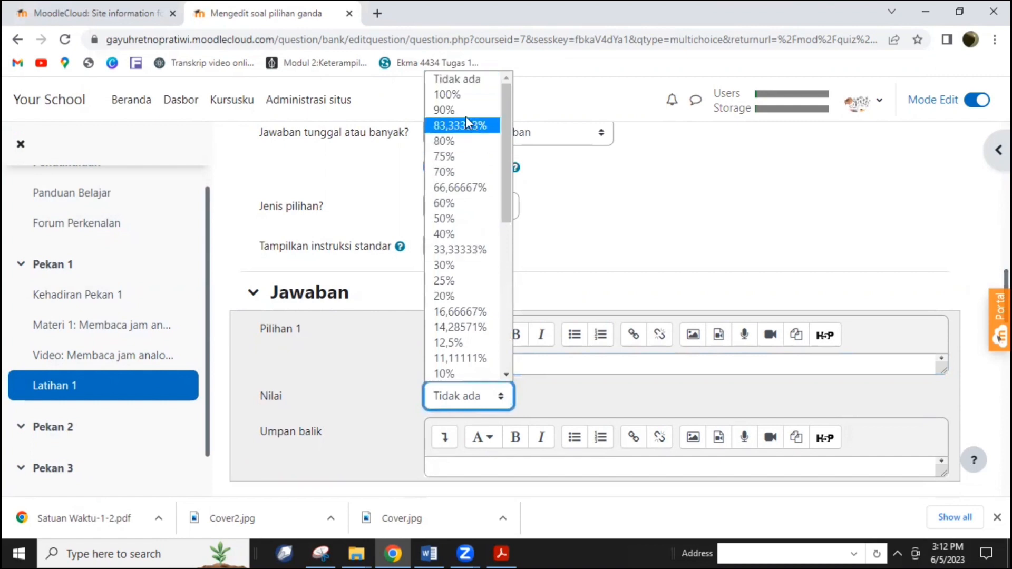
{"action": "left_click", "coordinate": [464, 102]}
Step: Examine the four numbered clock faces in the question image to read the times for the answer choices
{"action": "left_click", "coordinate": [459, 367]}
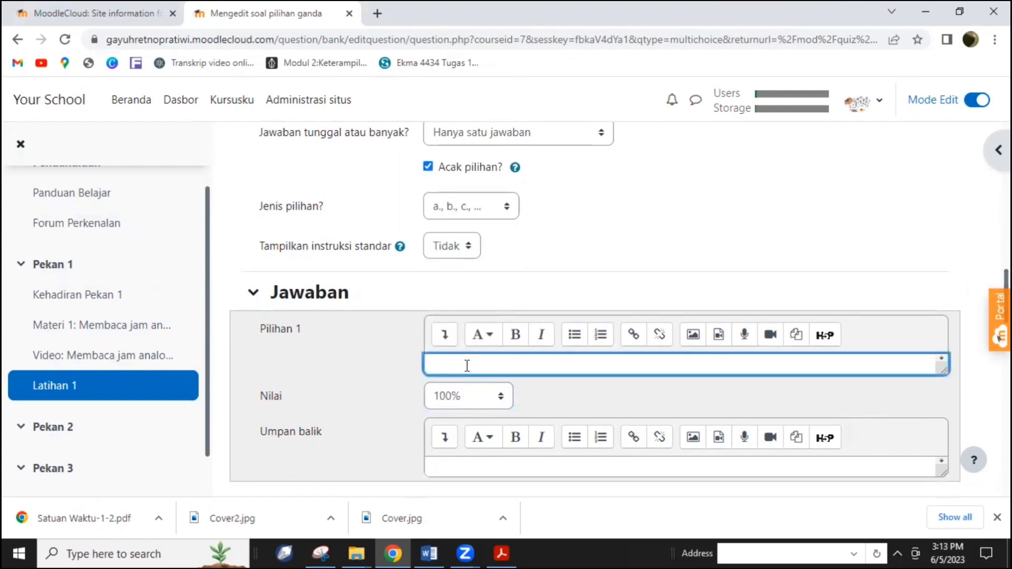
{"action": "scroll", "coordinate": [464, 367], "scroll_direction": "up", "scroll_amount": 4}
{"action": "scroll", "coordinate": [472, 368], "scroll_direction": "up", "scroll_amount": 7}
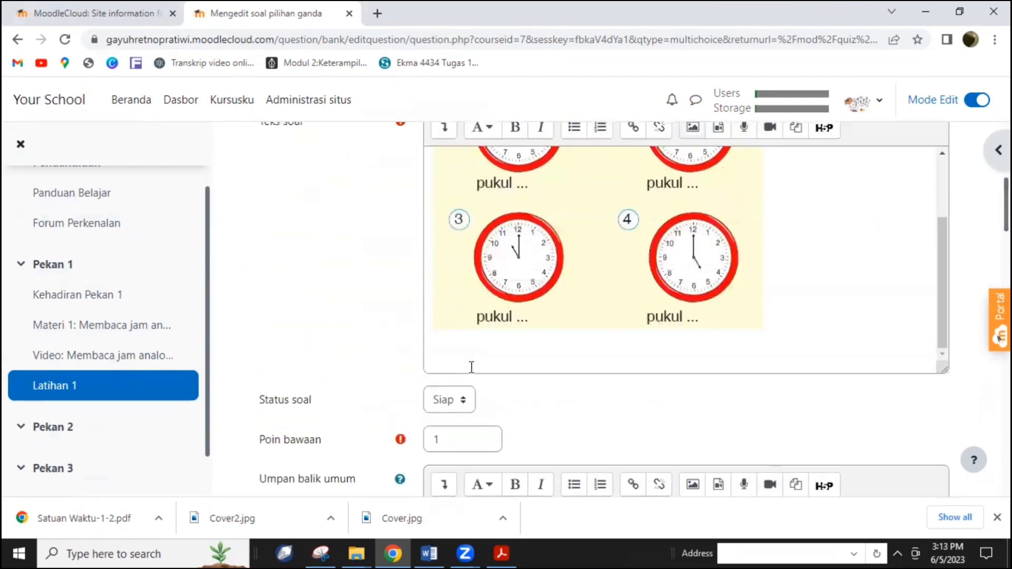
{"action": "scroll", "coordinate": [472, 368], "scroll_direction": "down", "scroll_amount": 12}
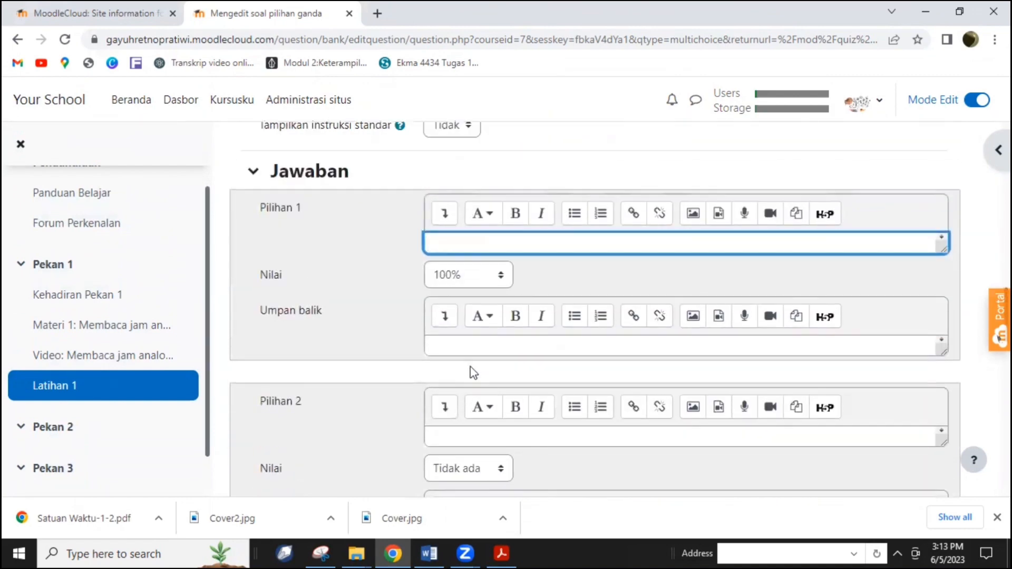
{"action": "scroll", "coordinate": [473, 373], "scroll_direction": "up", "scroll_amount": 1}
{"action": "scroll", "coordinate": [472, 372], "scroll_direction": "up", "scroll_amount": 11}
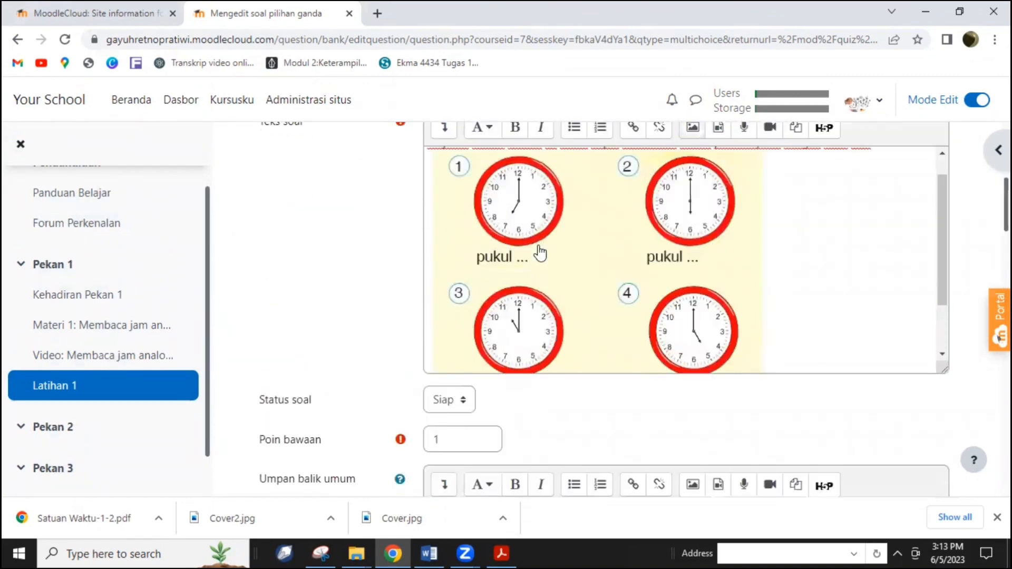
{"action": "scroll", "coordinate": [540, 253], "scroll_direction": "down", "scroll_amount": 3}
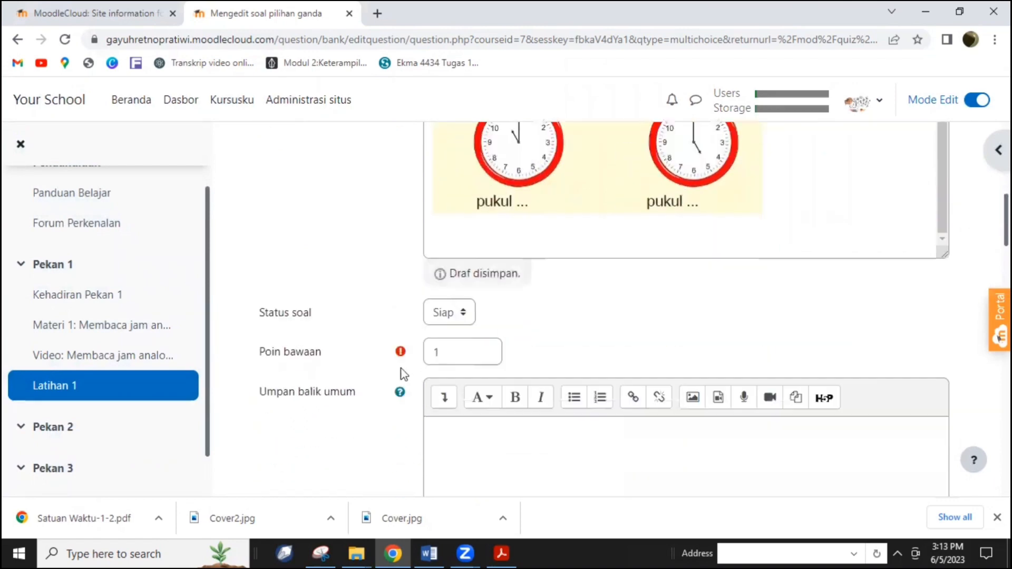
{"action": "scroll", "coordinate": [401, 364], "scroll_direction": "down", "scroll_amount": 4}
{"action": "scroll", "coordinate": [399, 357], "scroll_direction": "up", "scroll_amount": 6}
{"action": "scroll", "coordinate": [400, 356], "scroll_direction": "down", "scroll_amount": 5}
{"action": "scroll", "coordinate": [411, 351], "scroll_direction": "up", "scroll_amount": 4}
{"action": "scroll", "coordinate": [427, 347], "scroll_direction": "up", "scroll_amount": 3}
{"action": "scroll", "coordinate": [391, 383], "scroll_direction": "down", "scroll_amount": 8}
{"action": "scroll", "coordinate": [411, 369], "scroll_direction": "down", "scroll_amount": 3}
Step: Enter the answer times in Pilihan 1, with "1. Pukul 07.00" and "2. Pukul 06.00" on separate lines
{"action": "type", "text": "1. 07.00 2. 06.00 3.1.00"}
{"action": "left_click", "coordinate": [440, 320]}
{"action": "type", "text": "Pukul"}
{"action": "key", "text": "Return"}
{"action": "left_click", "coordinate": [438, 322]}
{"action": "type", "text": "Pukul"}
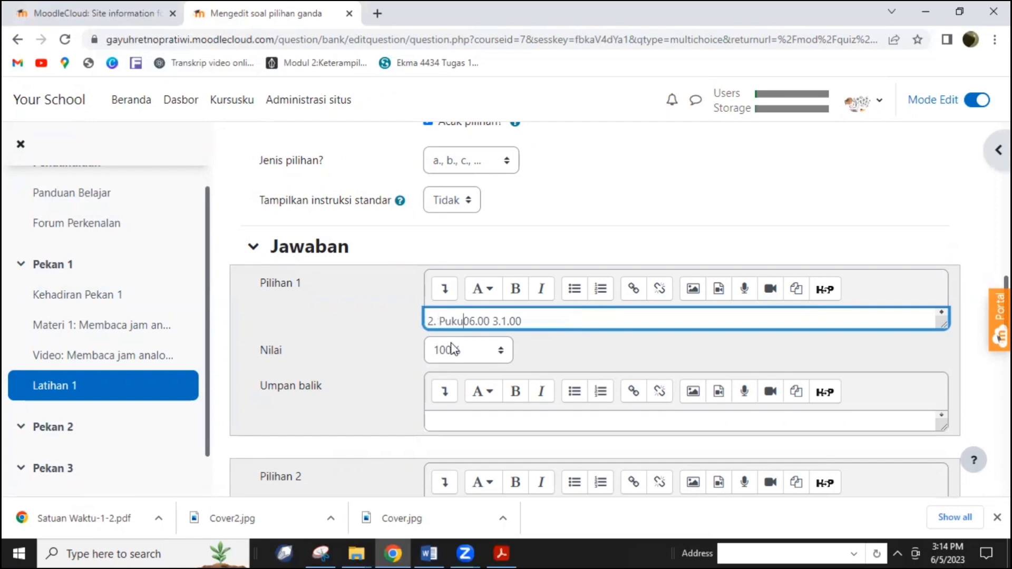
Step: Complete the Pilihan 1 list with the separate lines "3. Pukul 11.00" and "4. Pukul 05.00"
{"action": "left_click", "coordinate": [500, 321]}
{"action": "key", "text": "Return"}
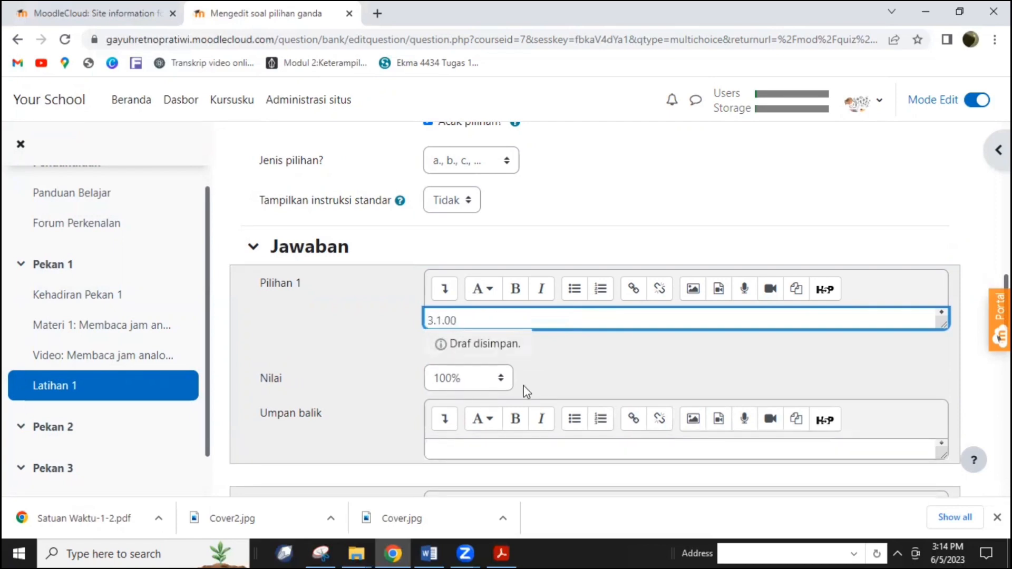
{"action": "key", "text": "Right"}
{"action": "key", "text": "Right"}
{"action": "type", "text": "Pukul"}
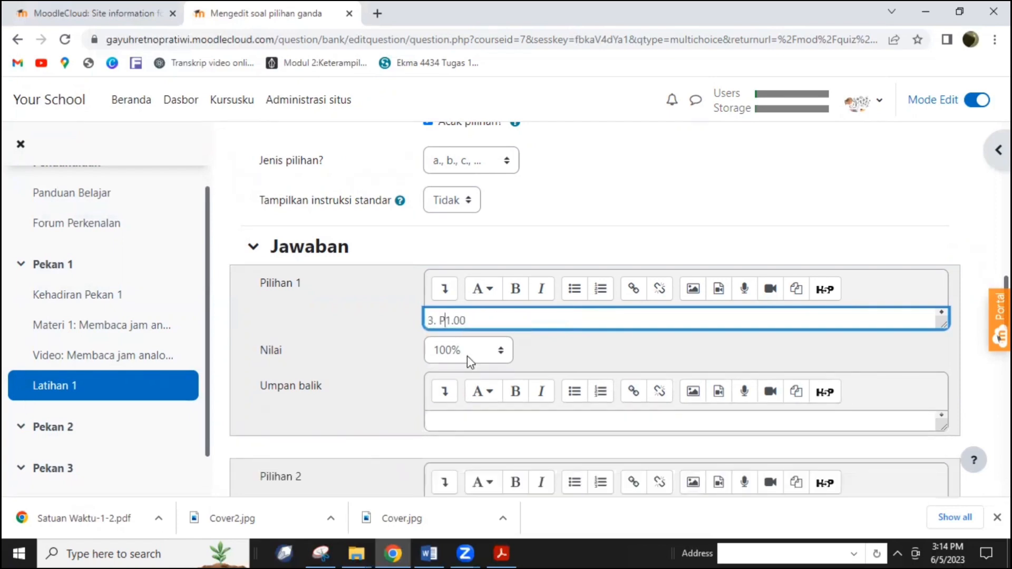
{"action": "scroll", "coordinate": [682, 301], "scroll_direction": "up", "scroll_amount": 10}
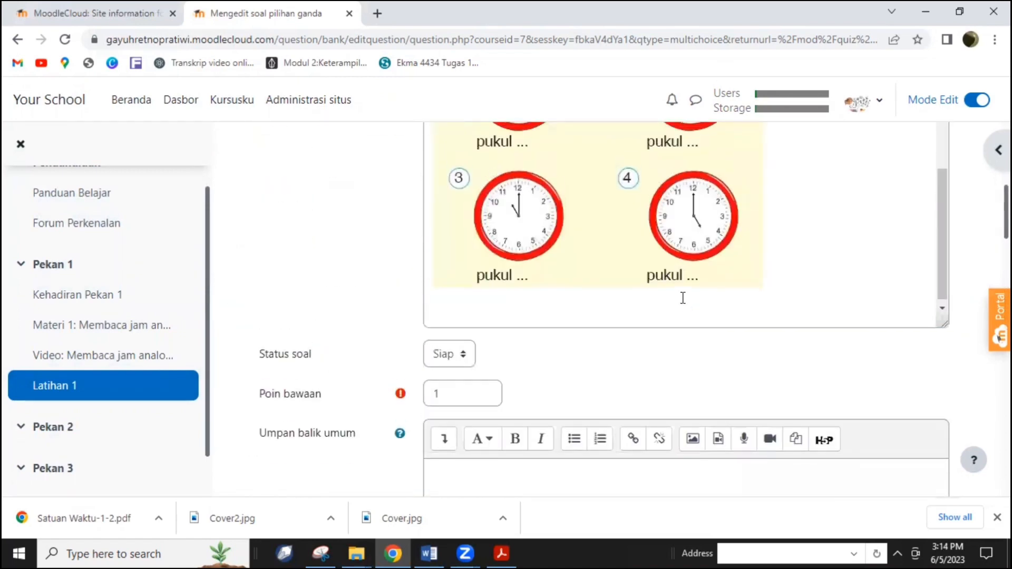
{"action": "scroll", "coordinate": [683, 306], "scroll_direction": "down", "scroll_amount": 10}
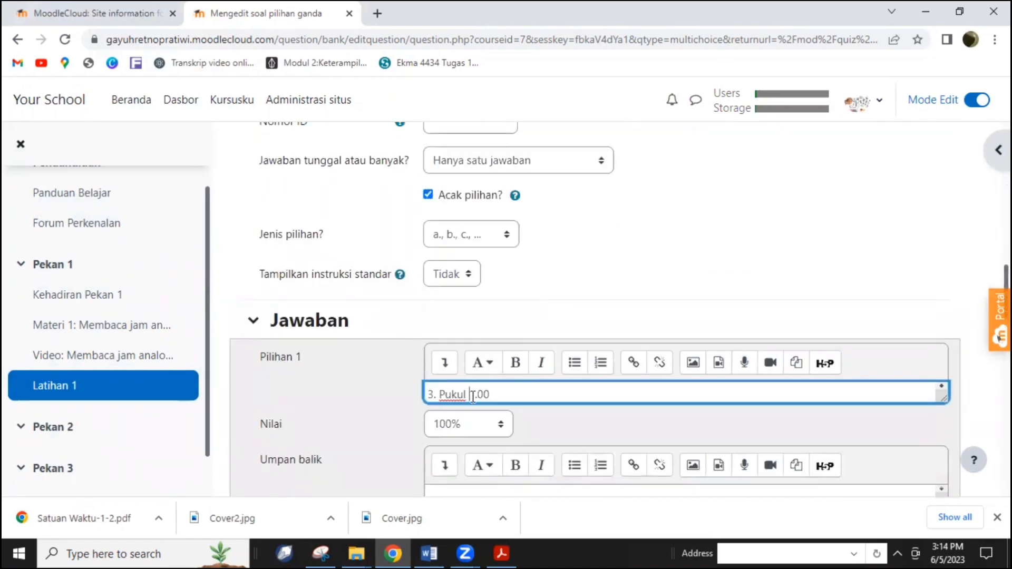
{"action": "type", "text": "11"}
{"action": "key", "text": "ctrl+a"}
{"action": "key", "text": "BackSpace"}
{"action": "type", "text": "4. Pukul"}
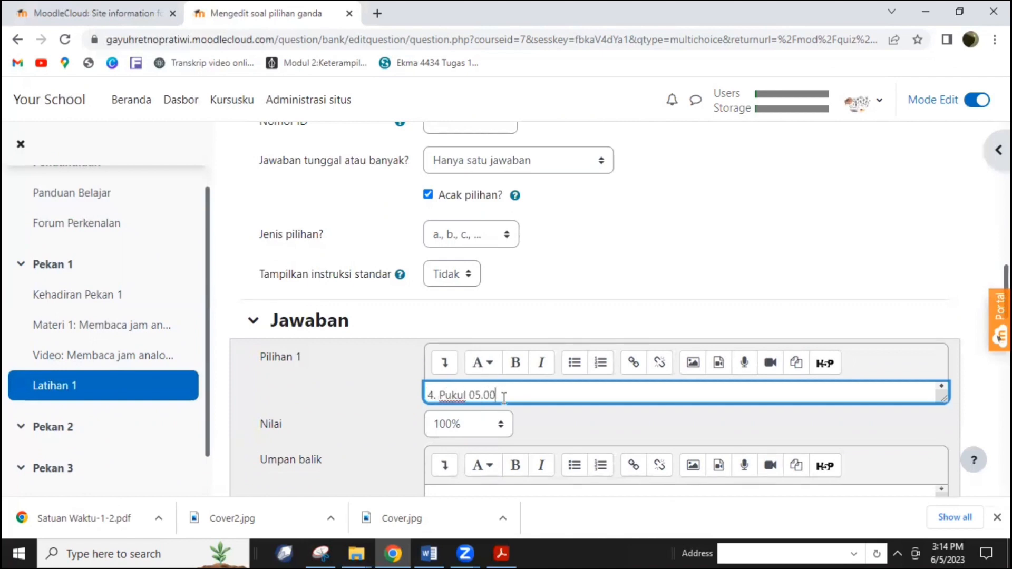
Step: Copy the complete answer list from Pilihan 1 into Pilihan 2
{"action": "scroll", "coordinate": [500, 416], "scroll_direction": "down", "scroll_amount": 4}
{"action": "left_click", "coordinate": [490, 365]}
{"action": "left_click", "coordinate": [457, 160]}
{"action": "left_click_drag", "start_coordinate": [457, 160], "coordinate": [412, 144]}
{"action": "left_click", "coordinate": [471, 274]}
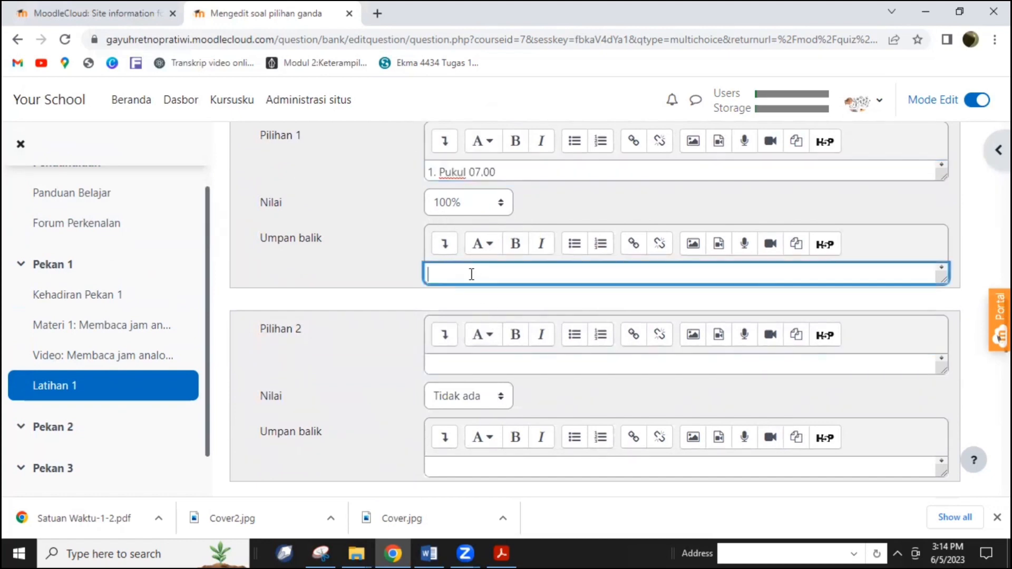
{"action": "scroll", "coordinate": [406, 315], "scroll_direction": "up", "scroll_amount": 2}
{"action": "scroll", "coordinate": [395, 318], "scroll_direction": "down", "scroll_amount": 2}
{"action": "left_click", "coordinate": [464, 361]}
Step: Enter the feedback "Benar" for Pilihan 1 and "Salah" for Pilihan 2
{"action": "left_click", "coordinate": [453, 276]}
{"action": "type", "text": "Benar"}
{"action": "left_click", "coordinate": [472, 467]}
{"action": "type", "text": "Salah"}
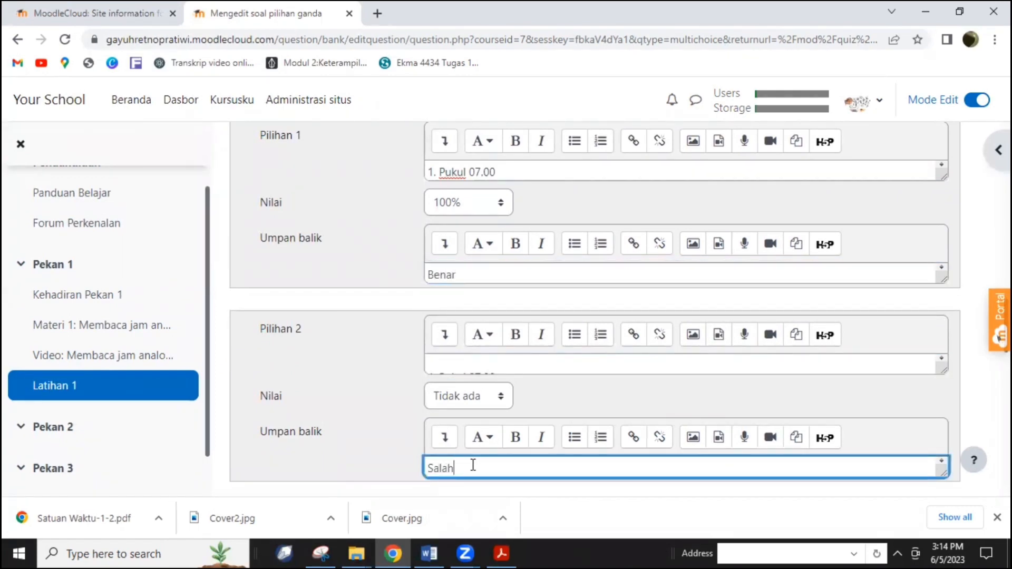
Step: Change the time on the first line of the Pilihan 2 list so that it differs from the correct answer
{"action": "left_click", "coordinate": [485, 371]}
{"action": "scroll", "coordinate": [485, 372], "scroll_direction": "up", "scroll_amount": 1}
{"action": "scroll", "coordinate": [486, 373], "scroll_direction": "down", "scroll_amount": 2}
{"action": "scroll", "coordinate": [526, 288], "scroll_direction": "down", "scroll_amount": 1}
{"action": "key", "text": "Delete"}
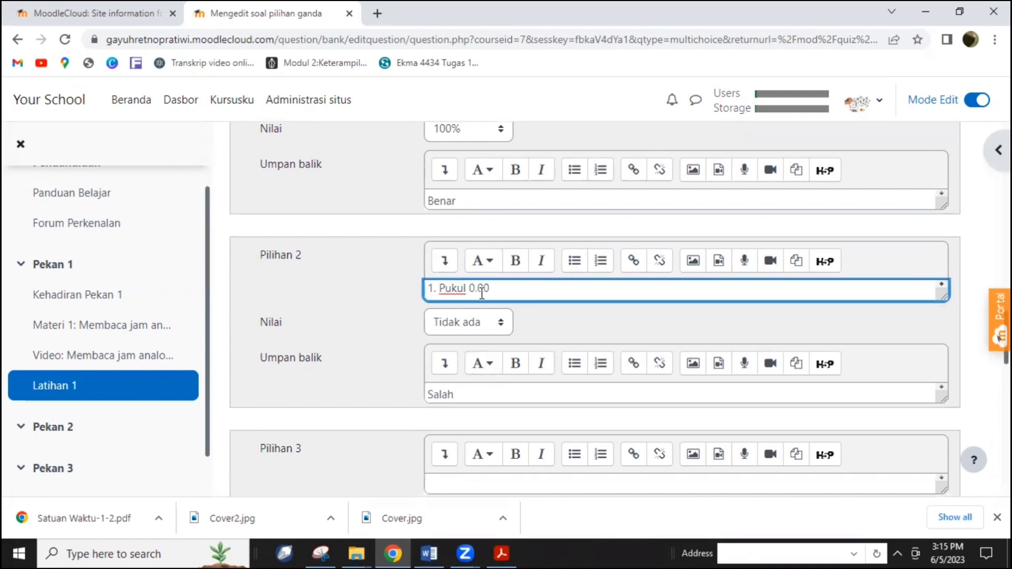
{"action": "scroll", "coordinate": [483, 294], "scroll_direction": "down", "scroll_amount": 3}
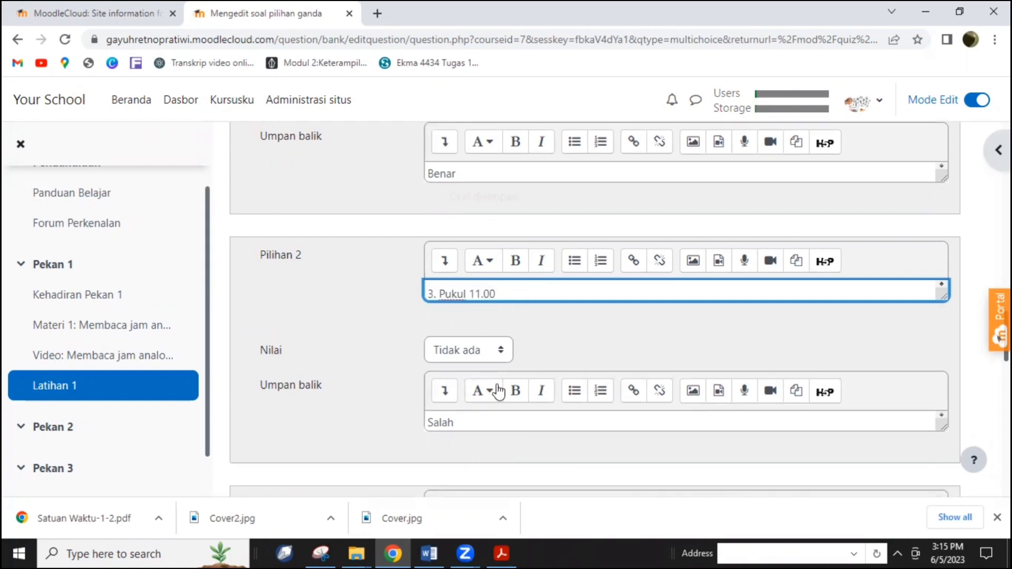
{"action": "scroll", "coordinate": [446, 438], "scroll_direction": "down", "scroll_amount": 3}
{"action": "scroll", "coordinate": [448, 422], "scroll_direction": "up", "scroll_amount": 3}
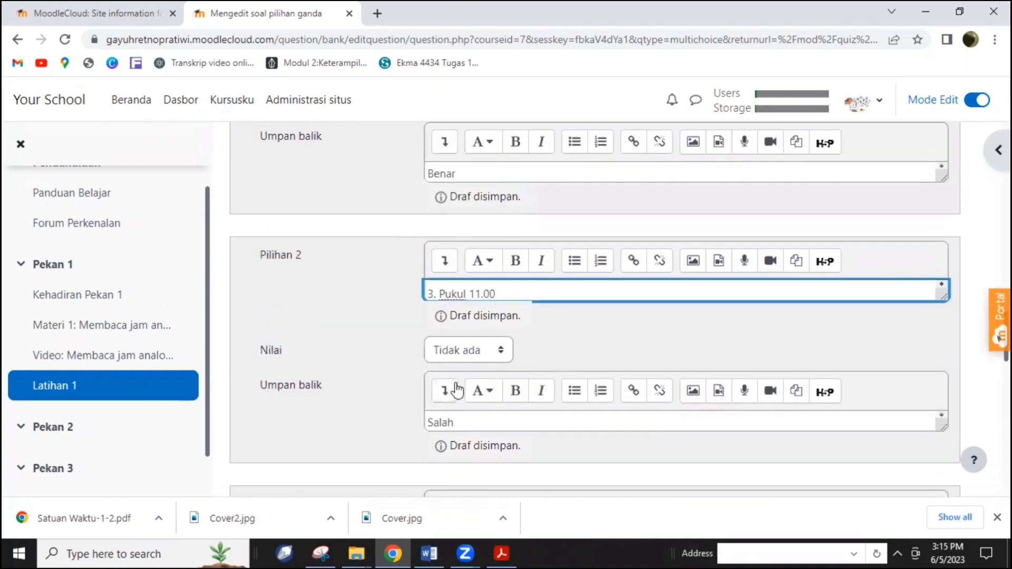
Step: Copy the answer list from Pilihan 1 into Pilihan 3
{"action": "scroll", "coordinate": [443, 390], "scroll_direction": "up", "scroll_amount": 3}
{"action": "left_click", "coordinate": [498, 402]}
{"action": "scroll", "coordinate": [512, 322], "scroll_direction": "down", "scroll_amount": 1}
{"action": "scroll", "coordinate": [511, 322], "scroll_direction": "down", "scroll_amount": 5}
{"action": "left_click", "coordinate": [476, 258]}
{"action": "right_click", "coordinate": [493, 258]}
{"action": "left_click", "coordinate": [512, 373]}
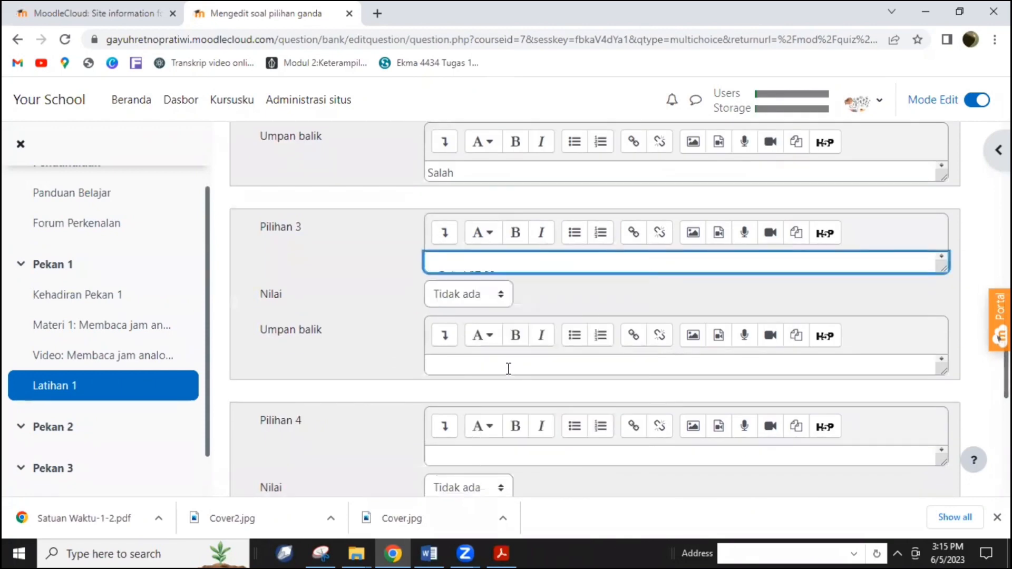
Step: Edit the third time in the Pilihan 3 list, entering 05.00, and set the choice's feedback to "Salah"
{"action": "left_click", "coordinate": [480, 260]}
{"action": "key", "text": "BackSpace"}
{"action": "key", "text": "BackSpace"}
{"action": "type", "text": "05.00"}
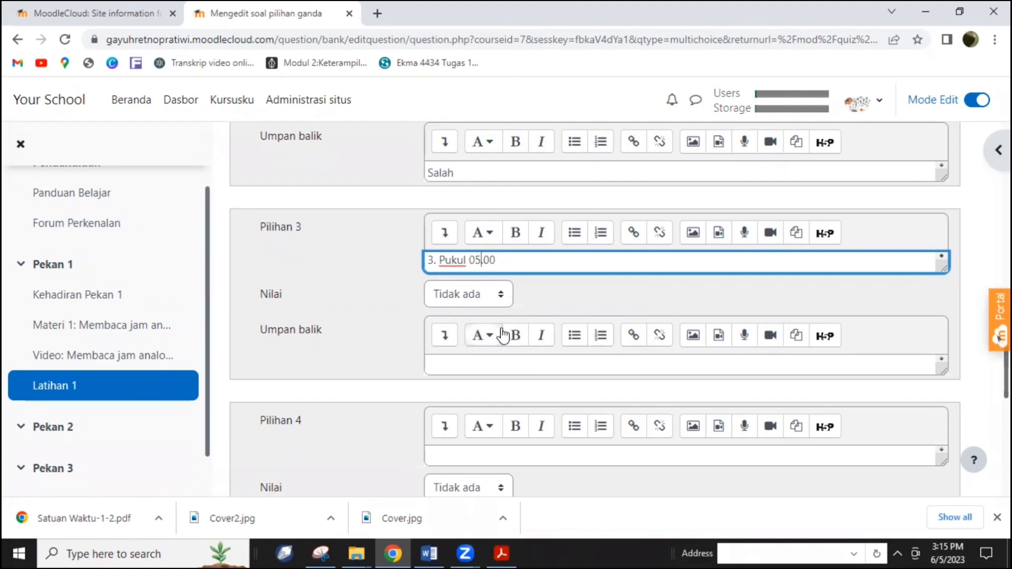
{"action": "key", "text": "BackSpace"}
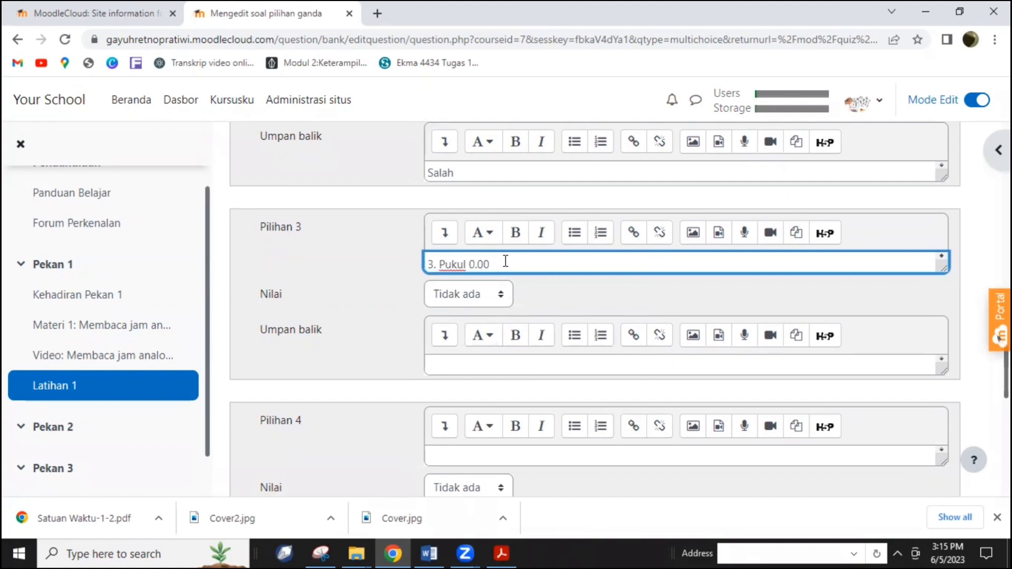
{"action": "left_click", "coordinate": [470, 367]}
{"action": "type", "text": "Salah"}
Step: Leave Pilihan 4 and Pilihan 5 empty and save the multiple-choice question Soal 1 to the quiz
{"action": "scroll", "coordinate": [466, 369], "scroll_direction": "down", "scroll_amount": 3}
{"action": "left_click", "coordinate": [456, 306]}
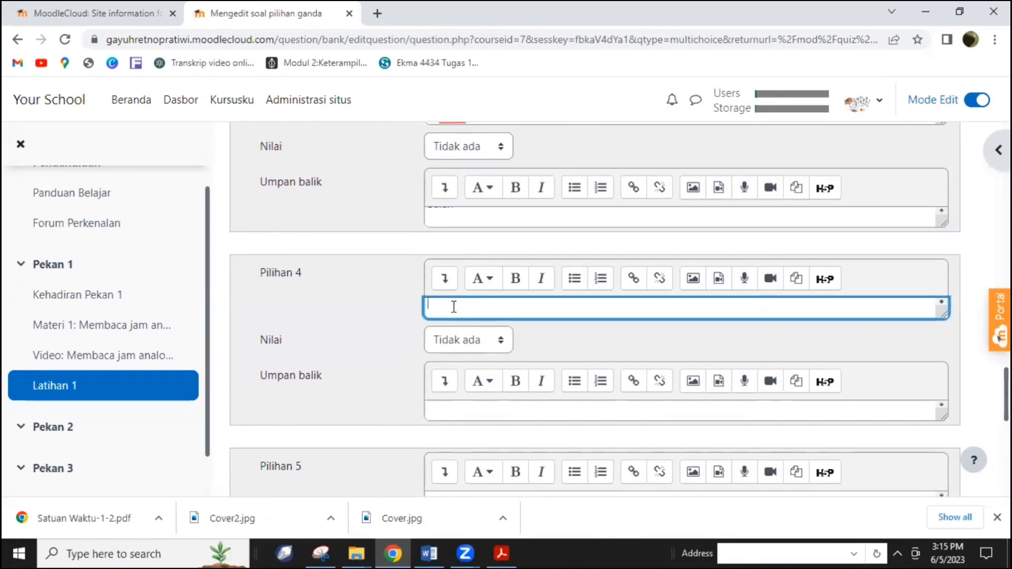
{"action": "scroll", "coordinate": [366, 332], "scroll_direction": "up", "scroll_amount": 2}
{"action": "scroll", "coordinate": [365, 330], "scroll_direction": "down", "scroll_amount": 9}
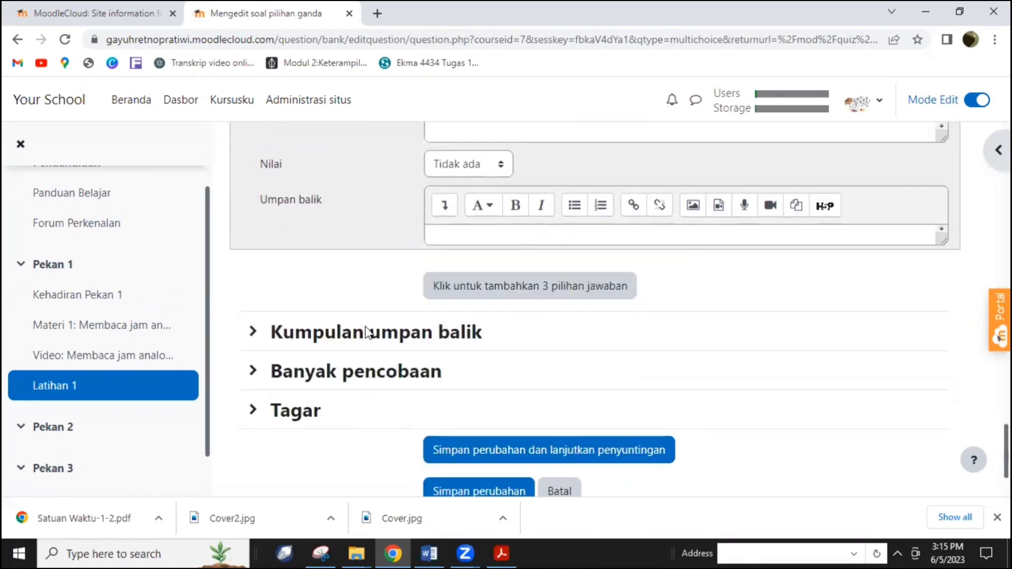
{"action": "scroll", "coordinate": [367, 329], "scroll_direction": "down", "scroll_amount": 2}
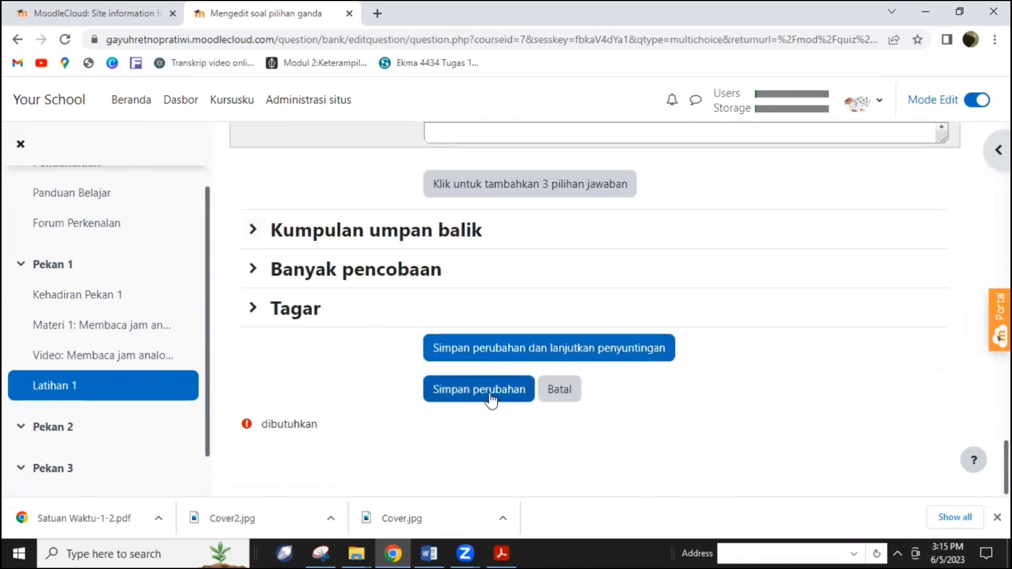
{"action": "left_click", "coordinate": [490, 391]}
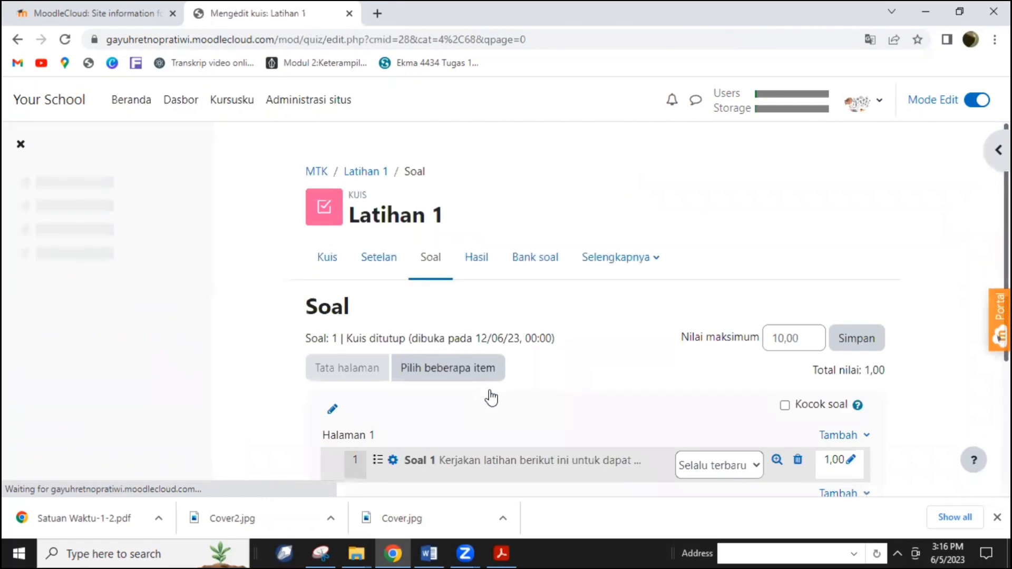
Step: Set the maximum grade of the quiz Latihan 1 to 100,00 and save it
{"action": "left_click", "coordinate": [781, 279]}
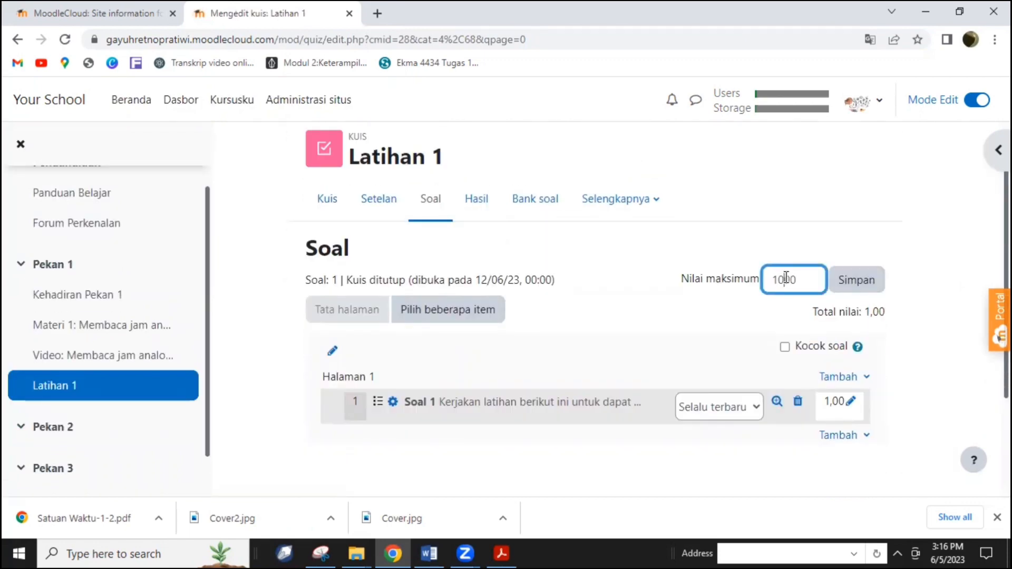
{"action": "left_click", "coordinate": [855, 284]}
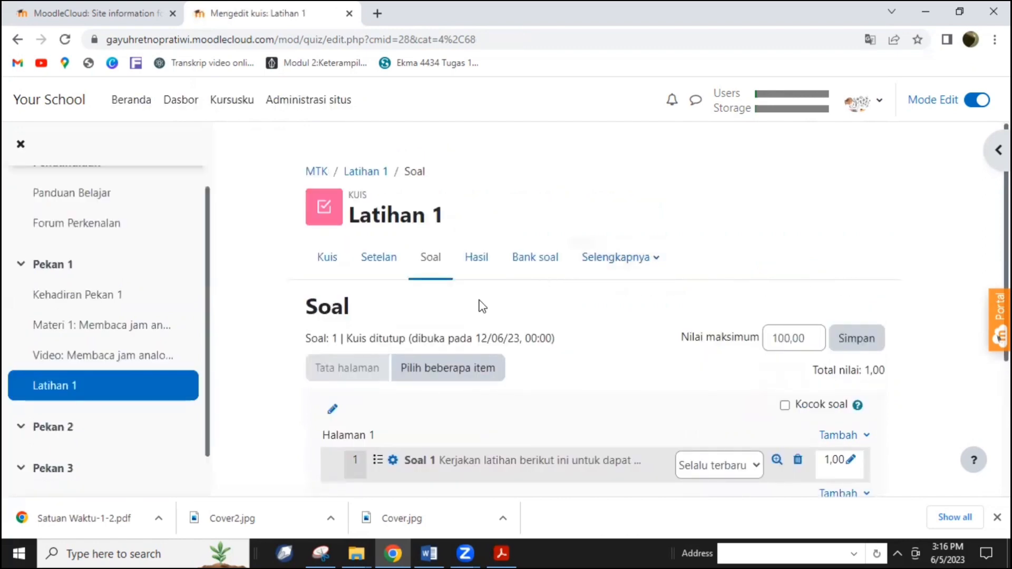
{"action": "scroll", "coordinate": [265, 317], "scroll_direction": "down", "scroll_amount": 2}
{"action": "scroll", "coordinate": [311, 340], "scroll_direction": "up", "scroll_amount": 2}
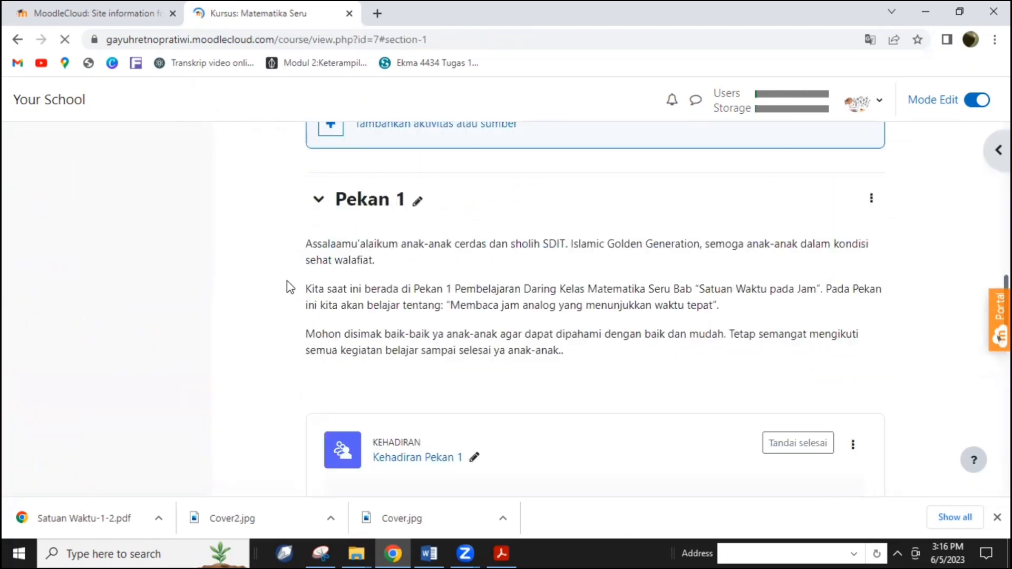
Step: Return to the Matematika Seru course page and review the activities in Pekan 1, from Kehadiran Pekan 1 through Latihan 1
{"action": "scroll", "coordinate": [307, 280], "scroll_direction": "down", "scroll_amount": 7}
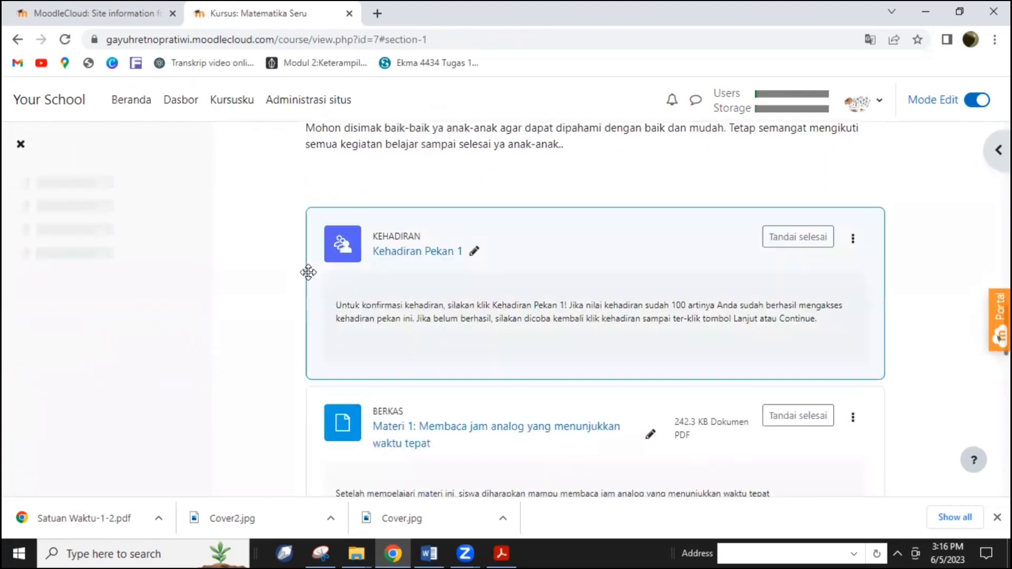
{"action": "scroll", "coordinate": [308, 272], "scroll_direction": "down", "scroll_amount": 4}
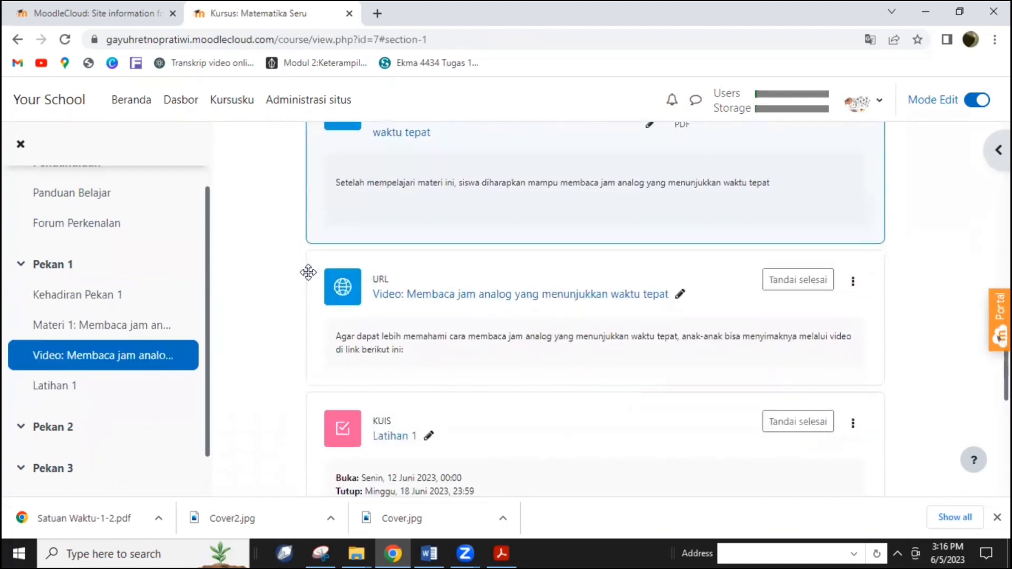
{"action": "scroll", "coordinate": [309, 272], "scroll_direction": "down", "scroll_amount": 1}
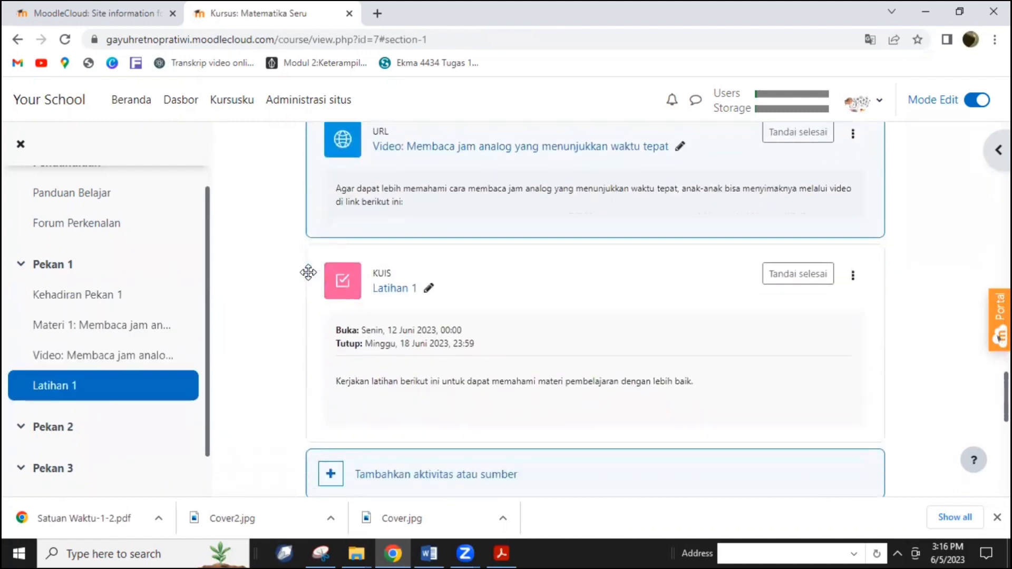
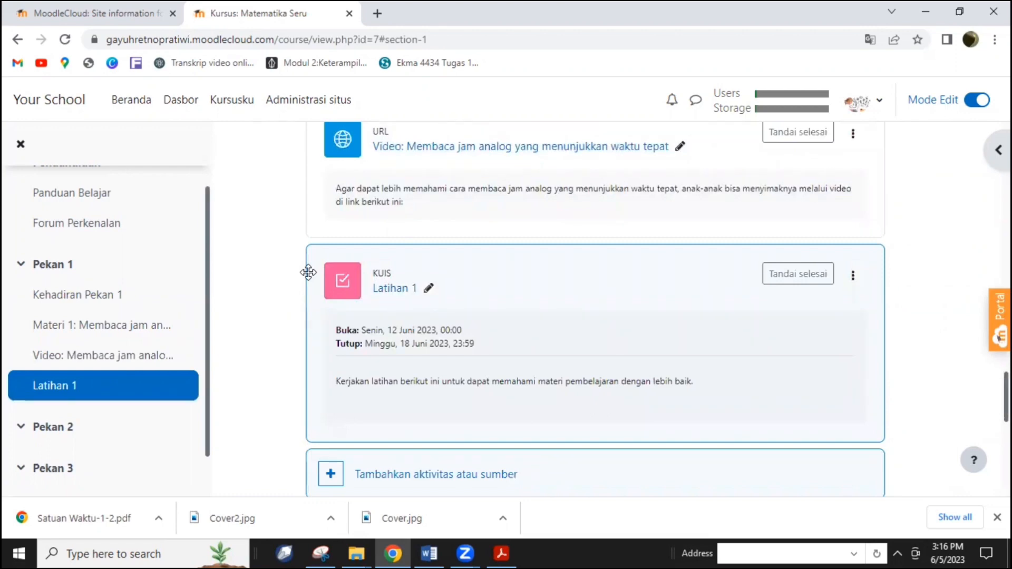
{"action": "scroll", "coordinate": [283, 330], "scroll_direction": "down", "scroll_amount": 1}
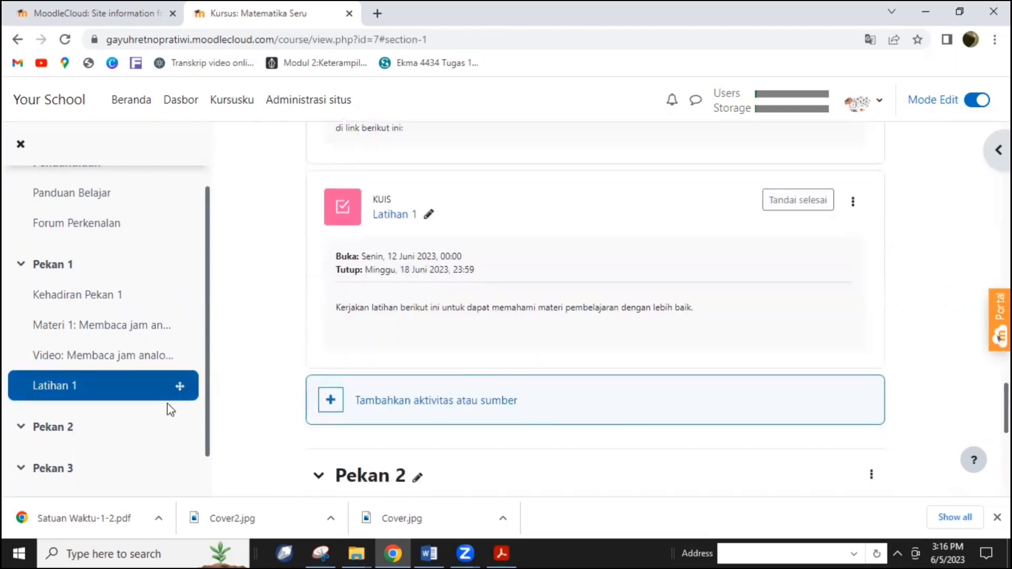
{"action": "scroll", "coordinate": [158, 401], "scroll_direction": "down", "scroll_amount": 1}
{"action": "left_click", "coordinate": [85, 390]}
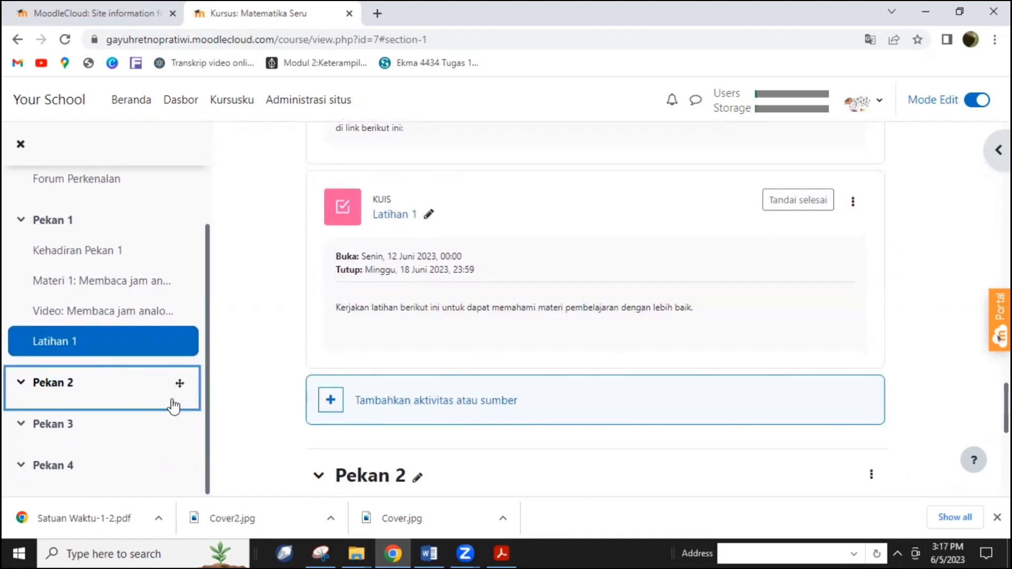
Step: Edit the Pekan 2 section, fill its summary with the greeting and the topic "Membaca jam analog yang menunjukkan waktu setengah", and save the changes
{"action": "left_click", "coordinate": [50, 385]}
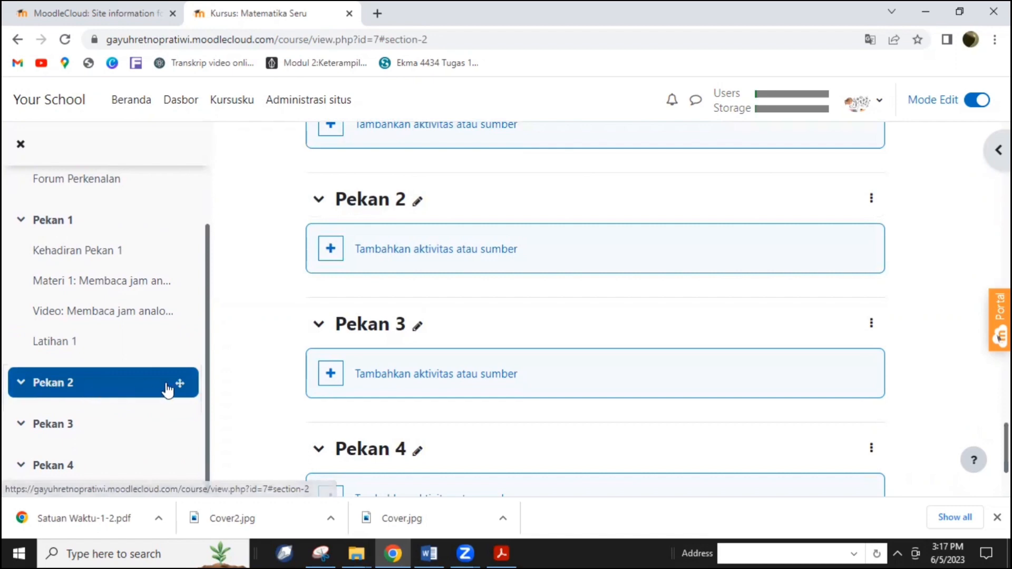
{"action": "scroll", "coordinate": [580, 316], "scroll_direction": "up", "scroll_amount": 1}
{"action": "left_click", "coordinate": [871, 272]}
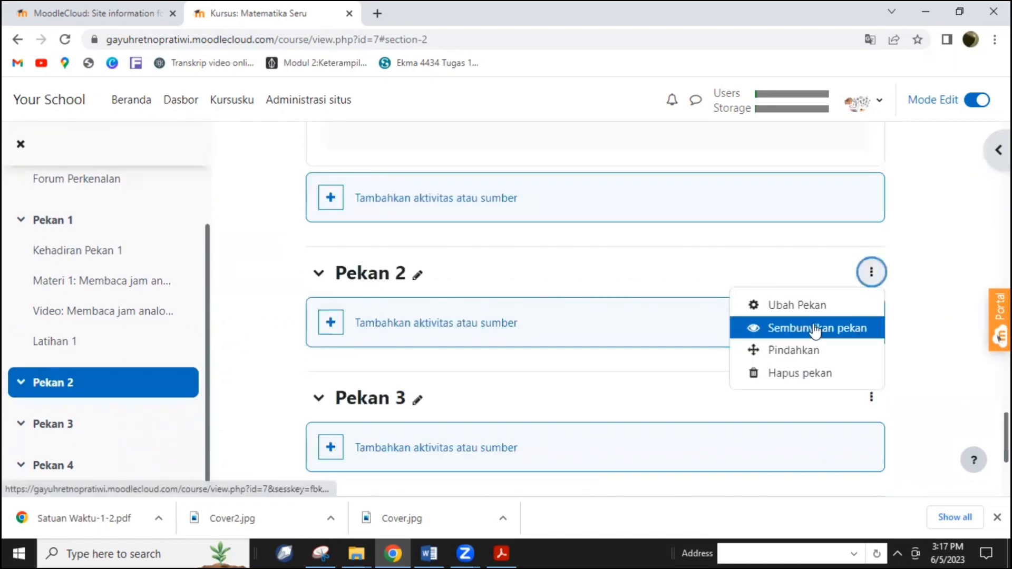
{"action": "left_click", "coordinate": [786, 304]}
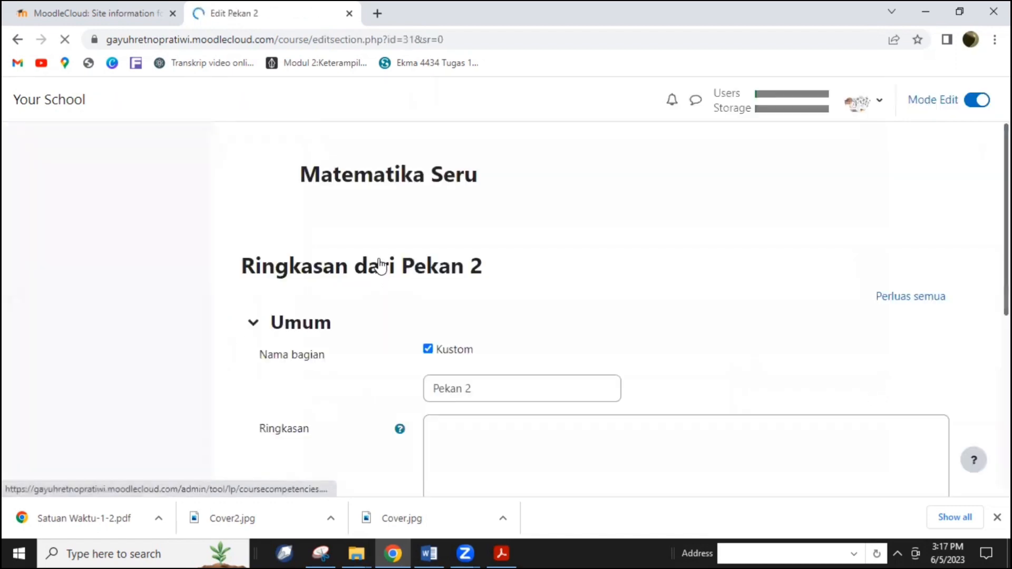
{"action": "scroll", "coordinate": [465, 327], "scroll_direction": "down", "scroll_amount": 3}
{"action": "scroll", "coordinate": [454, 369], "scroll_direction": "down", "scroll_amount": 1}
{"action": "scroll", "coordinate": [451, 405], "scroll_direction": "down", "scroll_amount": 1}
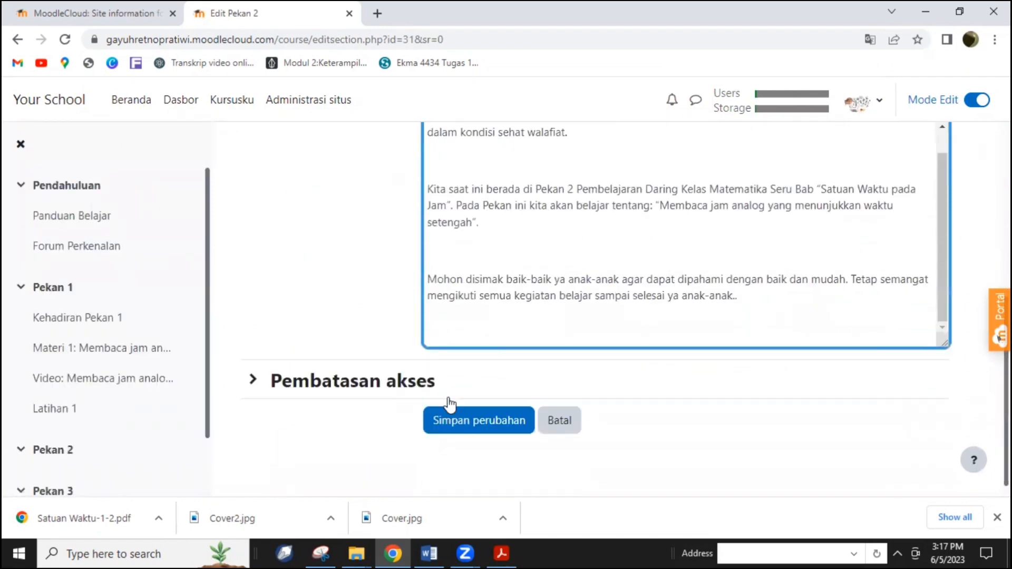
{"action": "scroll", "coordinate": [471, 388], "scroll_direction": "up", "scroll_amount": 4}
{"action": "scroll", "coordinate": [388, 368], "scroll_direction": "down", "scroll_amount": 4}
{"action": "left_click", "coordinate": [464, 409]}
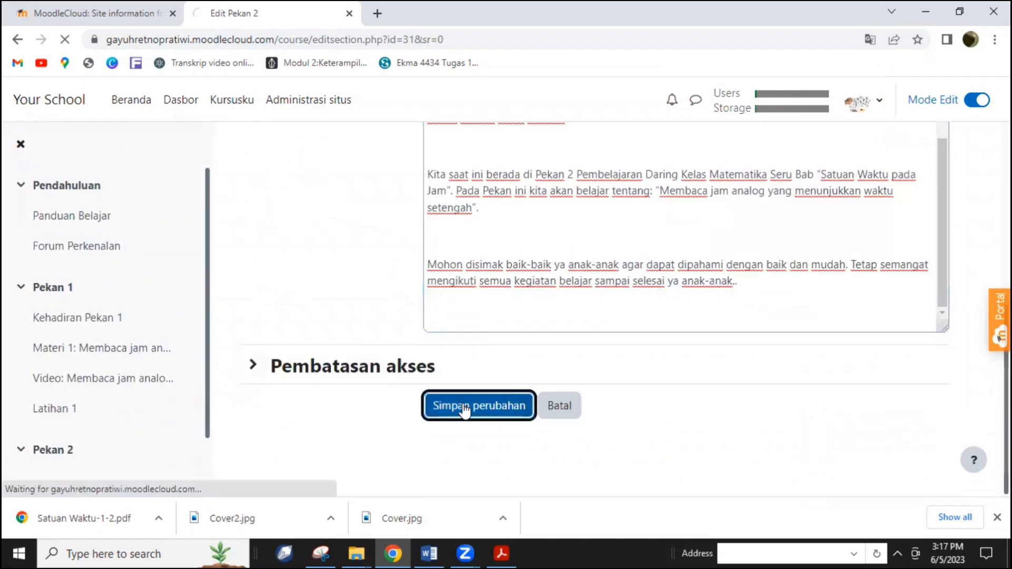
Step: Open the activity and resource chooser in Pekan 2 and start a new BigBlueButton activity there
{"action": "scroll", "coordinate": [464, 391], "scroll_direction": "down", "scroll_amount": 4}
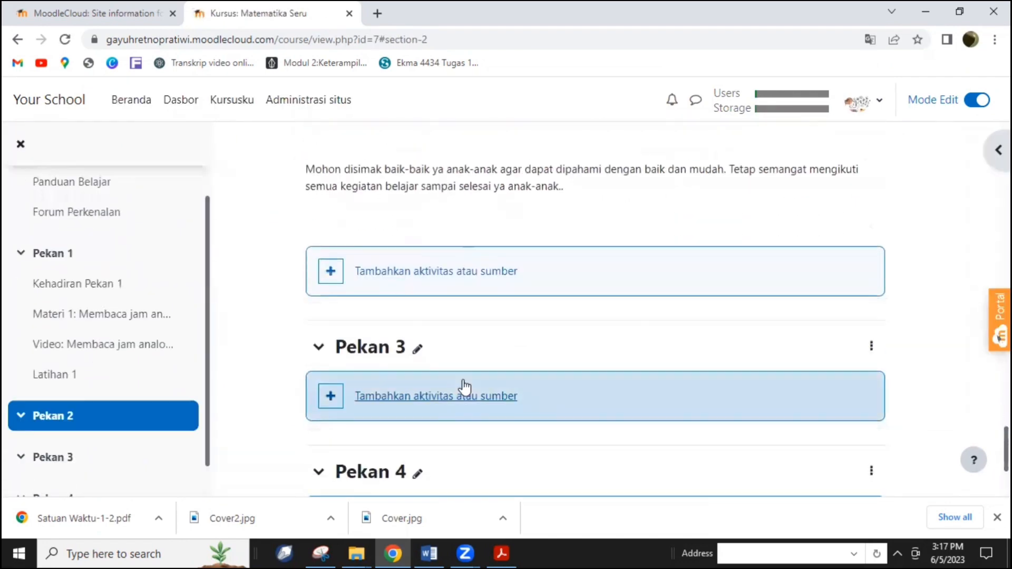
{"action": "left_click", "coordinate": [494, 273]}
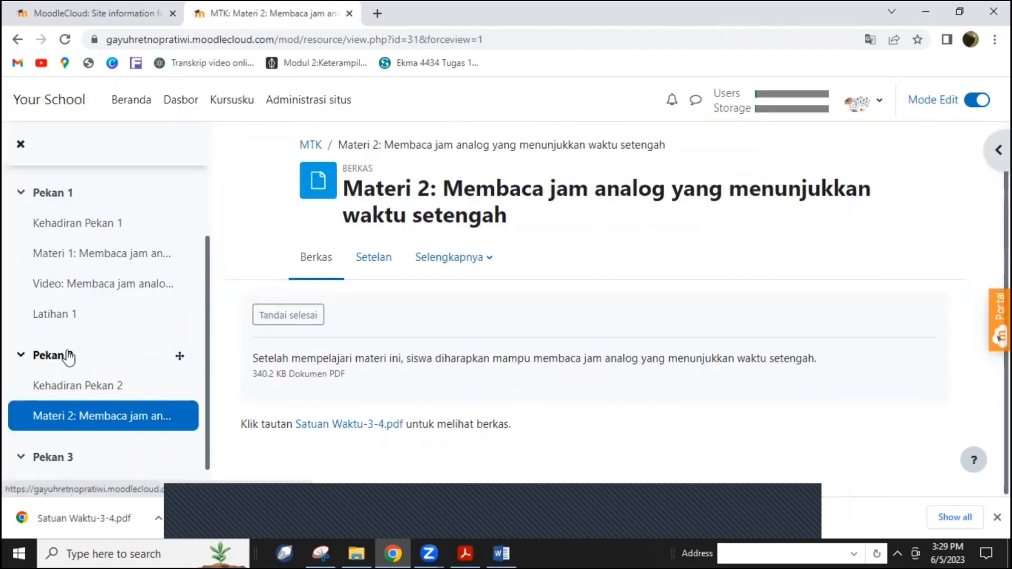
{"action": "left_click", "coordinate": [69, 357]}
{"action": "scroll", "coordinate": [734, 285], "scroll_direction": "down", "scroll_amount": 5}
{"action": "scroll", "coordinate": [734, 285], "scroll_direction": "down", "scroll_amount": 3}
{"action": "scroll", "coordinate": [734, 285], "scroll_direction": "down", "scroll_amount": 3}
{"action": "left_click", "coordinate": [504, 301]}
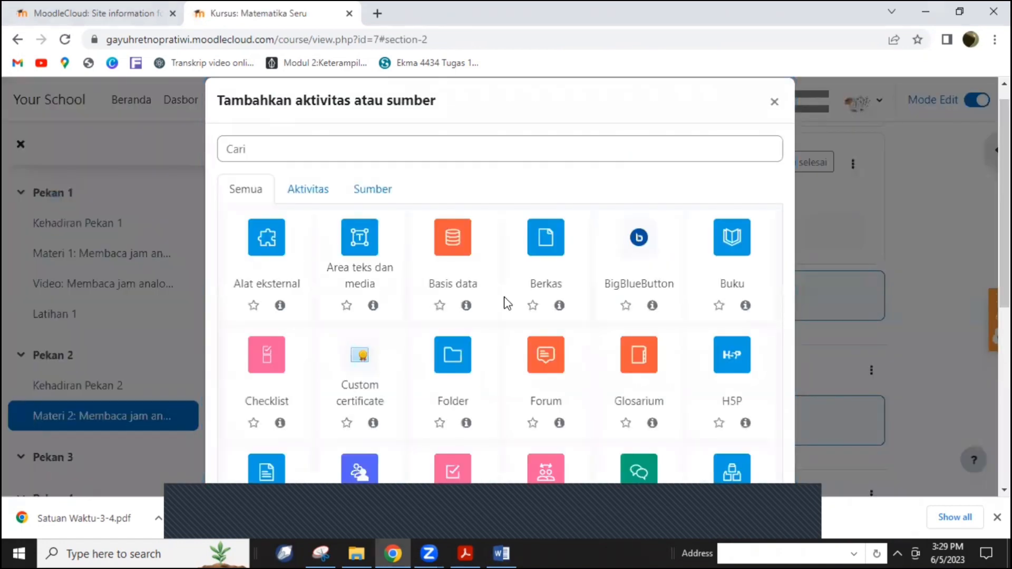
{"action": "left_click", "coordinate": [641, 266]}
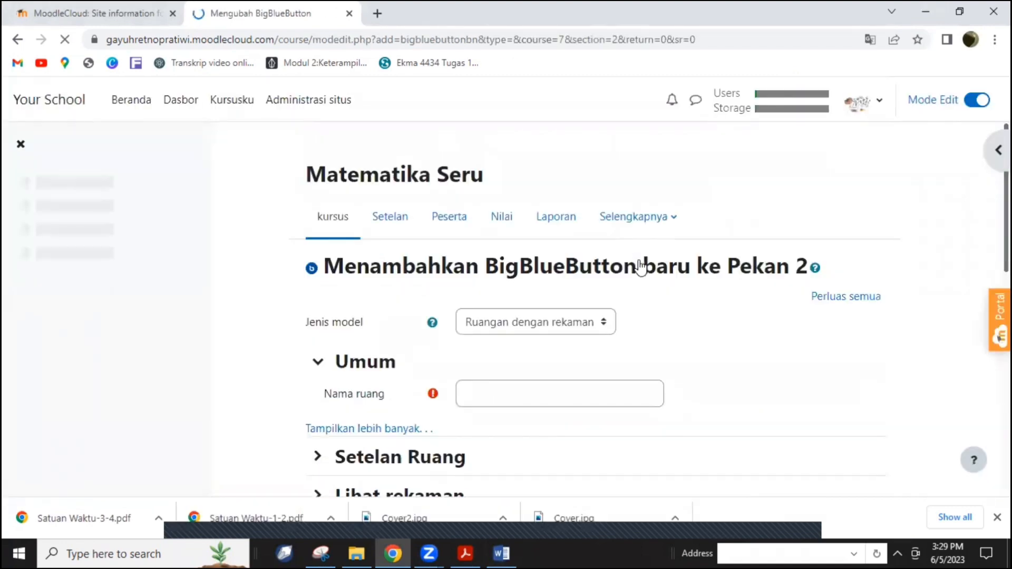
Step: Check the model types, keep "Ruangan dengan rekaman", and name the room "Webinar Satuan Waktu"
{"action": "scroll", "coordinate": [611, 262], "scroll_direction": "down", "scroll_amount": 3}
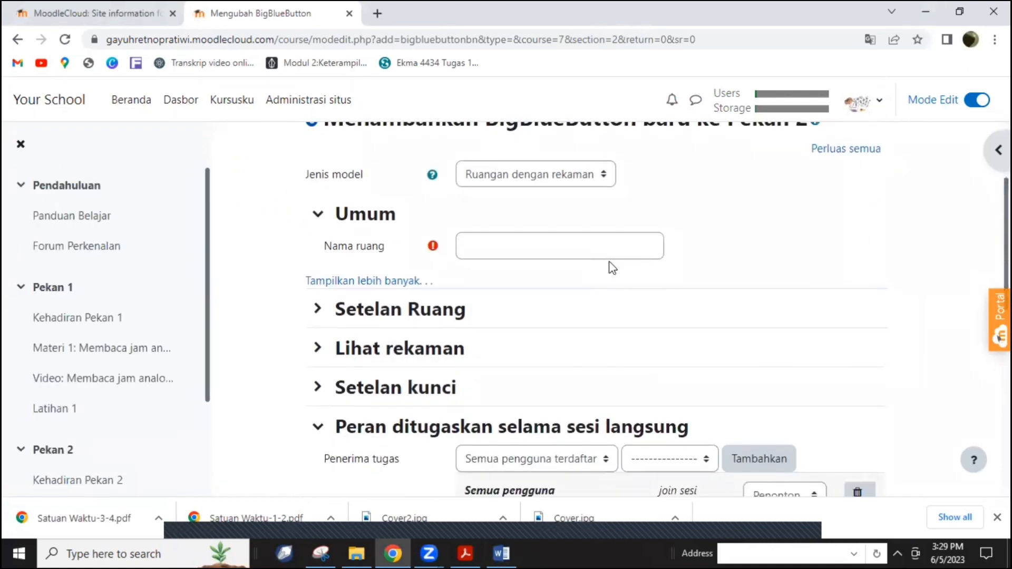
{"action": "scroll", "coordinate": [611, 267], "scroll_direction": "up", "scroll_amount": 2}
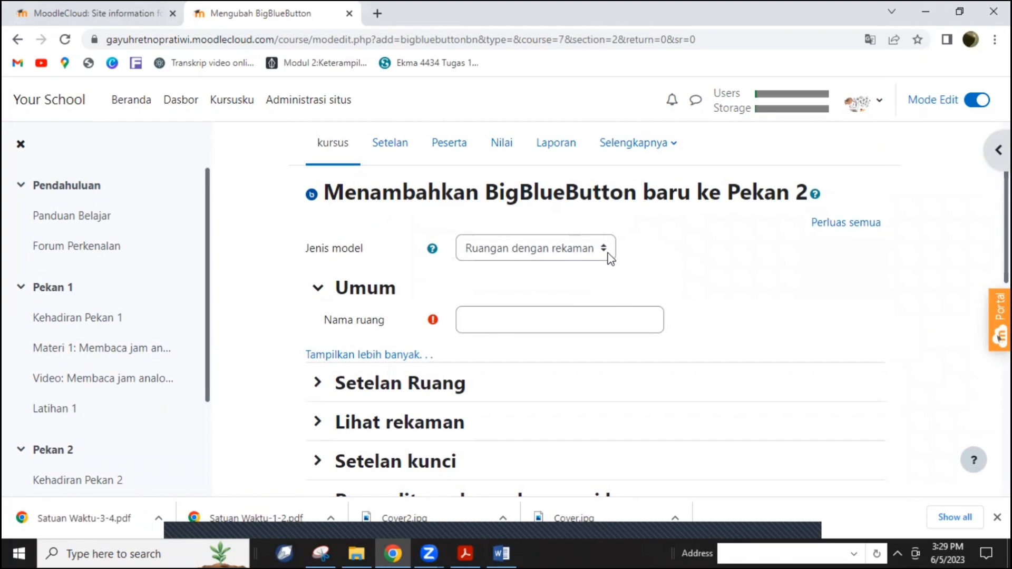
{"action": "left_click", "coordinate": [611, 258]}
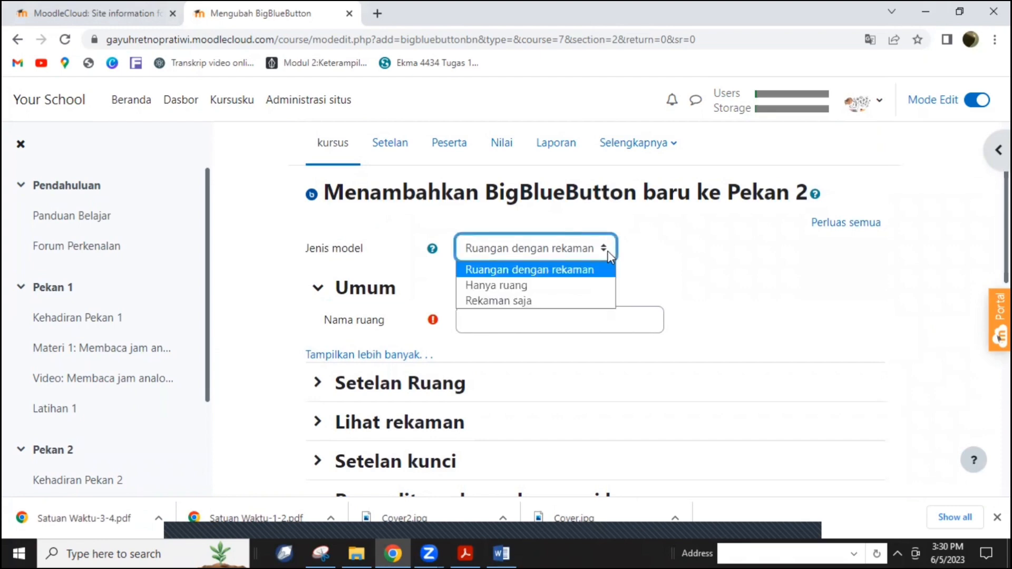
{"action": "left_click", "coordinate": [611, 256]}
{"action": "left_click", "coordinate": [464, 318]}
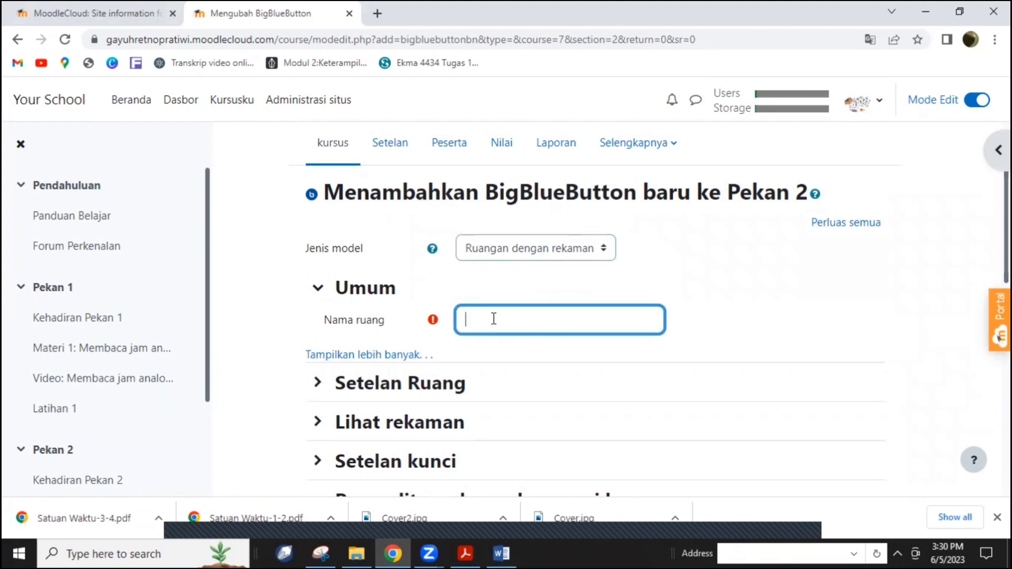
{"action": "type", "text": "Webinm"}
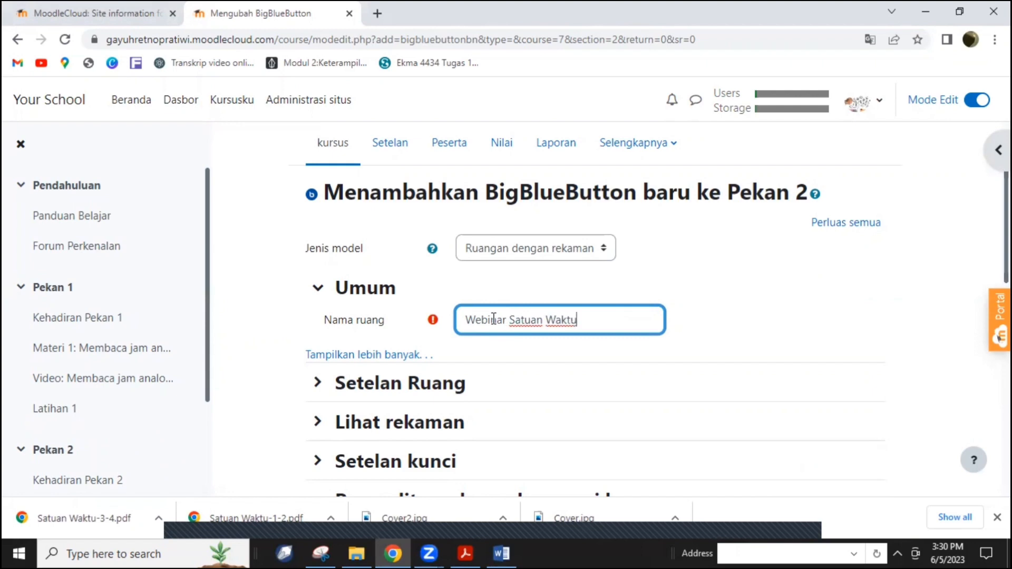
{"action": "key", "text": "BackSpace"}
{"action": "key", "text": "BackSpace"}
{"action": "key", "text": "BackSpace"}
{"action": "key", "text": "BackSpace"}
{"action": "key", "text": "BackSpace"}
{"action": "key", "text": "BackSpace"}
{"action": "key", "text": "BackSpace"}
{"action": "key", "text": "BackSpace"}
{"action": "key", "text": "BackSpace"}
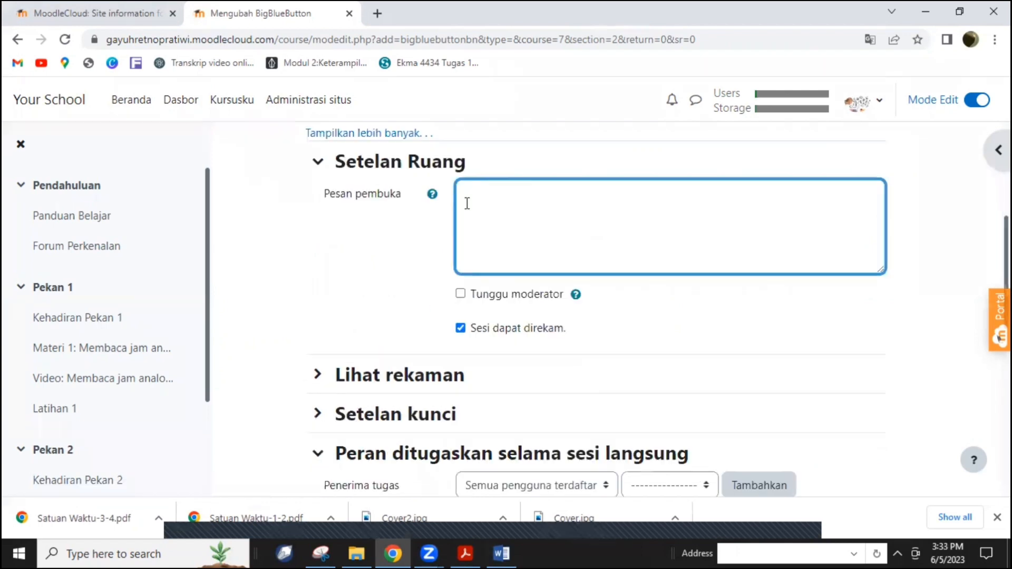
Step: Paste the opening message with the schedule Kamis, 22 Juni 2023, 09.00 - 11.00 WIB, and enable Tunggu moderator
{"action": "right_click", "coordinate": [467, 204]}
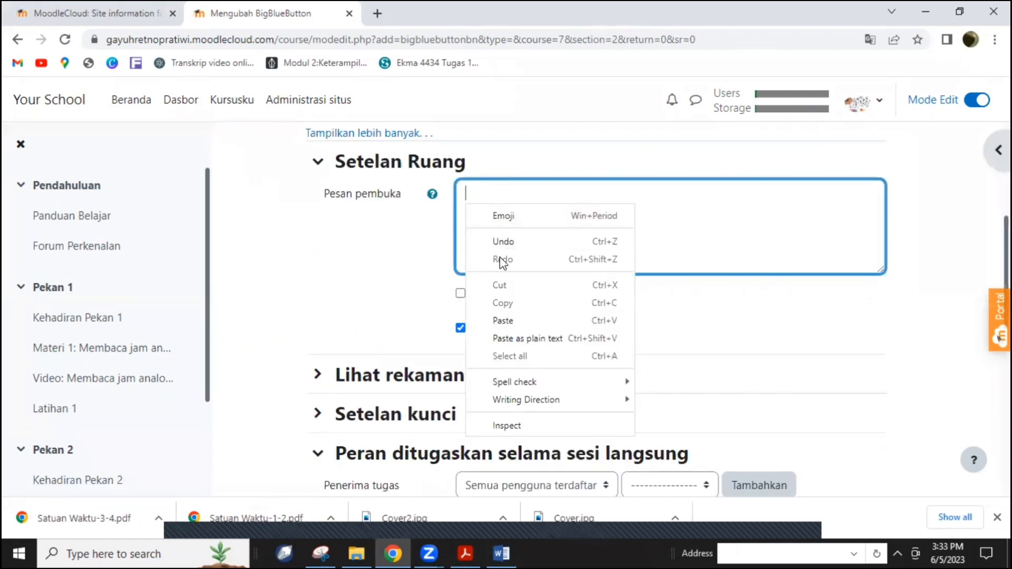
{"action": "left_click", "coordinate": [506, 320]}
{"action": "left_click", "coordinate": [461, 294]}
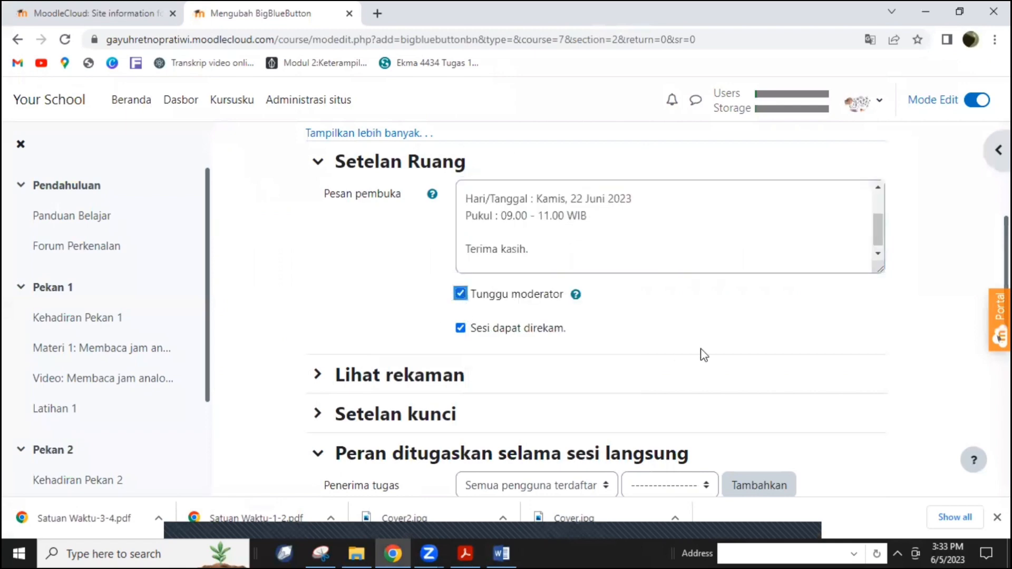
Step: Review the model type, room name, opening message and room settings entered for the webinar
{"action": "scroll", "coordinate": [700, 355], "scroll_direction": "up", "scroll_amount": 1}
{"action": "scroll", "coordinate": [397, 330], "scroll_direction": "up", "scroll_amount": 1}
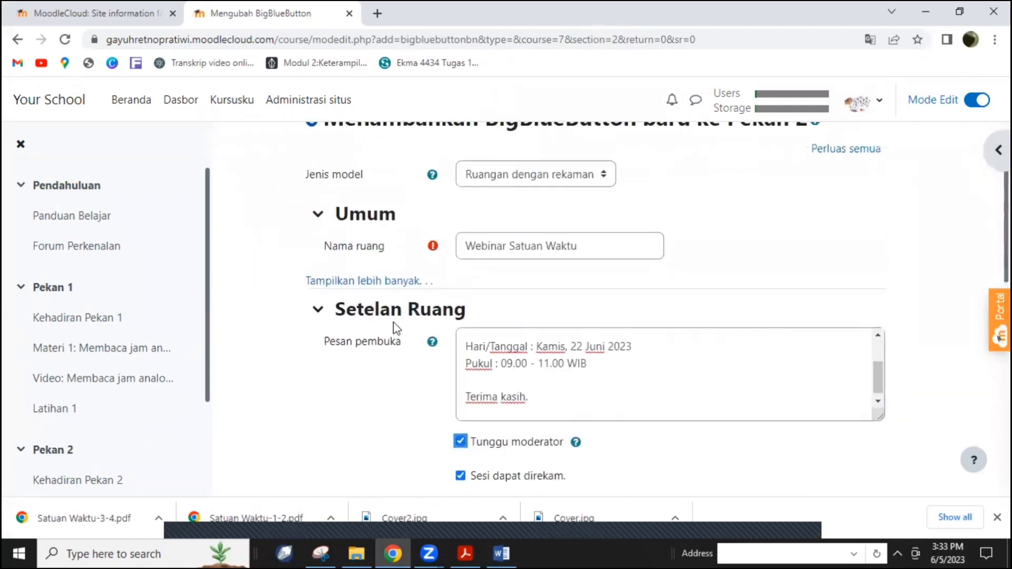
{"action": "scroll", "coordinate": [397, 328], "scroll_direction": "up", "scroll_amount": 1}
{"action": "scroll", "coordinate": [396, 326], "scroll_direction": "down", "scroll_amount": 1}
{"action": "scroll", "coordinate": [467, 357], "scroll_direction": "up", "scroll_amount": 1}
{"action": "scroll", "coordinate": [412, 370], "scroll_direction": "up", "scroll_amount": 1}
{"action": "scroll", "coordinate": [406, 369], "scroll_direction": "down", "scroll_amount": 3}
{"action": "scroll", "coordinate": [404, 346], "scroll_direction": "down", "scroll_amount": 2}
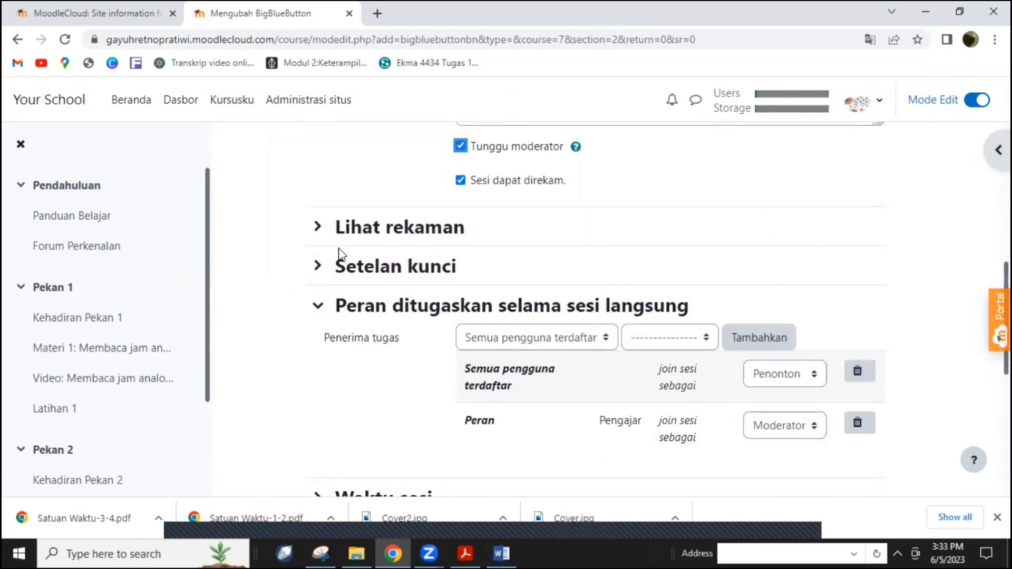
Step: Expand the Lihat rekaman and Setelan kunci sections and look over the lock options
{"action": "left_click", "coordinate": [320, 230]}
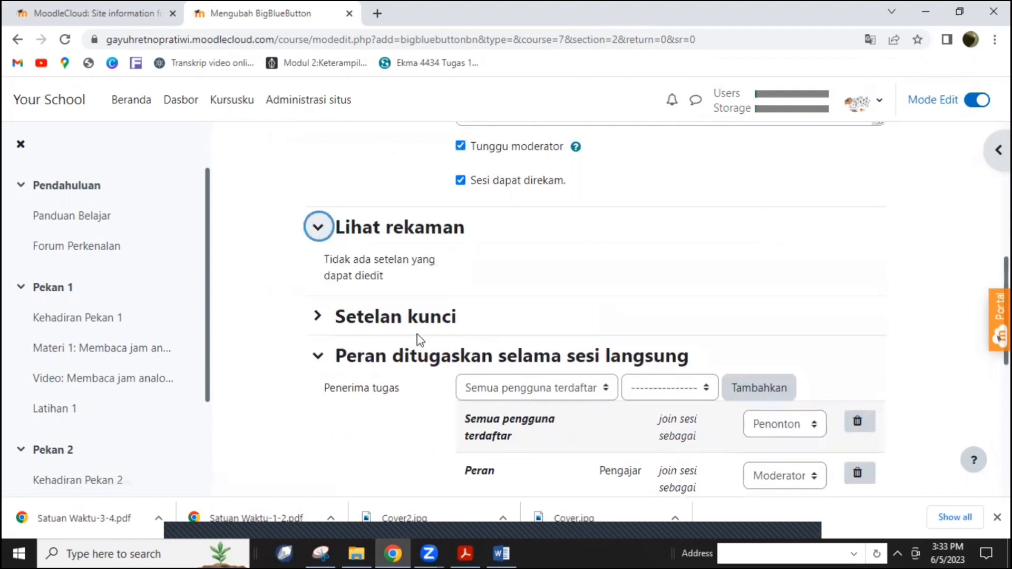
{"action": "left_click", "coordinate": [330, 329]}
{"action": "scroll", "coordinate": [331, 333], "scroll_direction": "down", "scroll_amount": 3}
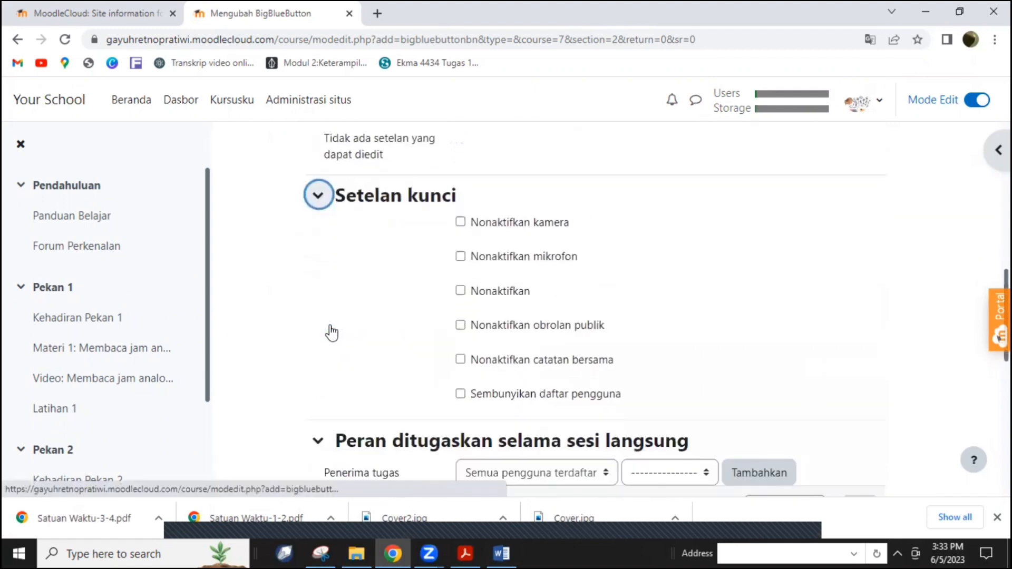
{"action": "scroll", "coordinate": [374, 338], "scroll_direction": "down", "scroll_amount": 2}
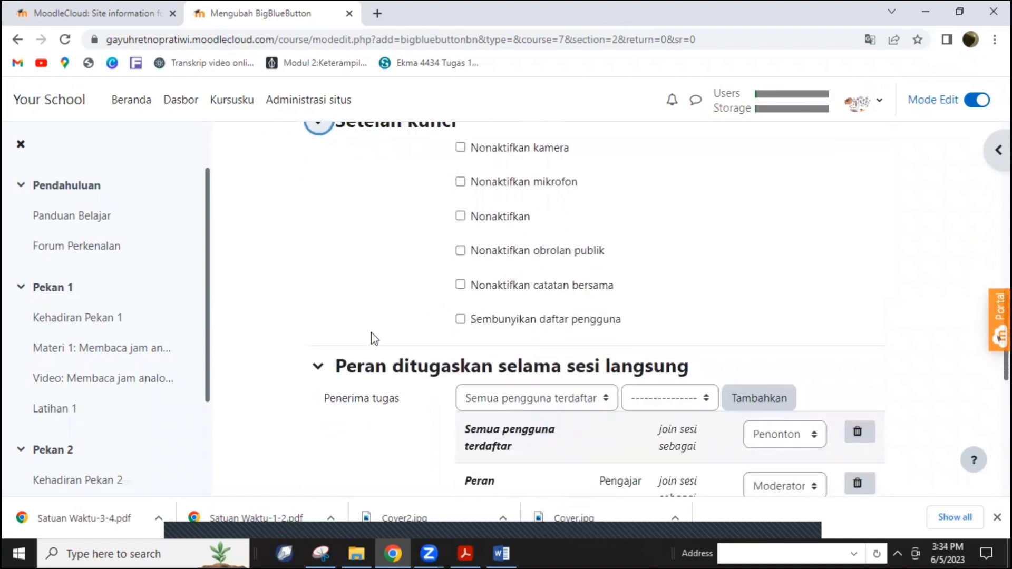
Step: Examine the Penerima tugas choices for the roles assigned during the live session, keeping "Semua pengguna terdaftar" selected
{"action": "scroll", "coordinate": [358, 357], "scroll_direction": "down", "scroll_amount": 2}
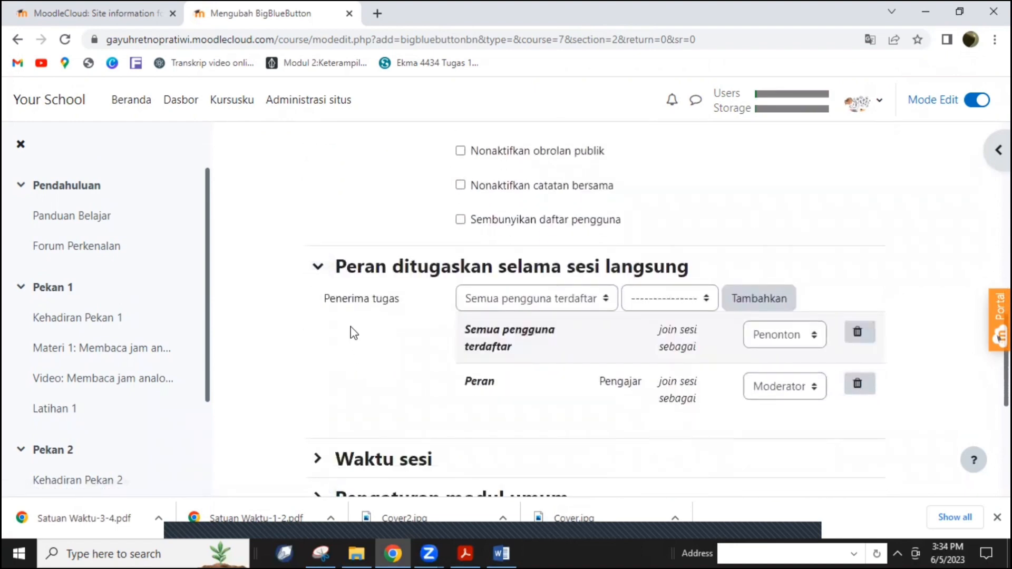
{"action": "left_click", "coordinate": [601, 304]}
{"action": "left_click", "coordinate": [601, 304]}
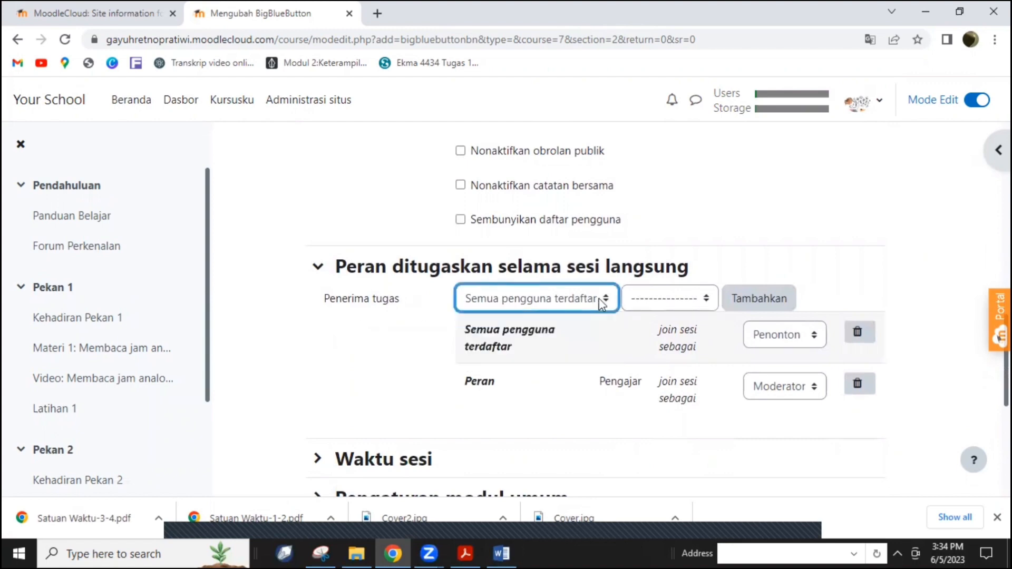
{"action": "left_click", "coordinate": [601, 304]}
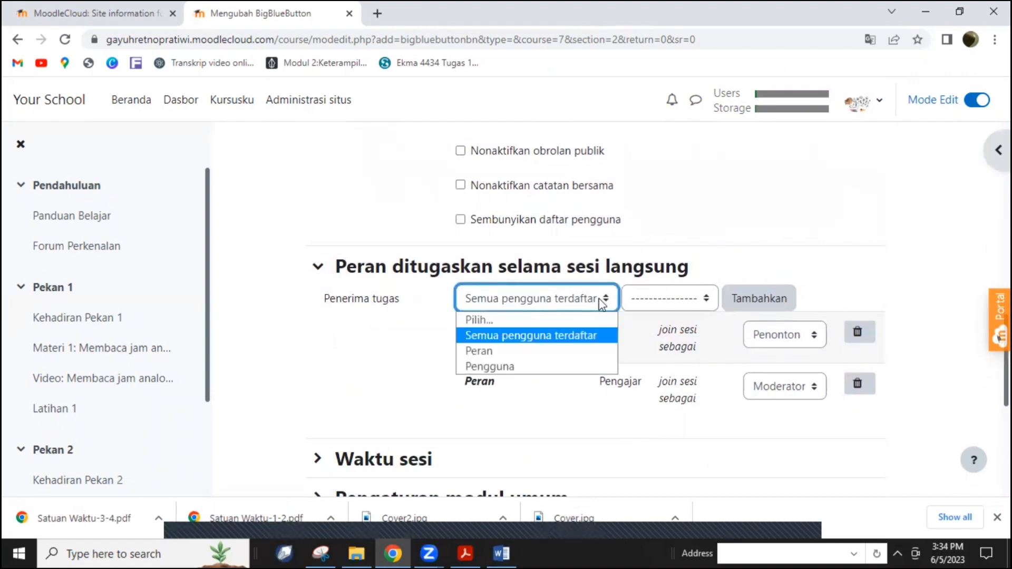
{"action": "left_click", "coordinate": [601, 304]}
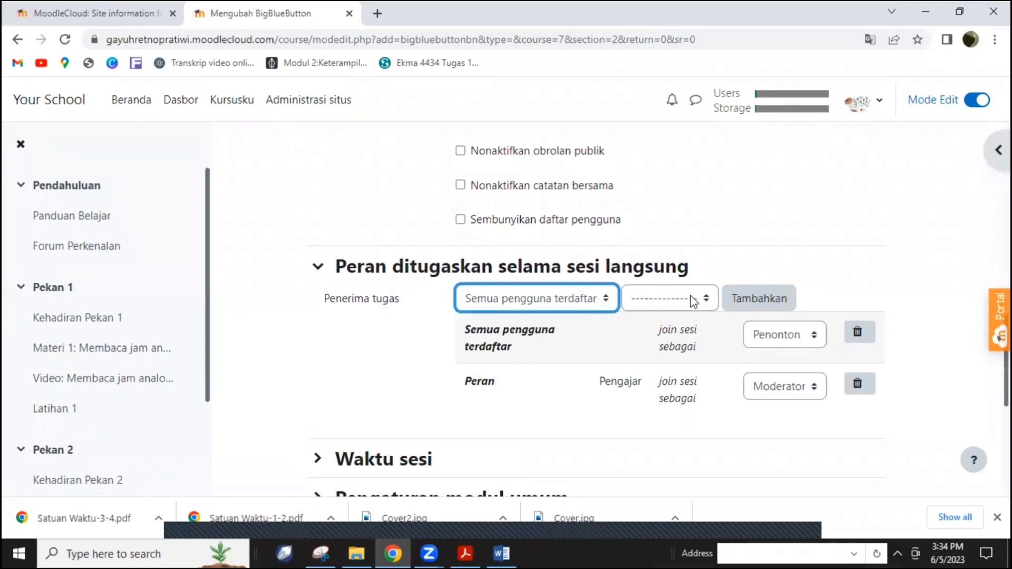
Step: Examine the role assignment choices for the live session, keeping all registered users as Penonton
{"action": "left_click", "coordinate": [708, 303]}
{"action": "left_click", "coordinate": [708, 303]}
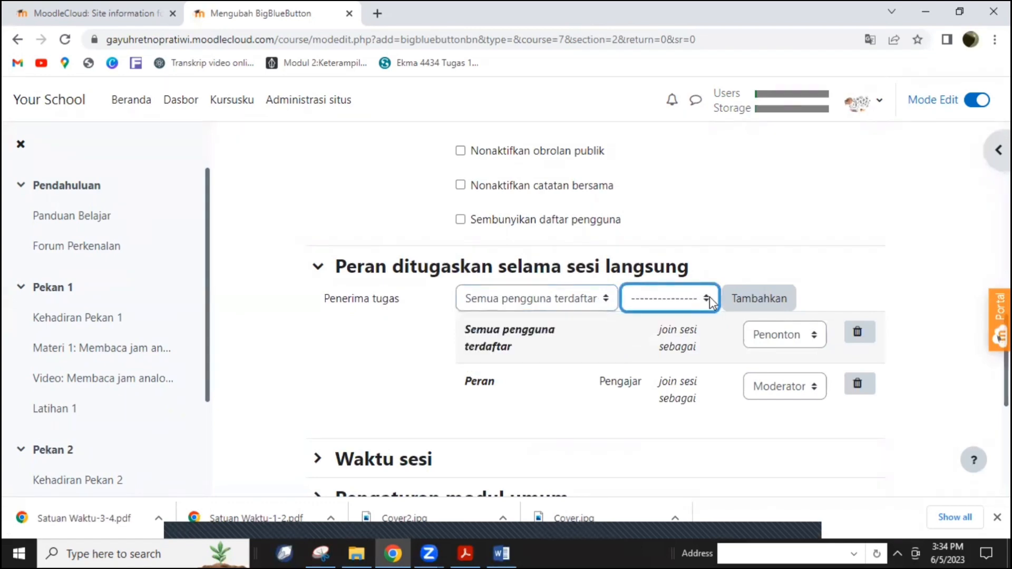
{"action": "left_click", "coordinate": [763, 301]}
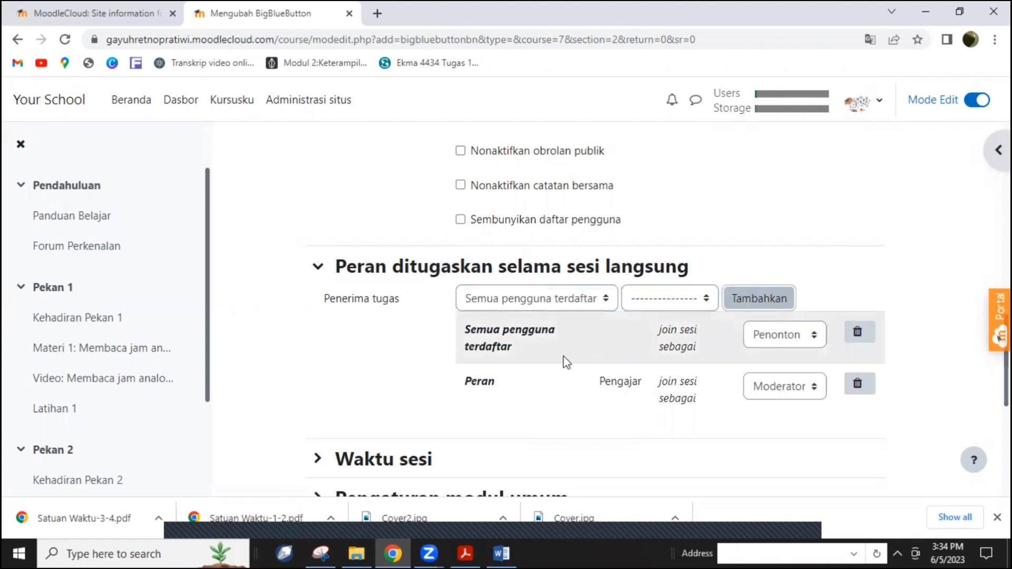
{"action": "left_click", "coordinate": [770, 337]}
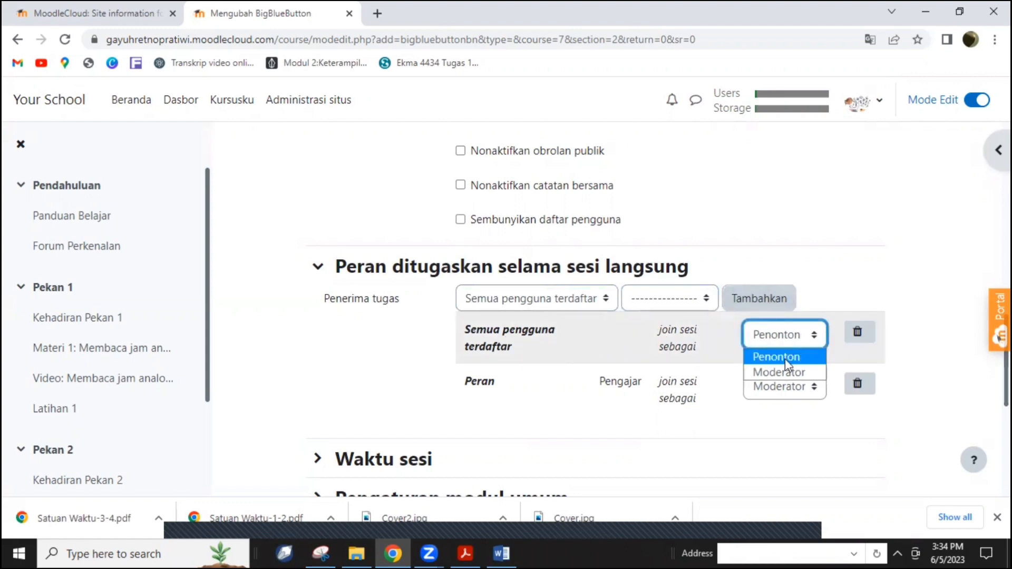
Step: Expand Waktu sesi, enable the session's opening time and check the scheduled date in the opening message
{"action": "left_click", "coordinate": [490, 344]}
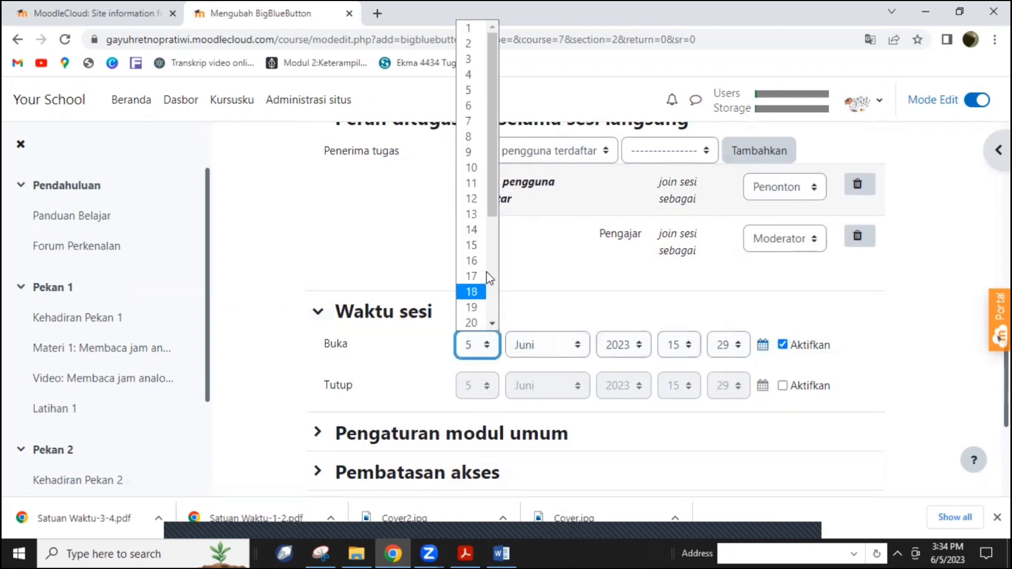
{"action": "scroll", "coordinate": [484, 316], "scroll_direction": "down", "scroll_amount": 1}
{"action": "scroll", "coordinate": [483, 316], "scroll_direction": "down", "scroll_amount": 3}
{"action": "left_click", "coordinate": [578, 287]}
{"action": "scroll", "coordinate": [559, 295], "scroll_direction": "up", "scroll_amount": 2}
{"action": "scroll", "coordinate": [559, 296], "scroll_direction": "up", "scroll_amount": 10}
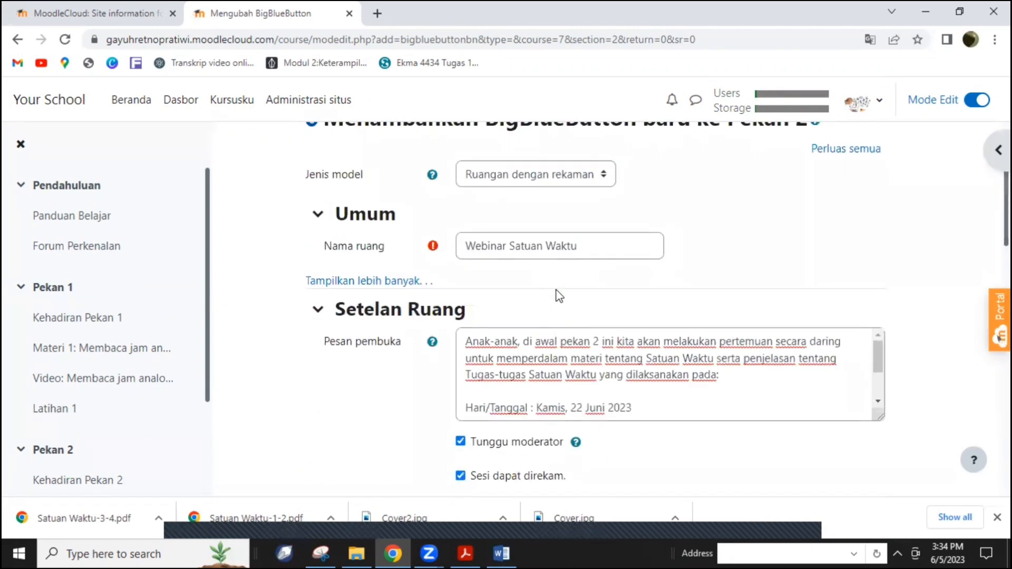
{"action": "scroll", "coordinate": [559, 296], "scroll_direction": "down", "scroll_amount": 12}
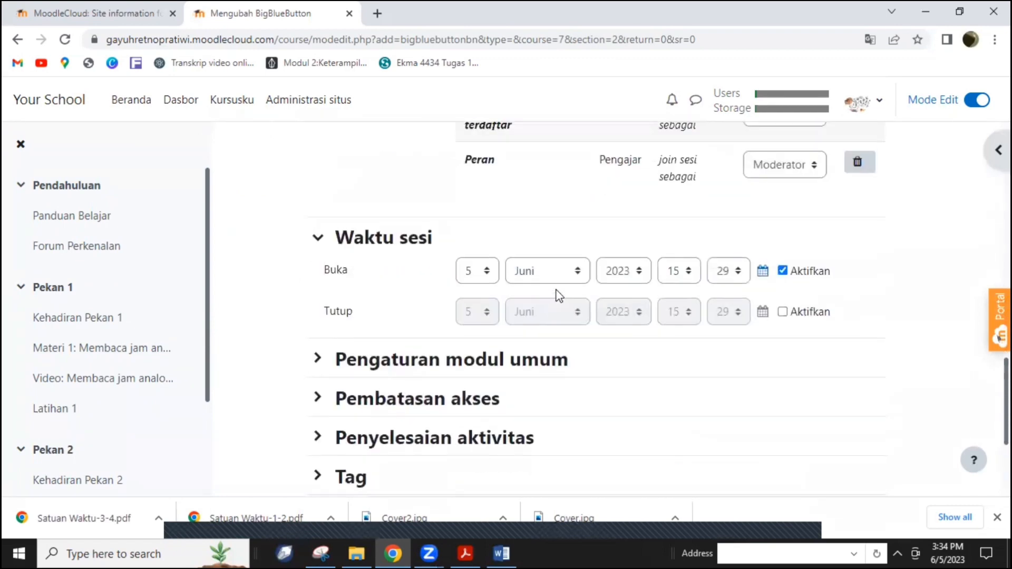
Step: Set the session's Buka time to 22 Juni 2023 at 09:00
{"action": "left_click", "coordinate": [491, 276]}
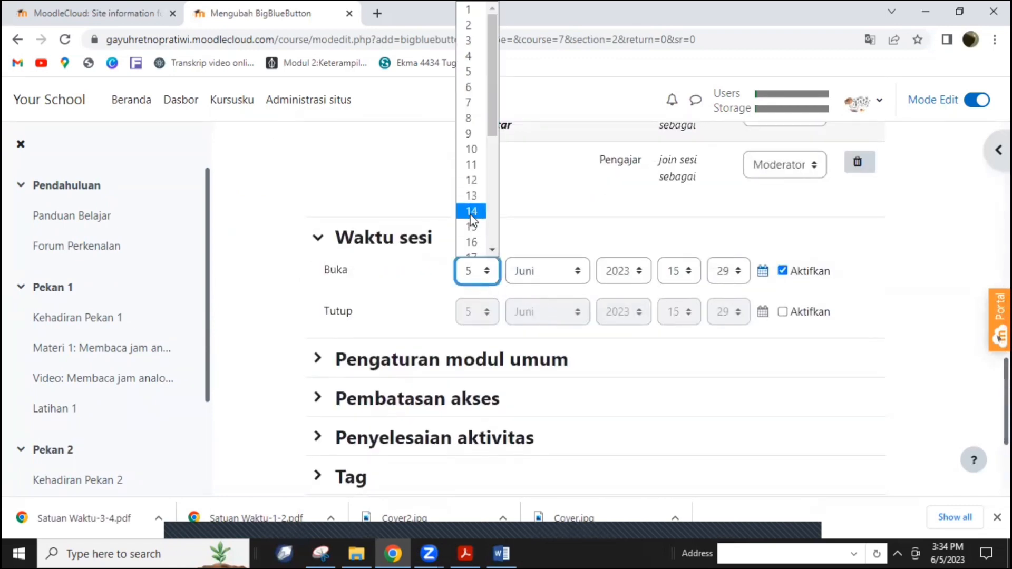
{"action": "scroll", "coordinate": [475, 233], "scroll_direction": "down", "scroll_amount": 3}
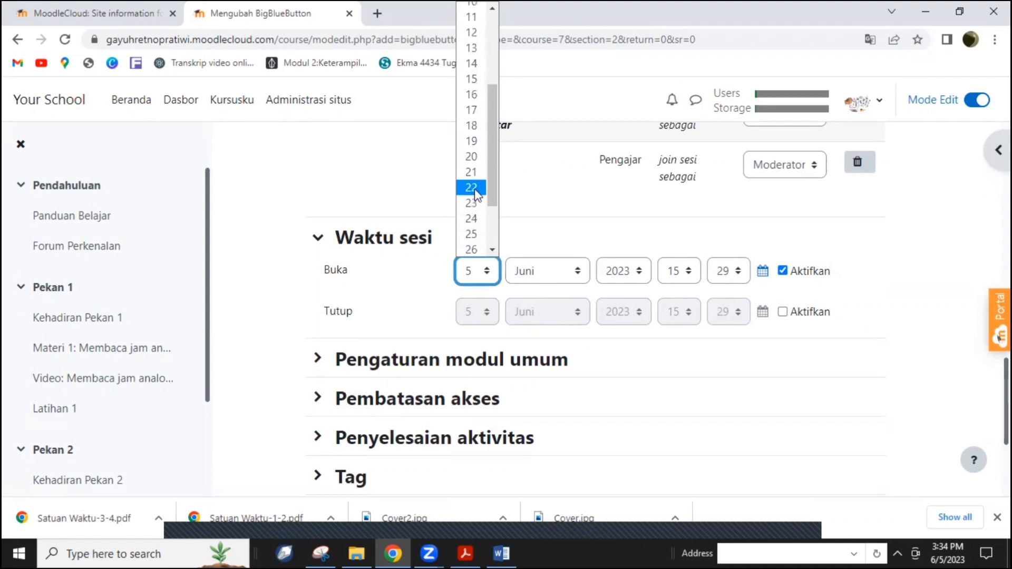
{"action": "left_click", "coordinate": [473, 194]}
{"action": "left_click", "coordinate": [687, 271]}
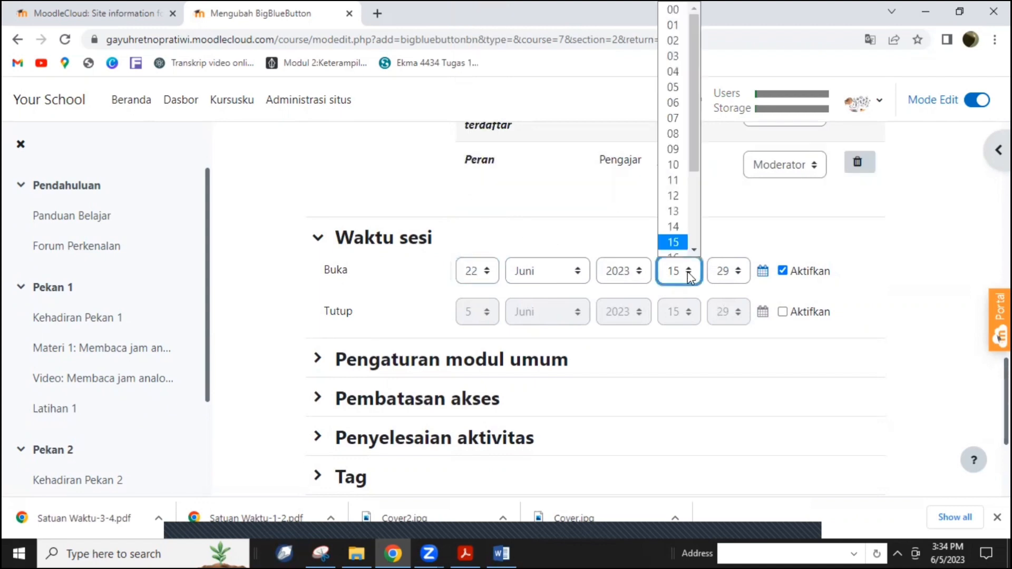
{"action": "left_click", "coordinate": [675, 140]}
{"action": "left_click", "coordinate": [736, 271]}
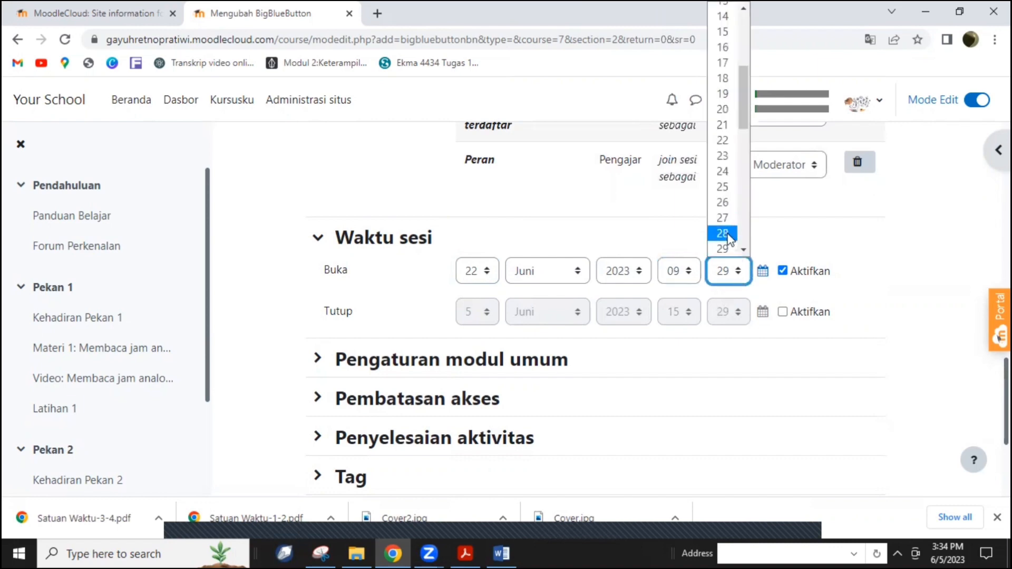
{"action": "scroll", "coordinate": [725, 158], "scroll_direction": "up", "scroll_amount": 5}
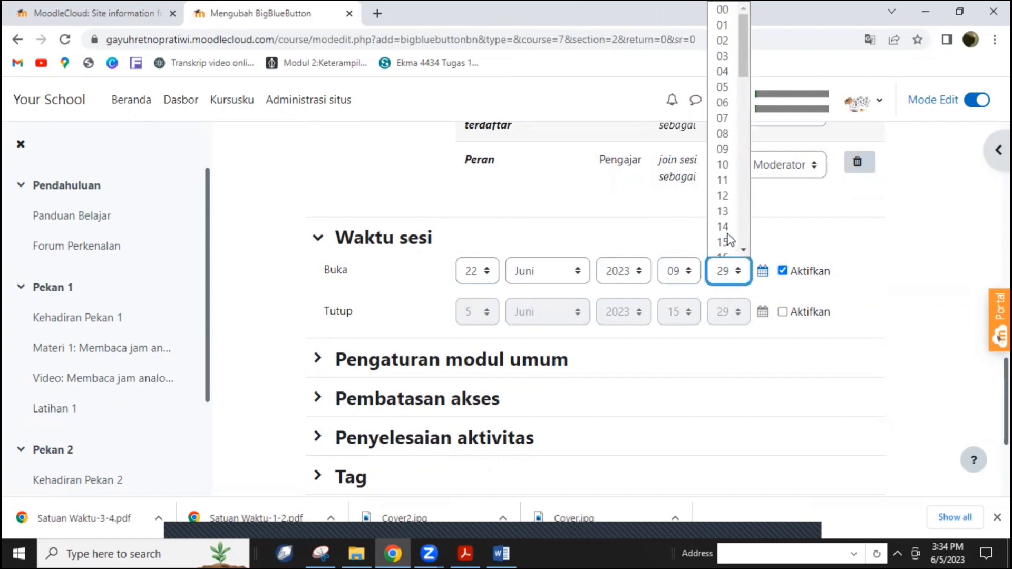
{"action": "left_click", "coordinate": [720, 21]}
Step: Check the schedule in the opening message, enable the session's Tutup time and set its date to 22 Juni 2023
{"action": "scroll", "coordinate": [401, 256], "scroll_direction": "up", "scroll_amount": 10}
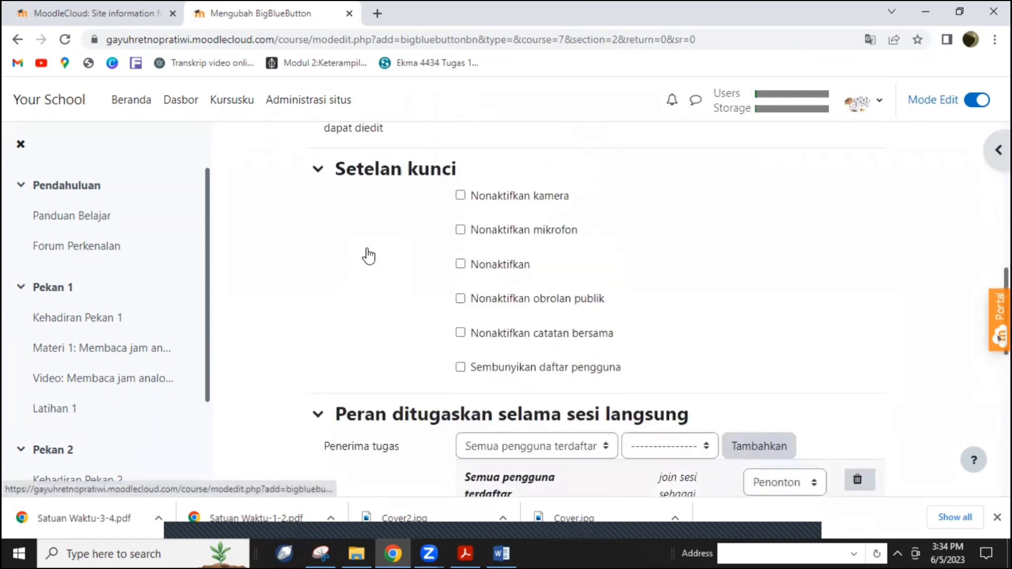
{"action": "scroll", "coordinate": [369, 256], "scroll_direction": "up", "scroll_amount": 2}
{"action": "scroll", "coordinate": [593, 240], "scroll_direction": "down", "scroll_amount": 2}
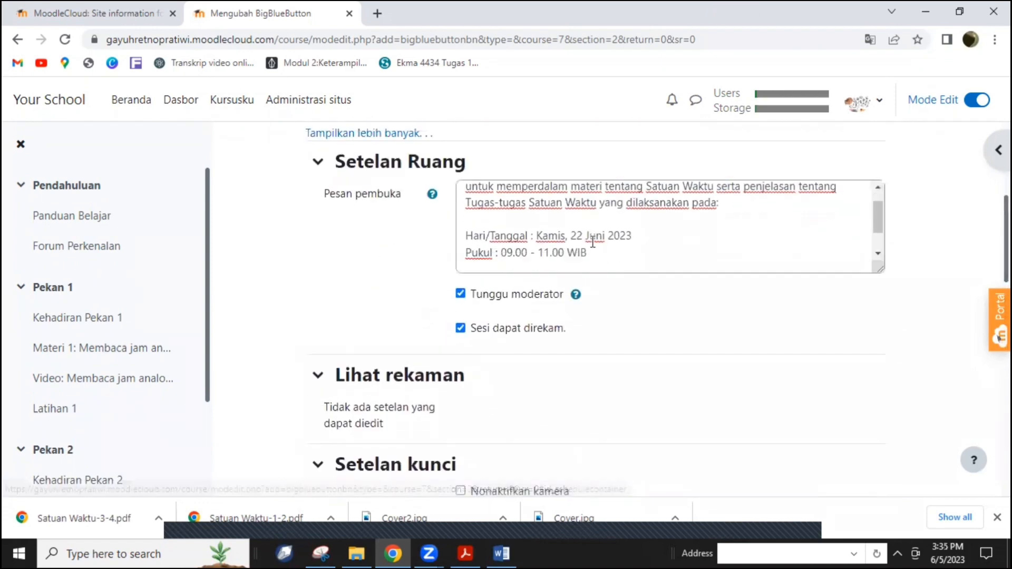
{"action": "scroll", "coordinate": [606, 317], "scroll_direction": "down", "scroll_amount": 12}
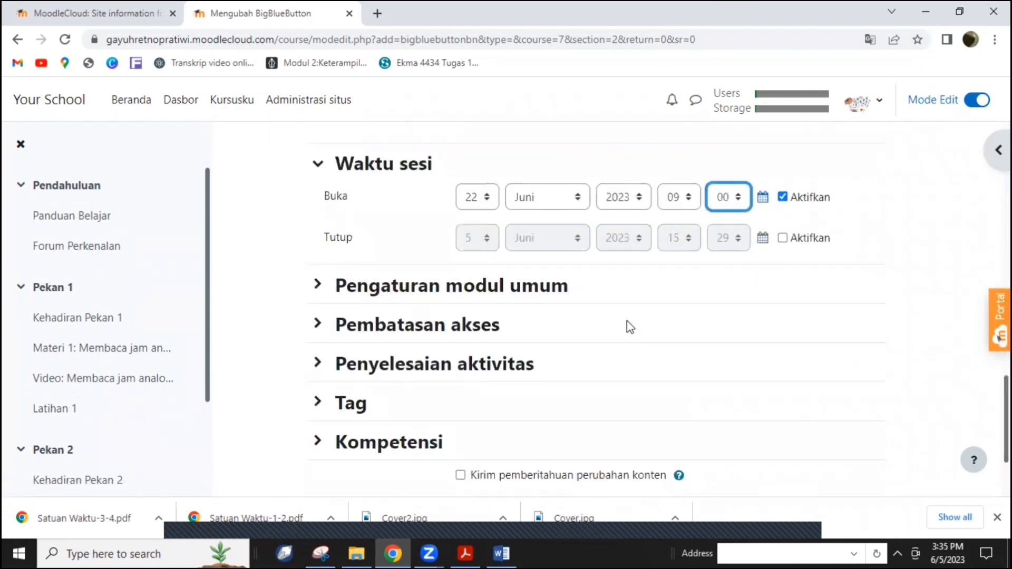
{"action": "left_click", "coordinate": [783, 239]}
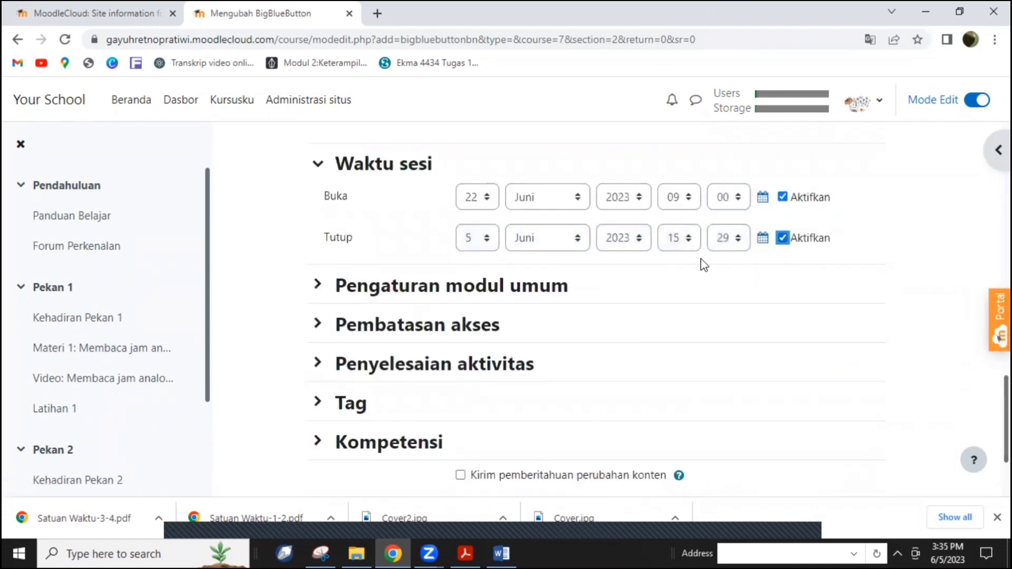
{"action": "left_click", "coordinate": [468, 245]}
{"action": "scroll", "coordinate": [469, 388], "scroll_direction": "down", "scroll_amount": 3}
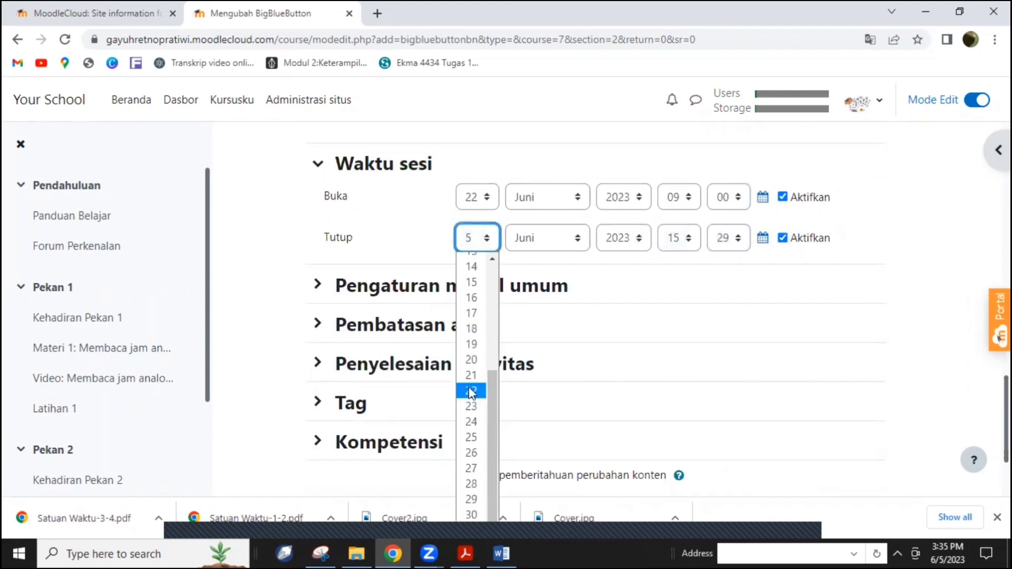
{"action": "left_click", "coordinate": [471, 391]}
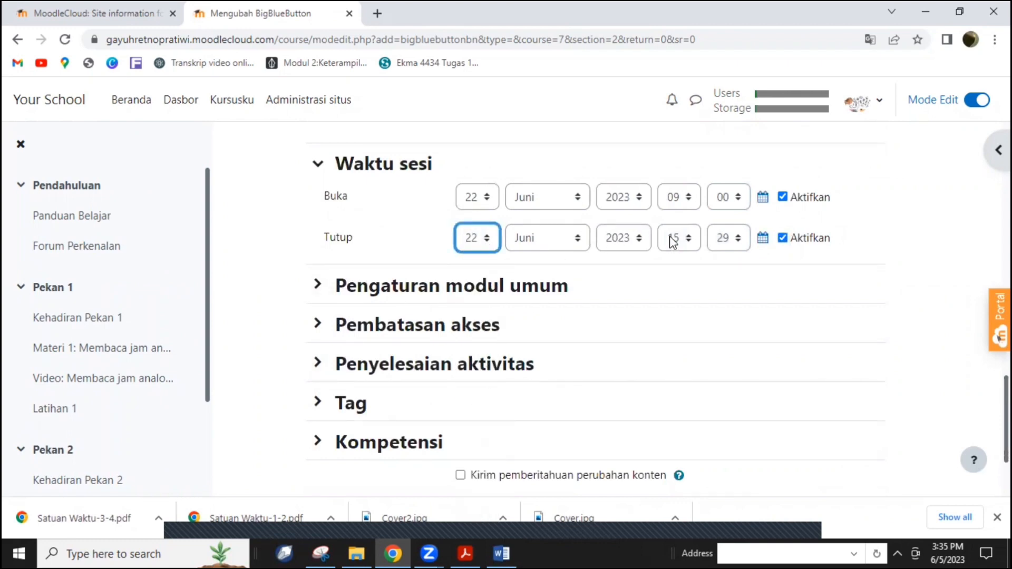
Step: Set the hour and minute of the session's Tutup time to 11:00
{"action": "left_click", "coordinate": [686, 244]}
{"action": "scroll", "coordinate": [678, 337], "scroll_direction": "down", "scroll_amount": 2}
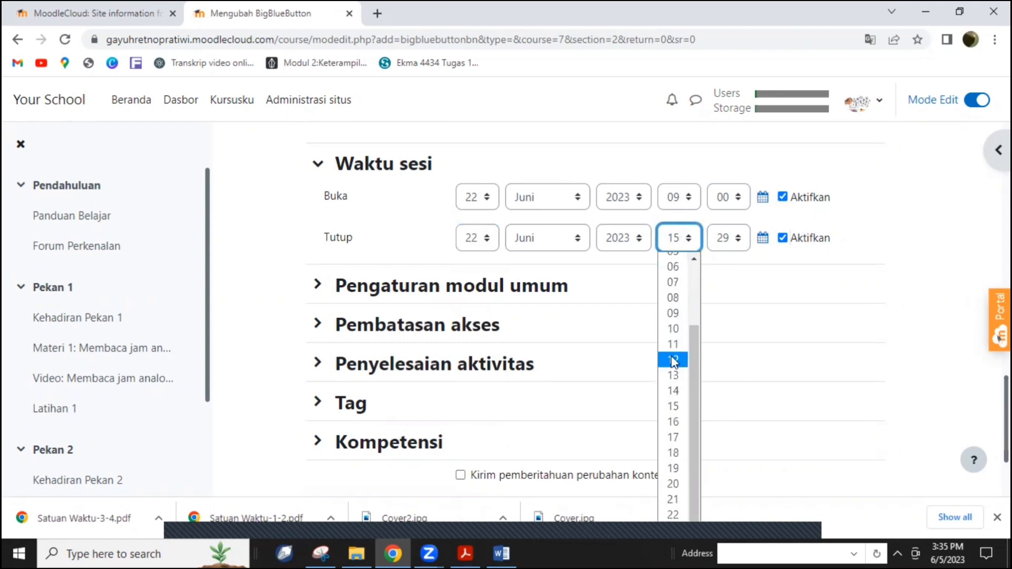
{"action": "left_click", "coordinate": [679, 342]}
{"action": "left_click", "coordinate": [724, 248]}
{"action": "scroll", "coordinate": [725, 369], "scroll_direction": "up", "scroll_amount": 4}
{"action": "left_click", "coordinate": [729, 261]}
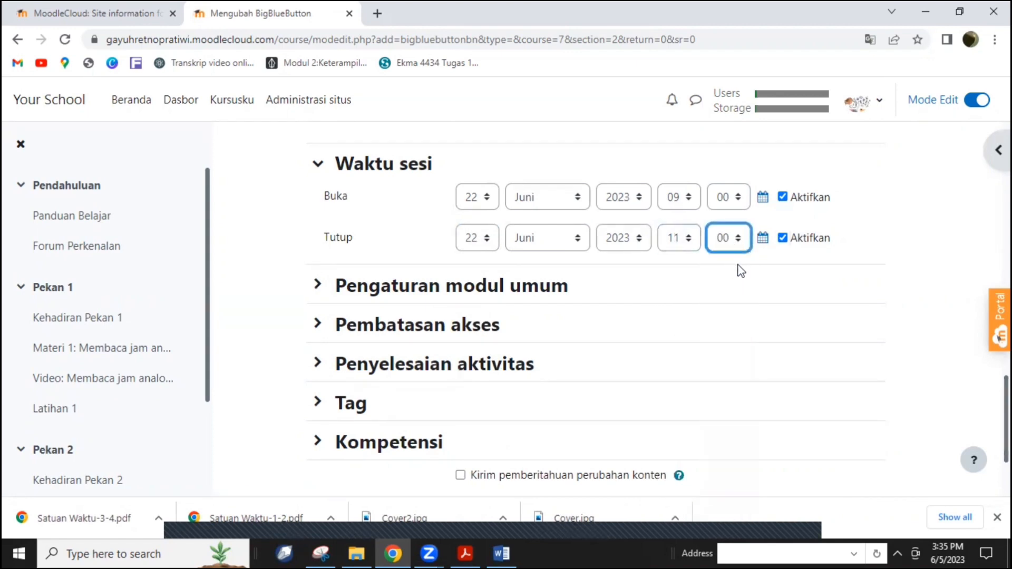
Step: Enable Kirim pemberitahuan perubahan konten for the webinar and save it, returning to the course
{"action": "scroll", "coordinate": [759, 331], "scroll_direction": "down", "scroll_amount": 3}
{"action": "left_click", "coordinate": [461, 348]}
{"action": "left_click", "coordinate": [504, 399]}
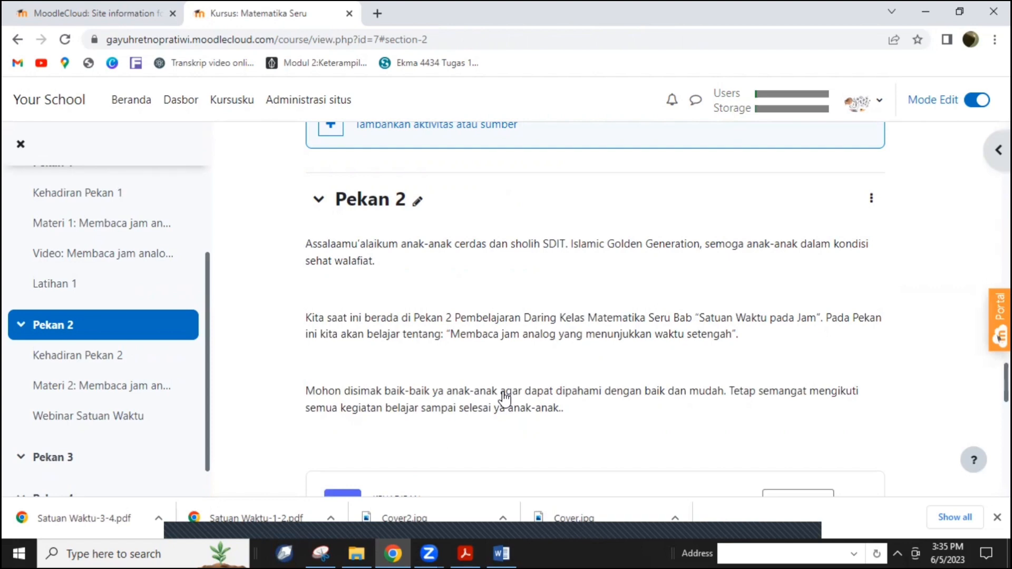
Step: Add a Kuis named Latihan 2 to Pekan 2, open from 19 Juni 2023, 00:00 to 25 Juni 2023, 23:59
{"action": "scroll", "coordinate": [505, 387], "scroll_direction": "down", "scroll_amount": 10}
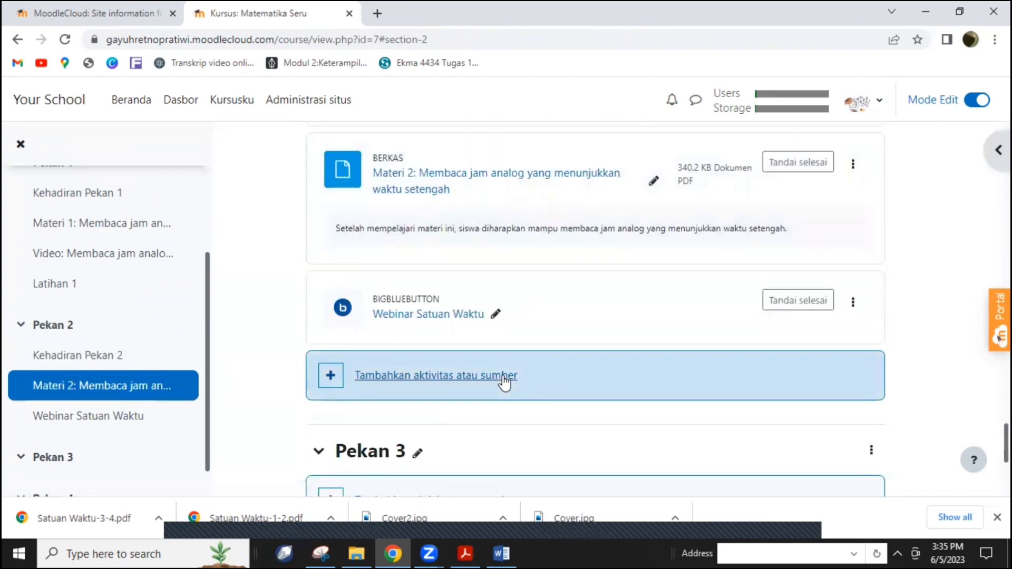
{"action": "scroll", "coordinate": [505, 382], "scroll_direction": "down", "scroll_amount": 1}
{"action": "scroll", "coordinate": [430, 355], "scroll_direction": "up", "scroll_amount": 1}
{"action": "scroll", "coordinate": [434, 378], "scroll_direction": "down", "scroll_amount": 1}
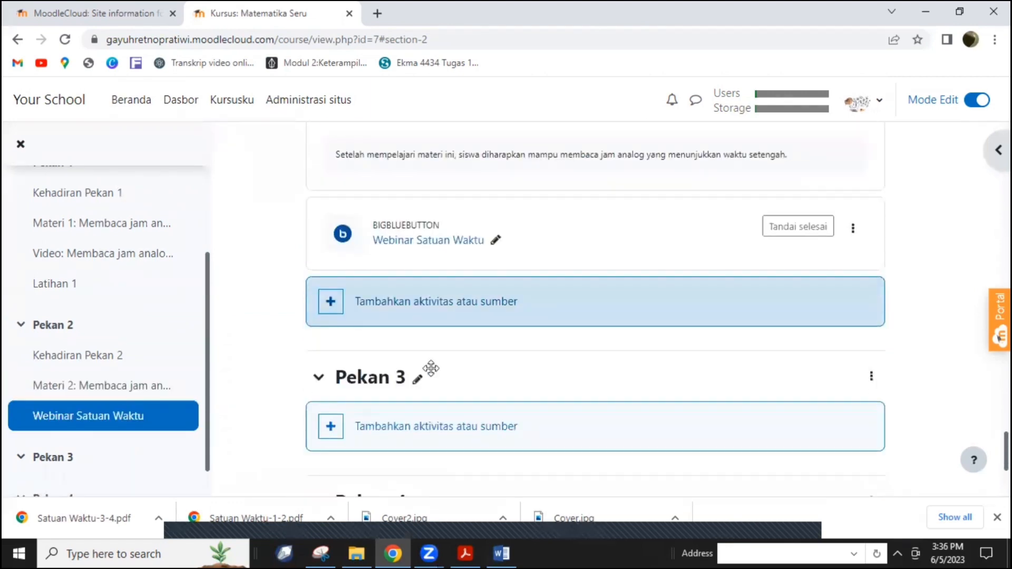
{"action": "left_click", "coordinate": [445, 310]}
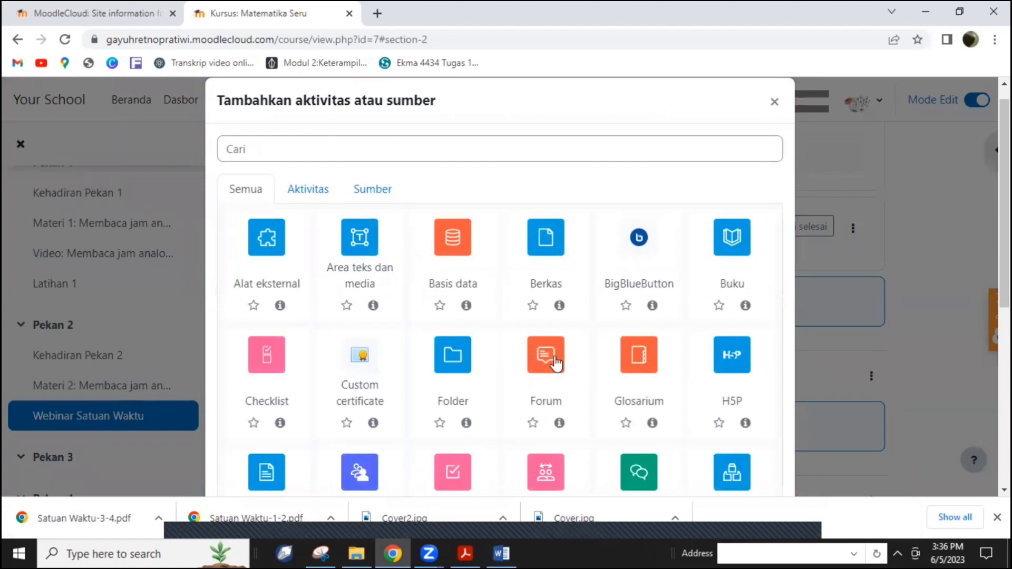
{"action": "scroll", "coordinate": [597, 361], "scroll_direction": "down", "scroll_amount": 2}
{"action": "left_click", "coordinate": [454, 400]}
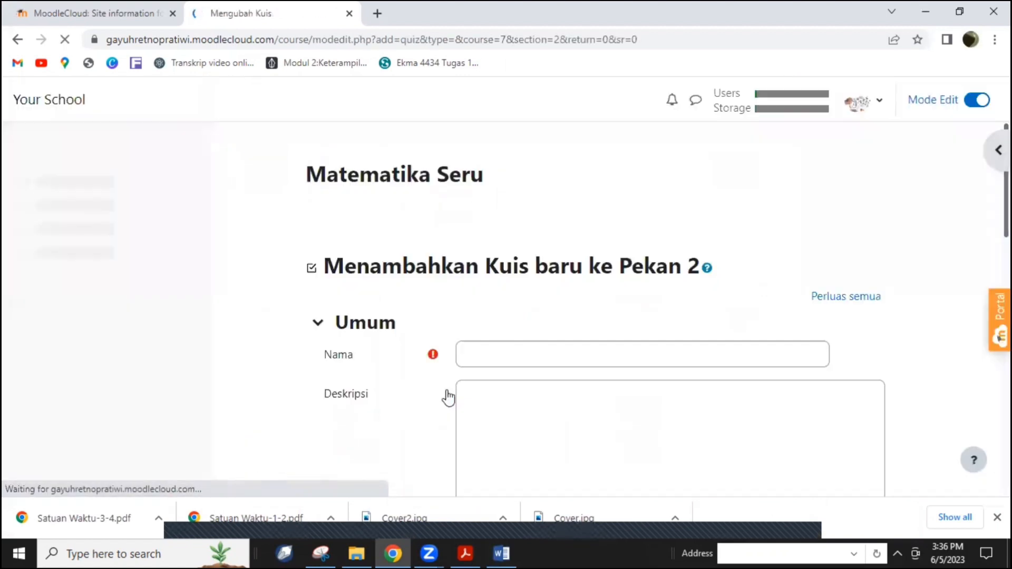
{"action": "scroll", "coordinate": [495, 192], "scroll_direction": "down", "scroll_amount": 4}
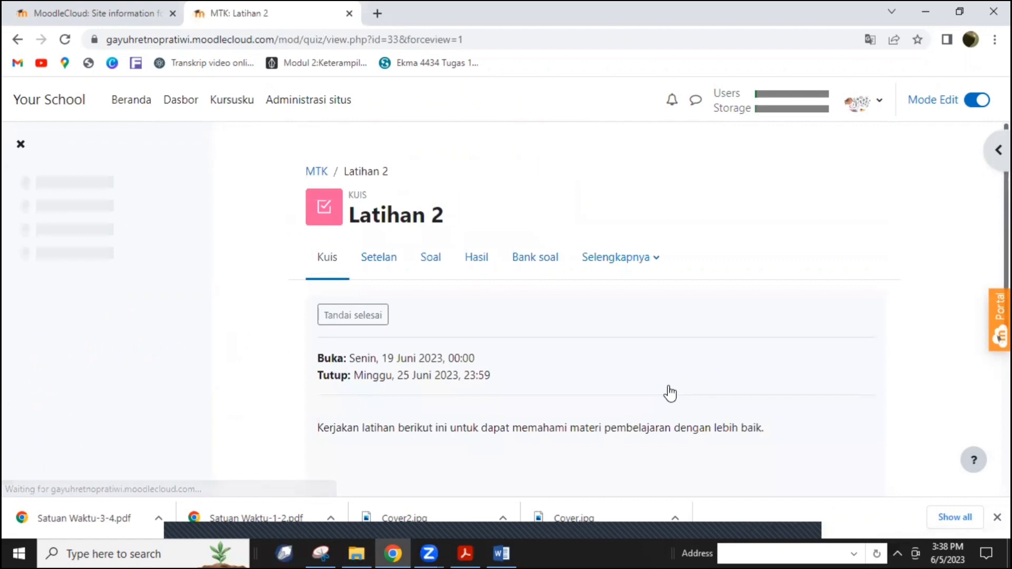
Step: Start a new question of type Essay in the Latihan 2 quiz
{"action": "scroll", "coordinate": [669, 393], "scroll_direction": "down", "scroll_amount": 3}
{"action": "scroll", "coordinate": [702, 388], "scroll_direction": "down", "scroll_amount": 3}
{"action": "left_click", "coordinate": [375, 247]}
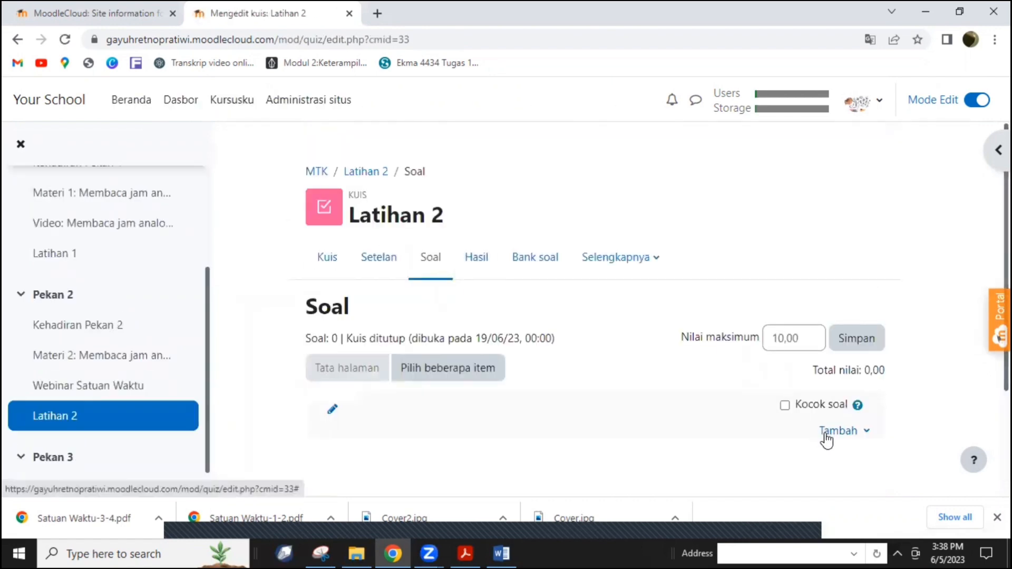
{"action": "scroll", "coordinate": [824, 417], "scroll_direction": "down", "scroll_amount": 2}
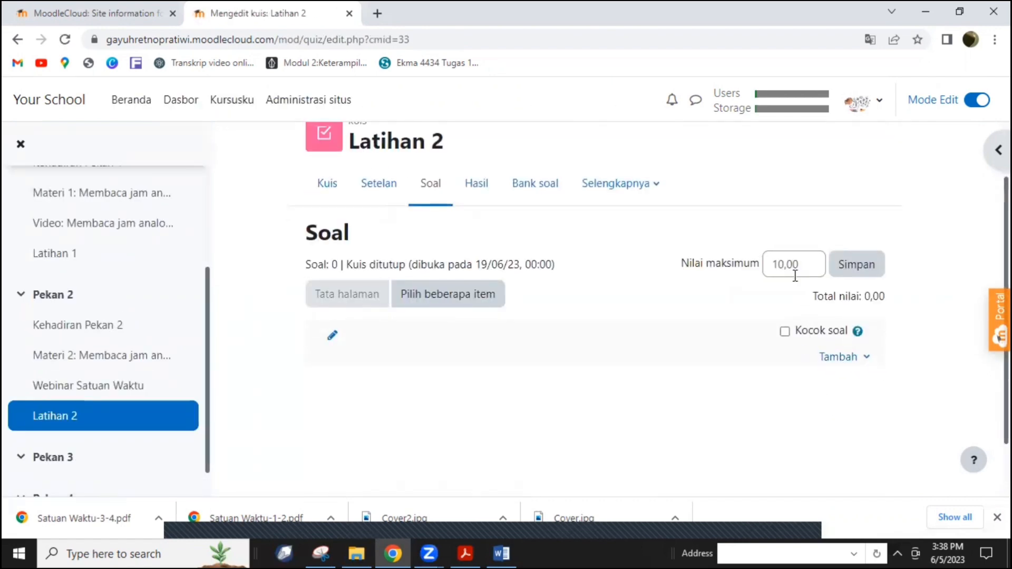
{"action": "left_click", "coordinate": [843, 357]}
{"action": "left_click", "coordinate": [806, 384]}
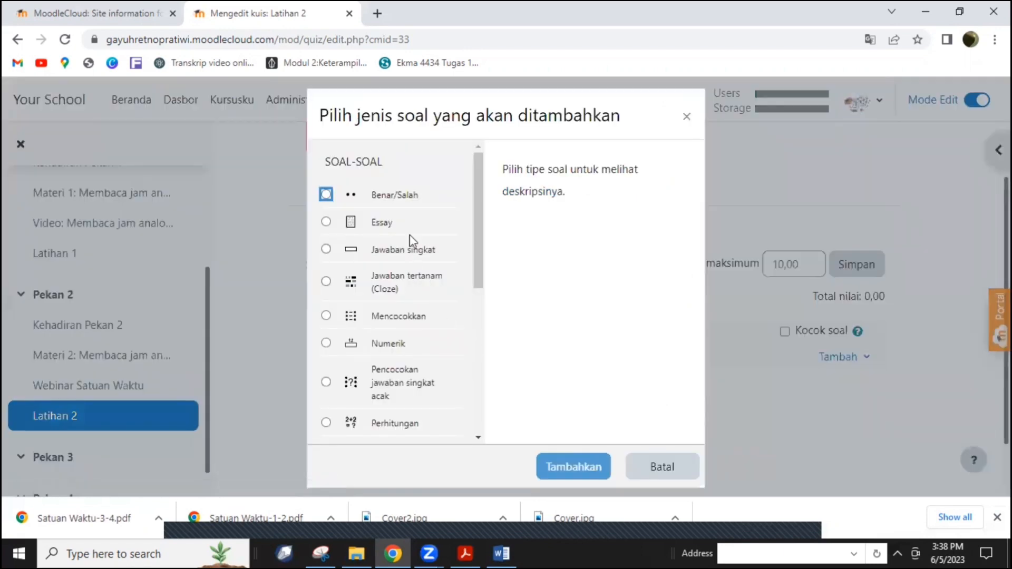
{"action": "scroll", "coordinate": [368, 322], "scroll_direction": "down", "scroll_amount": 2}
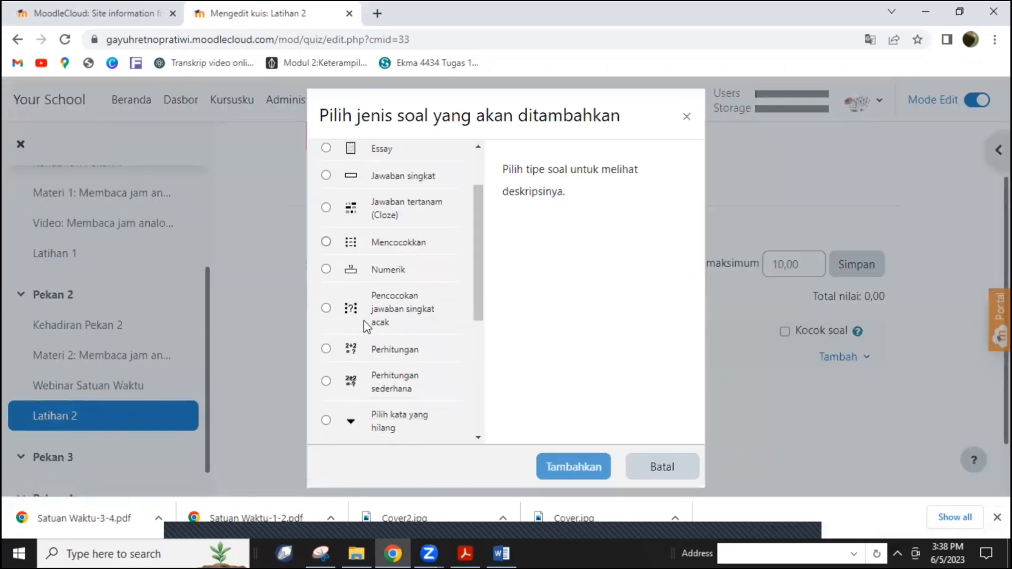
{"action": "scroll", "coordinate": [343, 274], "scroll_direction": "up", "scroll_amount": 2}
{"action": "left_click", "coordinate": [334, 229]}
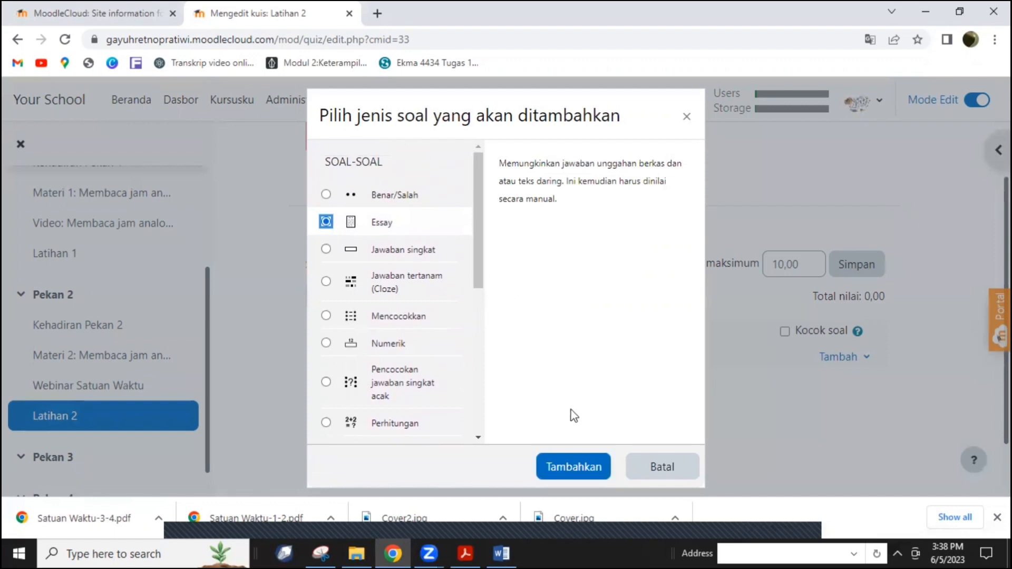
{"action": "left_click", "coordinate": [568, 473]}
Step: Name the essay question Latihan 2 and insert the clock-reading exercise image in the question text
{"action": "scroll", "coordinate": [422, 358], "scroll_direction": "down", "scroll_amount": 10}
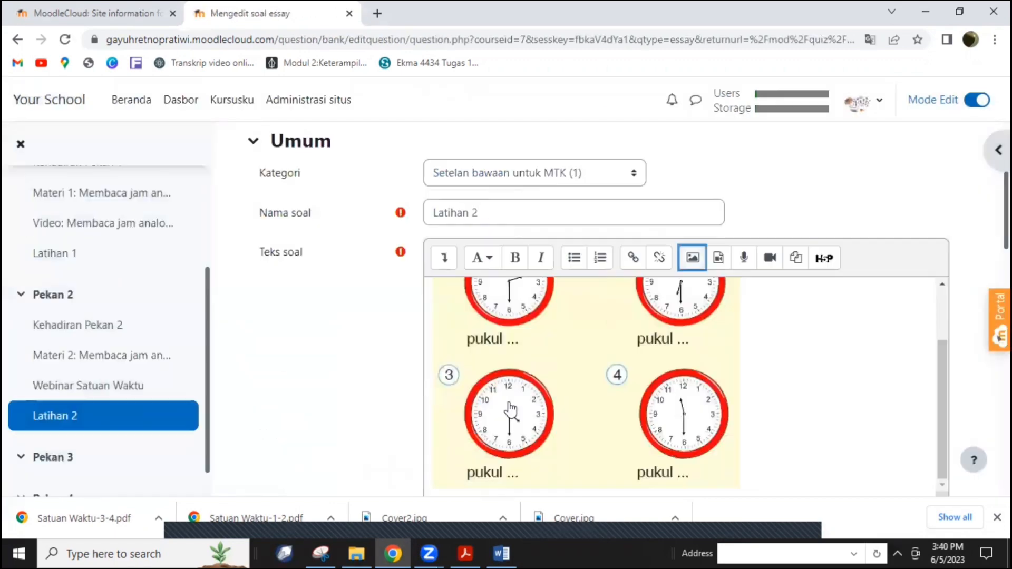
{"action": "scroll", "coordinate": [395, 341], "scroll_direction": "down", "scroll_amount": 2}
{"action": "scroll", "coordinate": [397, 339], "scroll_direction": "up", "scroll_amount": 2}
{"action": "scroll", "coordinate": [467, 417], "scroll_direction": "down", "scroll_amount": 2}
Step: Set the essay's answer input box size to 40 baris and allow 1 attachment
{"action": "scroll", "coordinate": [467, 400], "scroll_direction": "down", "scroll_amount": 2}
{"action": "scroll", "coordinate": [465, 379], "scroll_direction": "down", "scroll_amount": 1}
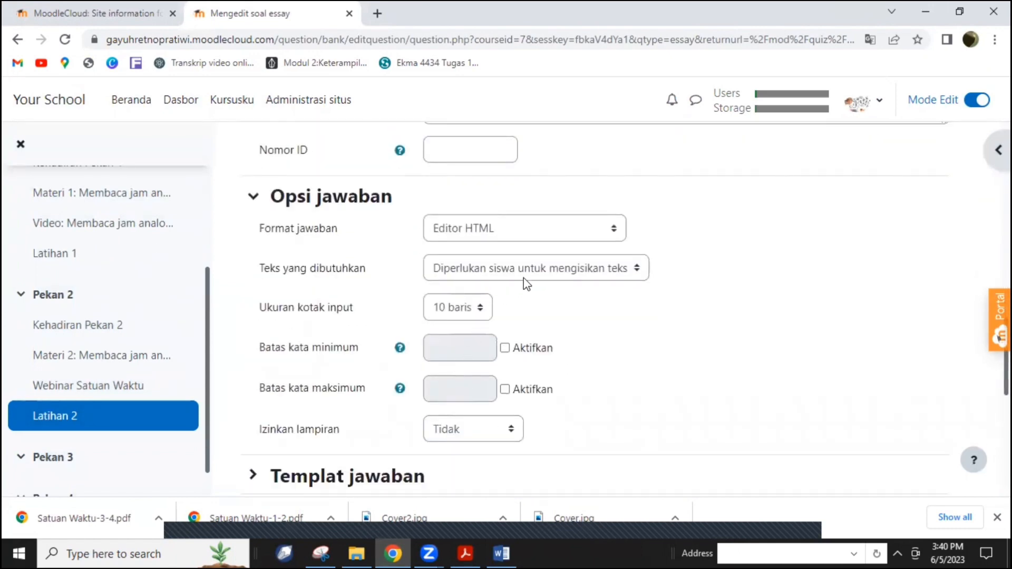
{"action": "left_click", "coordinate": [478, 307]}
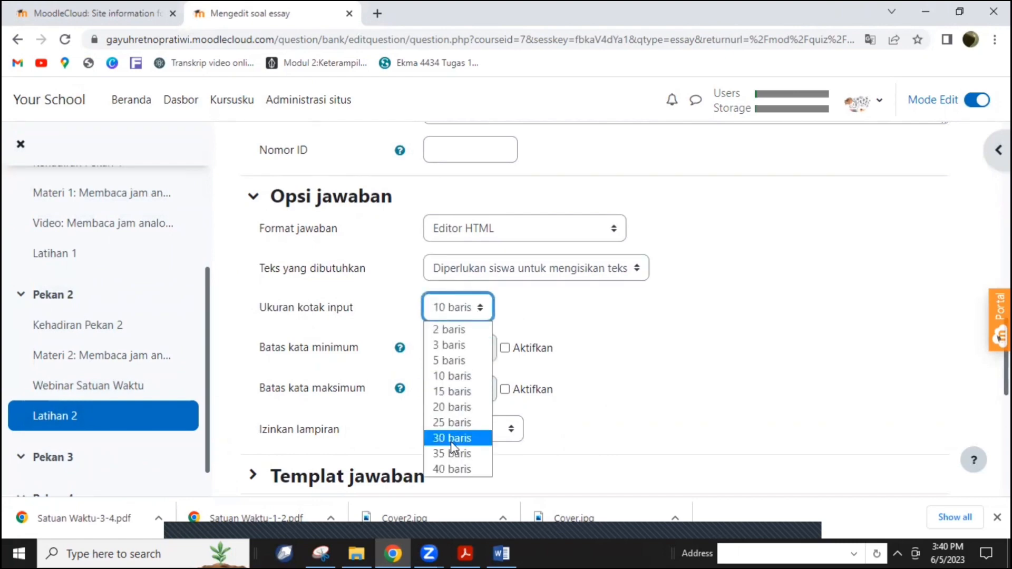
{"action": "left_click", "coordinate": [452, 469]}
{"action": "scroll", "coordinate": [488, 416], "scroll_direction": "down", "scroll_amount": 1}
{"action": "left_click", "coordinate": [507, 356]}
{"action": "left_click", "coordinate": [477, 395]}
Step: Save the Latihan 2 essay question with its remaining options unchanged
{"action": "scroll", "coordinate": [513, 419], "scroll_direction": "down", "scroll_amount": 4}
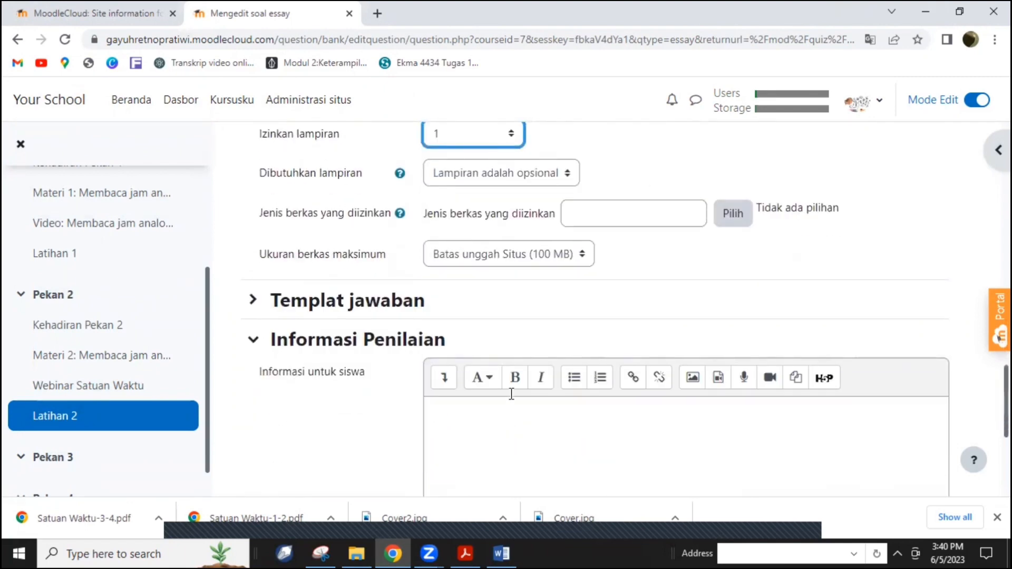
{"action": "scroll", "coordinate": [507, 331], "scroll_direction": "down", "scroll_amount": 3}
{"action": "scroll", "coordinate": [505, 322], "scroll_direction": "down", "scroll_amount": 3}
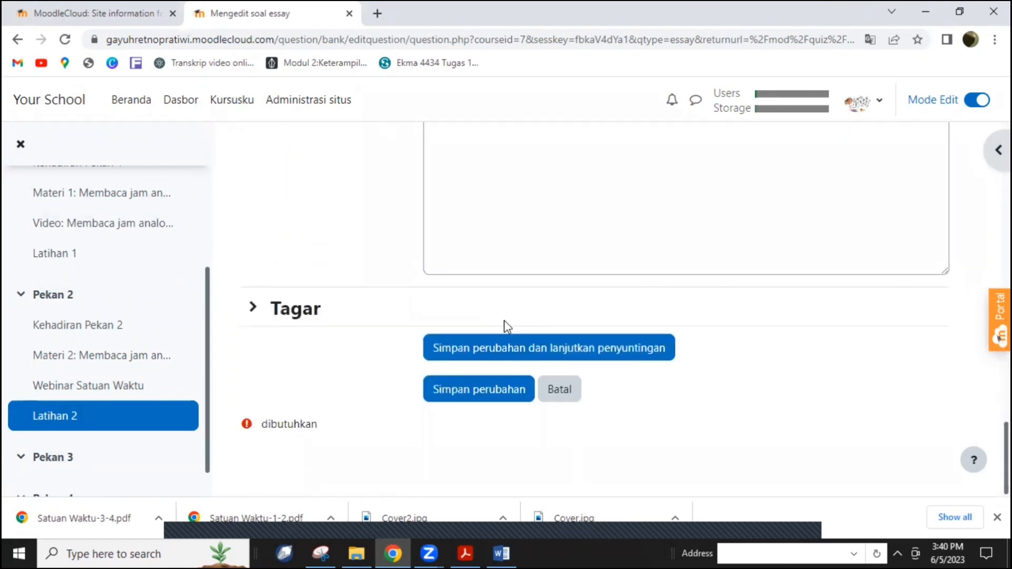
{"action": "left_click", "coordinate": [481, 391]}
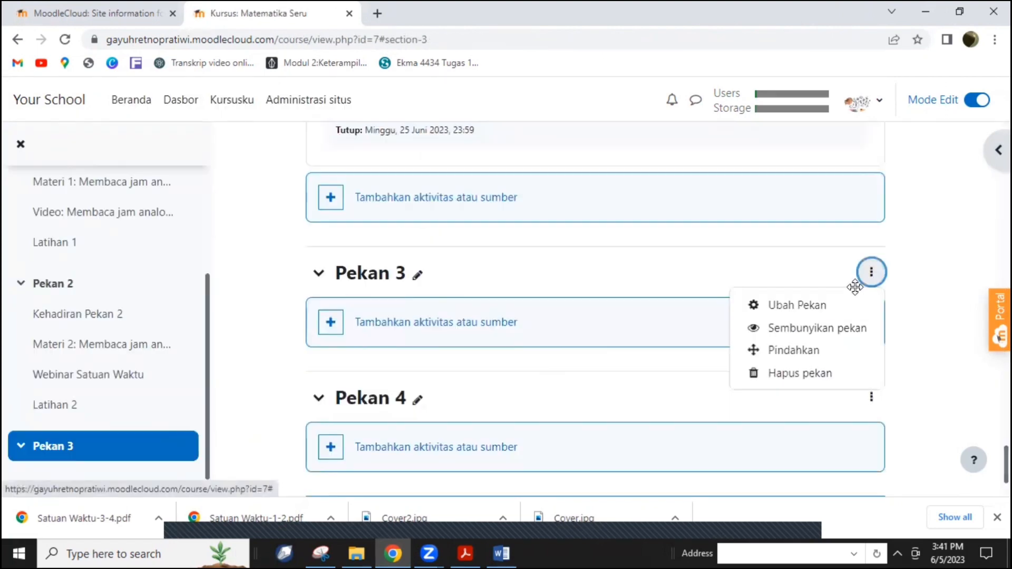
Step: Fill in the Pekan 3 summary with the class greeting and the topic "Membaca Jam Digital", and save it
{"action": "left_click", "coordinate": [780, 300]}
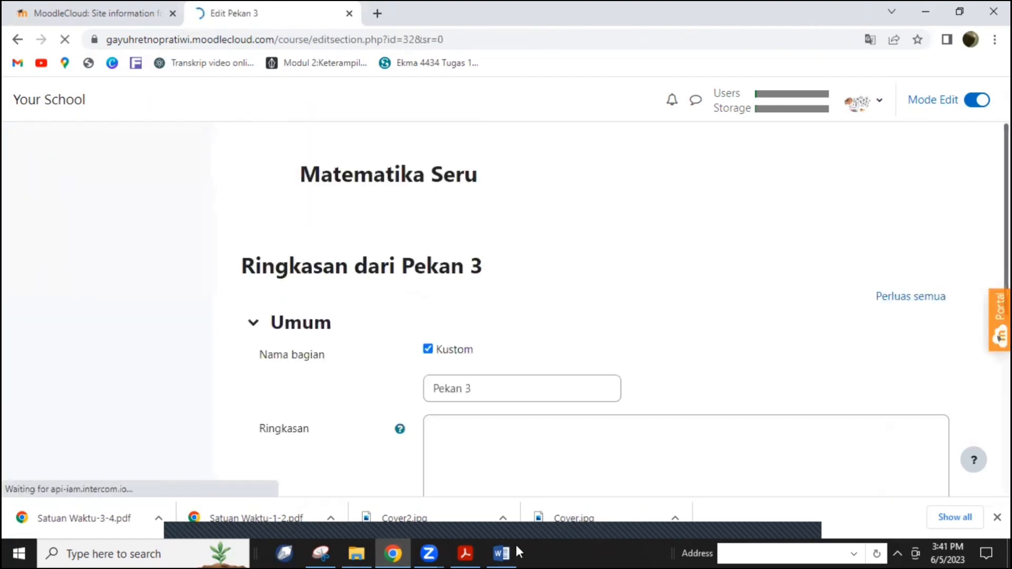
{"action": "scroll", "coordinate": [487, 372], "scroll_direction": "down", "scroll_amount": 4}
{"action": "scroll", "coordinate": [464, 319], "scroll_direction": "down", "scroll_amount": 3}
{"action": "left_click", "coordinate": [464, 410]}
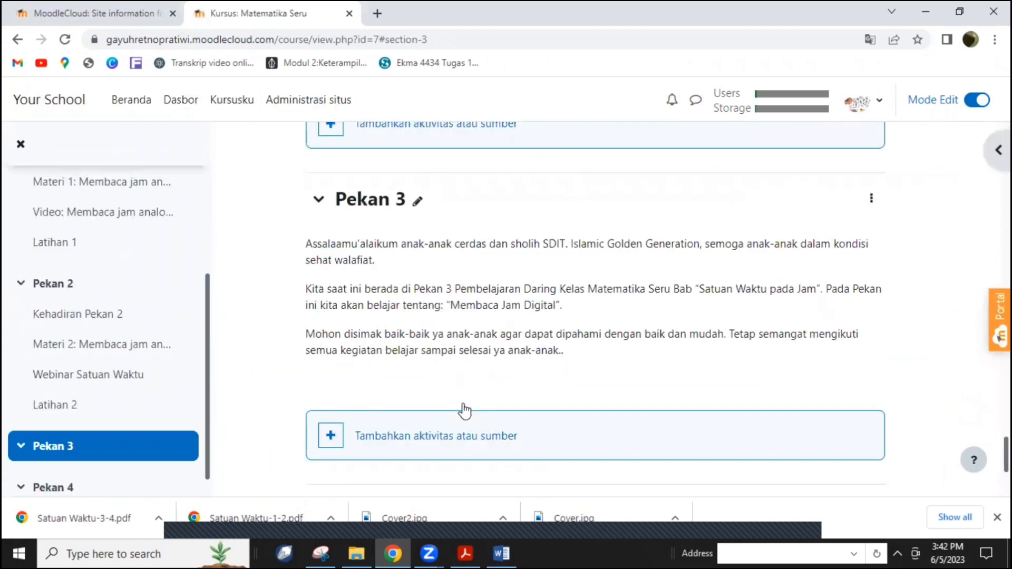
Step: Start adding an activity or resource to Pekan 3
{"action": "scroll", "coordinate": [469, 380], "scroll_direction": "down", "scroll_amount": 3}
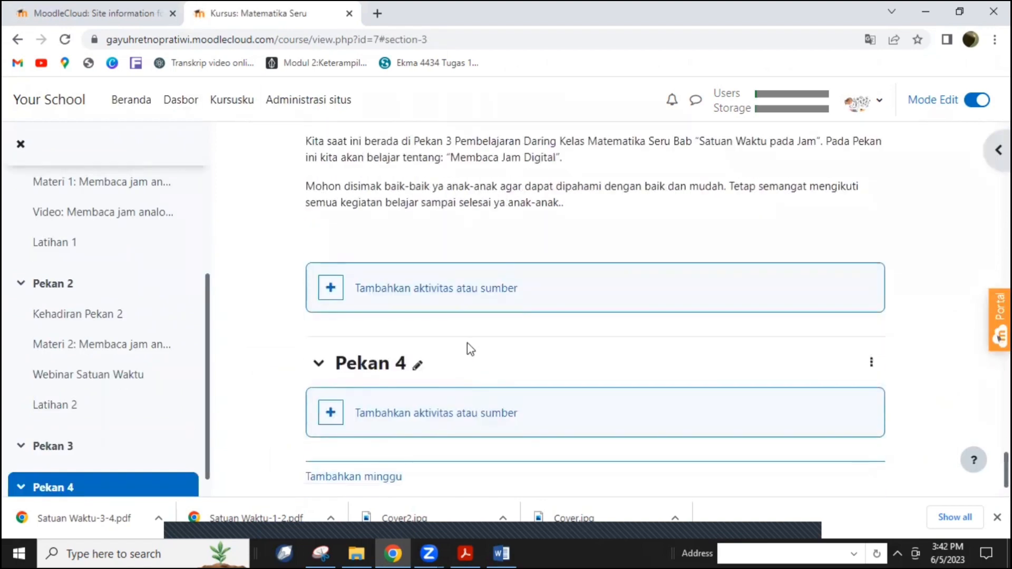
{"action": "left_click", "coordinate": [477, 289]}
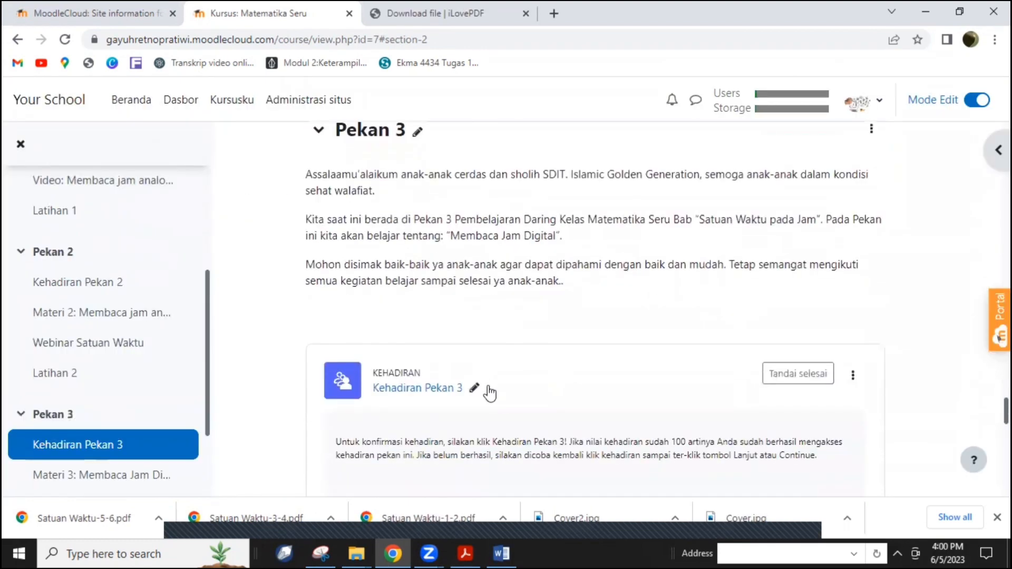
Step: Fill in the Pekan 4 summary with the class greeting and the topic "Mengatur letak jarum jam"
{"action": "scroll", "coordinate": [489, 393], "scroll_direction": "down", "scroll_amount": 7}
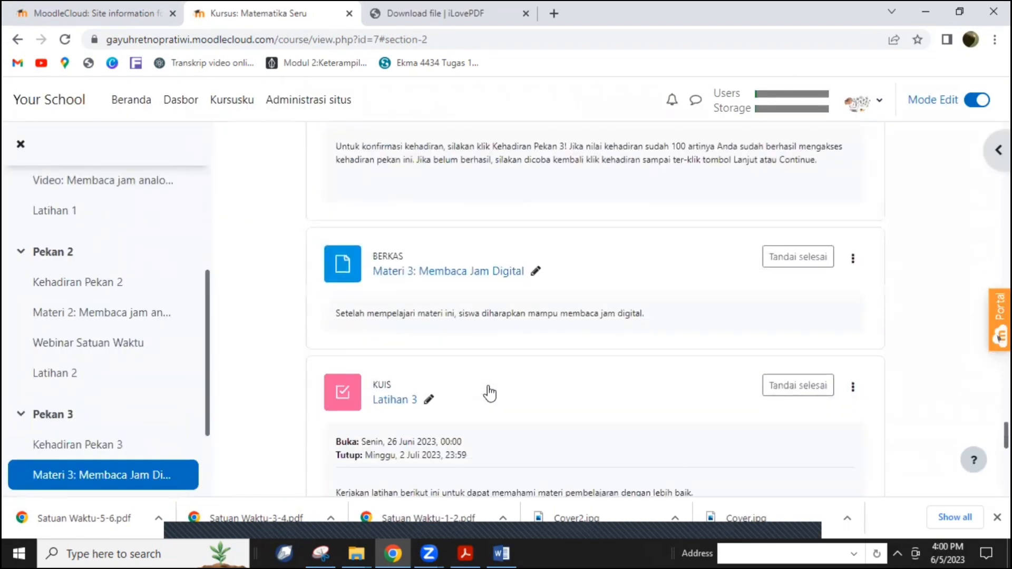
{"action": "scroll", "coordinate": [489, 393], "scroll_direction": "down", "scroll_amount": 9}
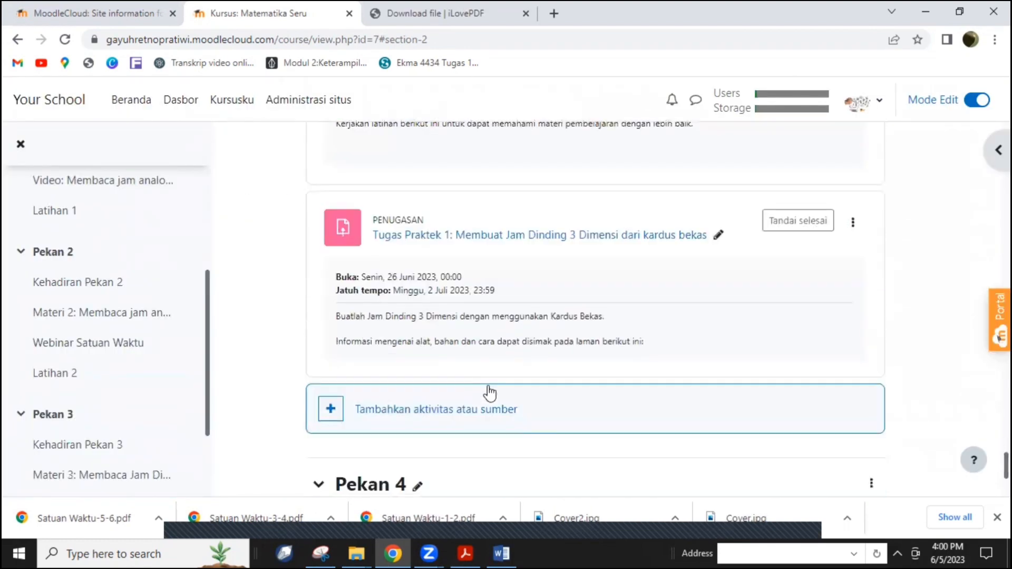
{"action": "scroll", "coordinate": [489, 393], "scroll_direction": "down", "scroll_amount": 1}
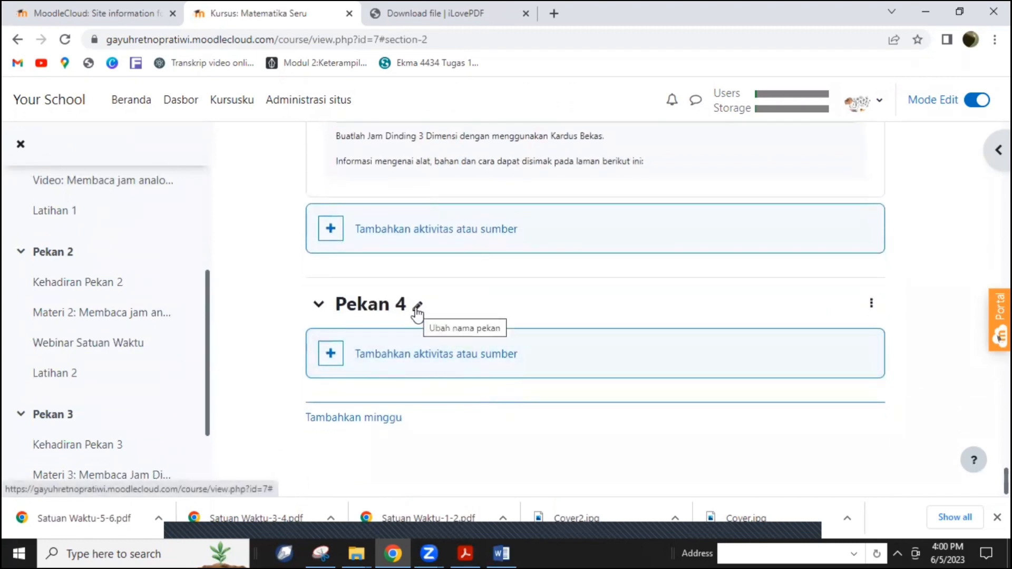
{"action": "left_click", "coordinate": [871, 305]}
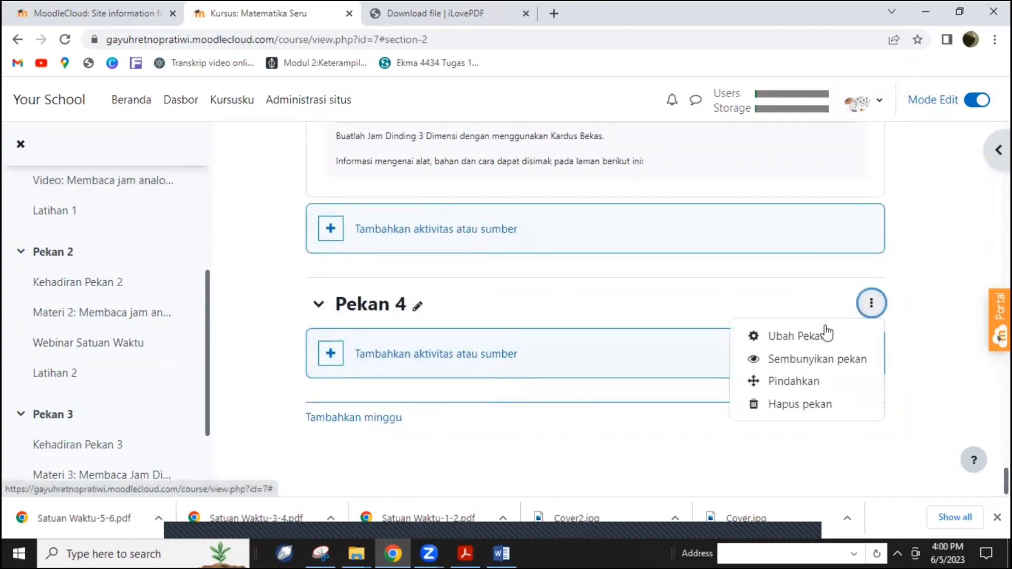
{"action": "left_click", "coordinate": [820, 336]}
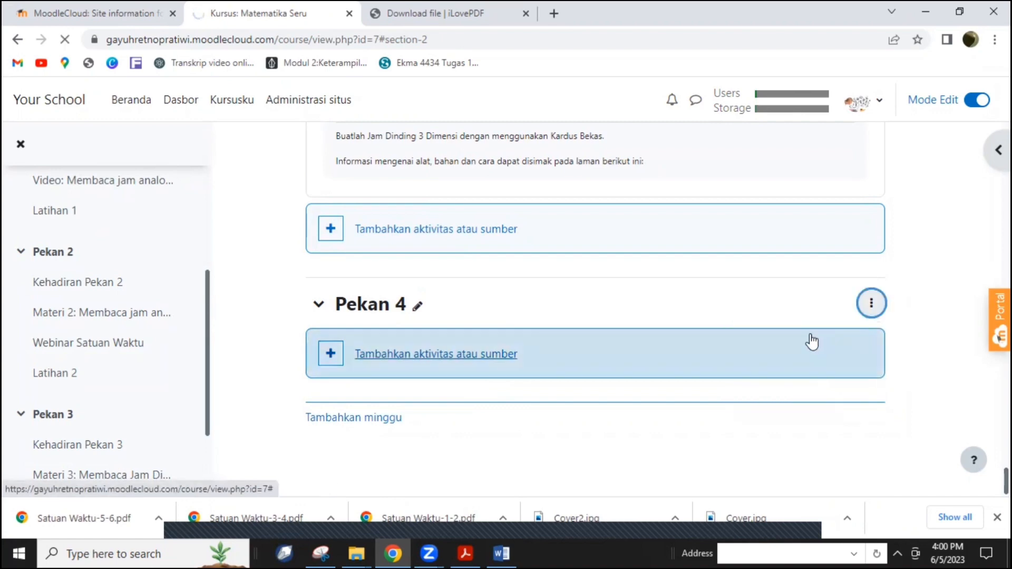
{"action": "scroll", "coordinate": [590, 413], "scroll_direction": "down", "scroll_amount": 2}
{"action": "scroll", "coordinate": [590, 413], "scroll_direction": "down", "scroll_amount": 1}
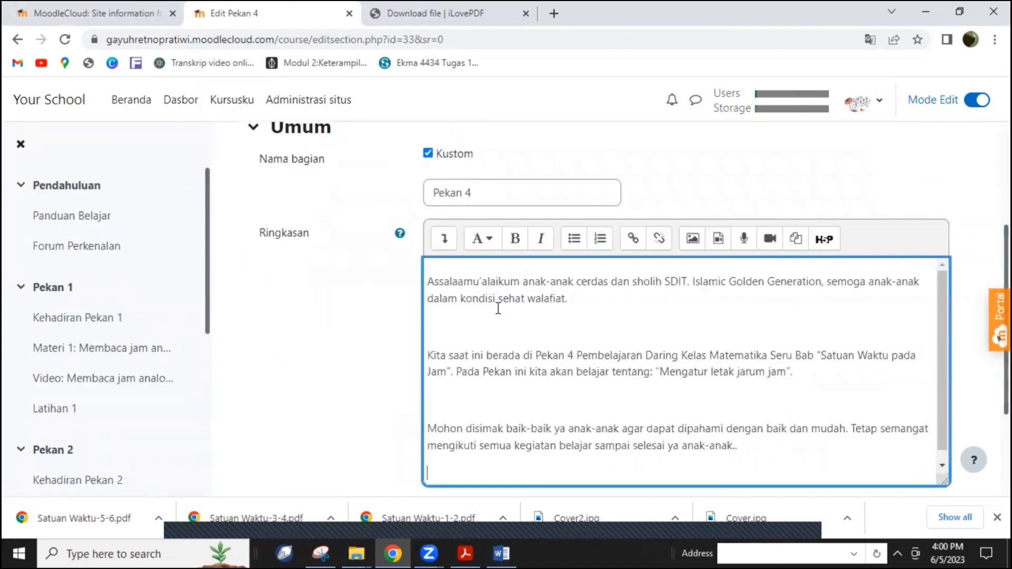
{"action": "scroll", "coordinate": [496, 307], "scroll_direction": "down", "scroll_amount": 3}
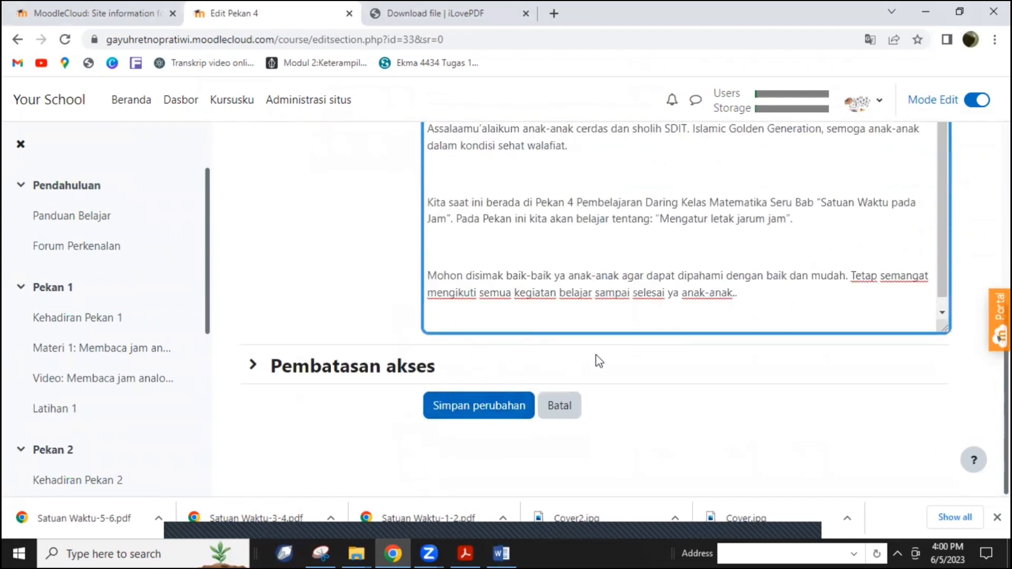
{"action": "scroll", "coordinate": [569, 361], "scroll_direction": "up", "scroll_amount": 4}
{"action": "scroll", "coordinate": [591, 326], "scroll_direction": "down", "scroll_amount": 4}
{"action": "left_click", "coordinate": [284, 363]}
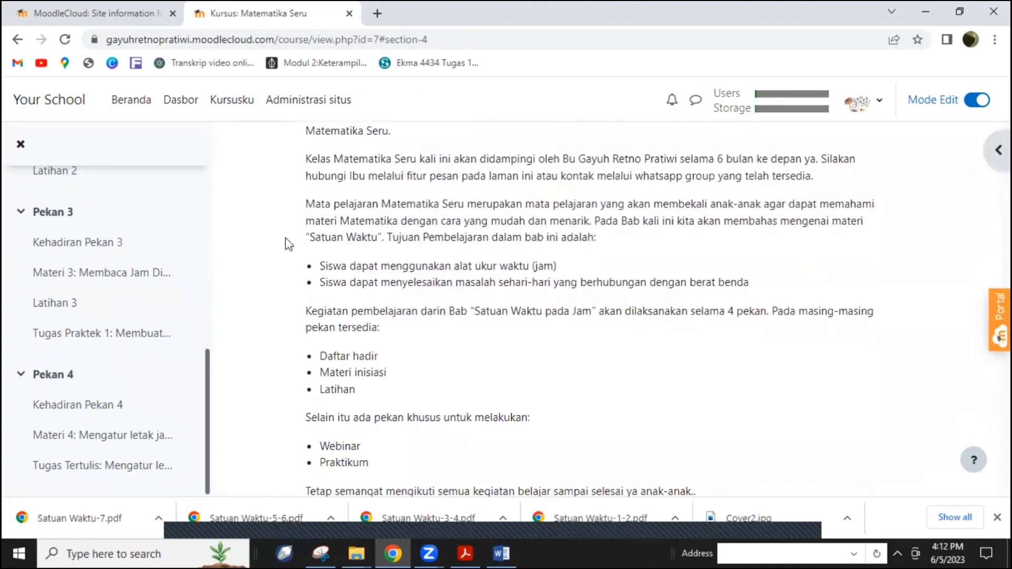
Step: Review the course page from Pendahuluan through Pekan 4, checking each week's summary, attendance, materials, quizzes and assignments
{"action": "scroll", "coordinate": [287, 243], "scroll_direction": "down", "scroll_amount": 7}
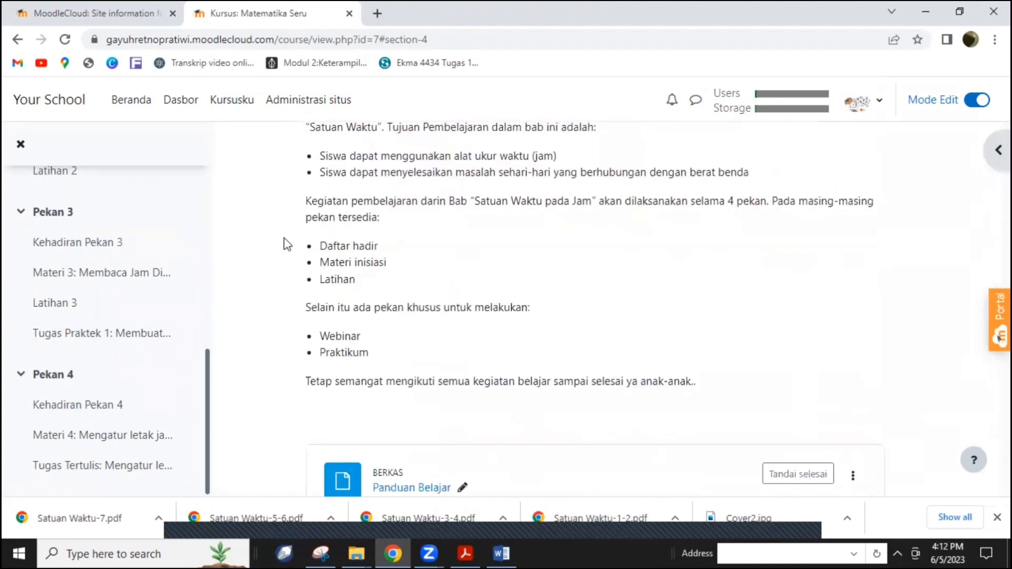
{"action": "scroll", "coordinate": [287, 244], "scroll_direction": "down", "scroll_amount": 7}
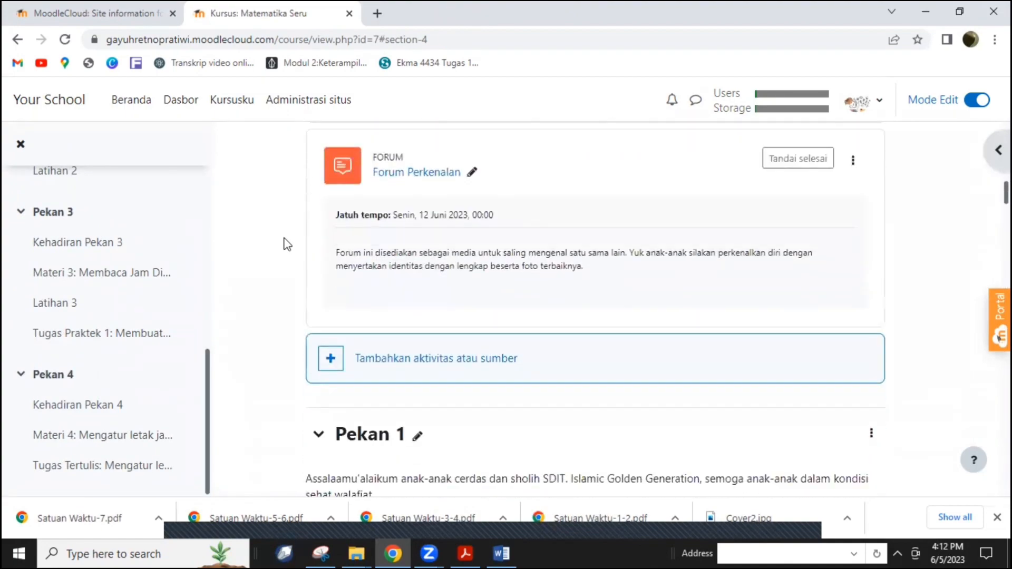
{"action": "scroll", "coordinate": [287, 244], "scroll_direction": "down", "scroll_amount": 8}
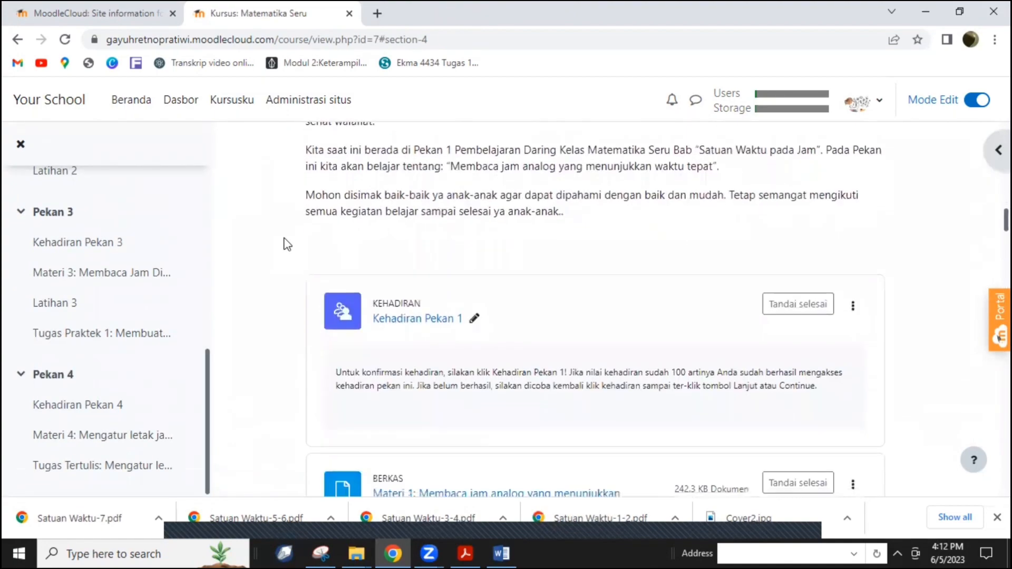
{"action": "scroll", "coordinate": [286, 244], "scroll_direction": "down", "scroll_amount": 6}
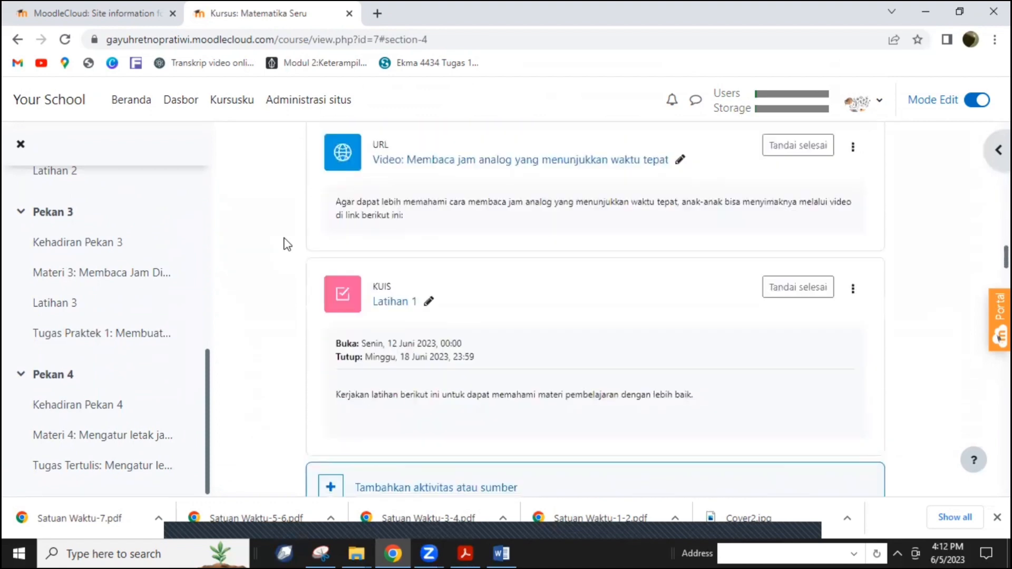
{"action": "scroll", "coordinate": [287, 244], "scroll_direction": "down", "scroll_amount": 8}
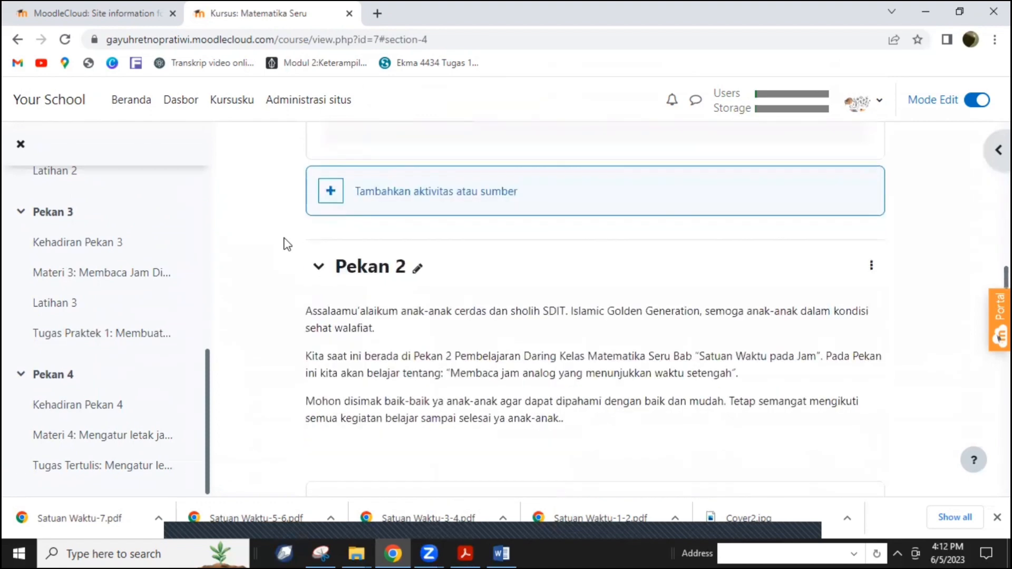
{"action": "scroll", "coordinate": [287, 243], "scroll_direction": "down", "scroll_amount": 3}
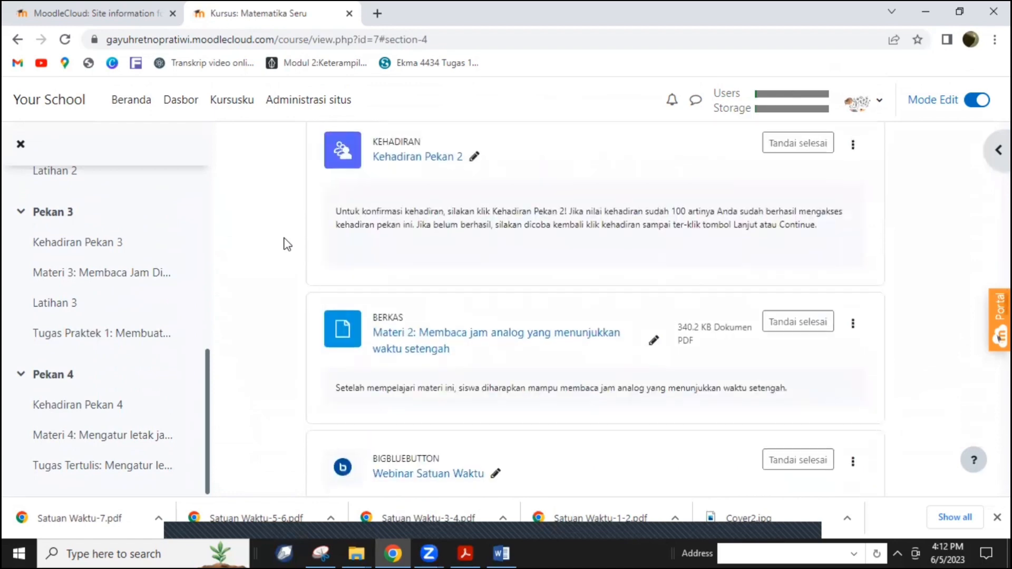
{"action": "scroll", "coordinate": [287, 244], "scroll_direction": "down", "scroll_amount": 3}
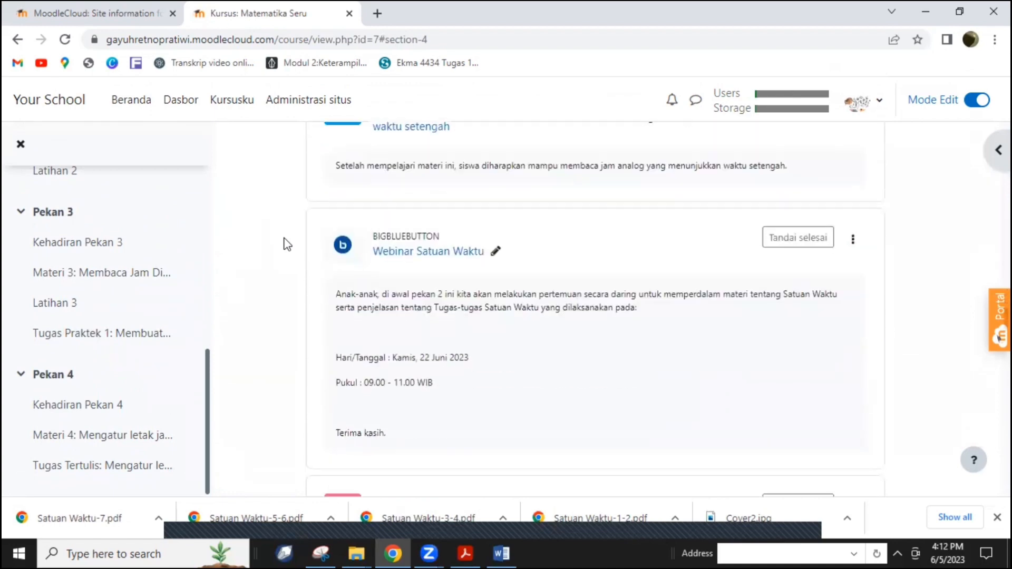
{"action": "scroll", "coordinate": [287, 244], "scroll_direction": "down", "scroll_amount": 1}
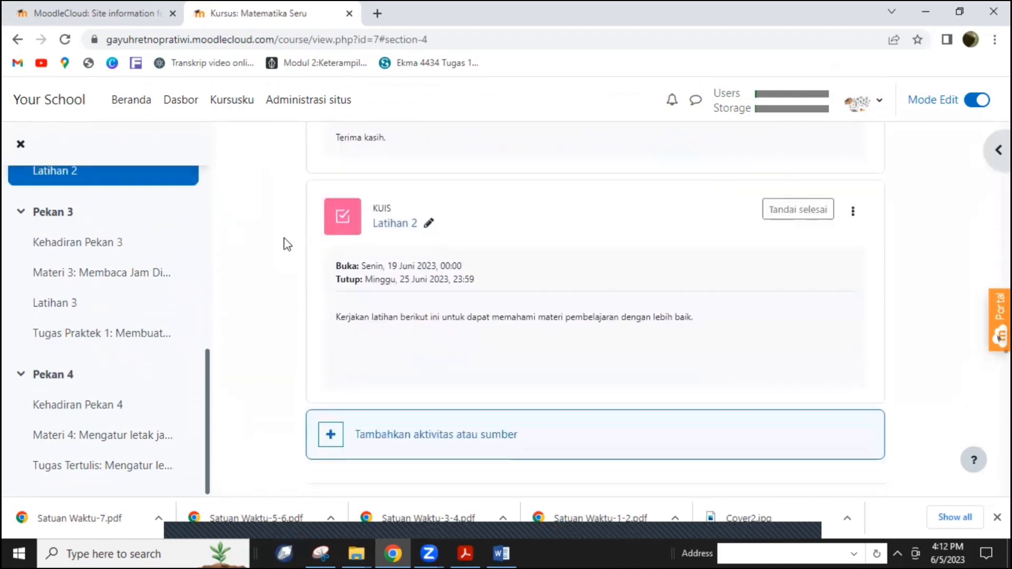
{"action": "scroll", "coordinate": [287, 243], "scroll_direction": "down", "scroll_amount": 1}
{"action": "scroll", "coordinate": [287, 244], "scroll_direction": "down", "scroll_amount": 5}
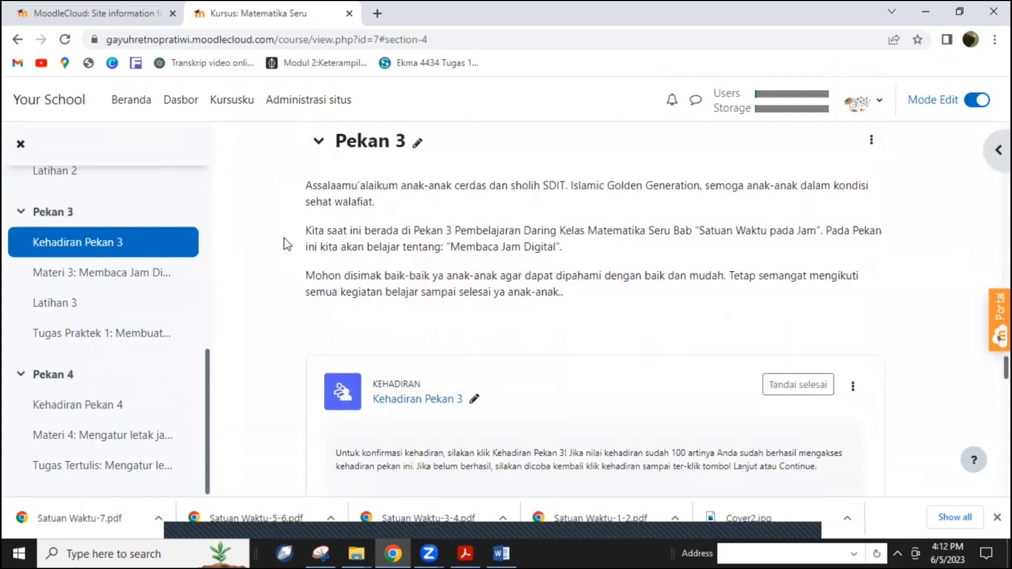
{"action": "scroll", "coordinate": [287, 243], "scroll_direction": "down", "scroll_amount": 1}
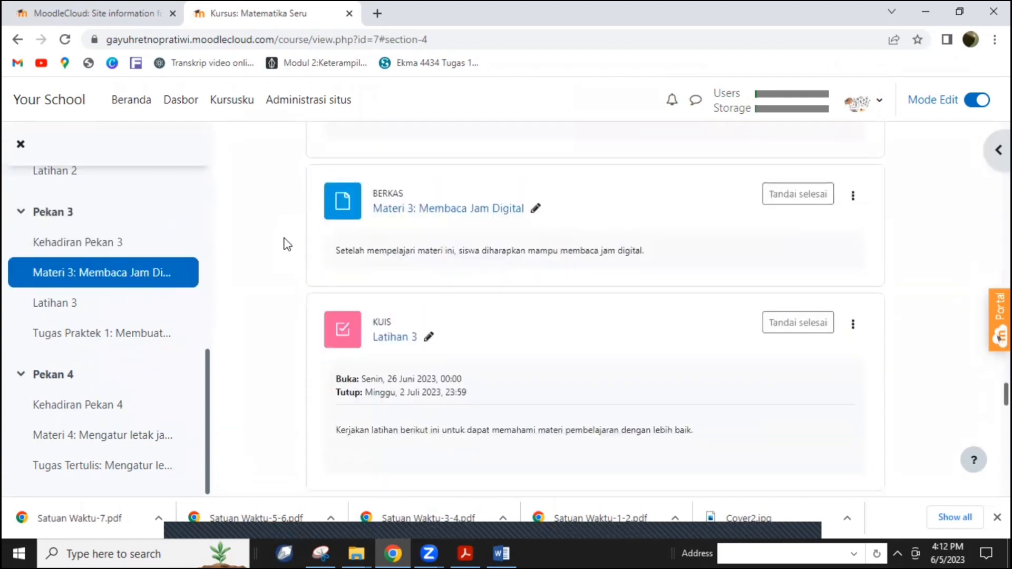
{"action": "scroll", "coordinate": [287, 244], "scroll_direction": "down", "scroll_amount": 3}
{"action": "scroll", "coordinate": [287, 244], "scroll_direction": "down", "scroll_amount": 3}
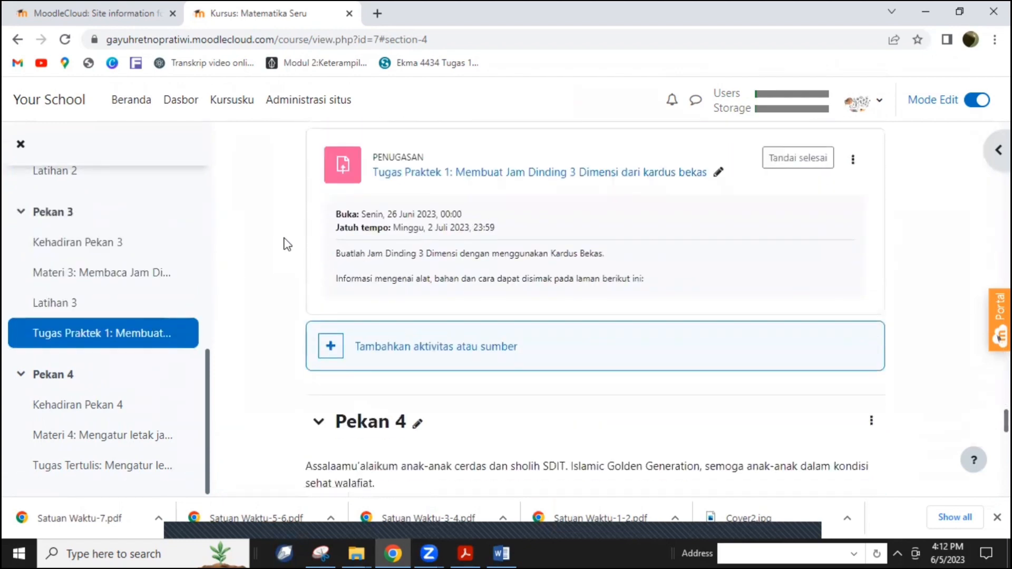
{"action": "scroll", "coordinate": [287, 243], "scroll_direction": "down", "scroll_amount": 2}
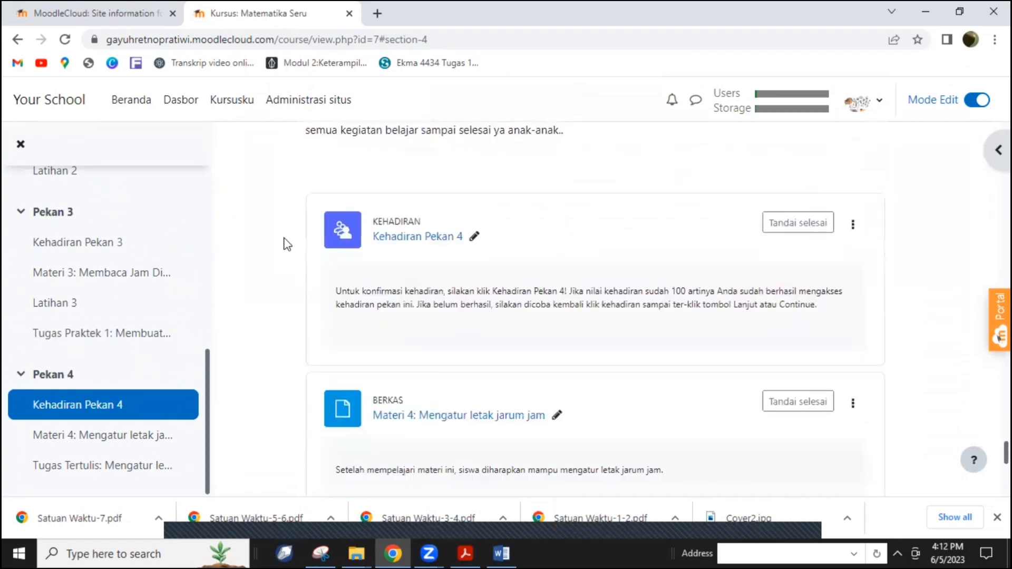
{"action": "scroll", "coordinate": [287, 244], "scroll_direction": "down", "scroll_amount": 1}
{"action": "scroll", "coordinate": [287, 244], "scroll_direction": "down", "scroll_amount": 3}
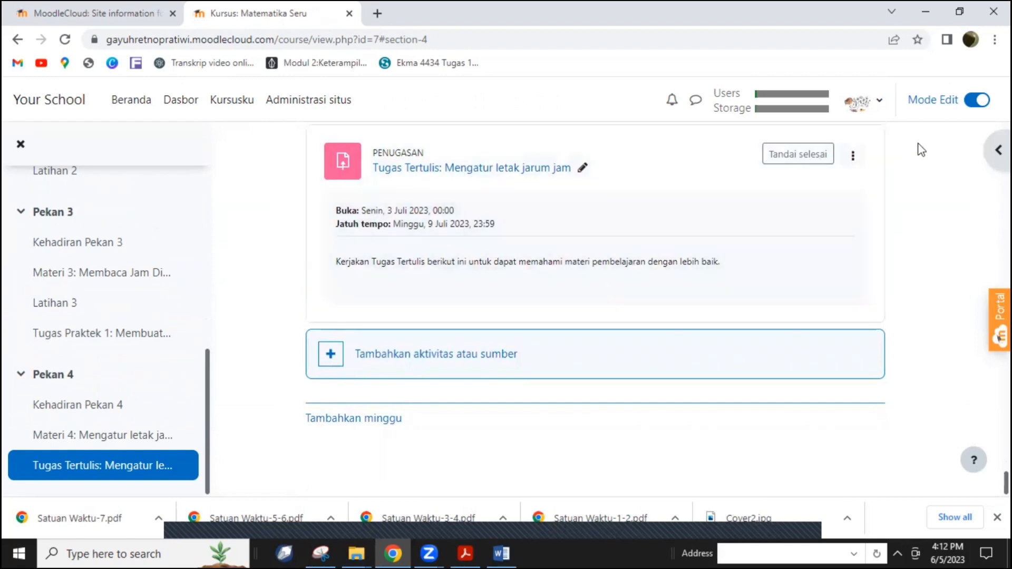
Step: Turn off edit mode for the course and view the Matematika Seru entry on the site's home page
{"action": "left_click", "coordinate": [972, 101]}
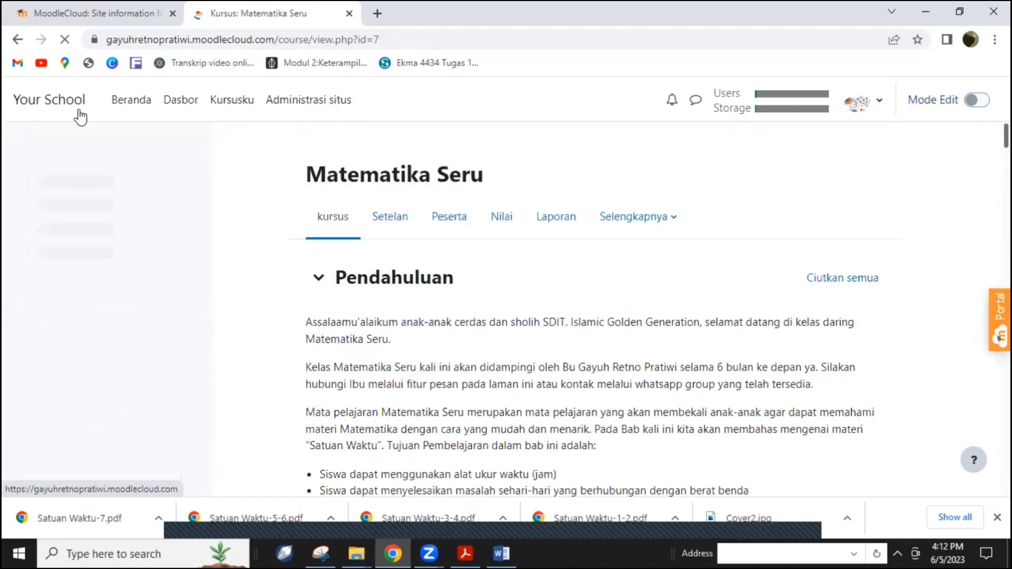
{"action": "left_click", "coordinate": [133, 107]}
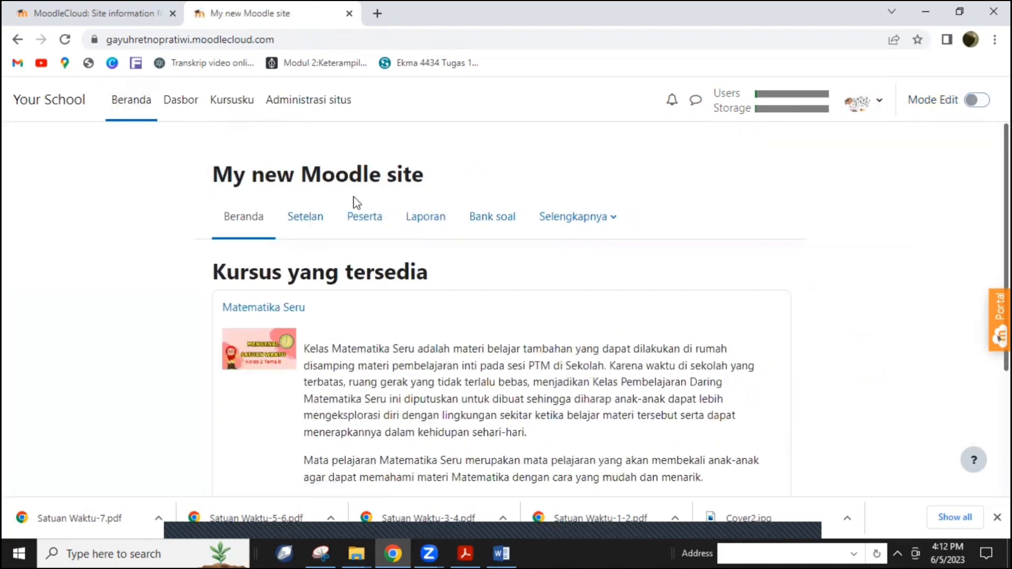
{"action": "scroll", "coordinate": [846, 302], "scroll_direction": "down", "scroll_amount": 3}
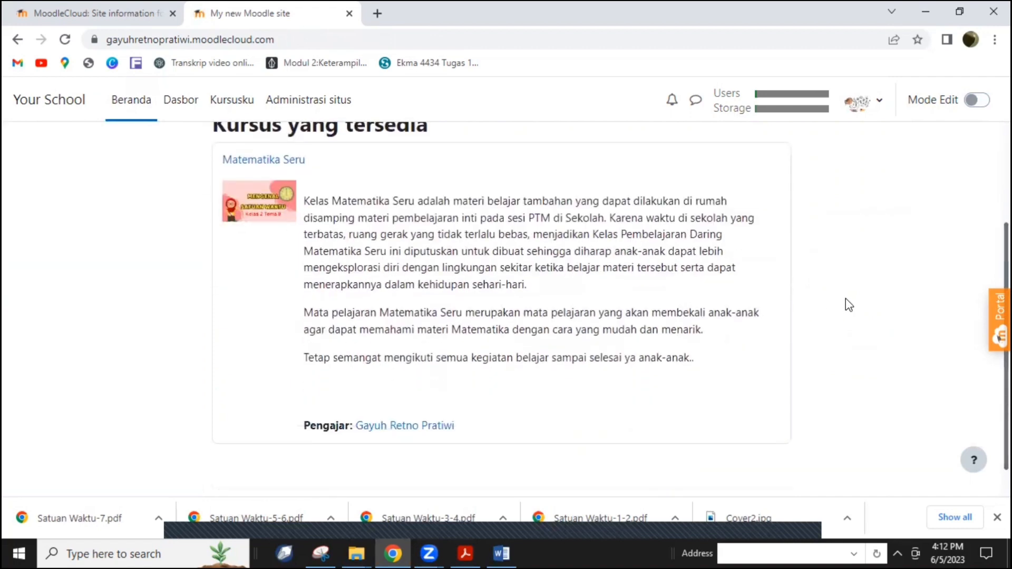
{"action": "scroll", "coordinate": [846, 300], "scroll_direction": "up", "scroll_amount": 2}
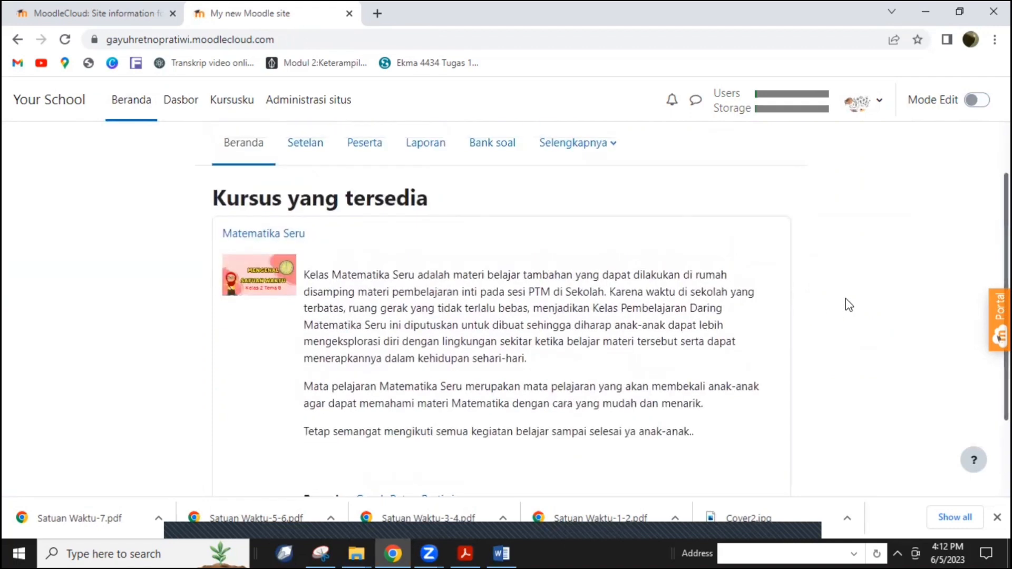
{"action": "left_click_drag", "start_coordinate": [1006, 222], "coordinate": [1006, 248]}
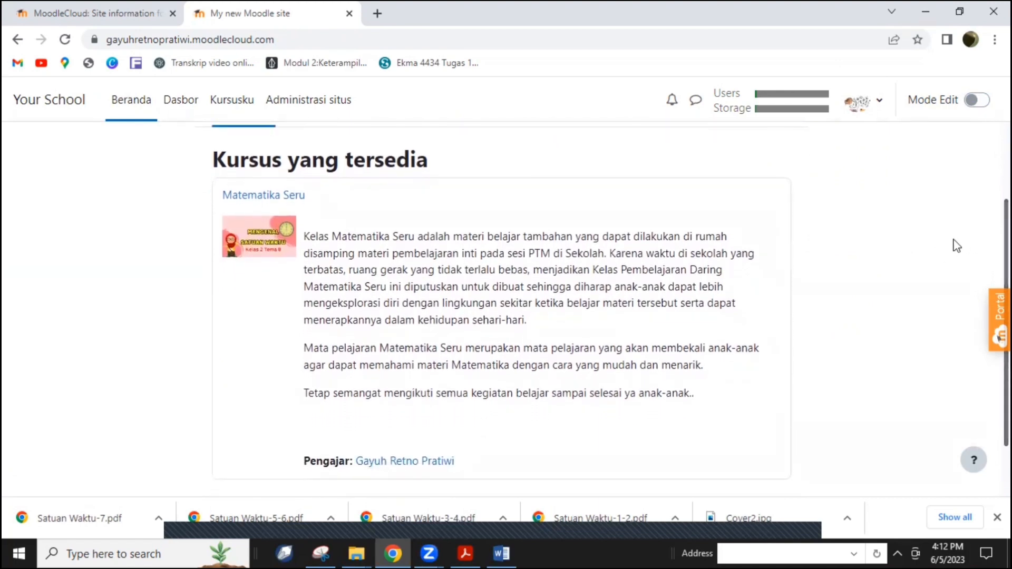
Step: Open the Matematika Seru course from the Kursusku overview
{"action": "left_click", "coordinate": [231, 107]}
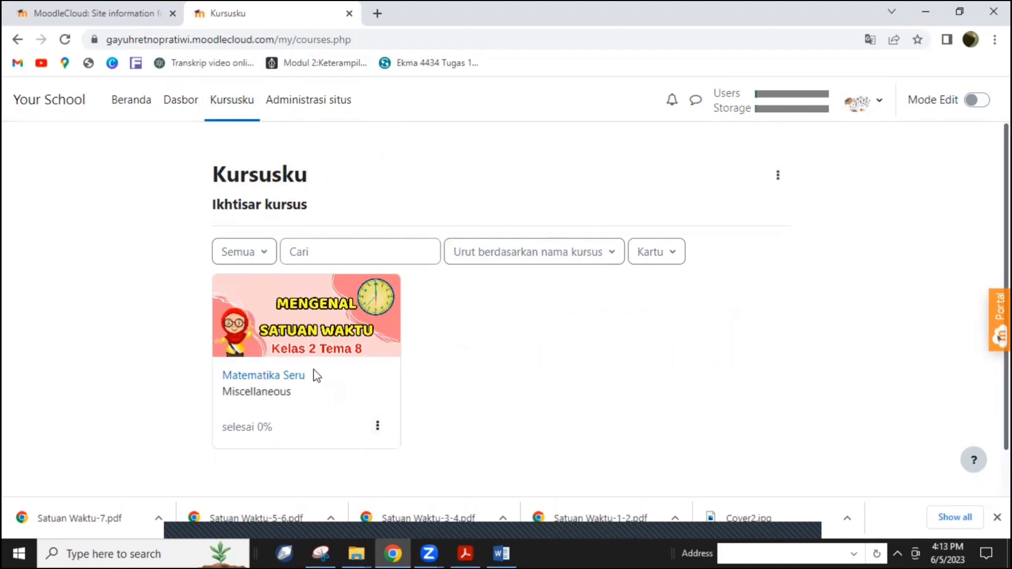
{"action": "left_click", "coordinate": [280, 348]}
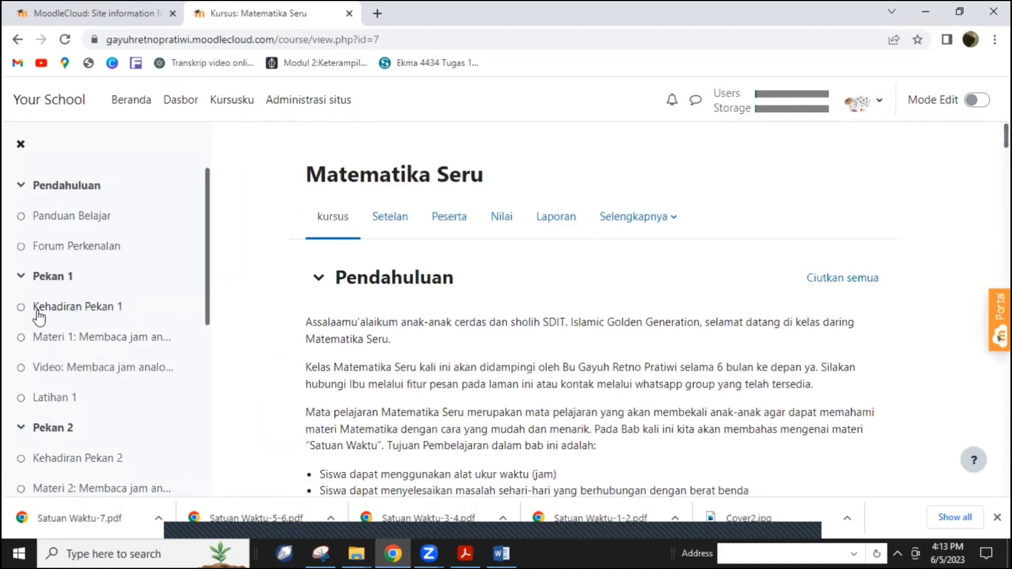
Step: Mark the Kehadiran Pekan 1 activity as completed and check the course progress in the Kursusku overview
{"action": "left_click", "coordinate": [58, 313]}
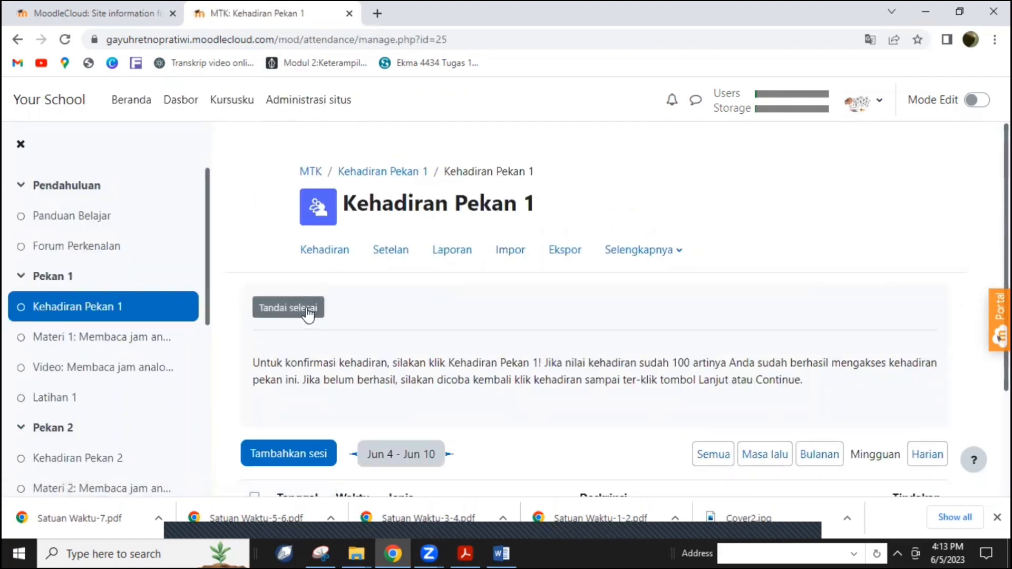
{"action": "left_click", "coordinate": [308, 313]}
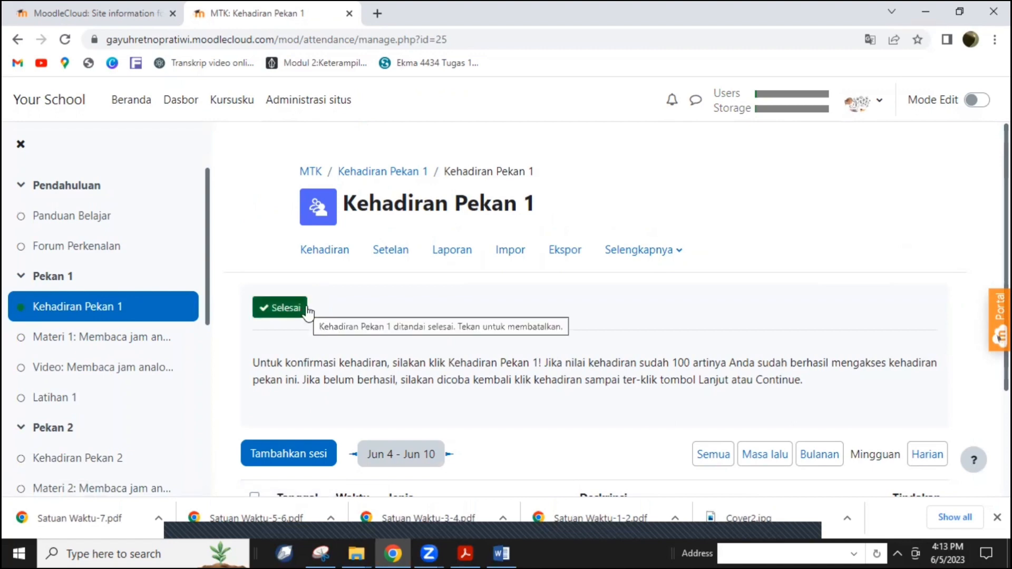
{"action": "left_click", "coordinate": [231, 105]}
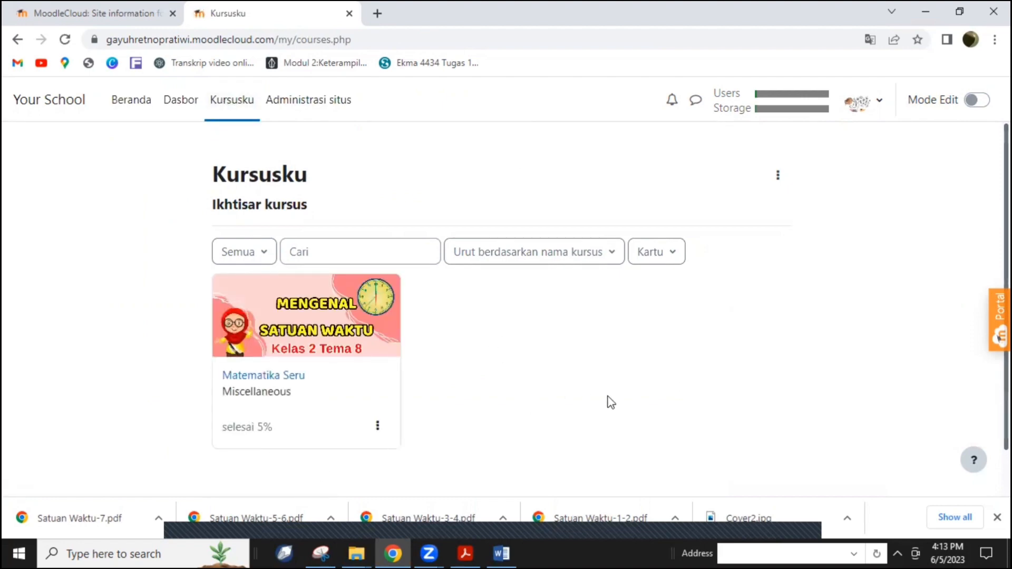
Step: Open the Matematika Seru course, check its Pendahuluan section and activity completion list, and return to the Kursusku overview
{"action": "left_click", "coordinate": [311, 334]}
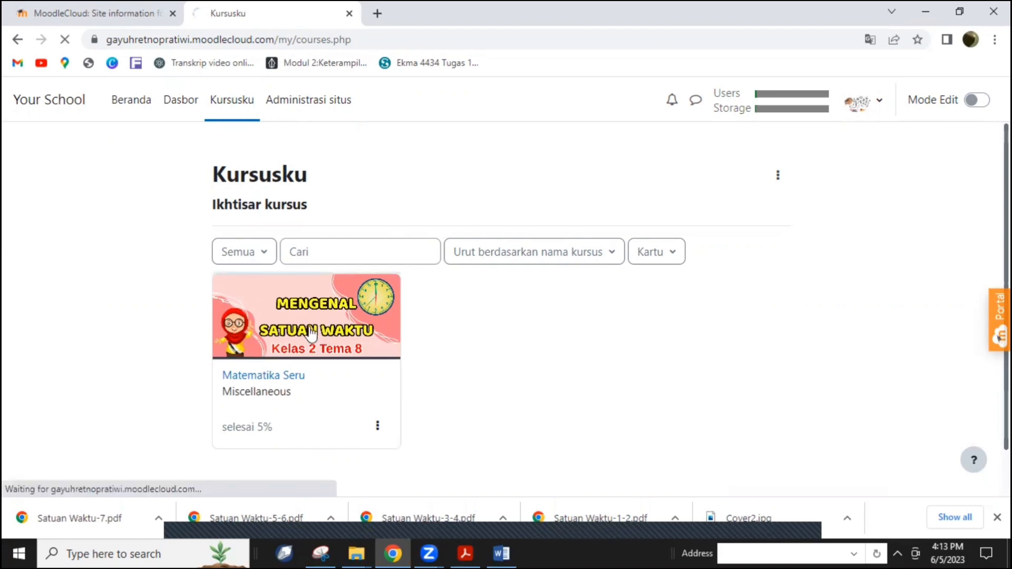
{"action": "scroll", "coordinate": [311, 333], "scroll_direction": "down", "scroll_amount": 3}
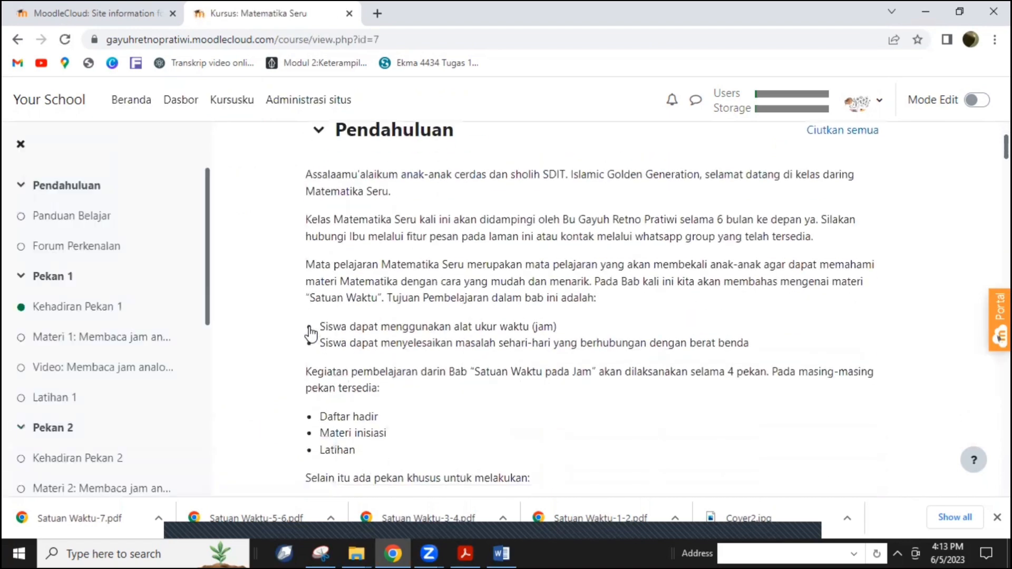
{"action": "scroll", "coordinate": [263, 338], "scroll_direction": "up", "scroll_amount": 3}
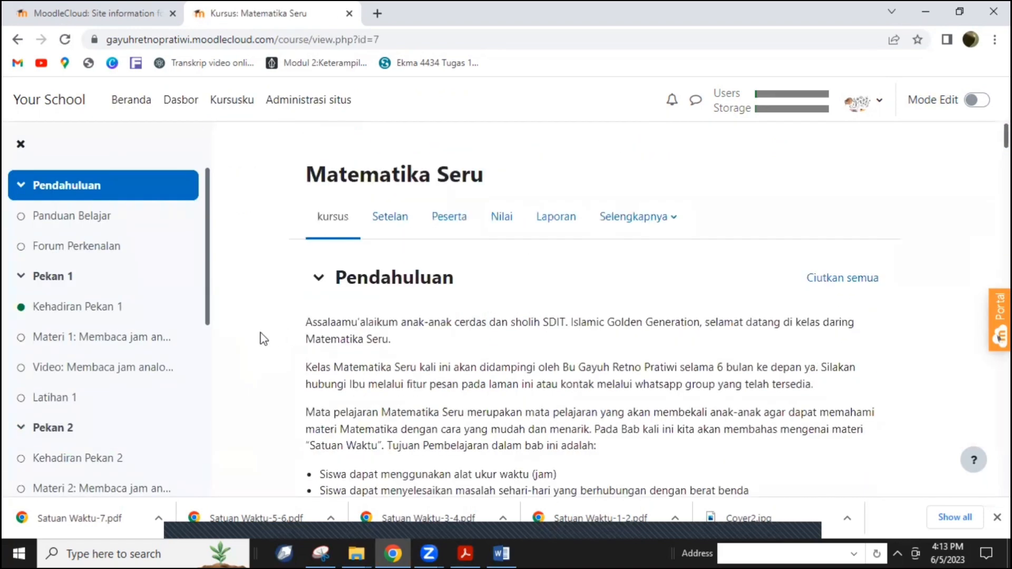
{"action": "left_click", "coordinate": [228, 103]}
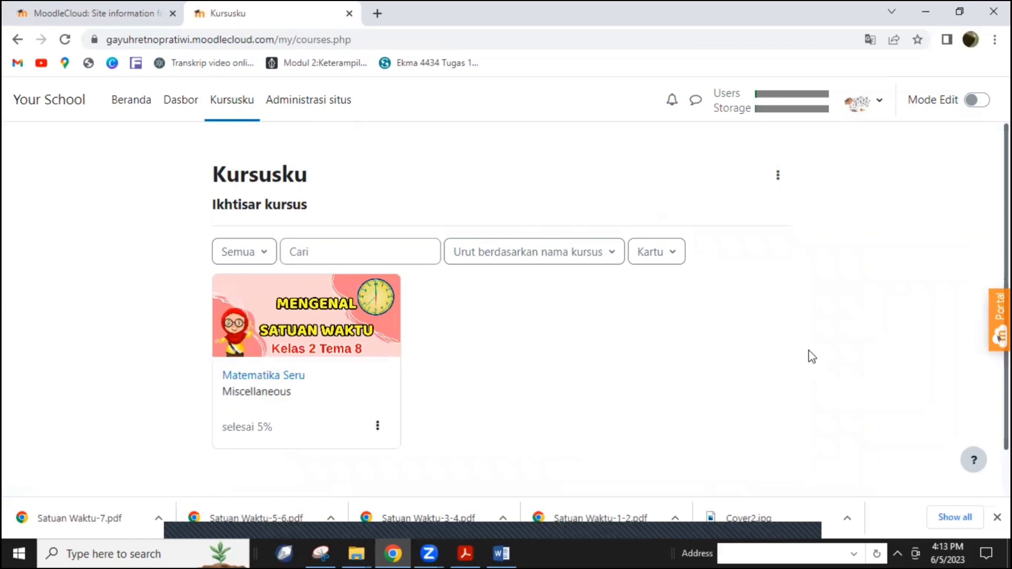
Step: Look over the Matematika Seru course introduction once more and view the course's description on the site's home page
{"action": "left_click", "coordinate": [290, 375]}
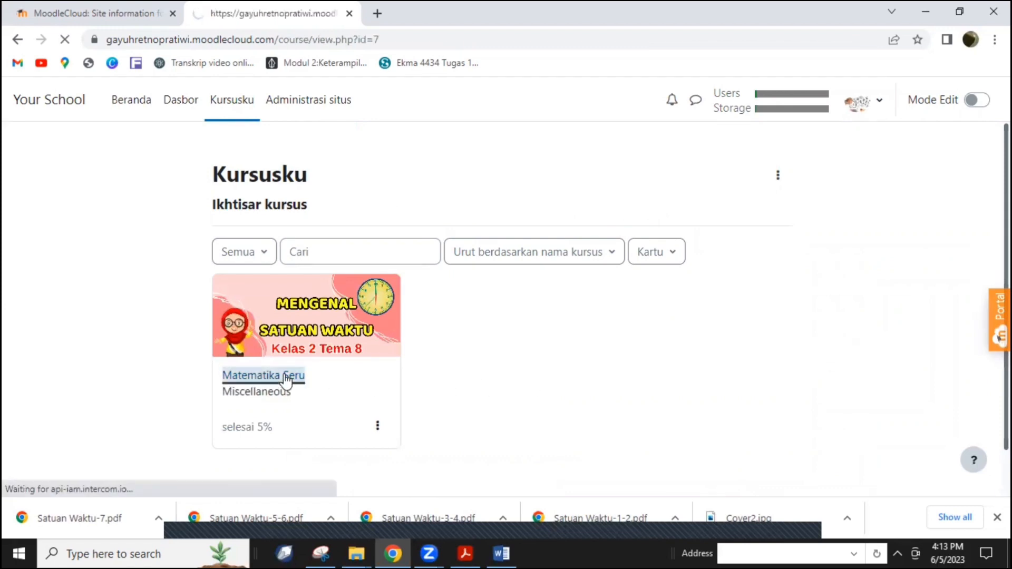
{"action": "scroll", "coordinate": [285, 367], "scroll_direction": "down", "scroll_amount": 4}
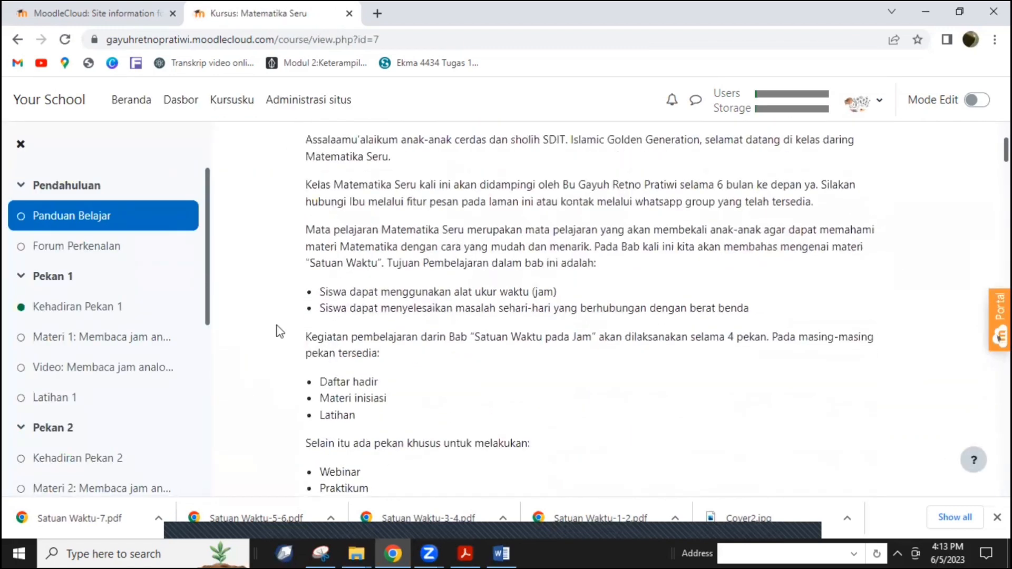
{"action": "scroll", "coordinate": [283, 350], "scroll_direction": "up", "scroll_amount": 4}
{"action": "left_click", "coordinate": [140, 107]}
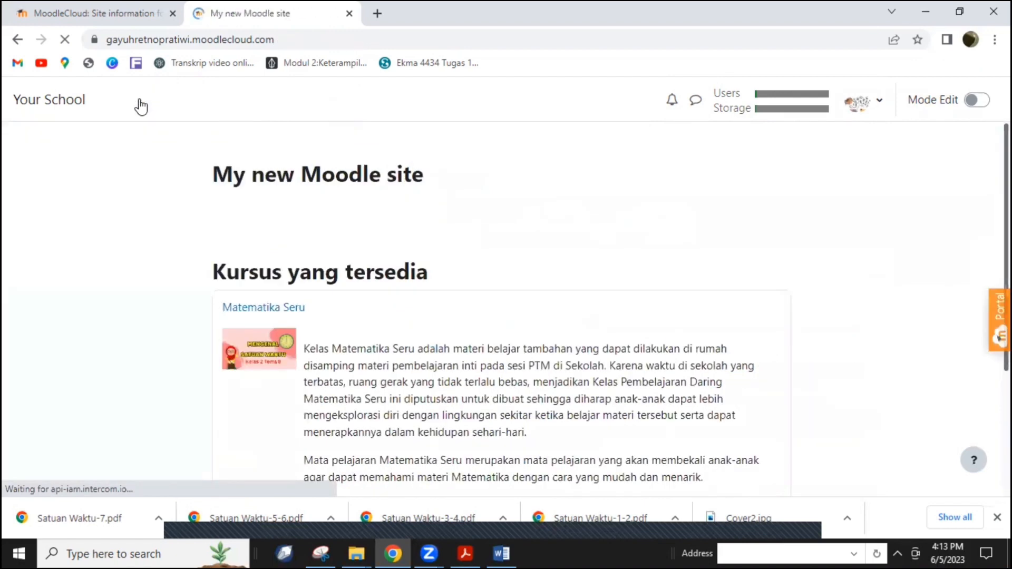
{"action": "scroll", "coordinate": [602, 311], "scroll_direction": "down", "scroll_amount": 2}
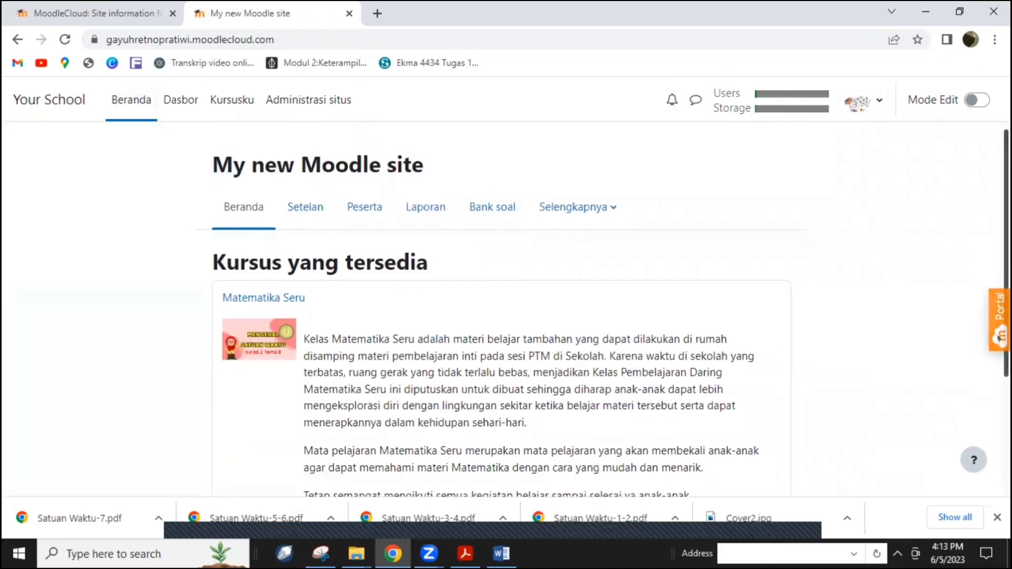